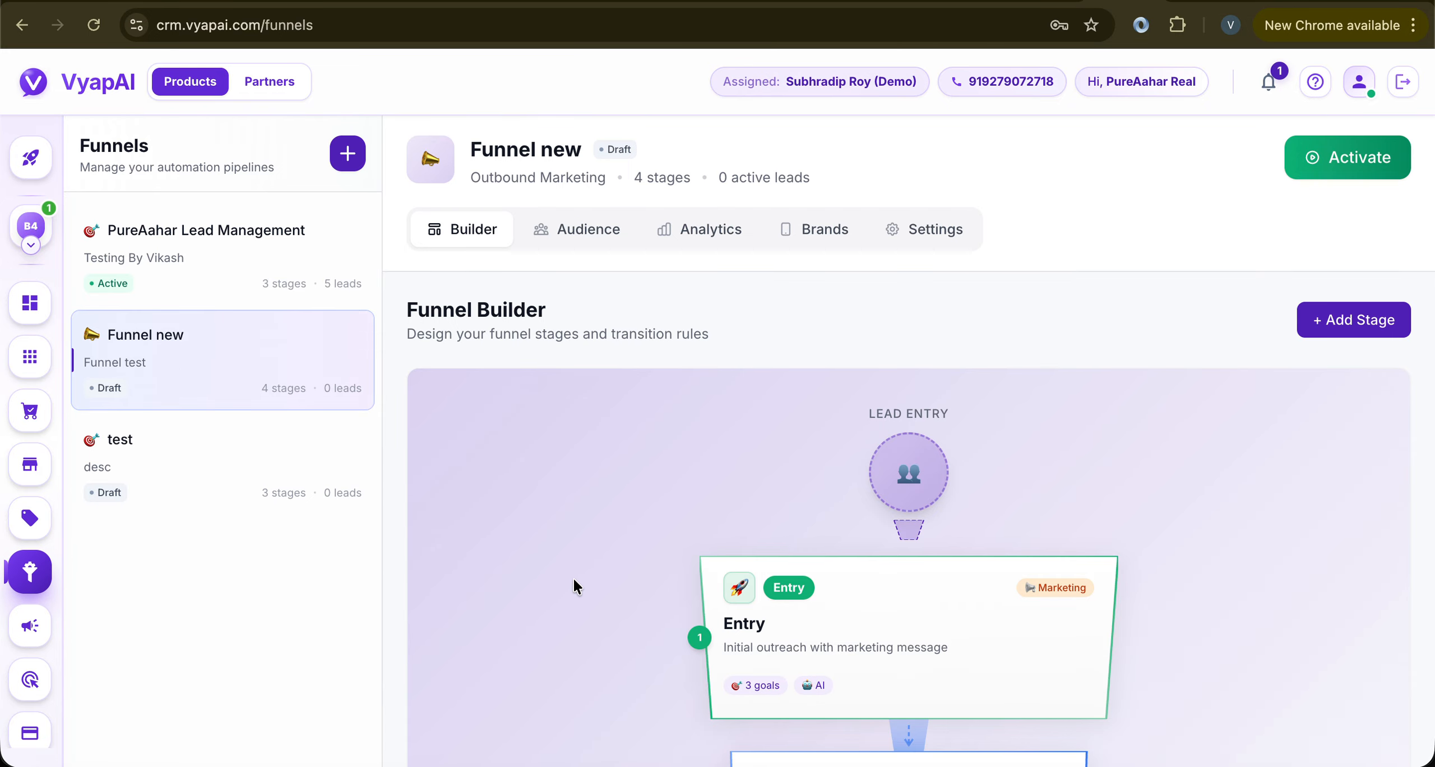
Browse the broadcast center, cart offers and customer inbox, then return to the funnel builder
scroll(573, 583, down, 8)
scroll(573, 581, down, 3)
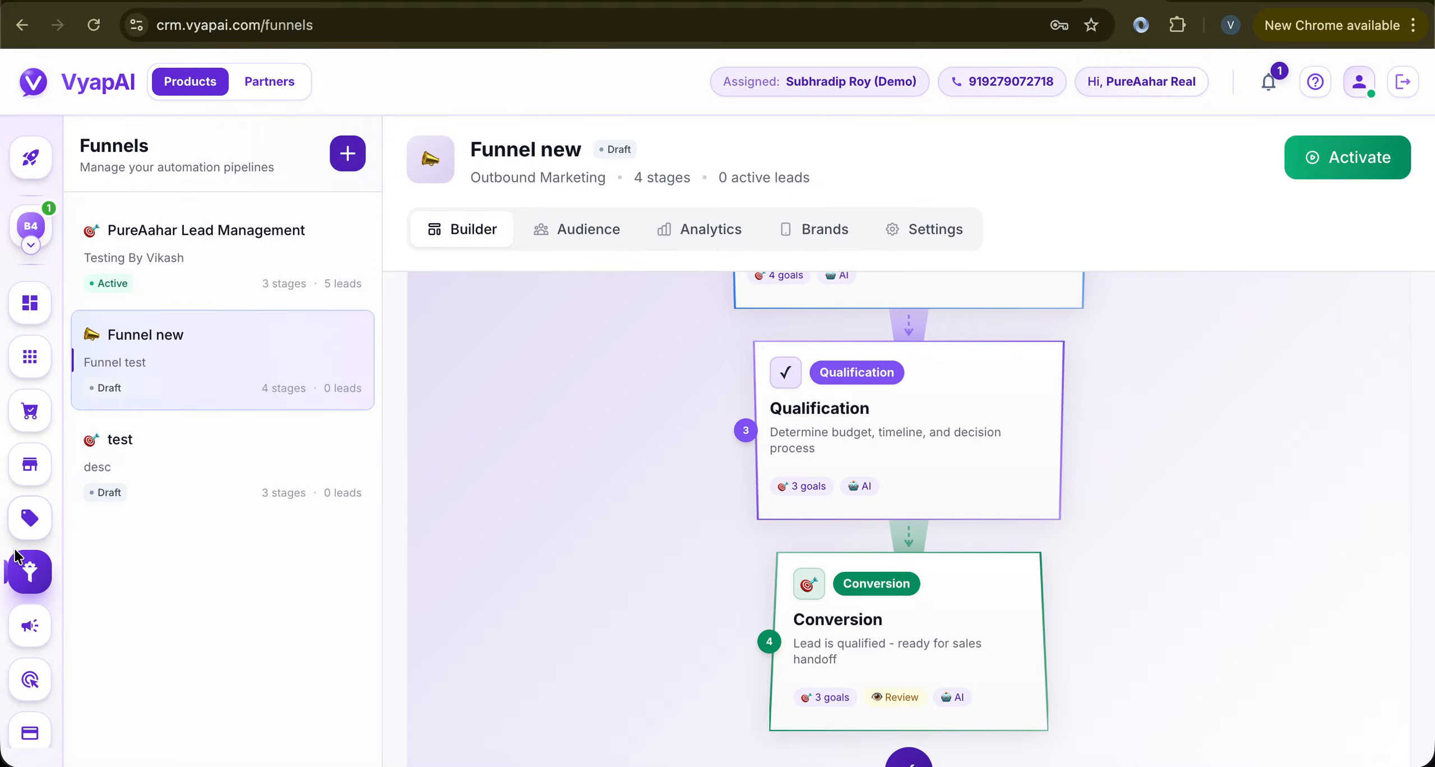
click(30, 625)
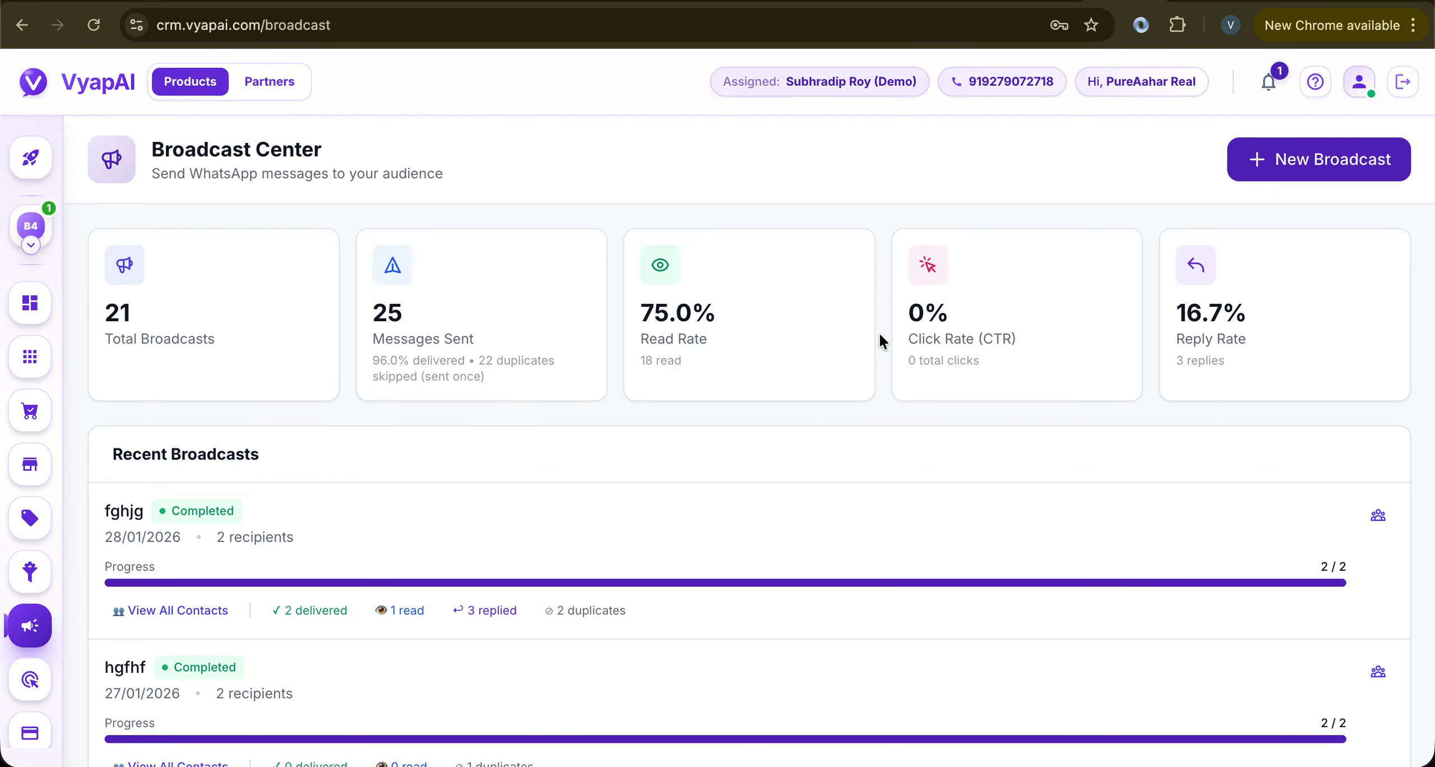
click(30, 571)
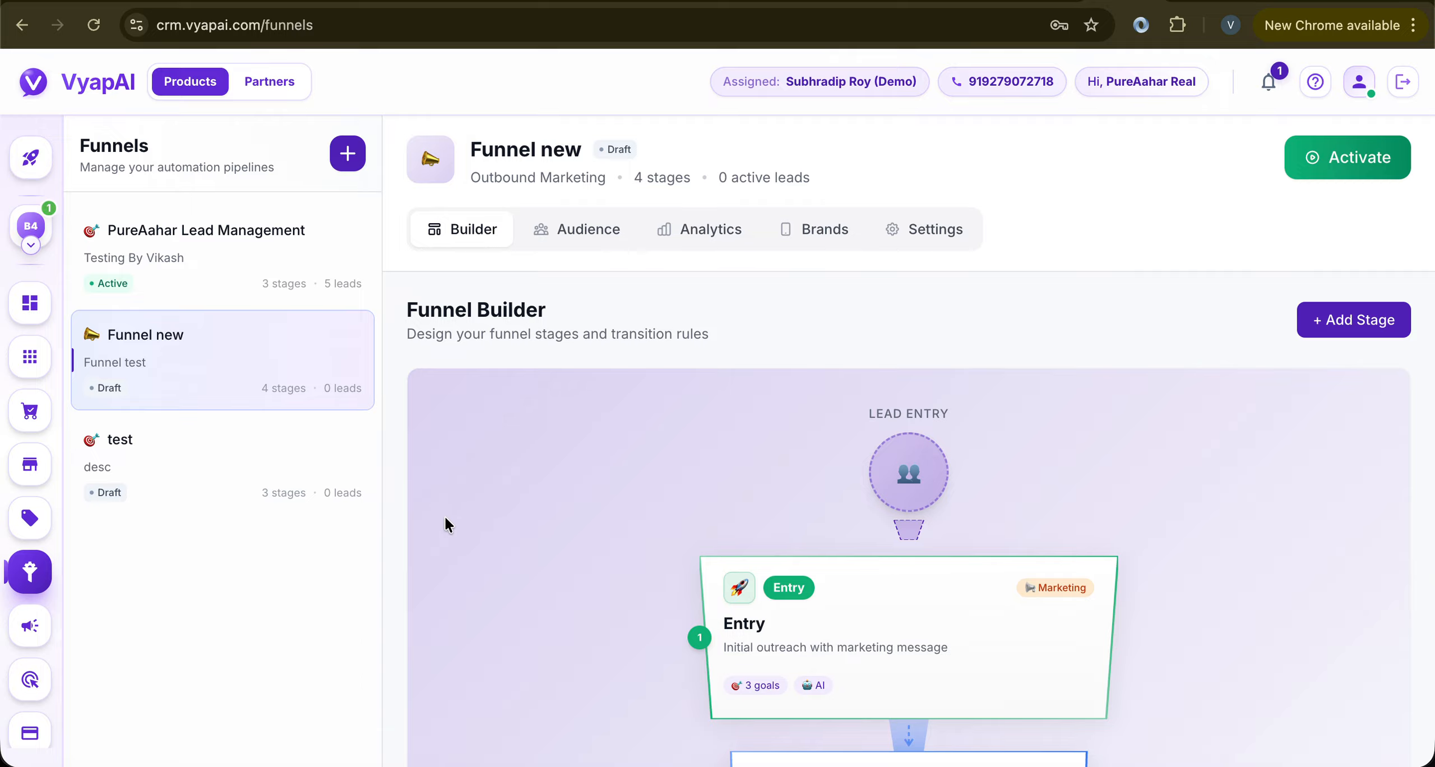
click(29, 519)
click(29, 572)
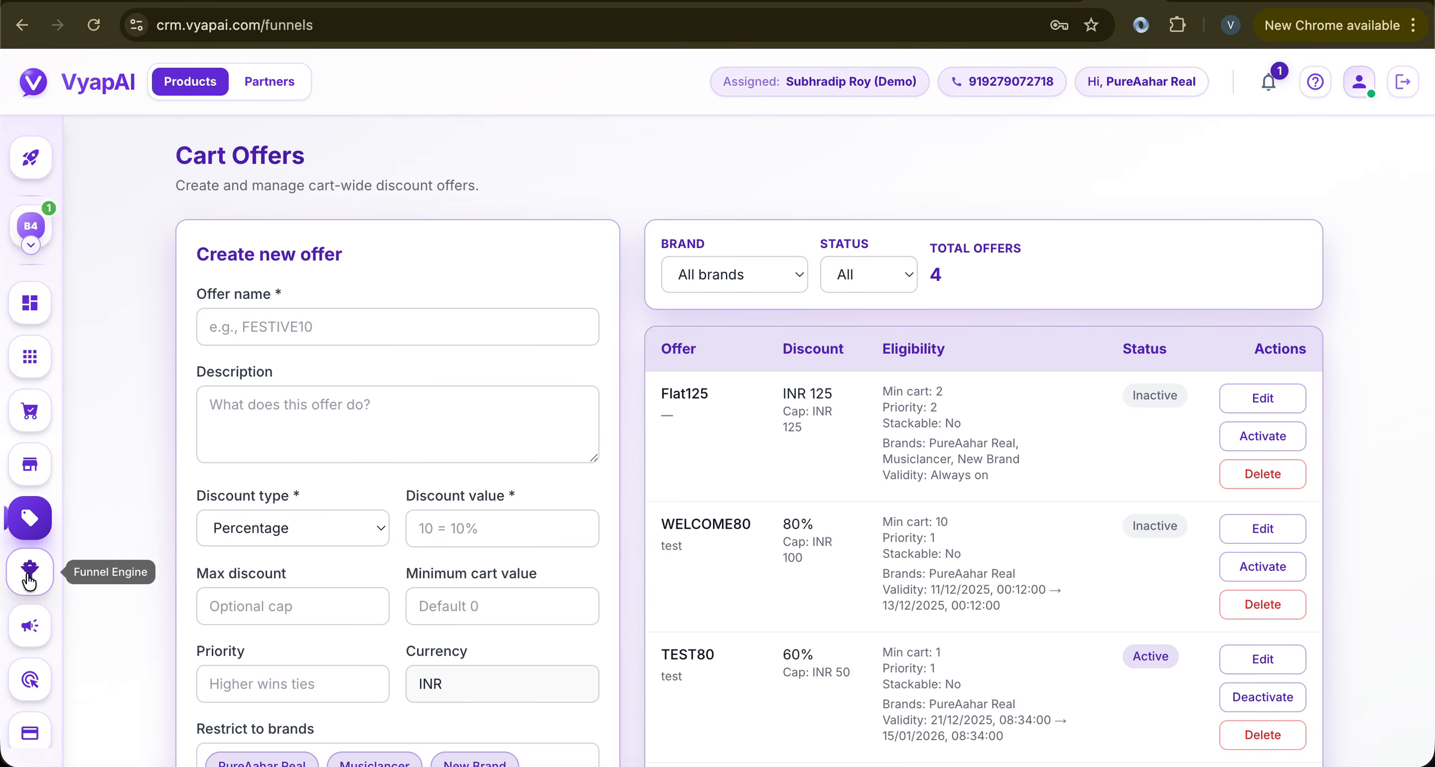
click(31, 627)
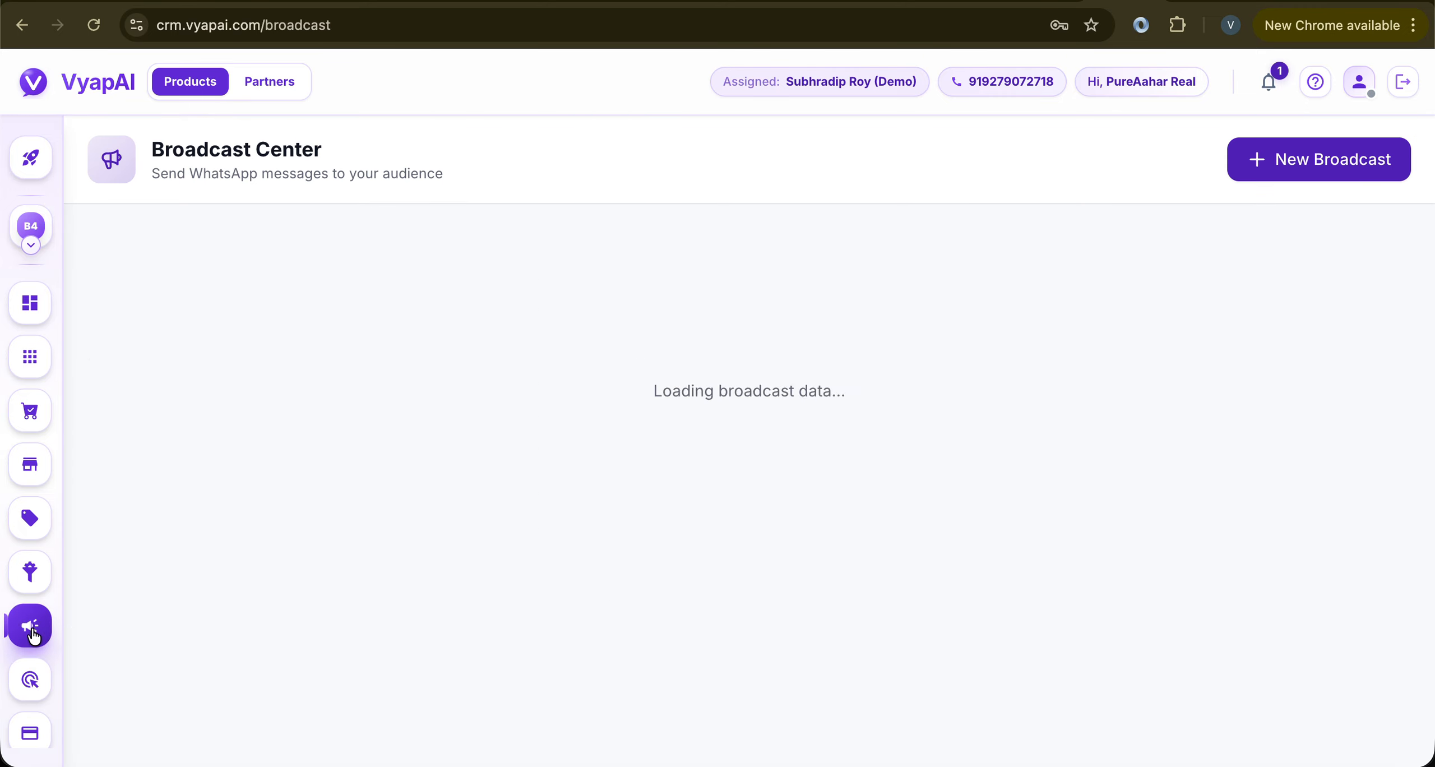
click(31, 225)
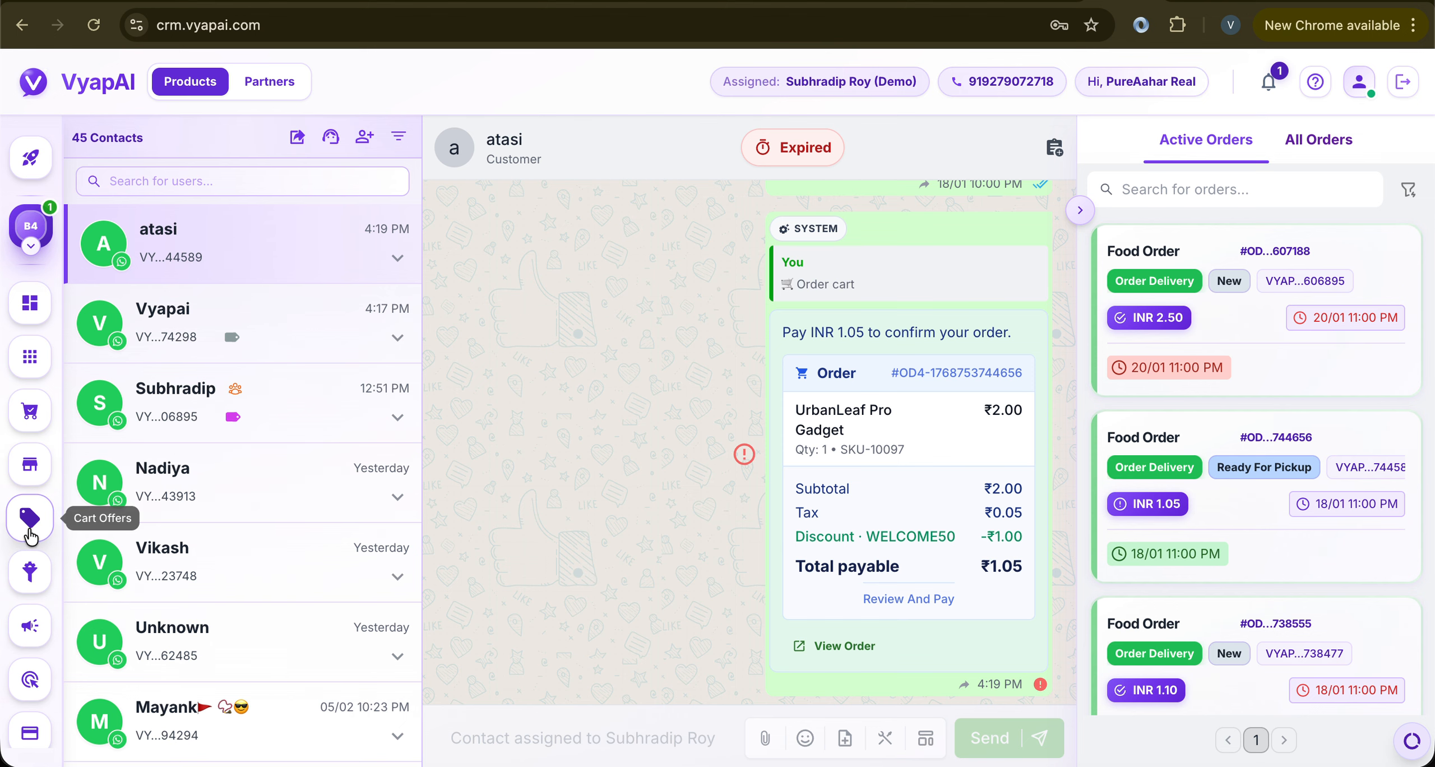
click(32, 589)
Inspect the Entry stage's template brand list and behavior settings without changing anything
click(957, 601)
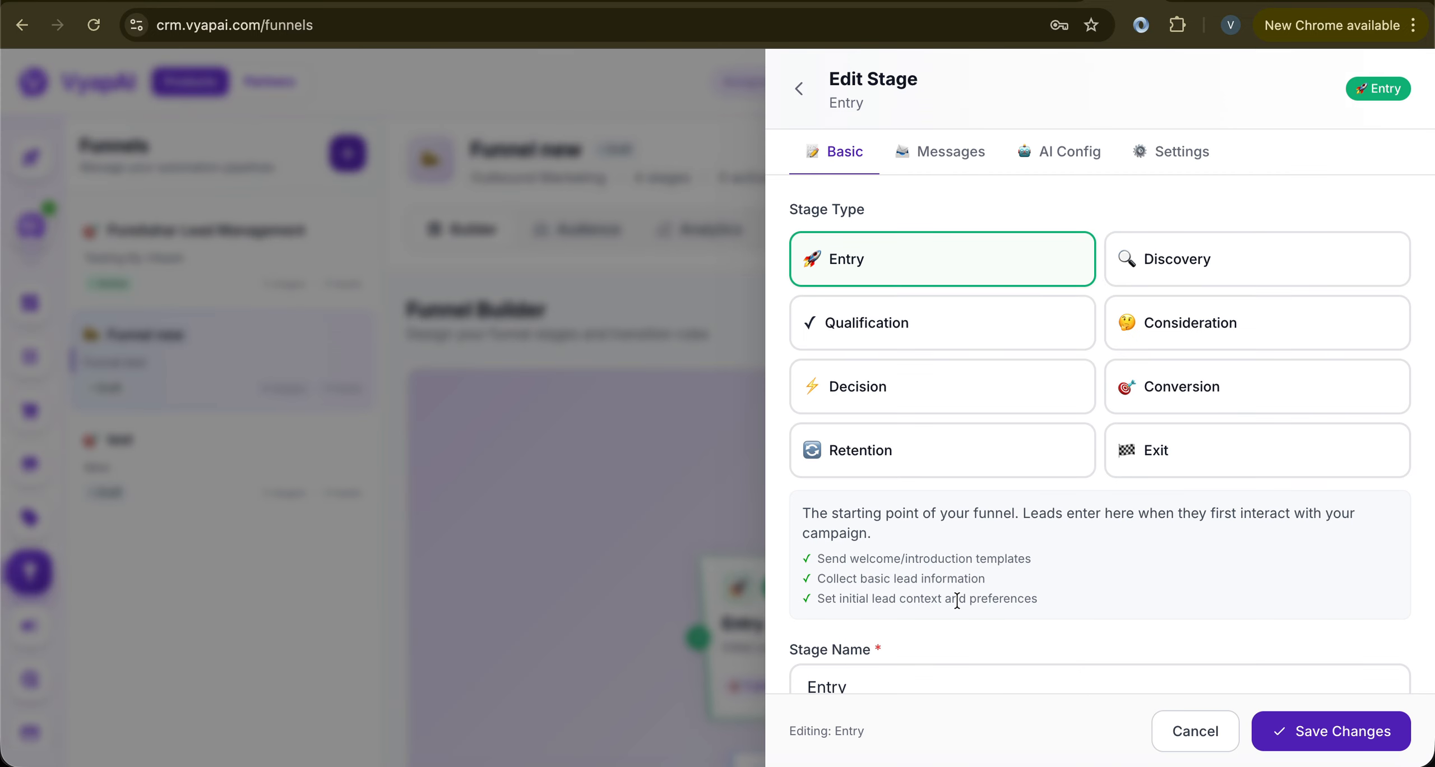
click(981, 156)
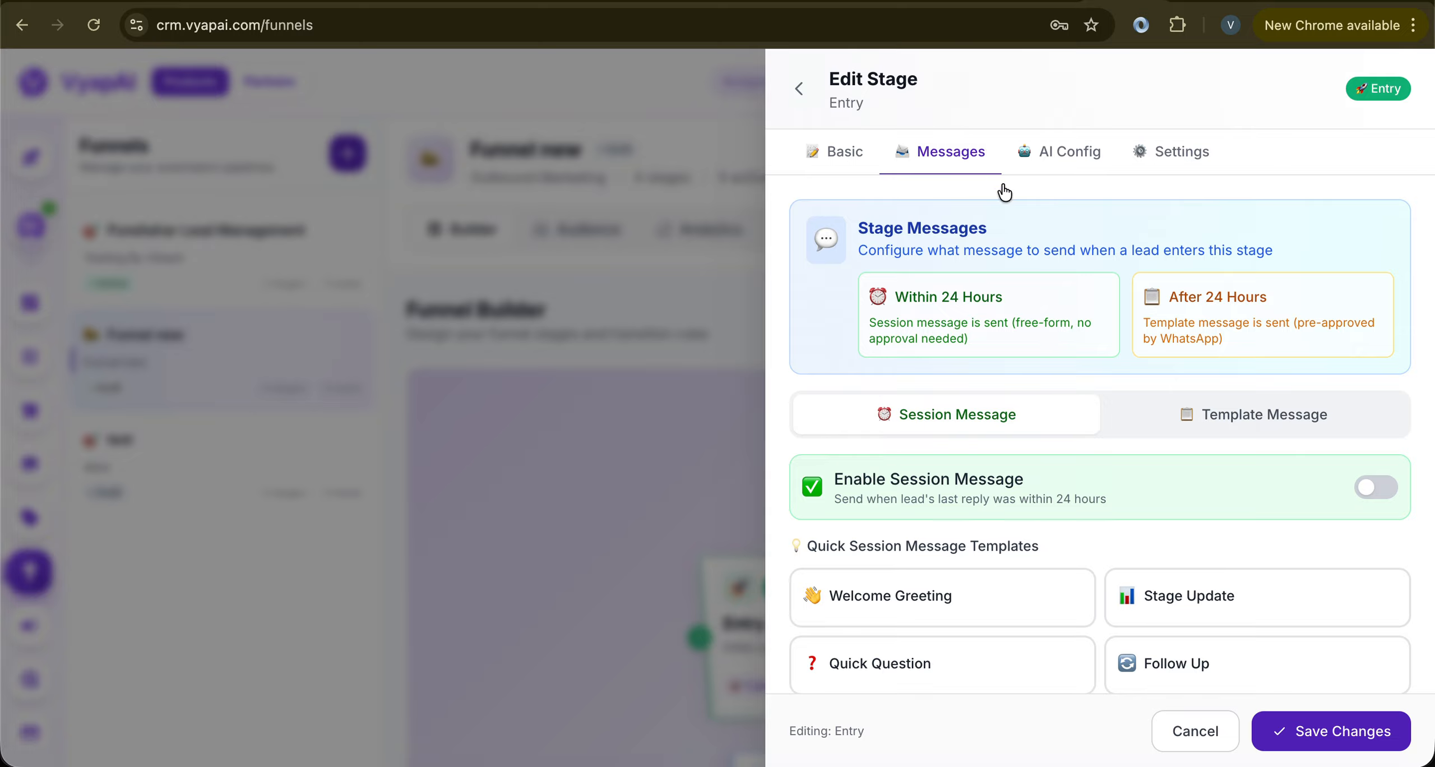
click(1179, 399)
scroll(1160, 420, down, 2)
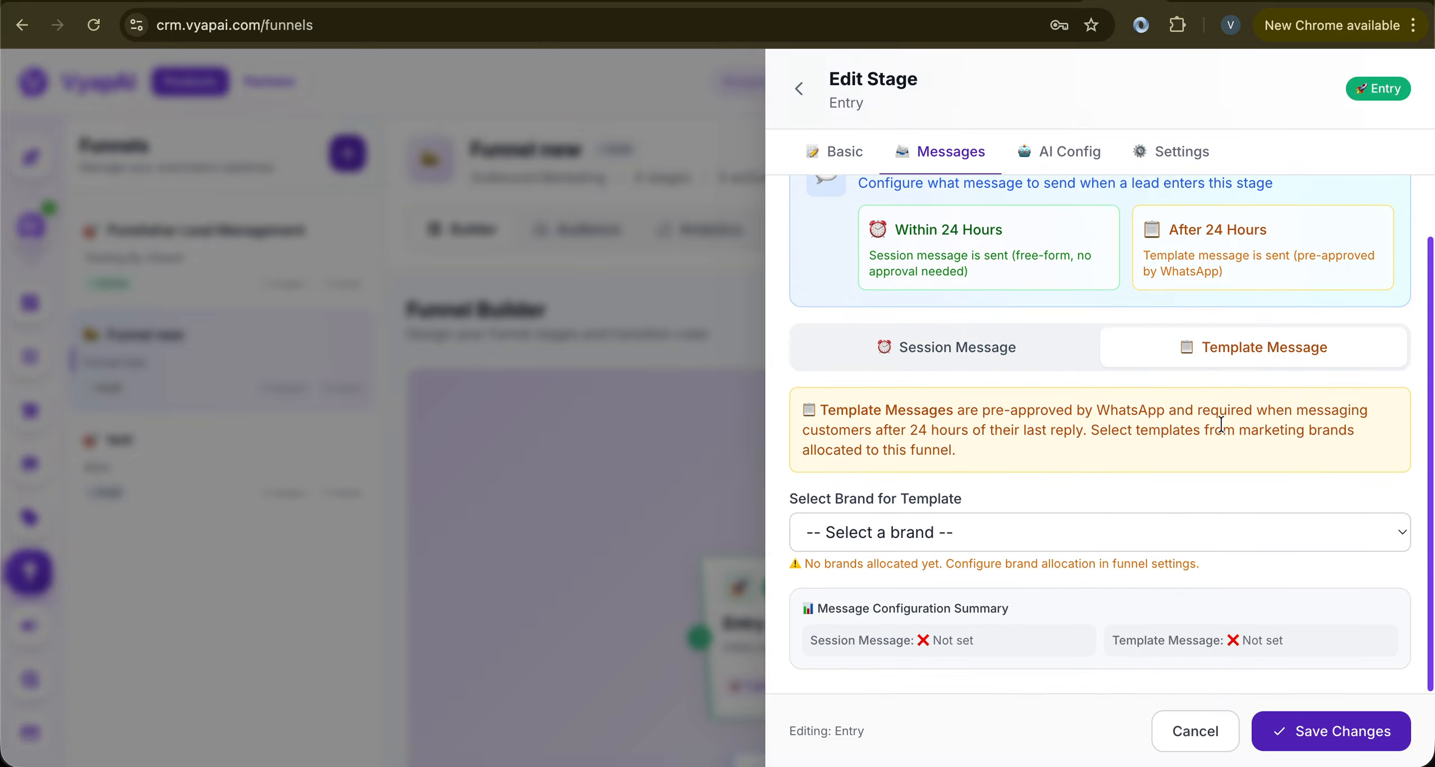
click(1005, 529)
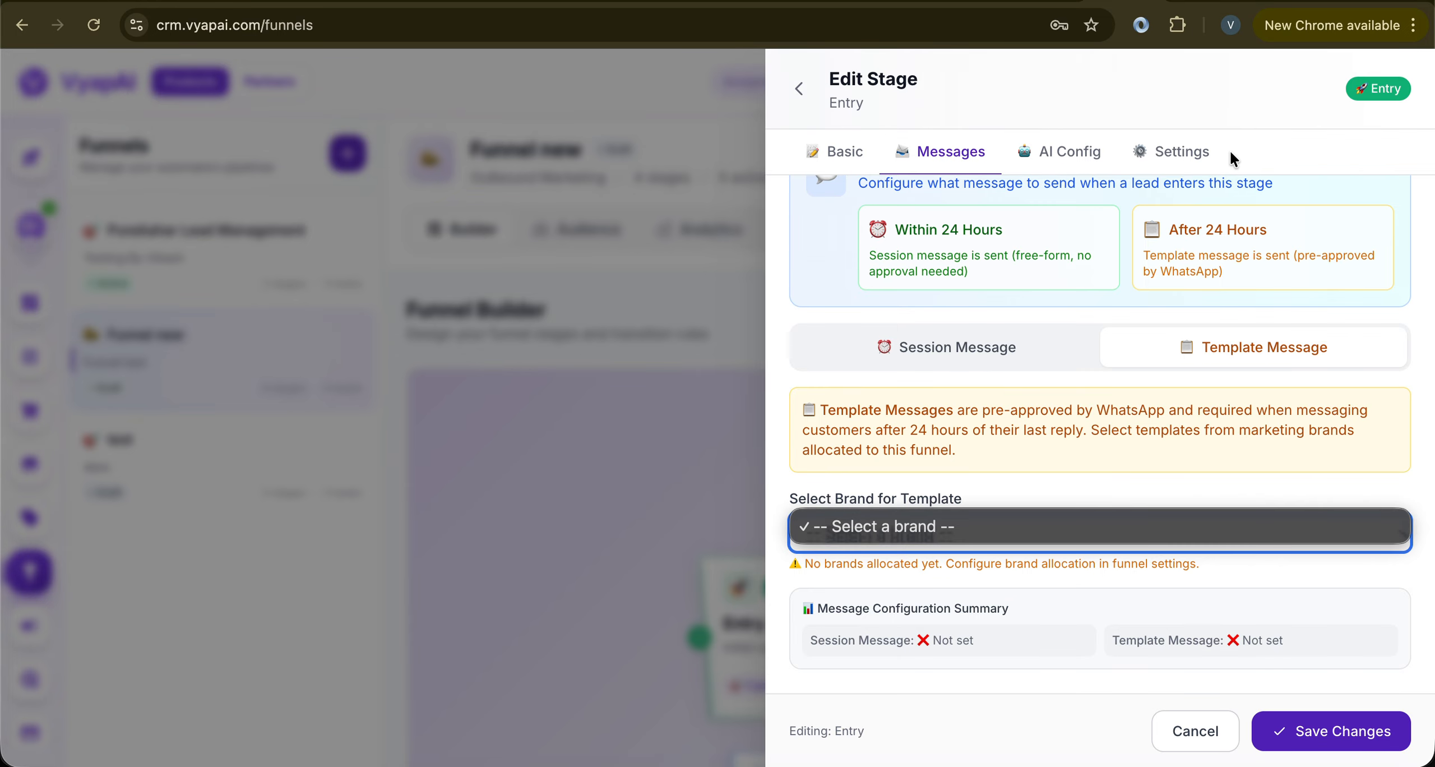
click(1180, 151)
click(1180, 151)
scroll(1117, 477, down, 6)
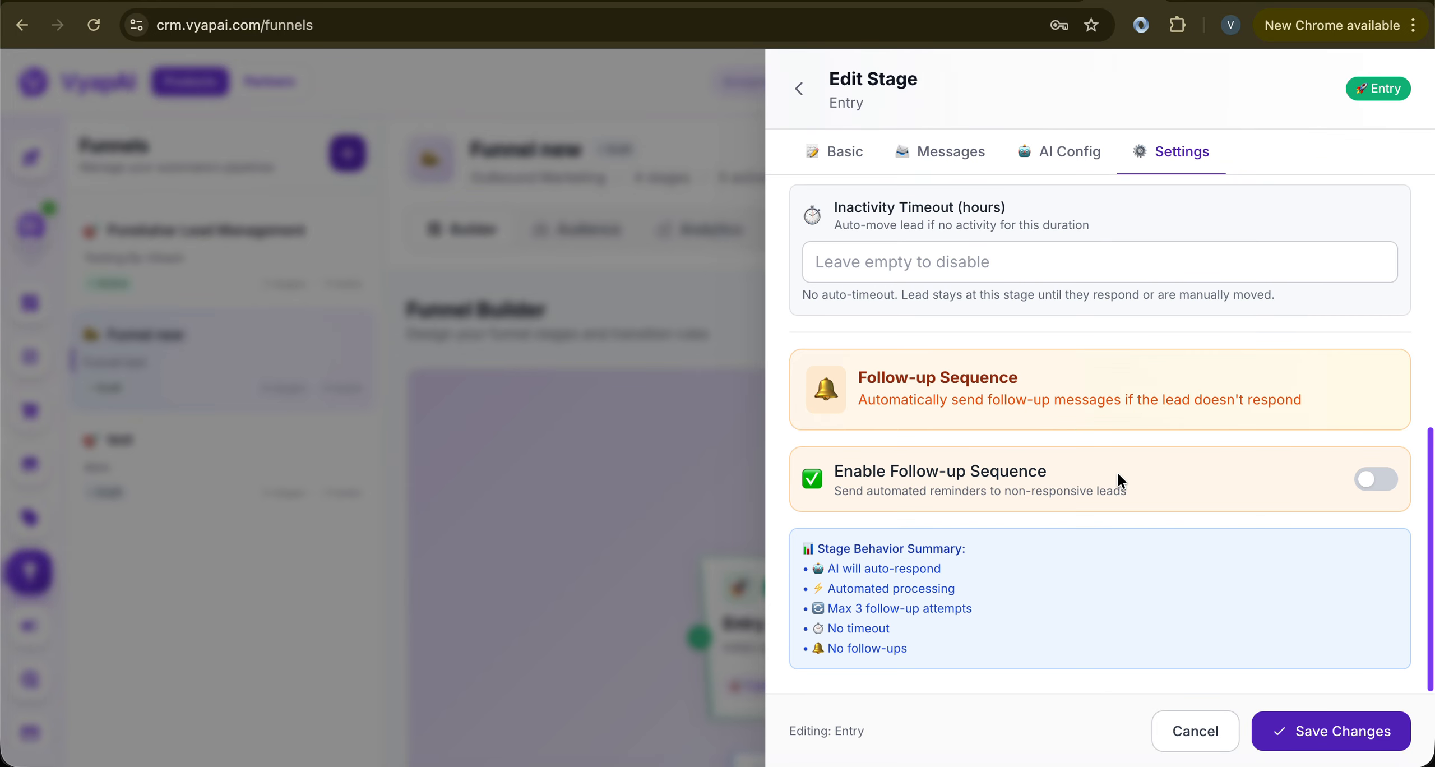
scroll(1118, 479, up, 8)
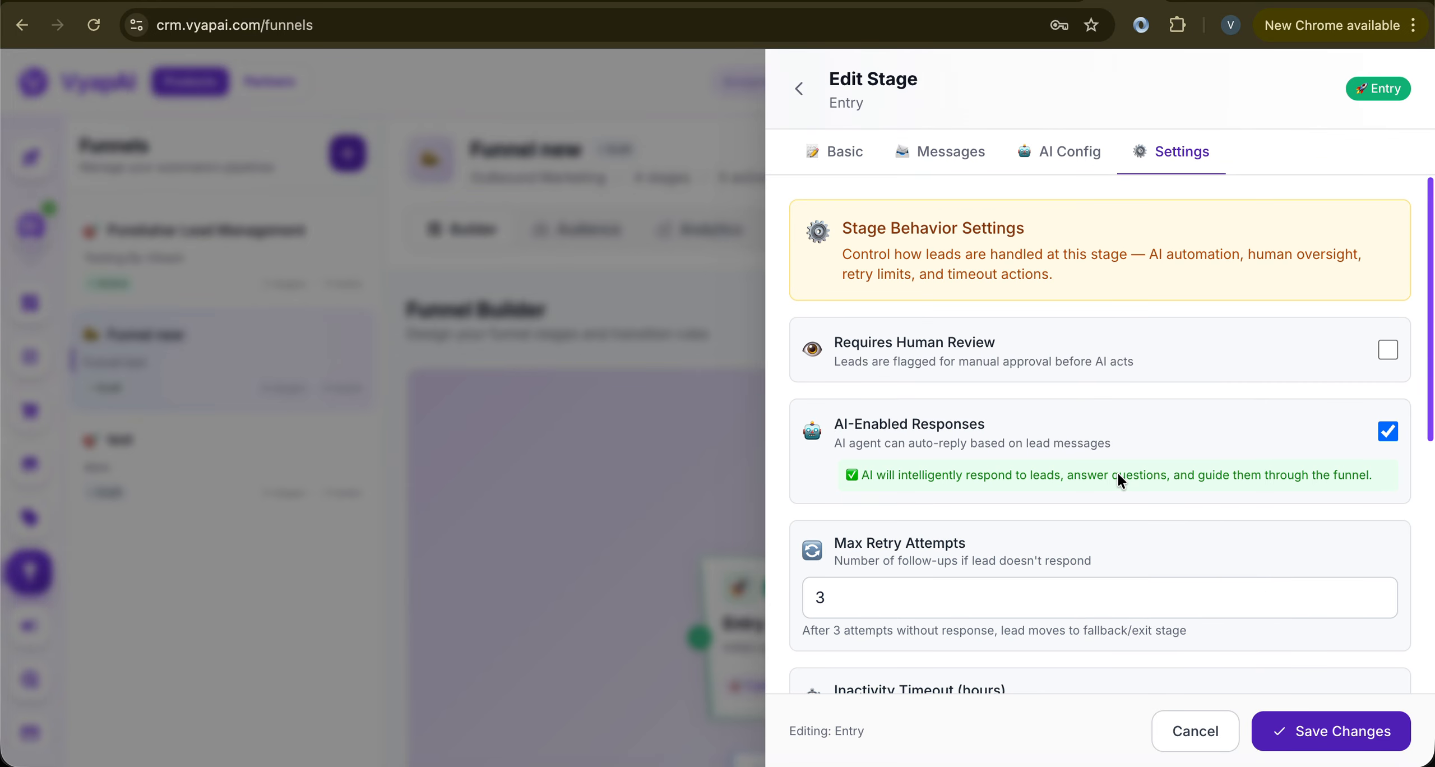
click(799, 88)
Tick PureAahar Real as a service brand in the funnel settings and save them
click(931, 250)
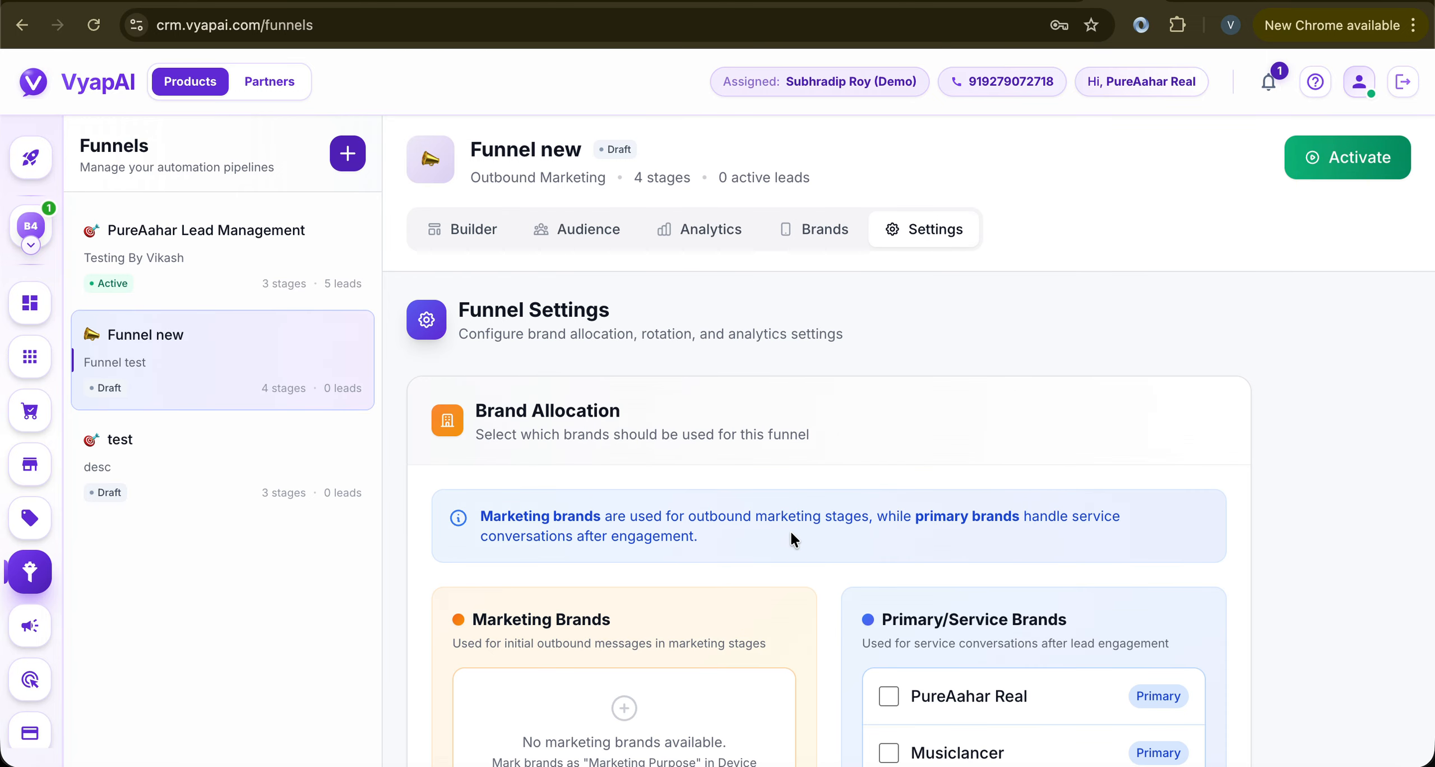
scroll(794, 555, down, 5)
scroll(798, 583, up, 3)
scroll(799, 583, up, 1)
click(889, 453)
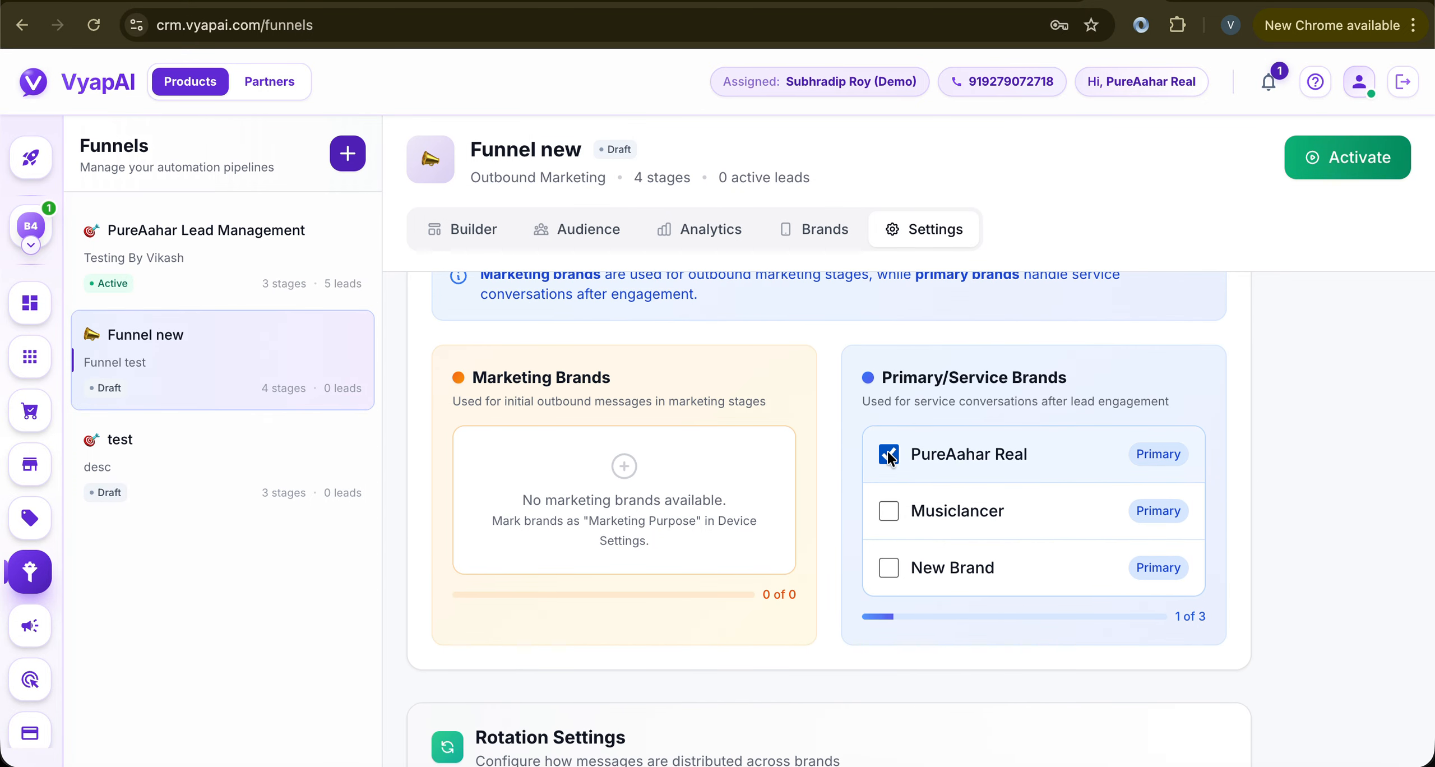
scroll(891, 454, down, 8)
scroll(891, 459, down, 10)
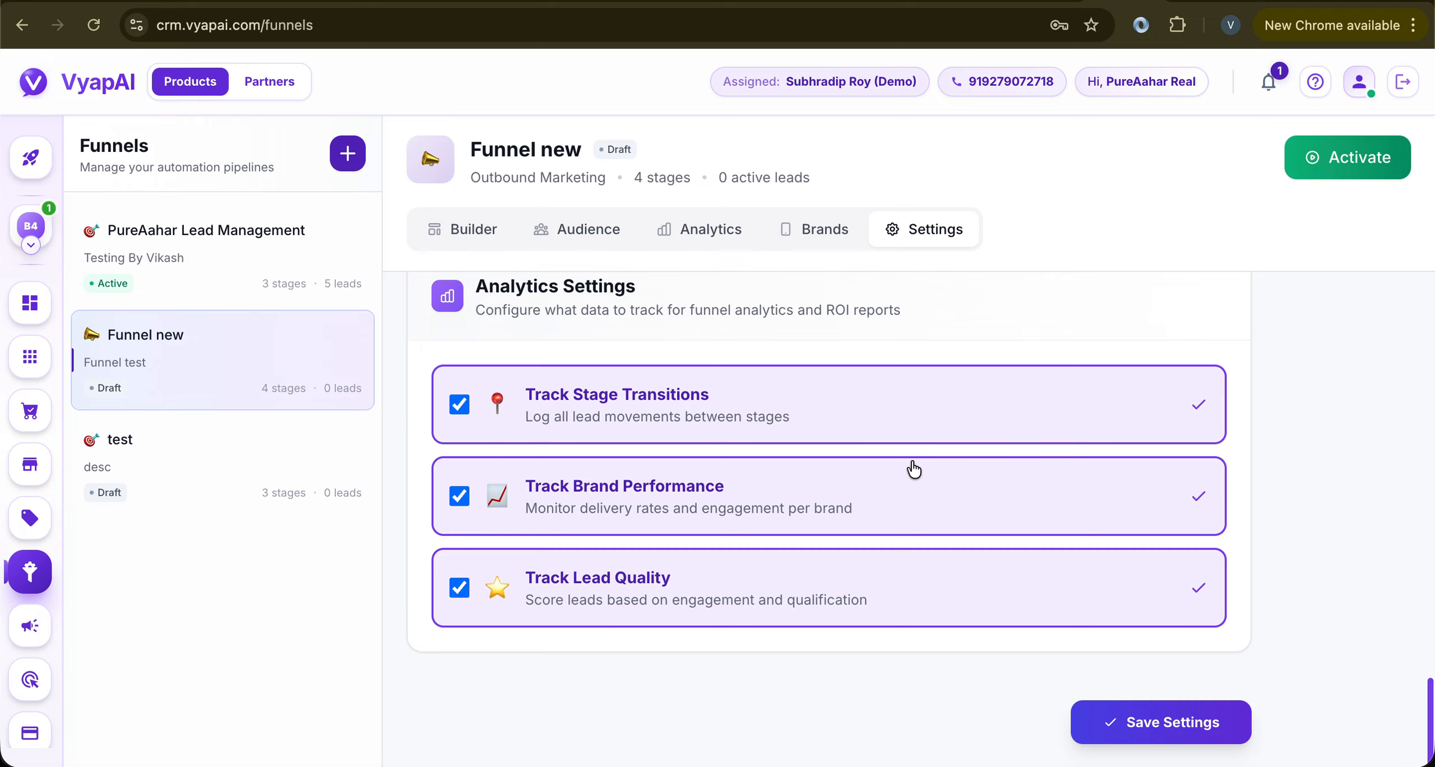
click(1141, 723)
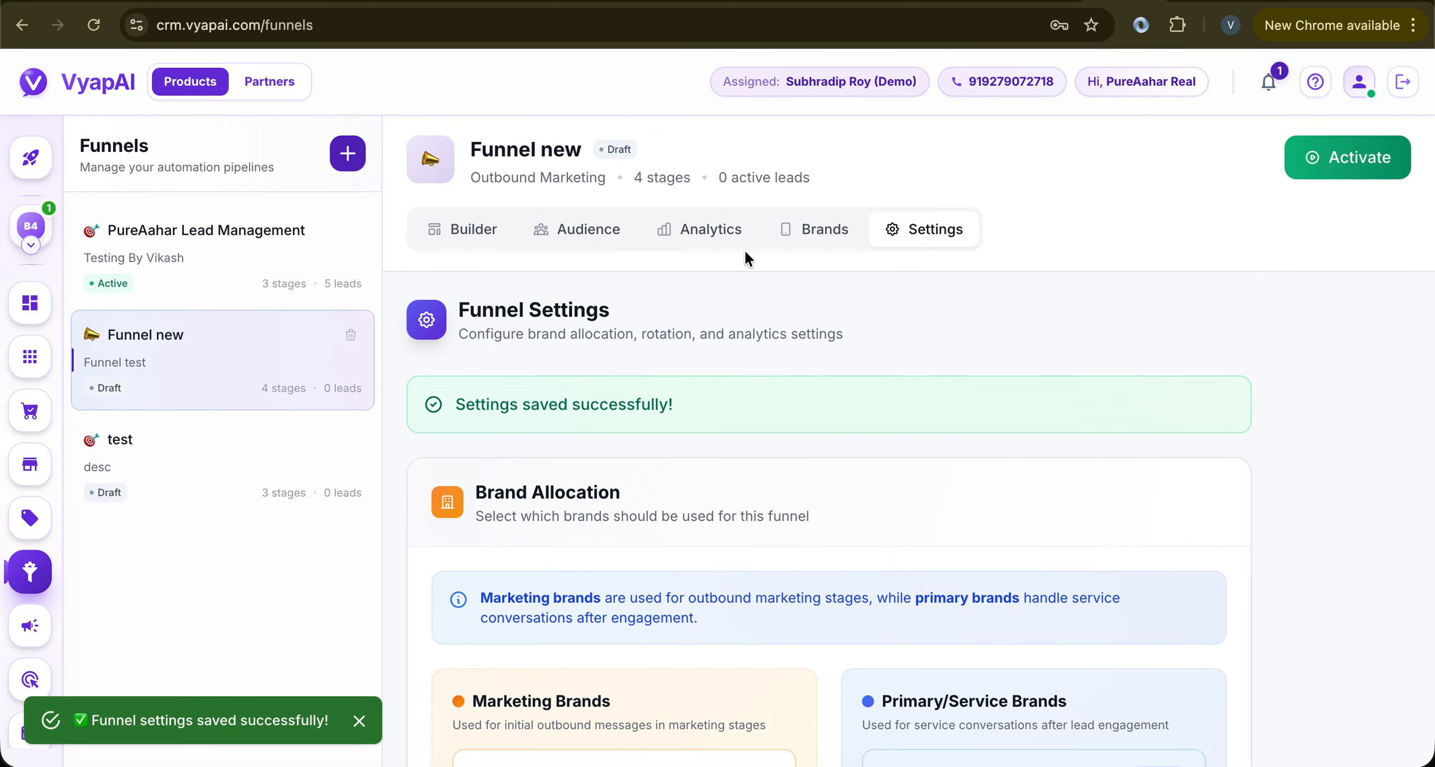
click(488, 236)
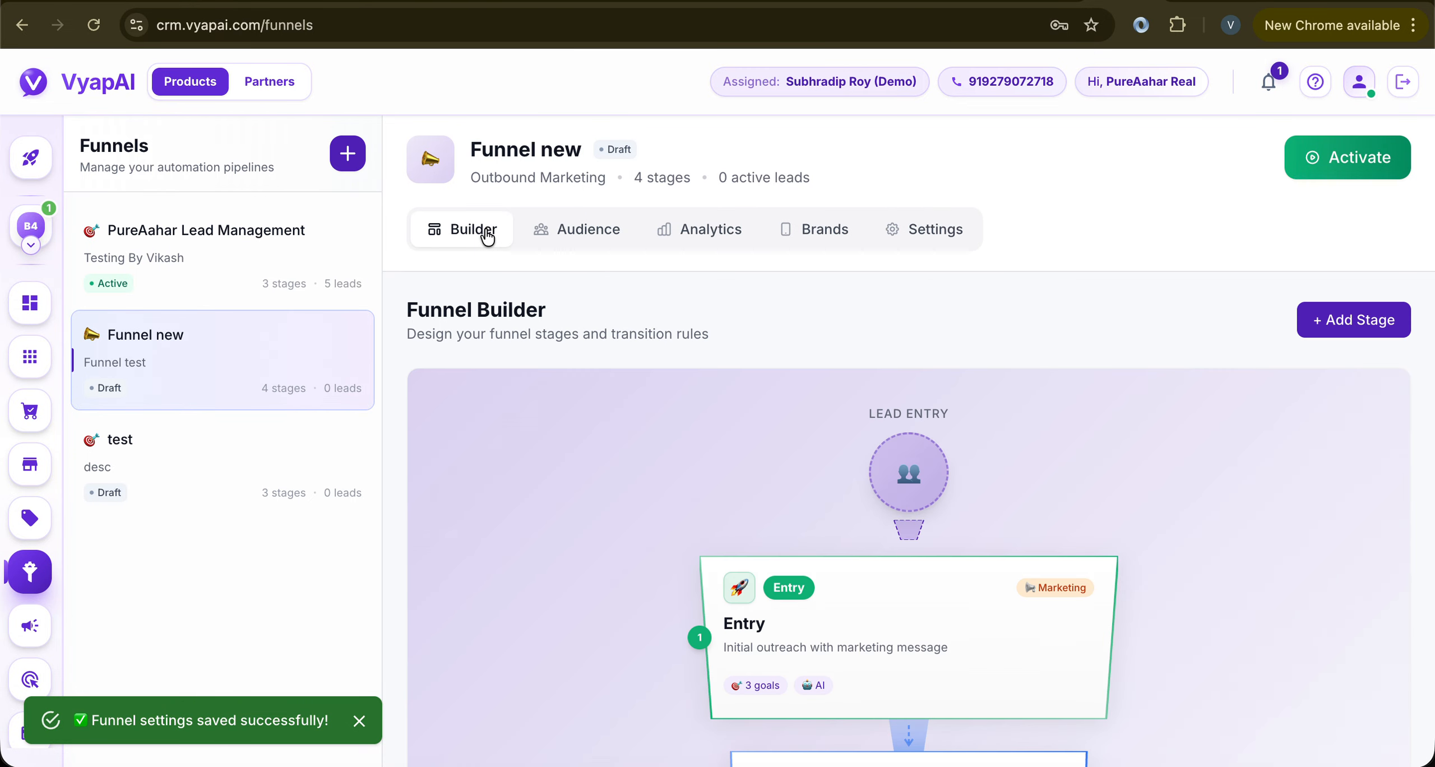
Choose PureAahar Real as the brand for the Entry stage's template message
click(980, 588)
click(1157, 157)
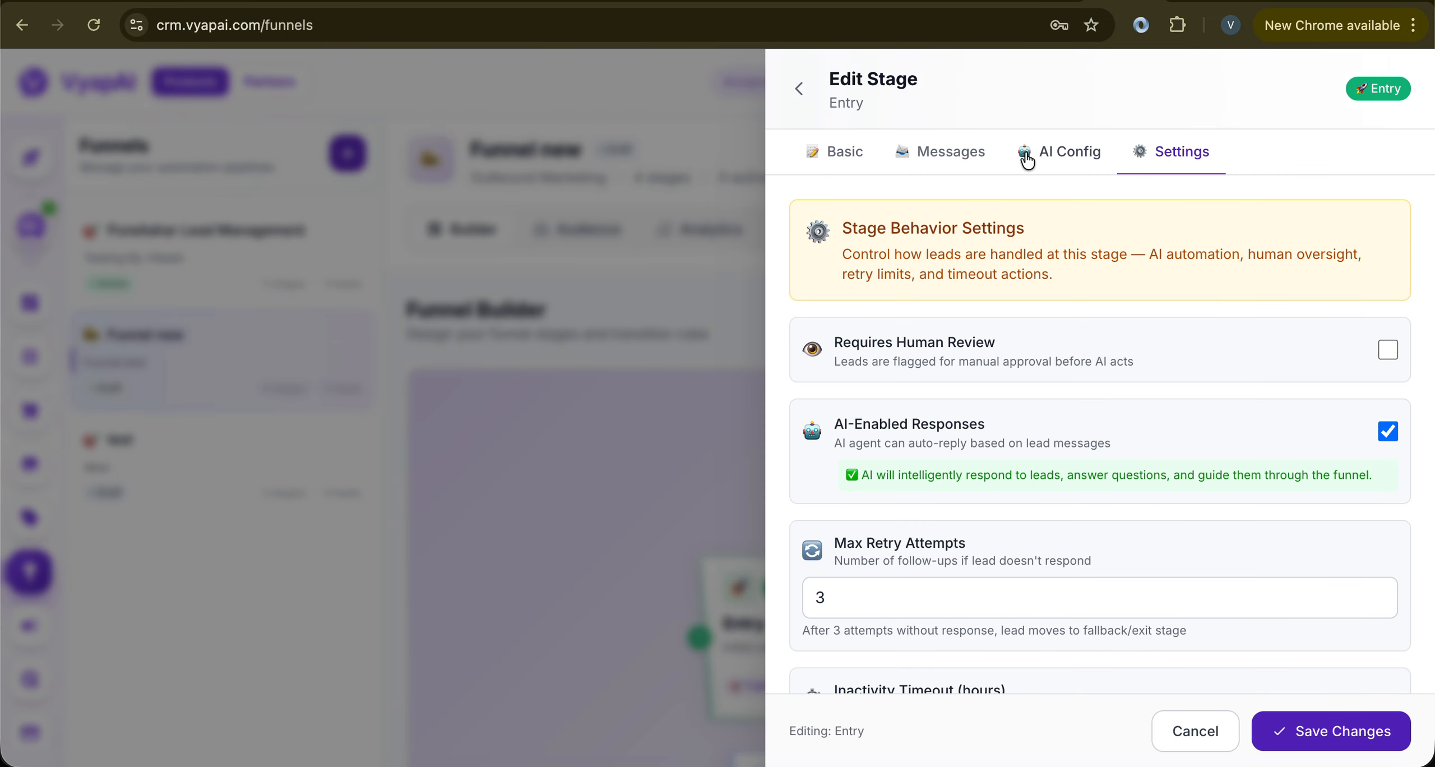
click(951, 163)
click(1320, 419)
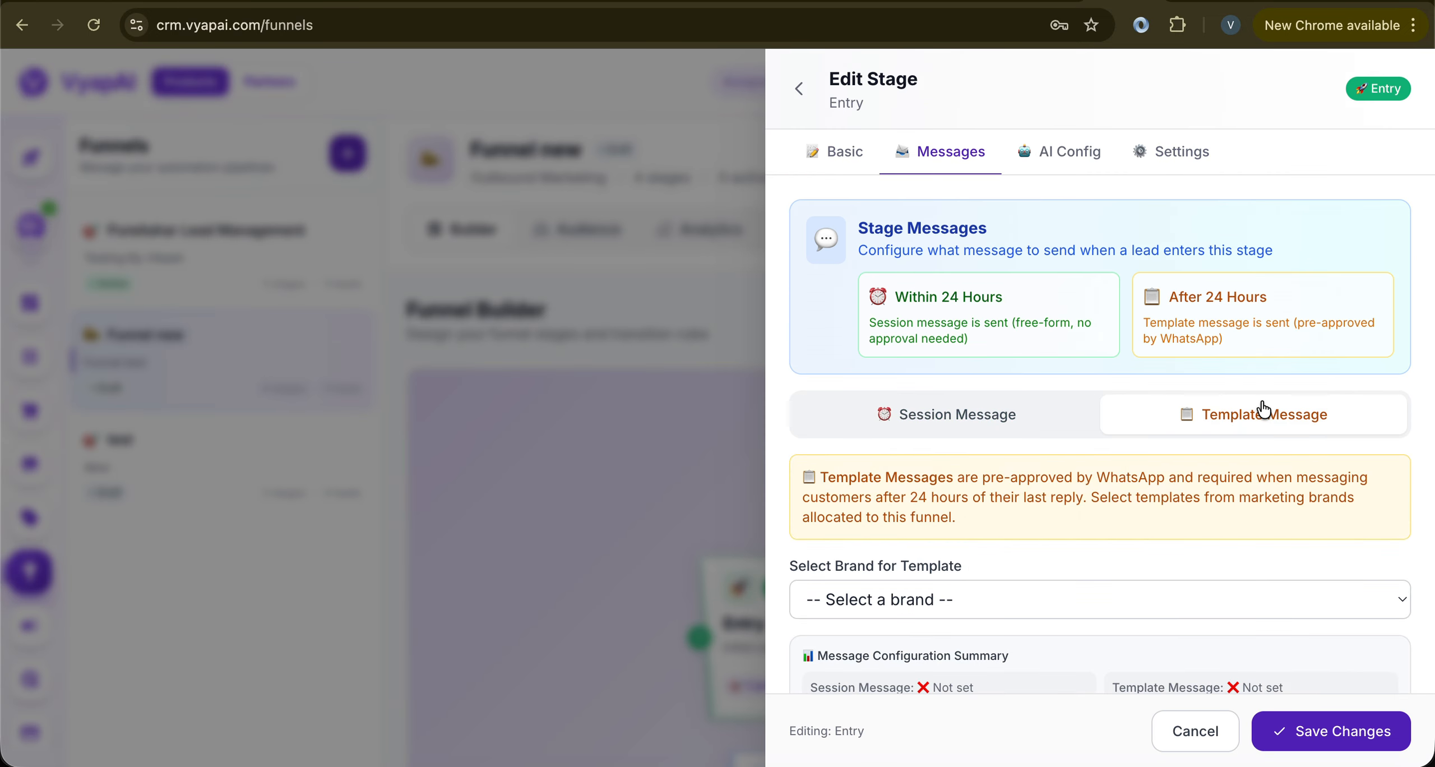
scroll(1177, 409, down, 1)
click(924, 552)
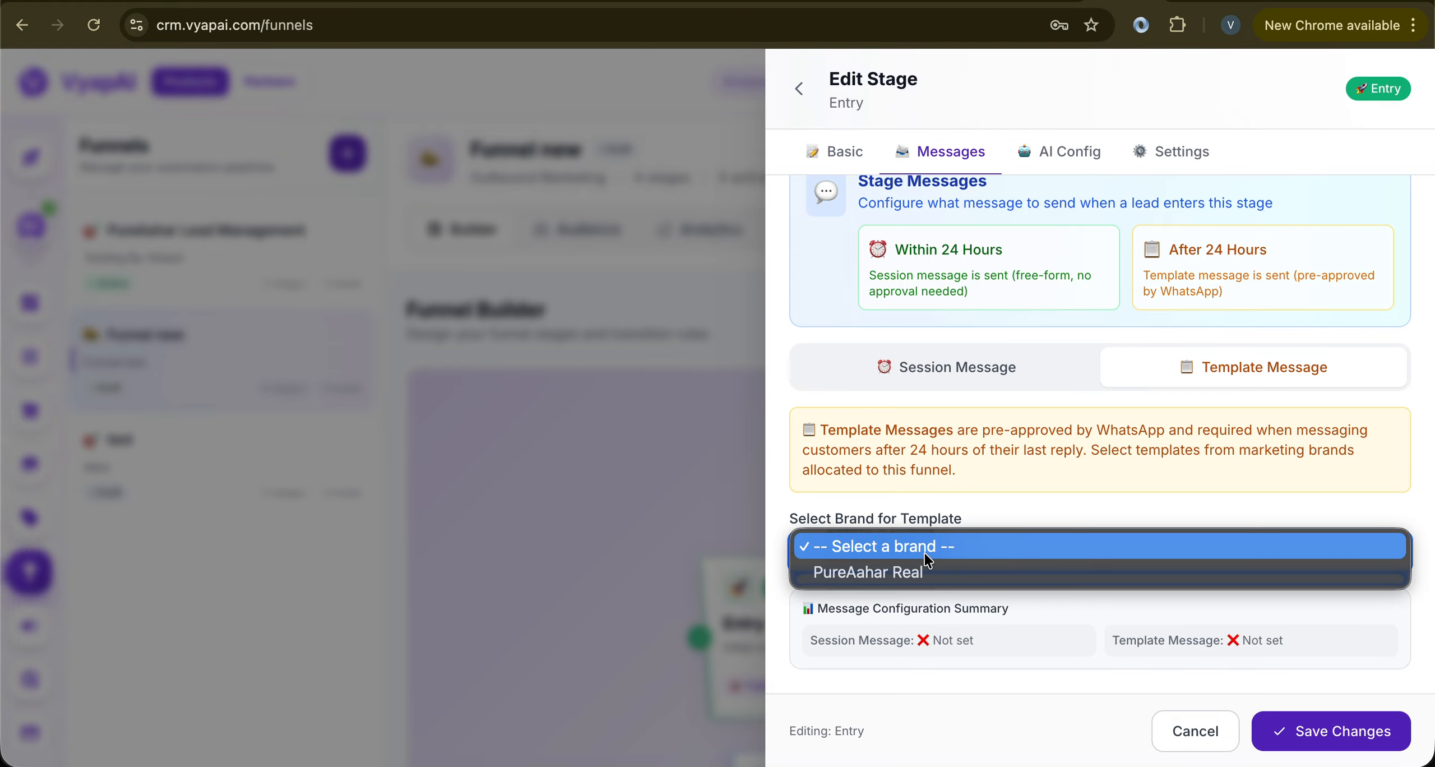
click(888, 583)
Switch the template message to creating a new template
scroll(886, 581, down, 1)
scroll(887, 581, down, 3)
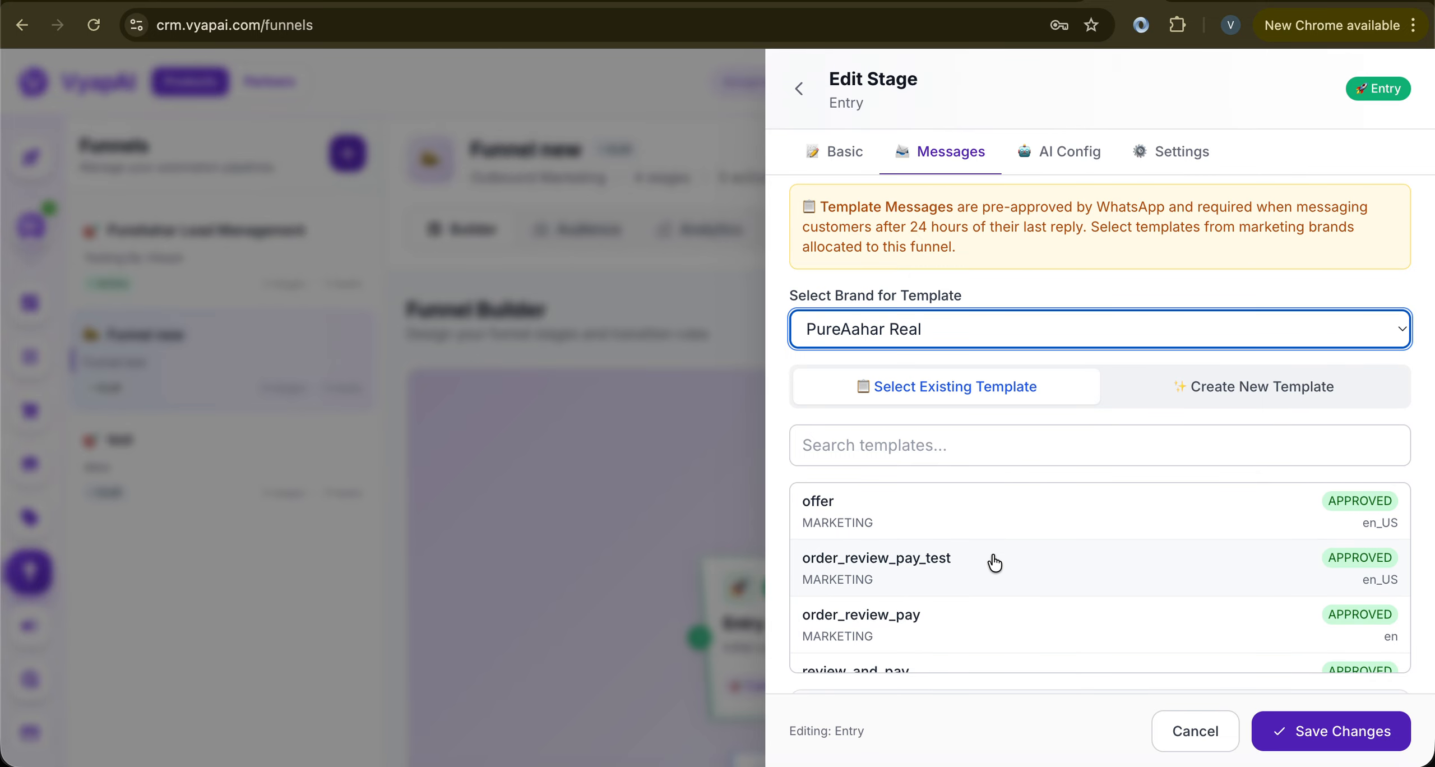
scroll(991, 564, down, 5)
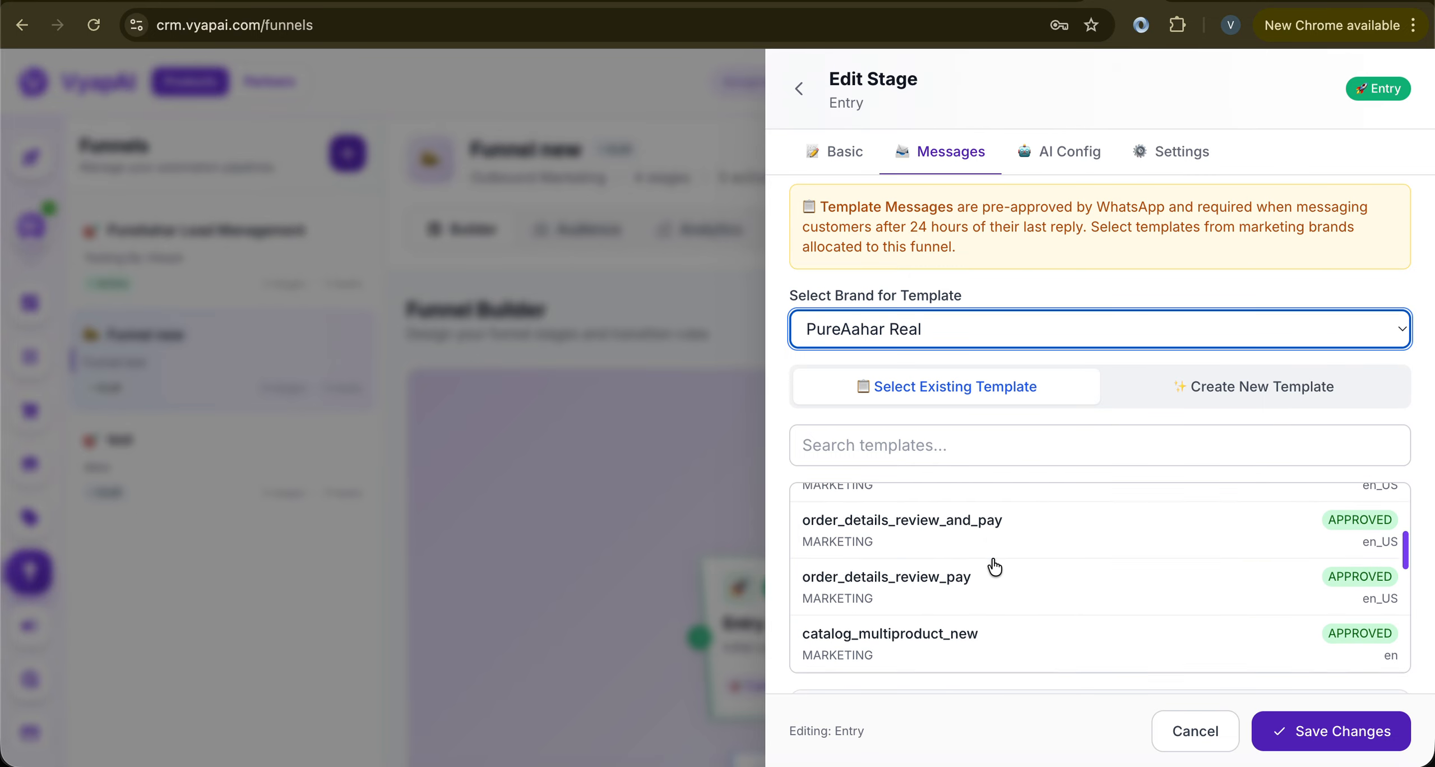
click(1274, 383)
scroll(1128, 485, down, 5)
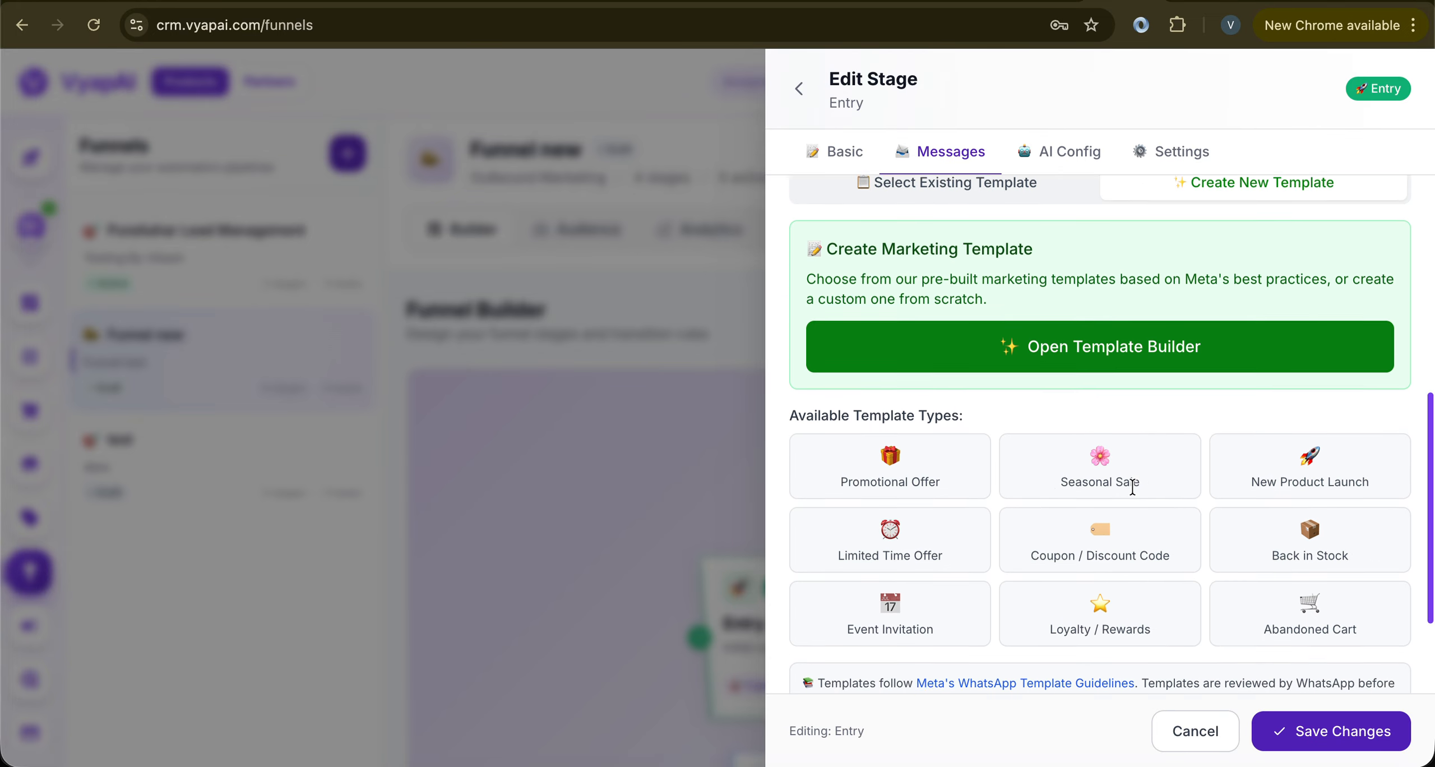
Open the marketing template builder, preview the Loyalty / Rewards template, then discard it
click(1070, 295)
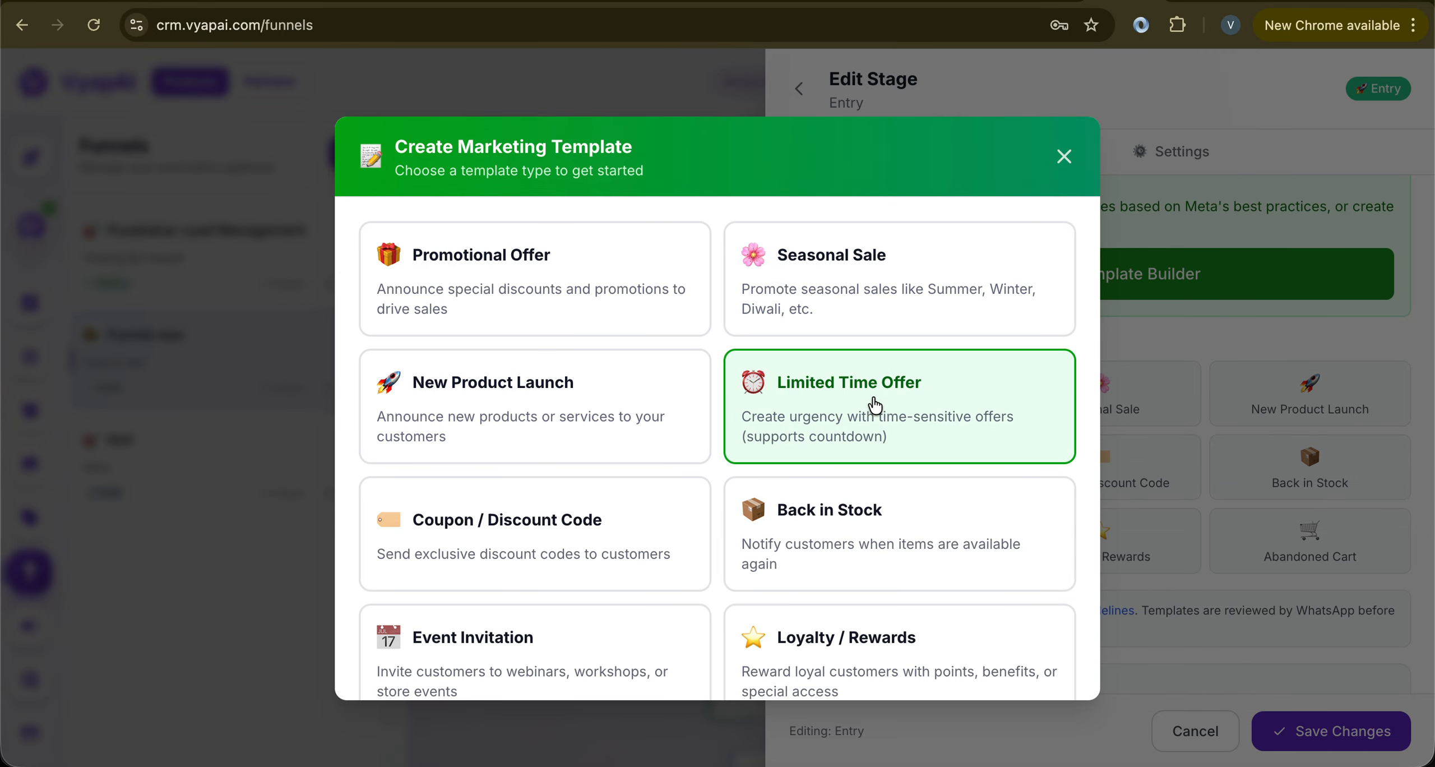
scroll(874, 404, down, 3)
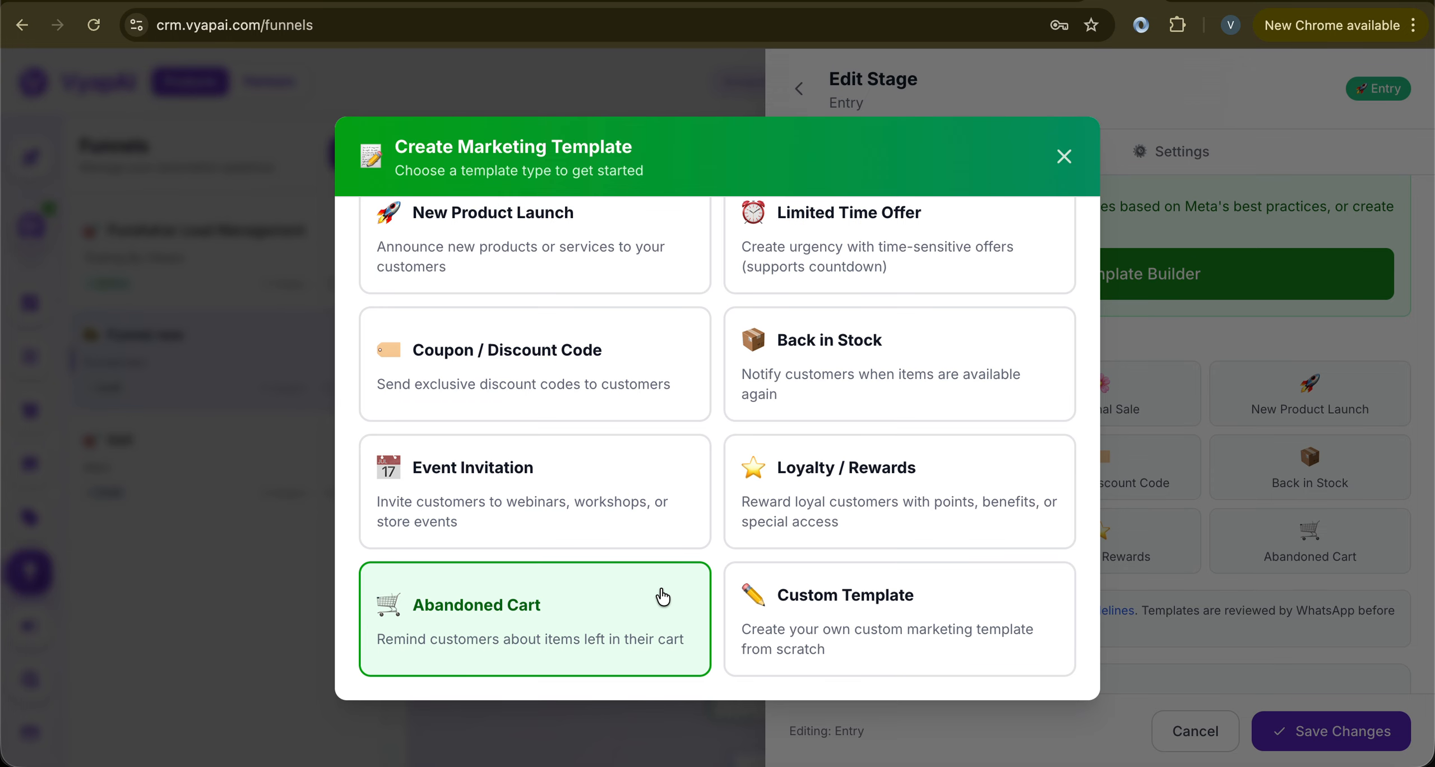
click(810, 524)
scroll(807, 514, down, 3)
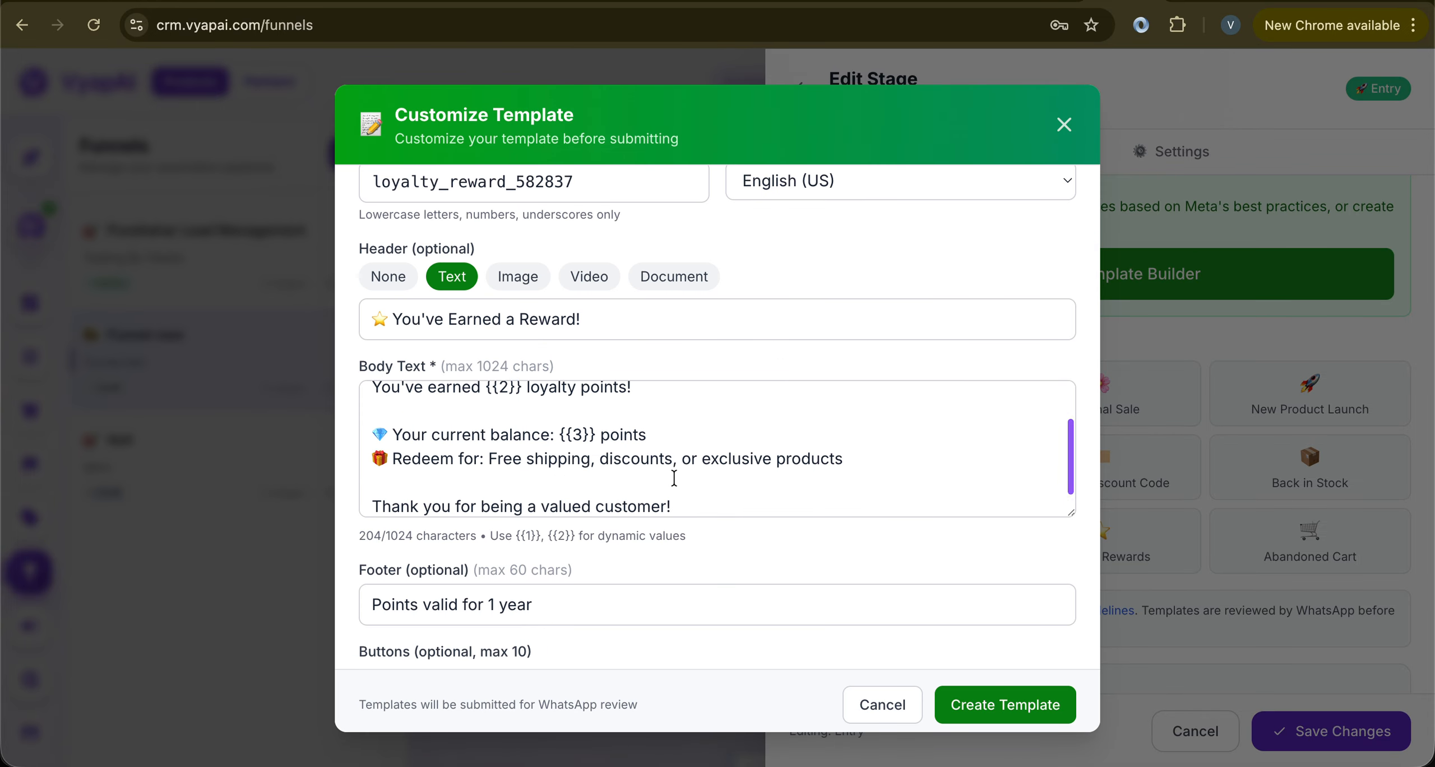
scroll(674, 478, up, 3)
scroll(674, 478, down, 3)
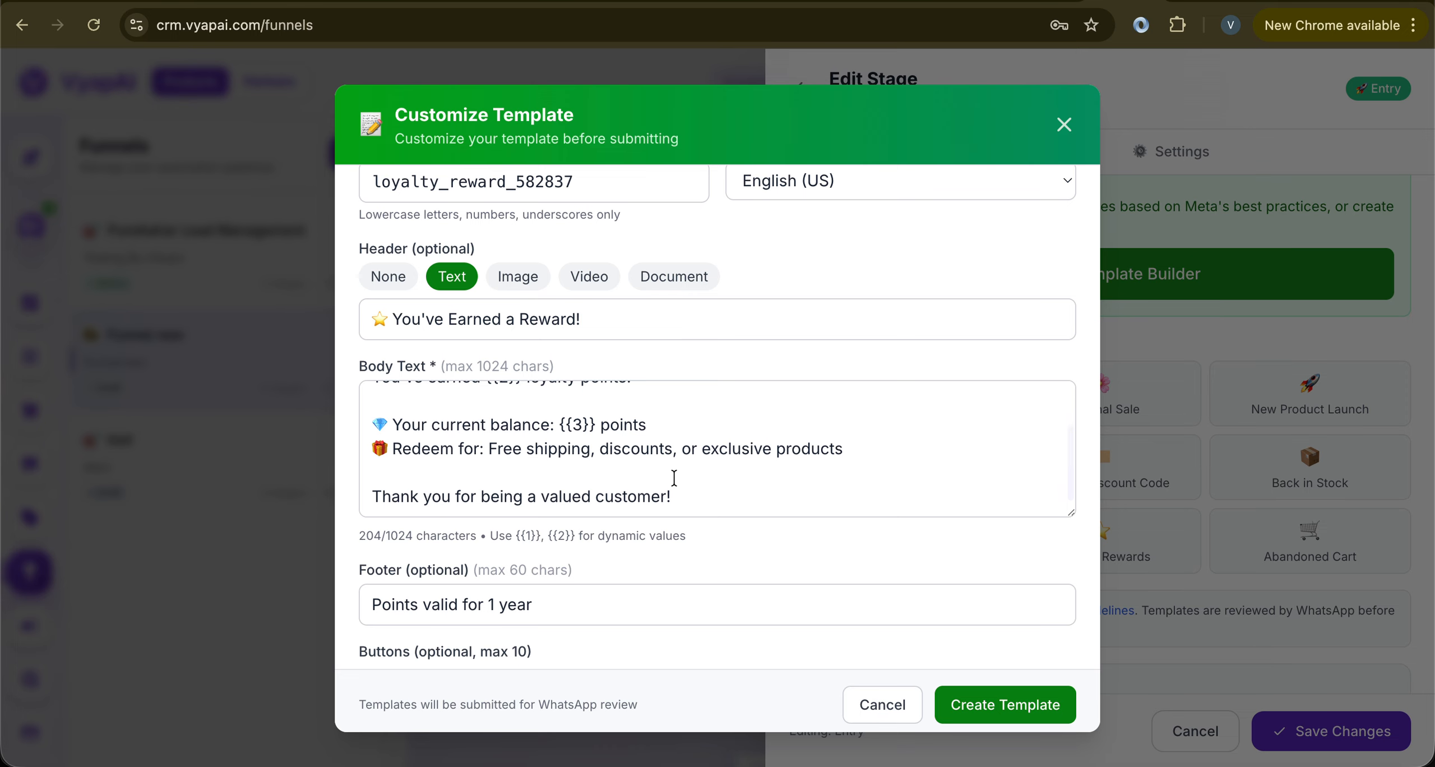
scroll(674, 478, up, 3)
scroll(674, 478, up, 2)
scroll(674, 477, down, 5)
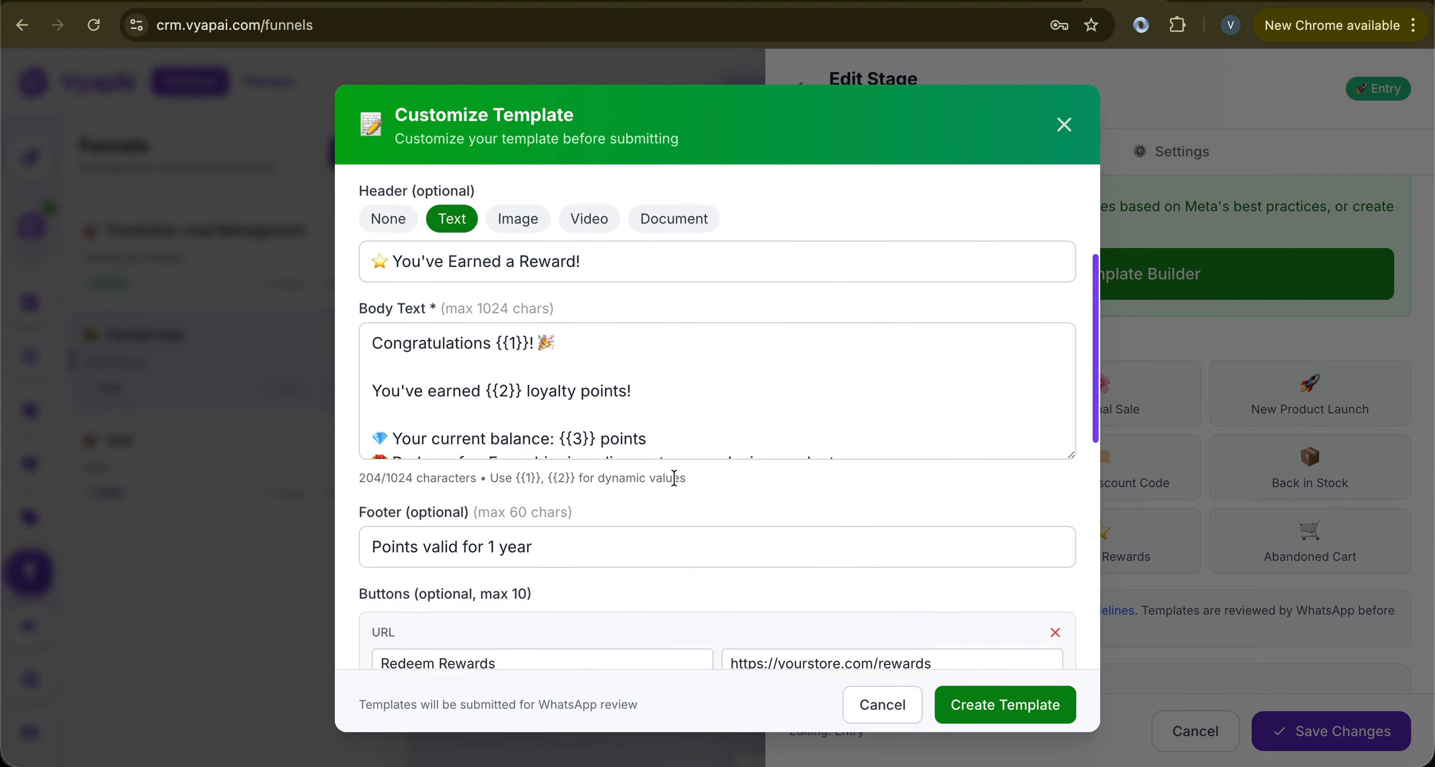
click(883, 704)
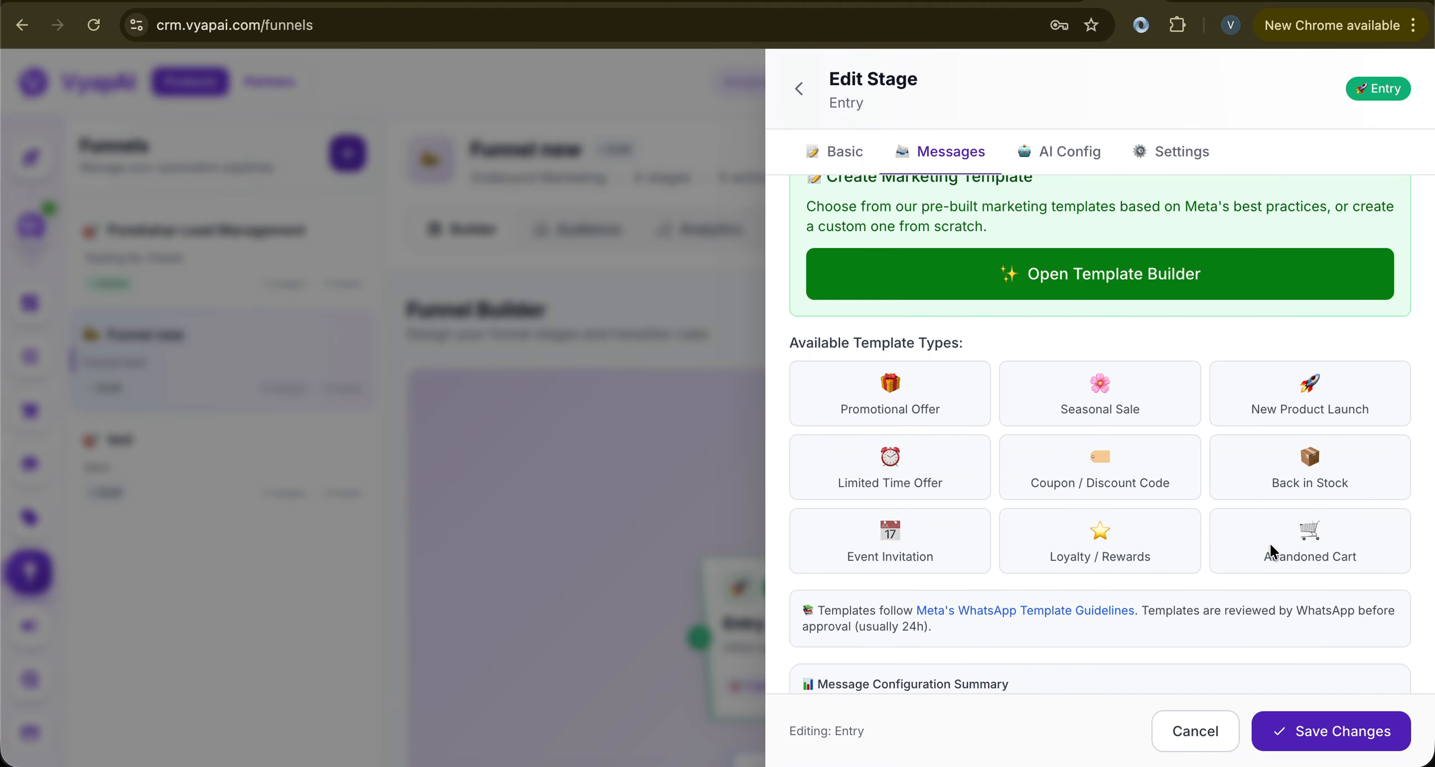
scroll(1271, 549, down, 2)
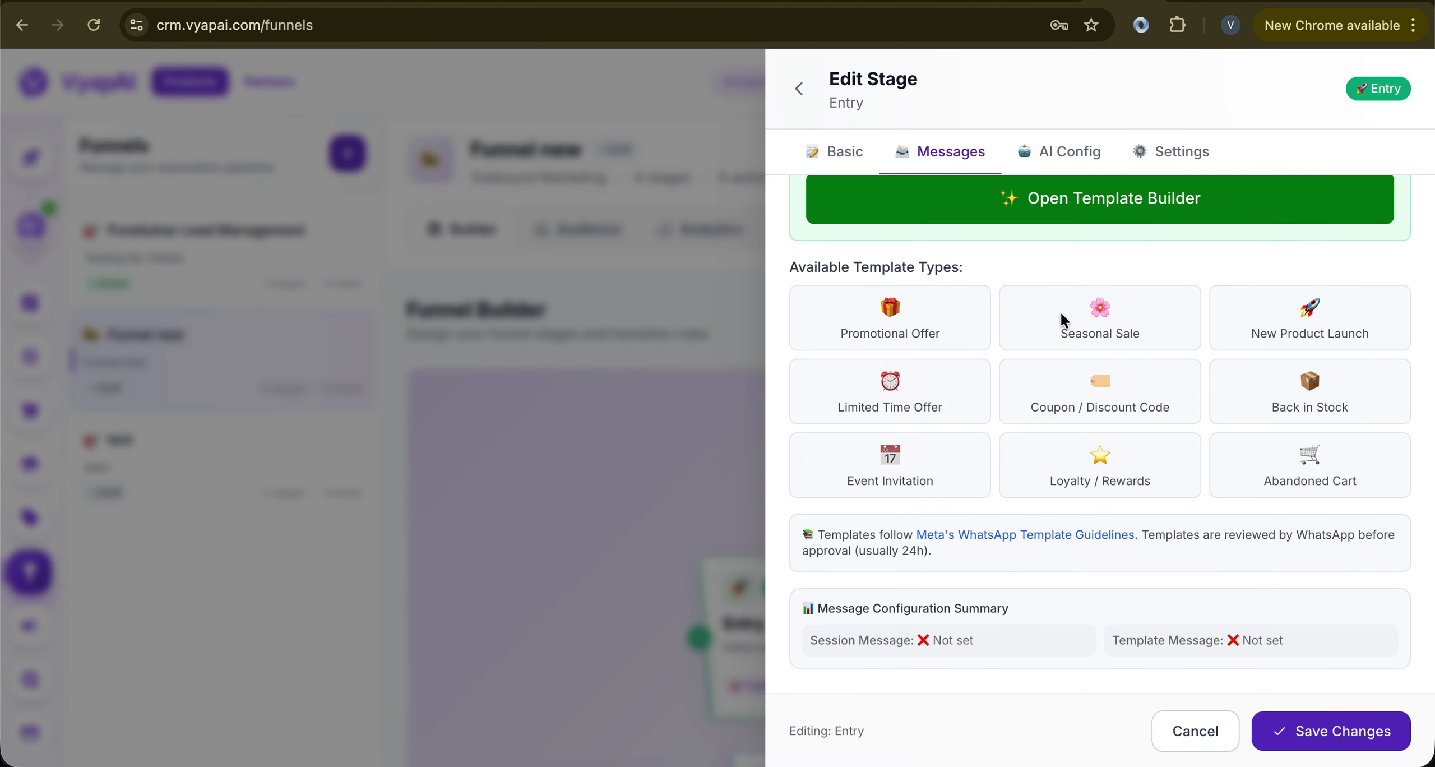
scroll(1031, 345, up, 2)
Start a blank Custom Template from the marketing template builder
click(1057, 286)
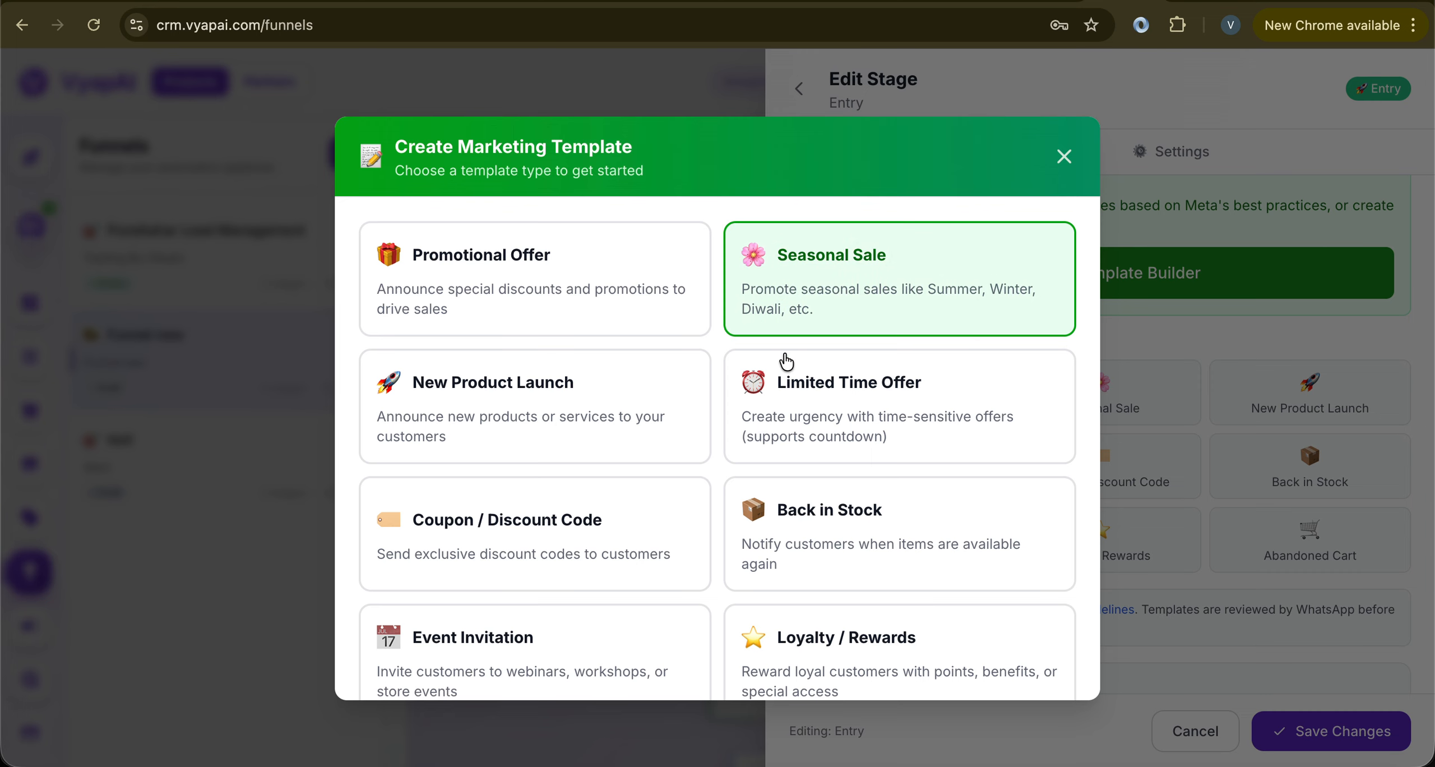
scroll(657, 426, down, 5)
click(892, 601)
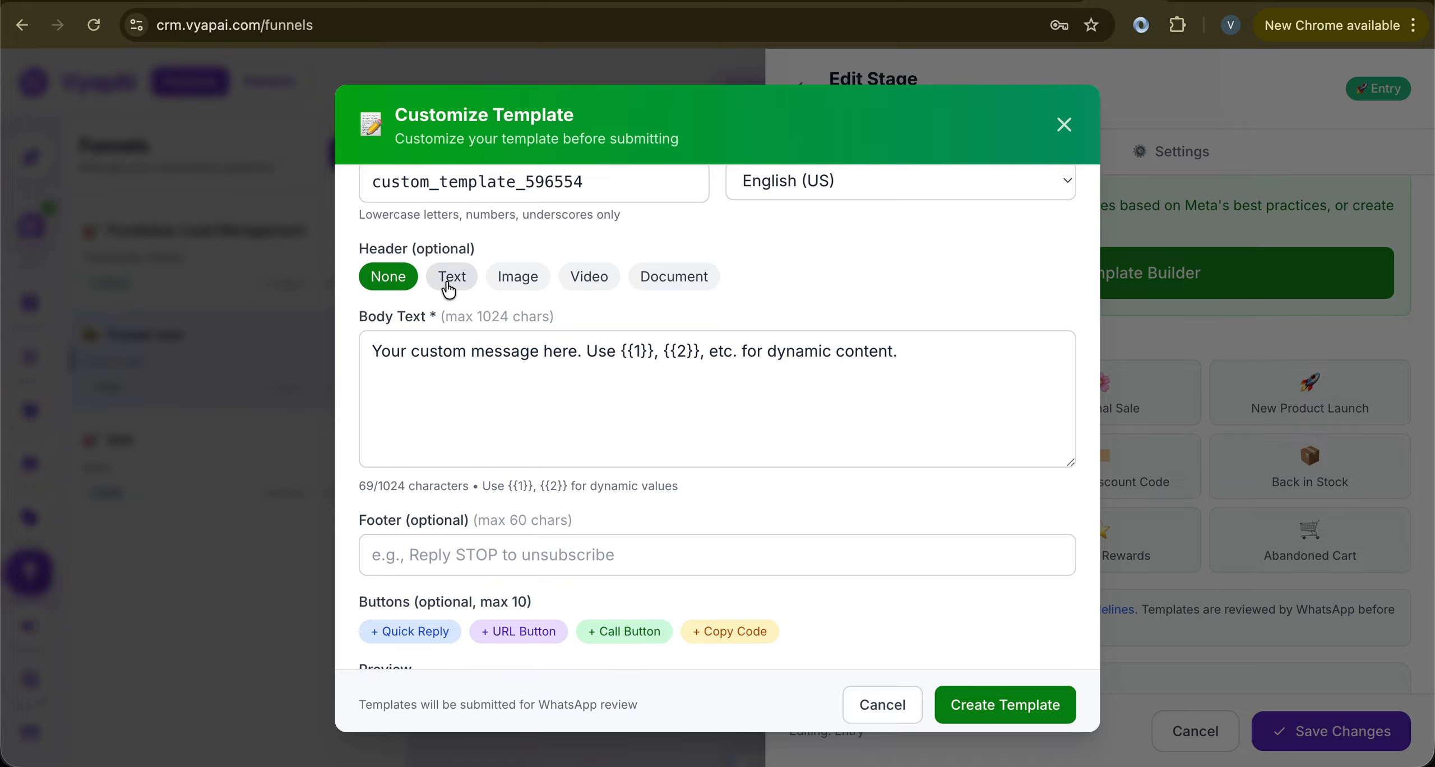
scroll(448, 286, up, 3)
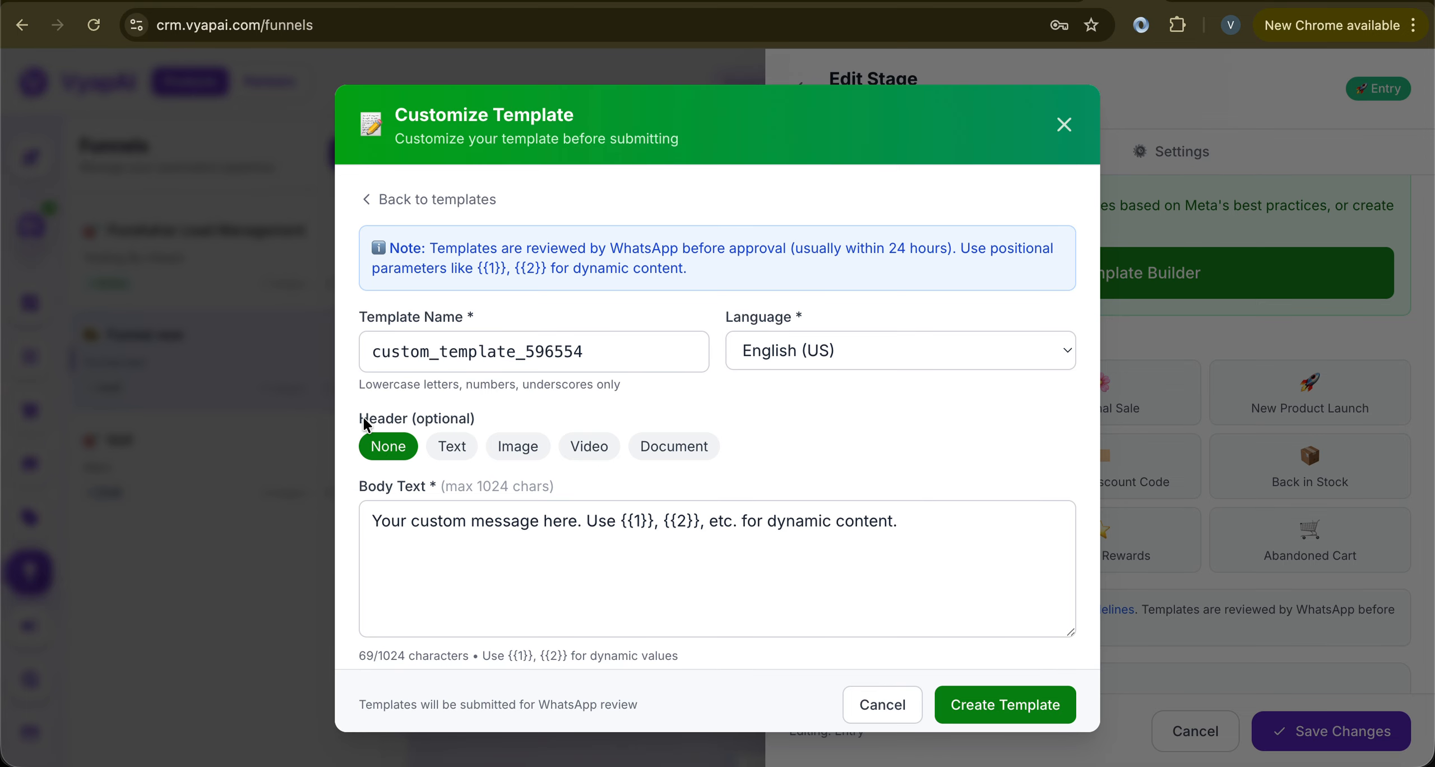
scroll(422, 418, down, 2)
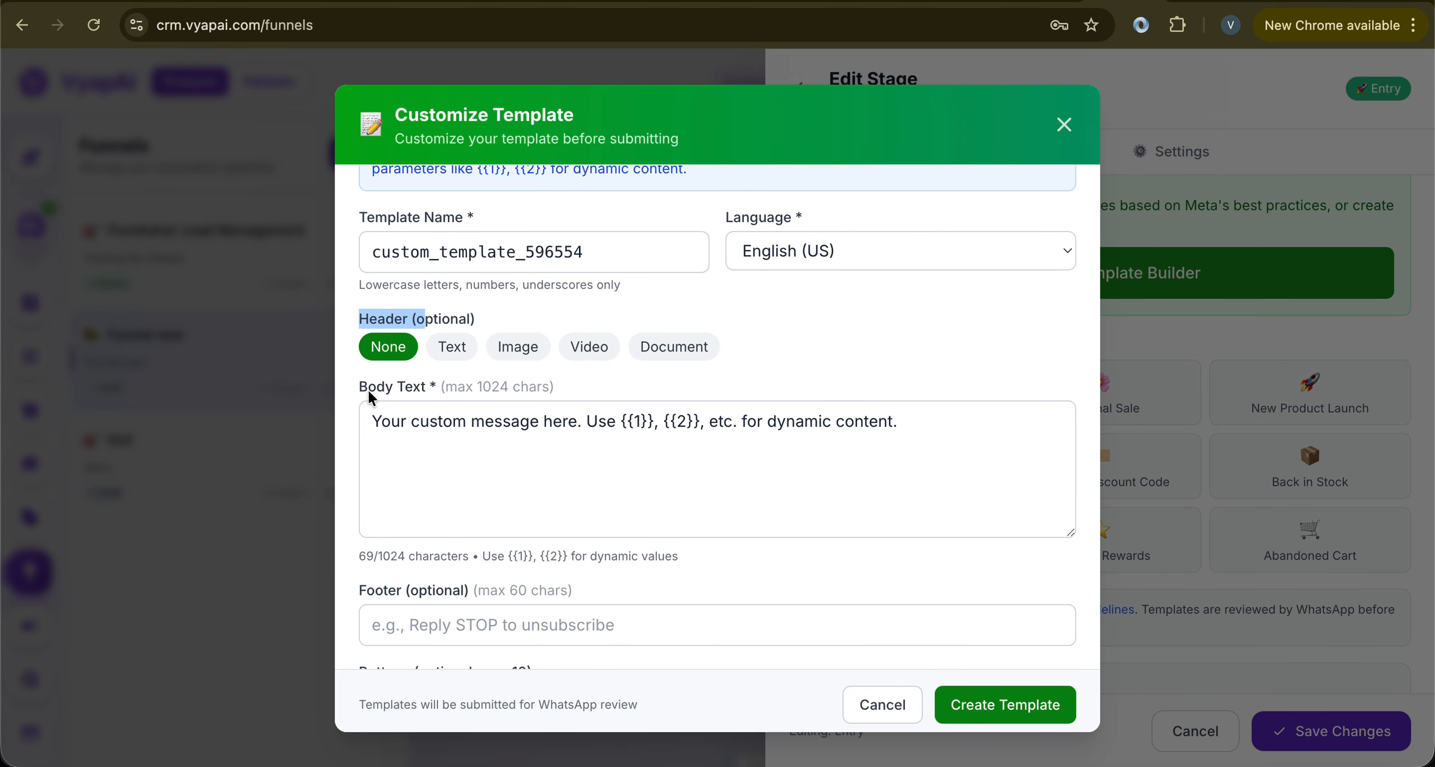
drag(360, 388, 387, 389)
scroll(428, 390, down, 4)
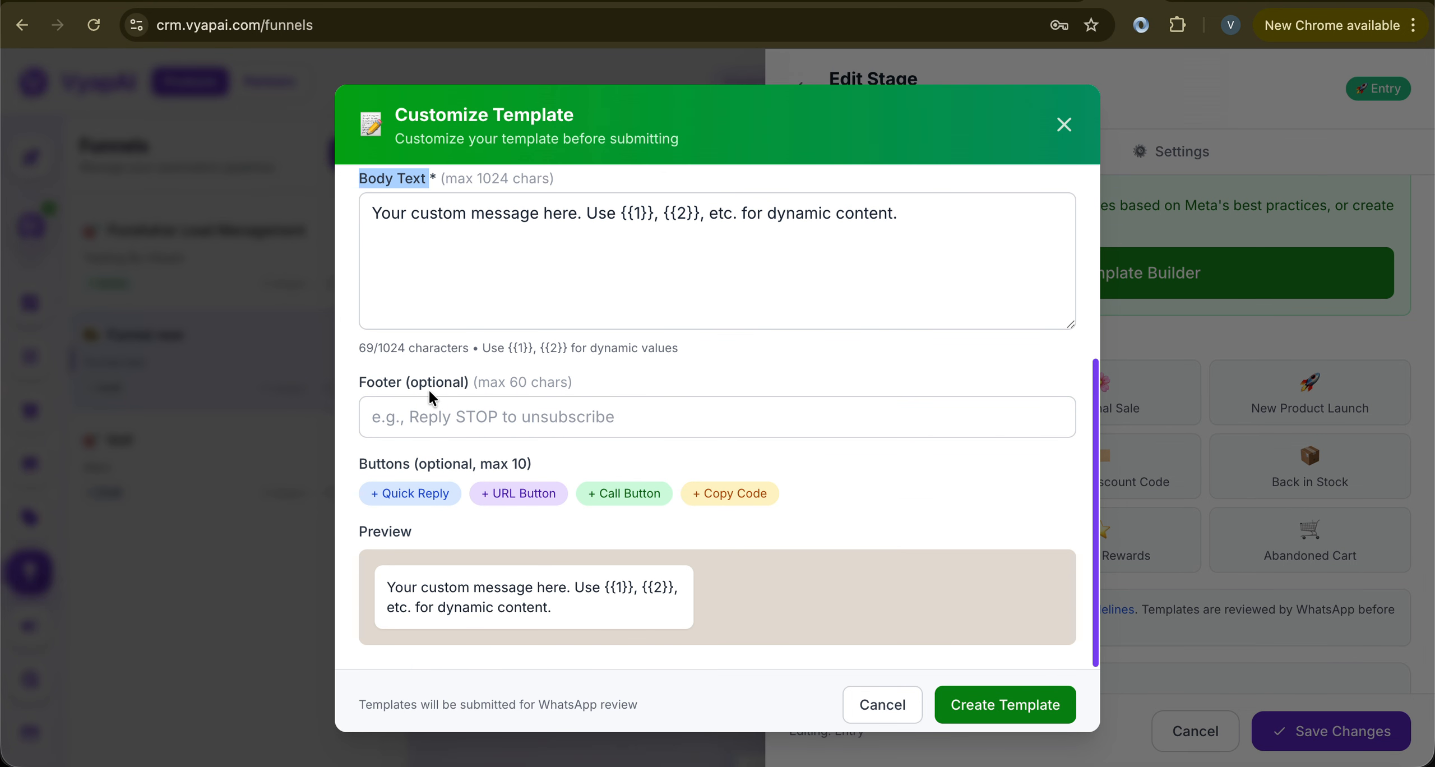
scroll(462, 336, down, 1)
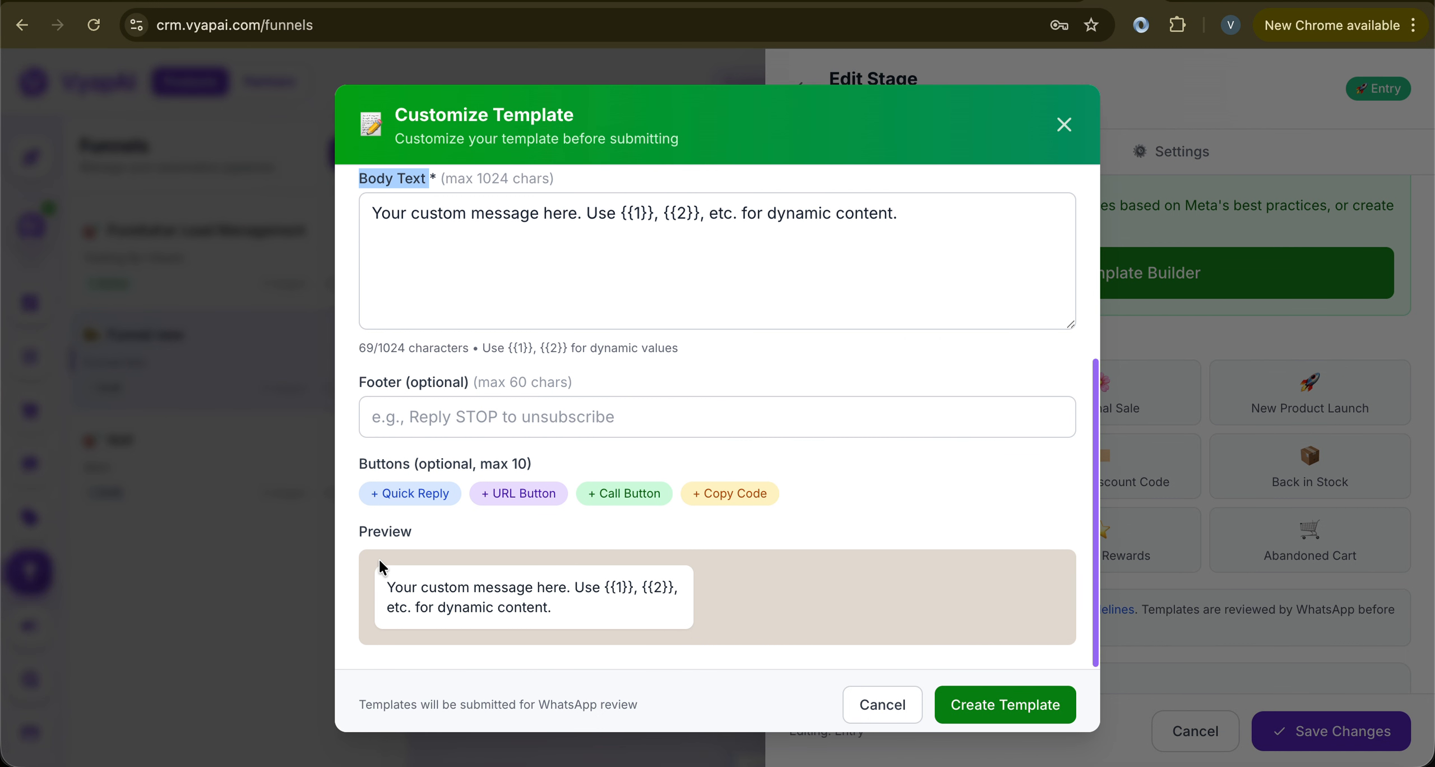
drag(382, 562, 805, 644)
scroll(804, 643, up, 7)
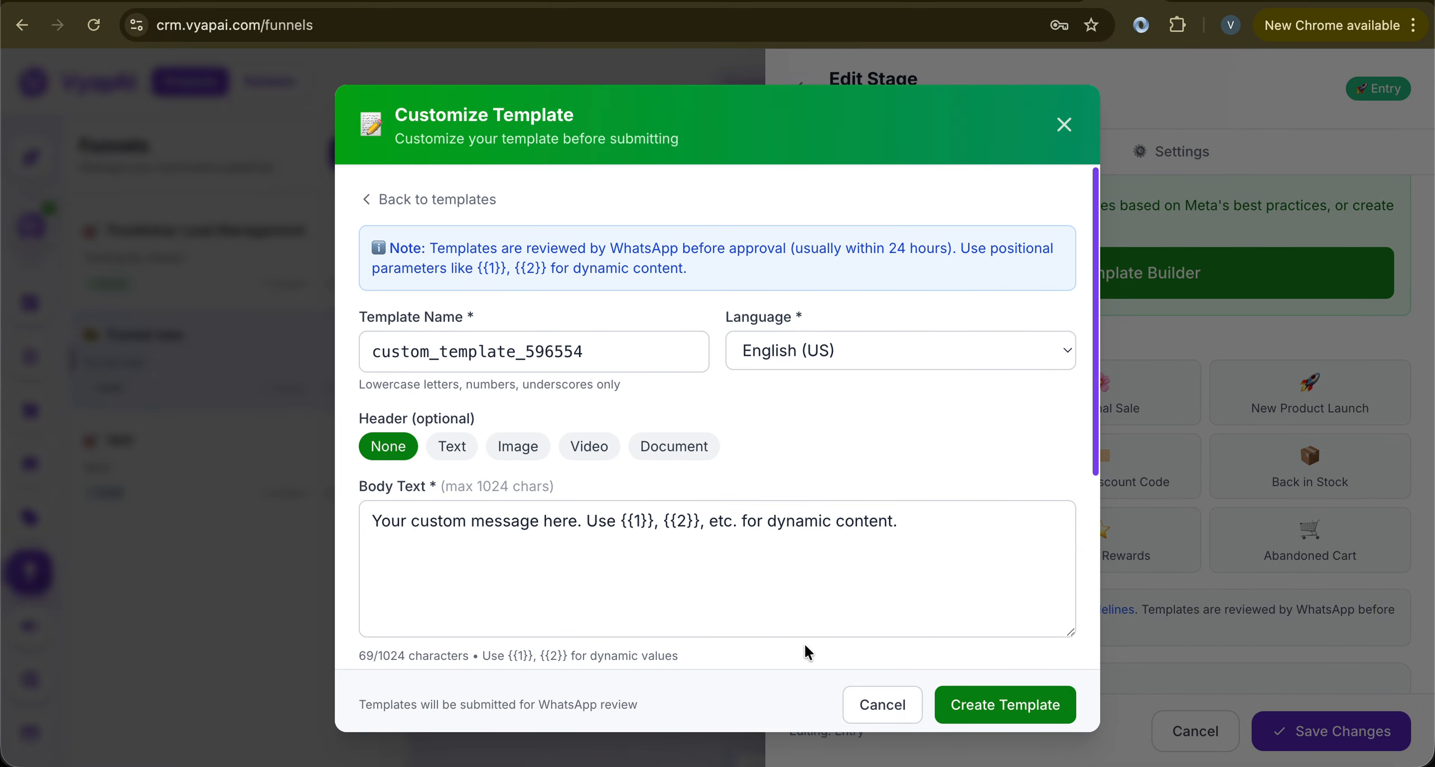
scroll(513, 513, down, 1)
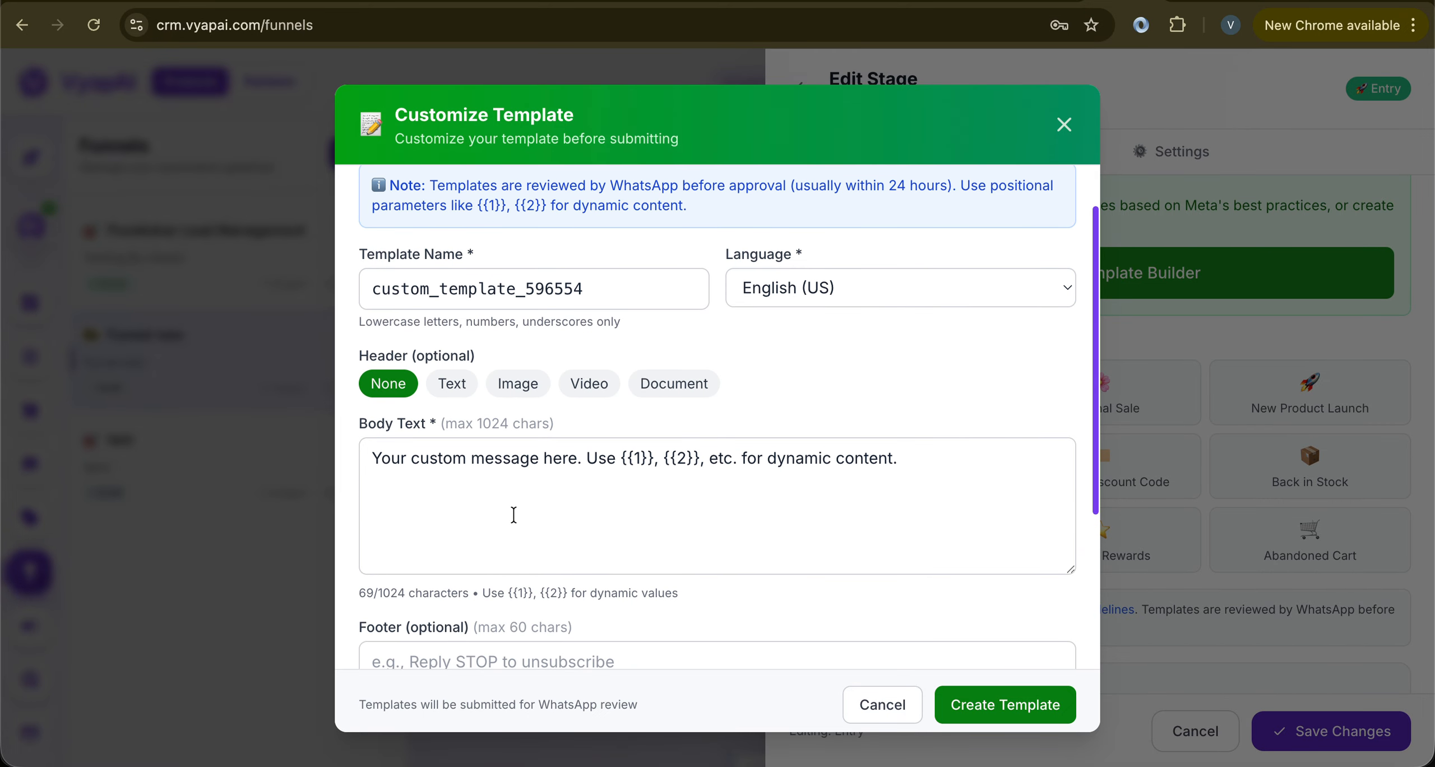
Give the template a Text header reading 'Hello'
click(451, 393)
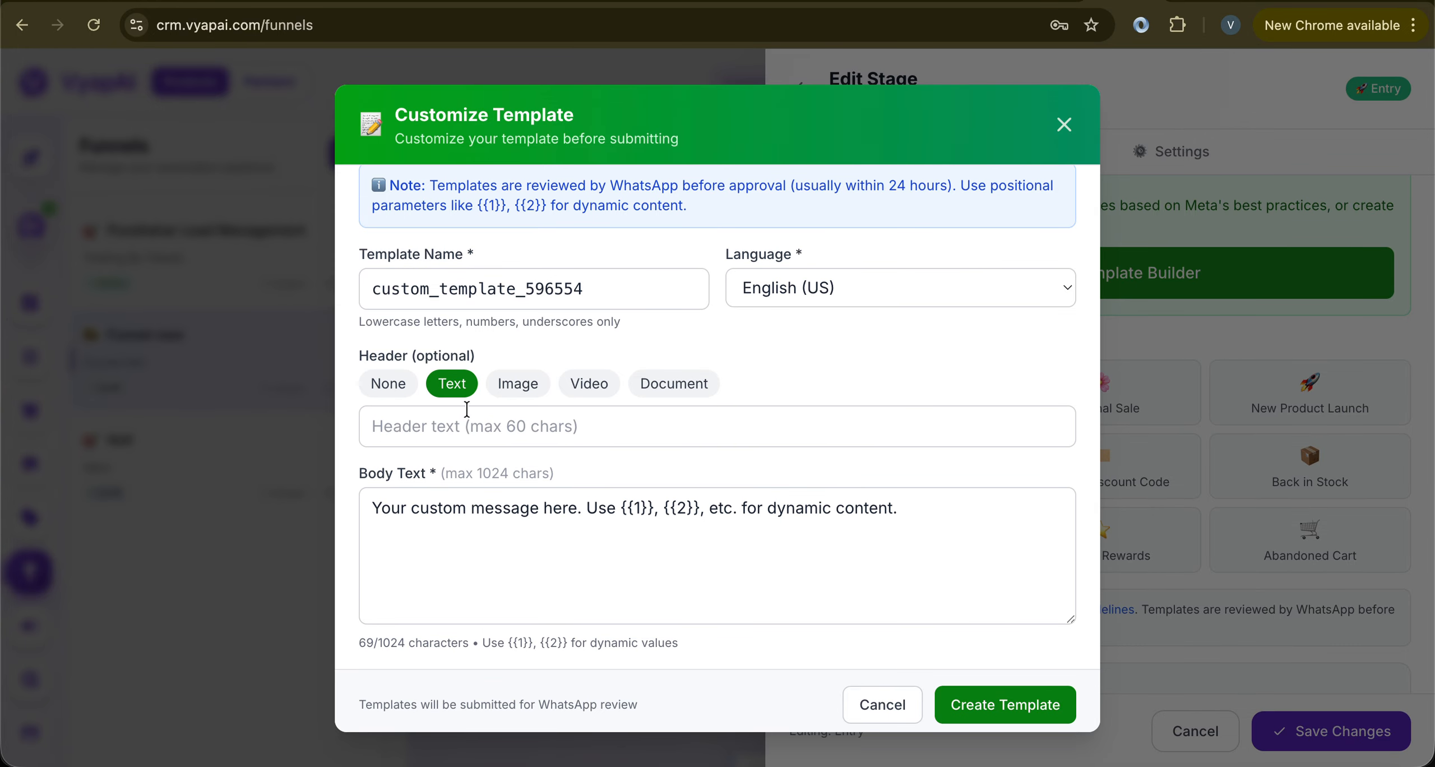
click(473, 426)
text(Hello)
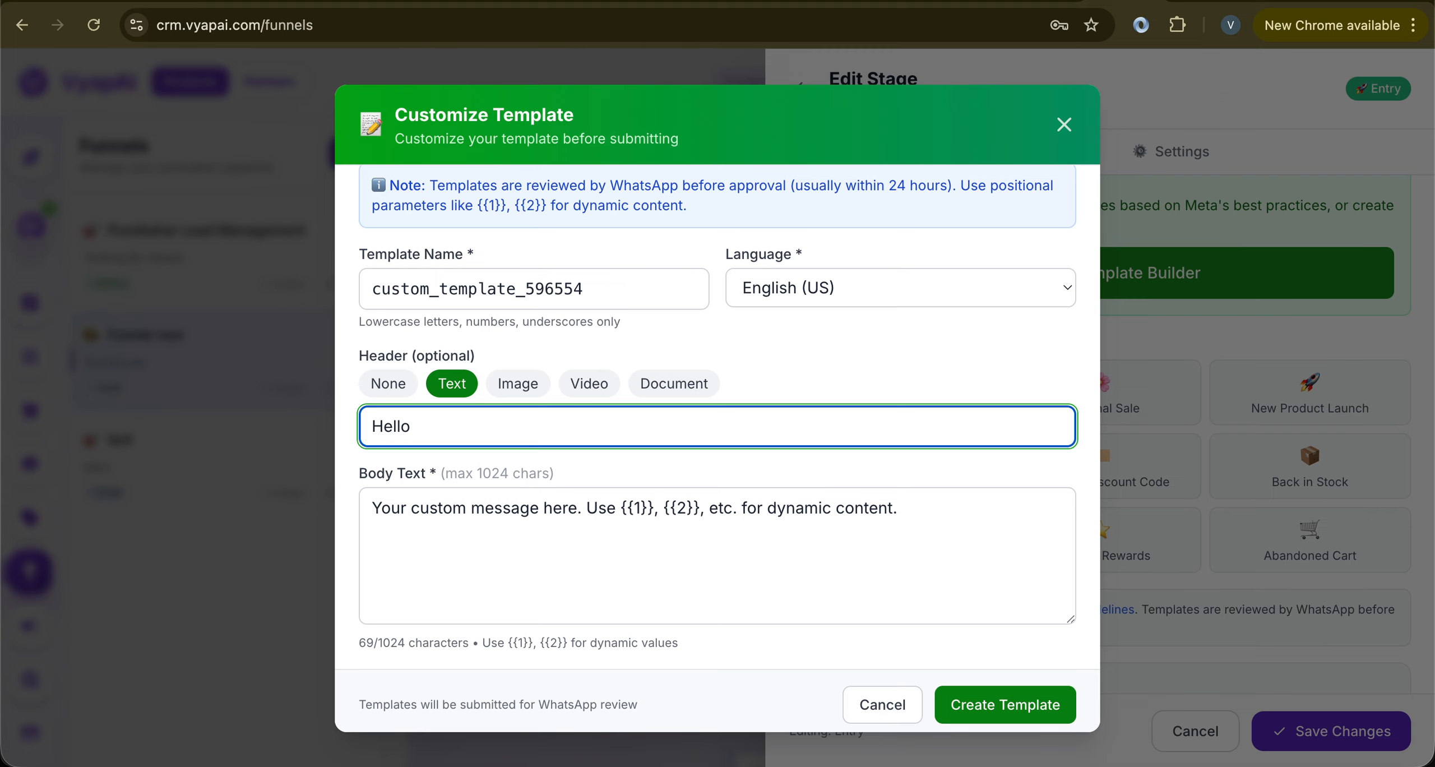
scroll(473, 442, down, 5)
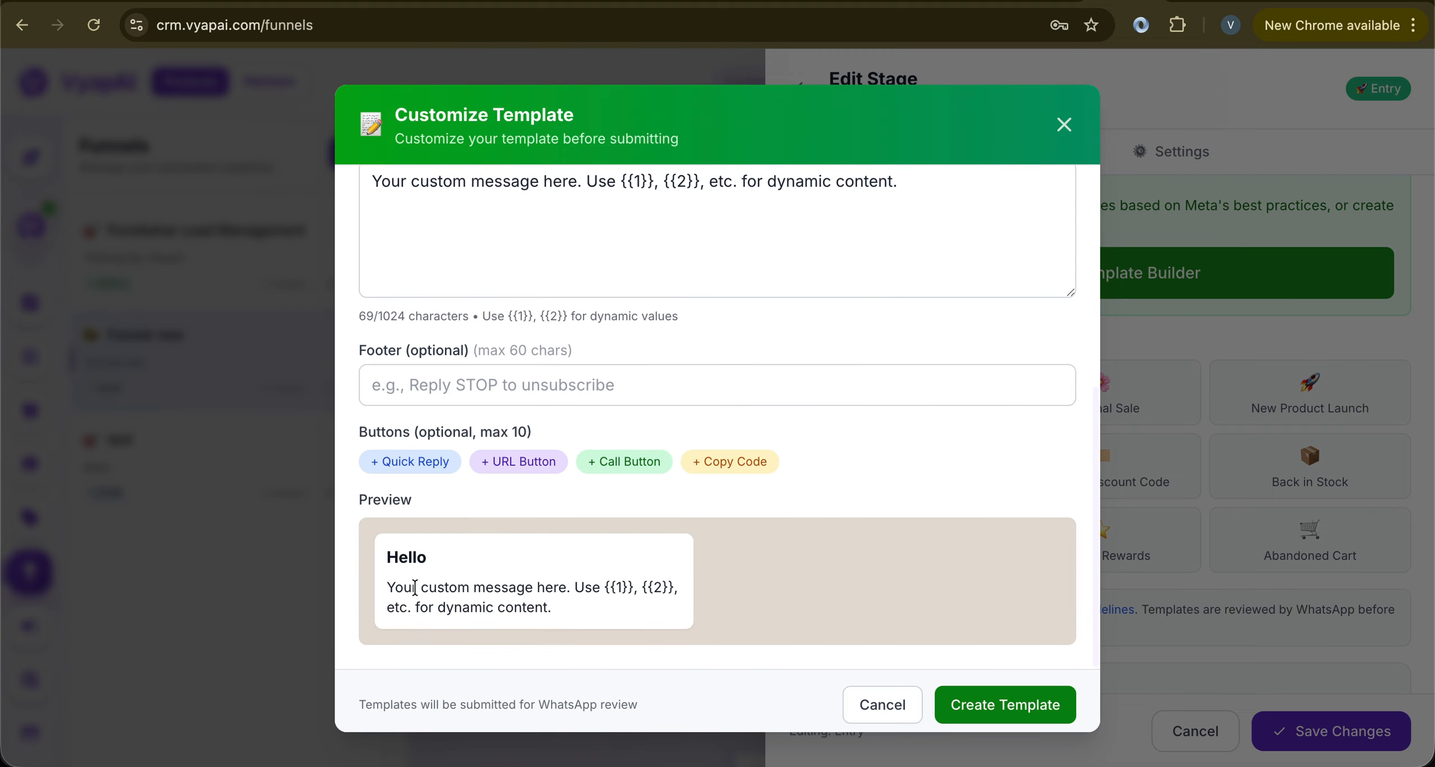
drag(387, 558, 422, 563)
scroll(473, 491, up, 1)
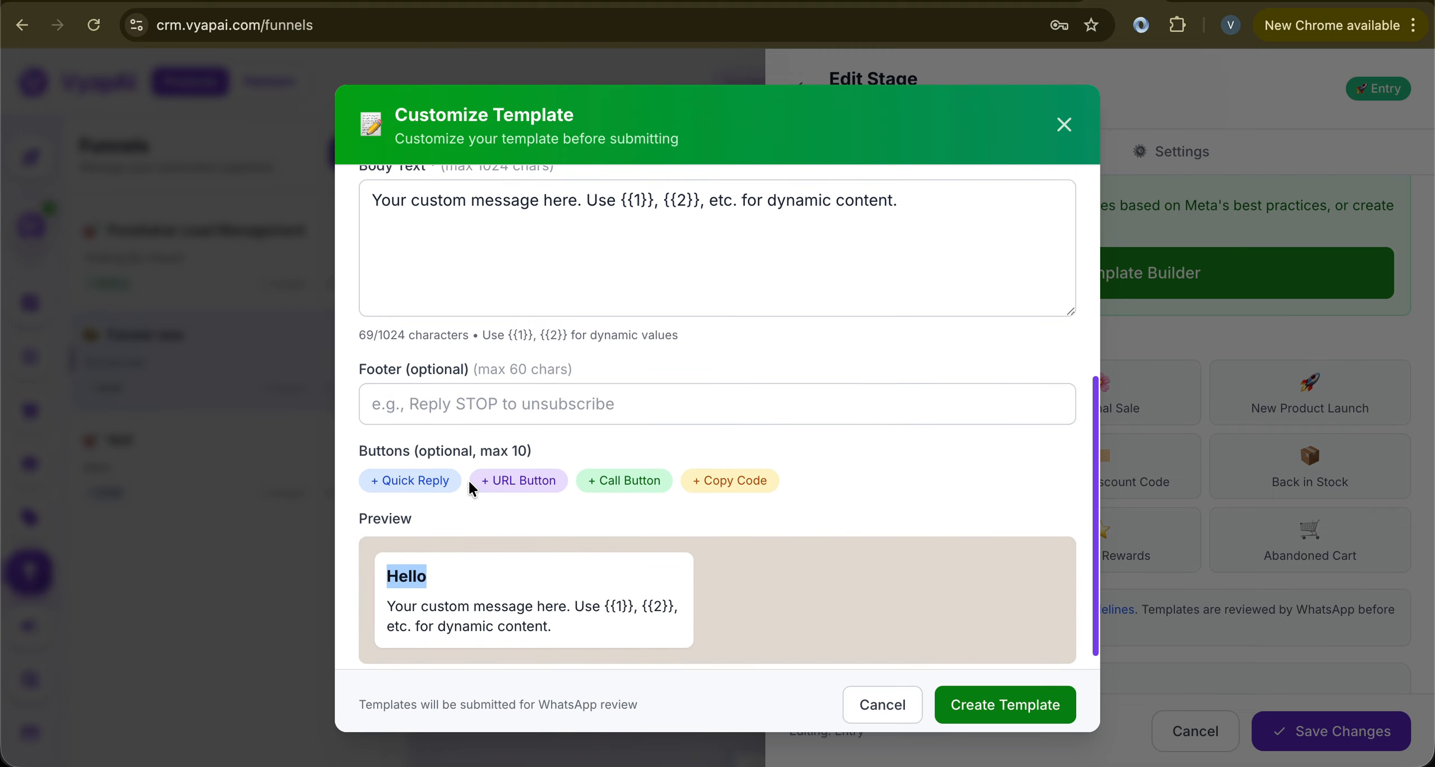
Enter 'Contact us' as the template footer
click(488, 417)
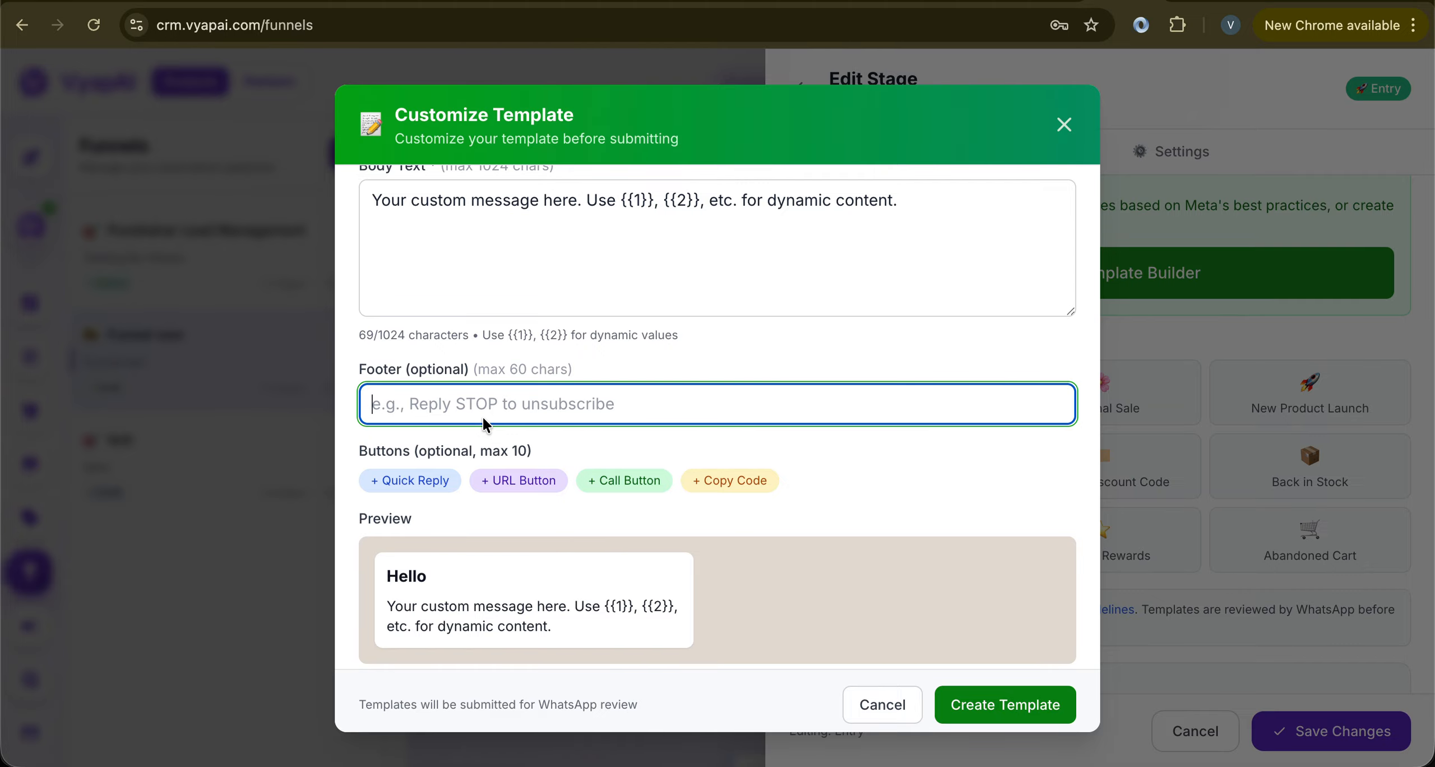
text(Contact us)
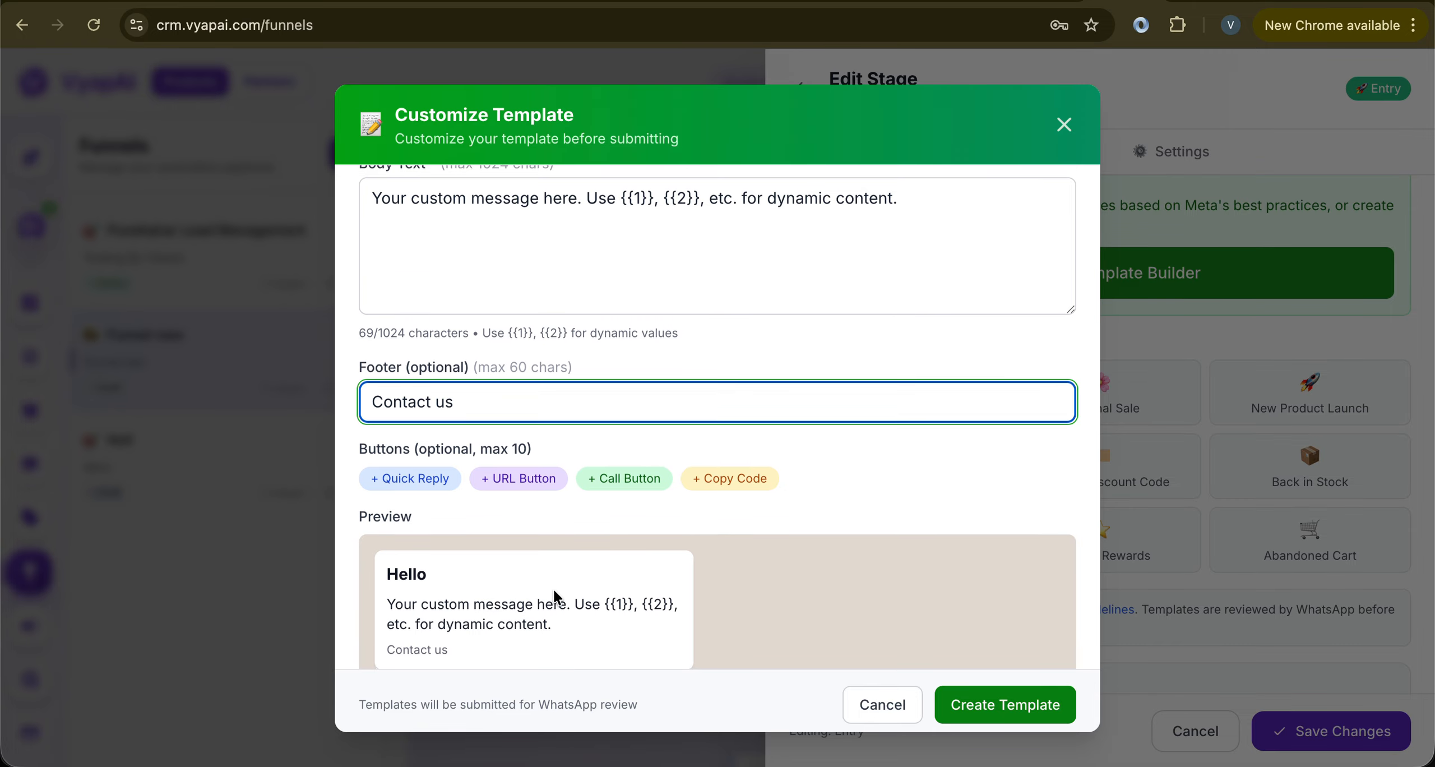
scroll(555, 596, down, 1)
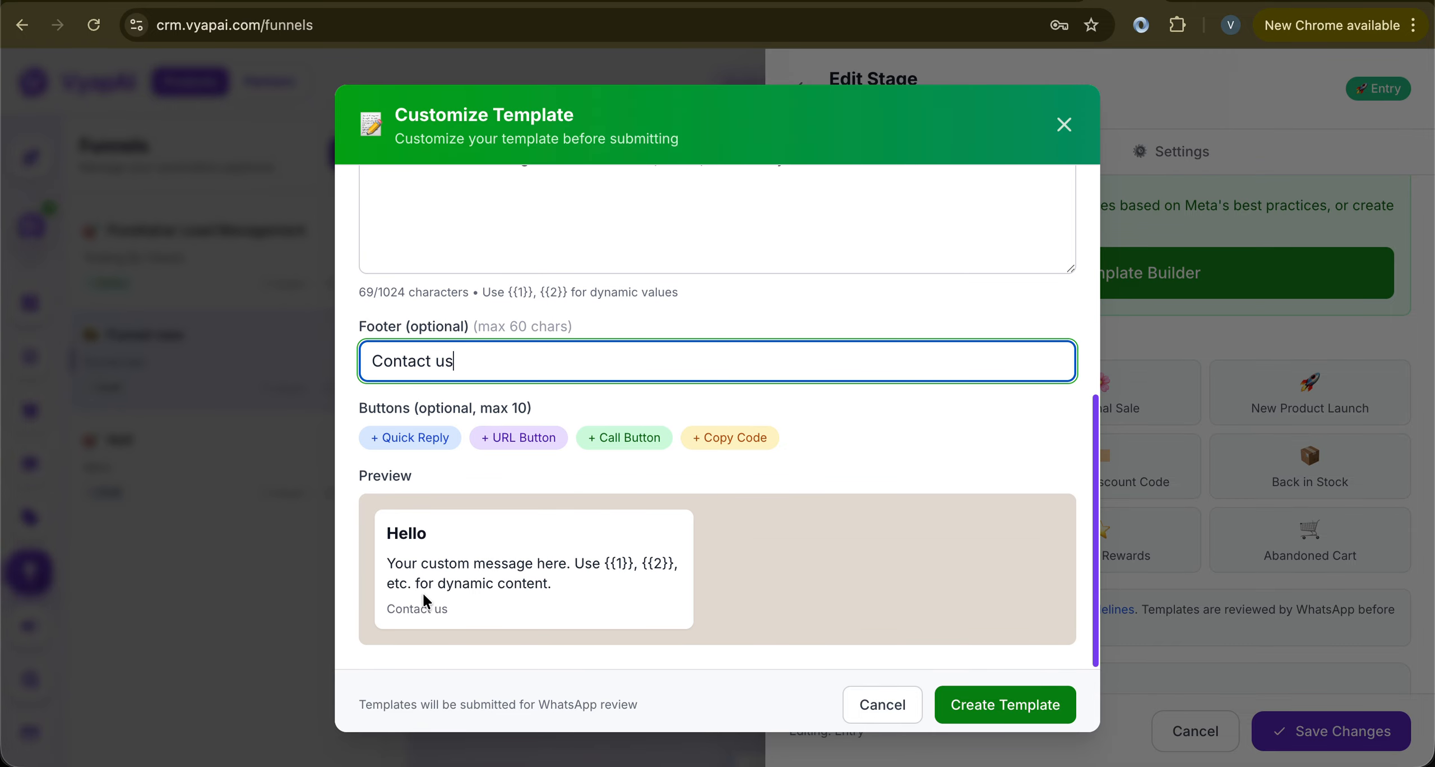
scroll(416, 604, up, 2)
scroll(416, 605, up, 3)
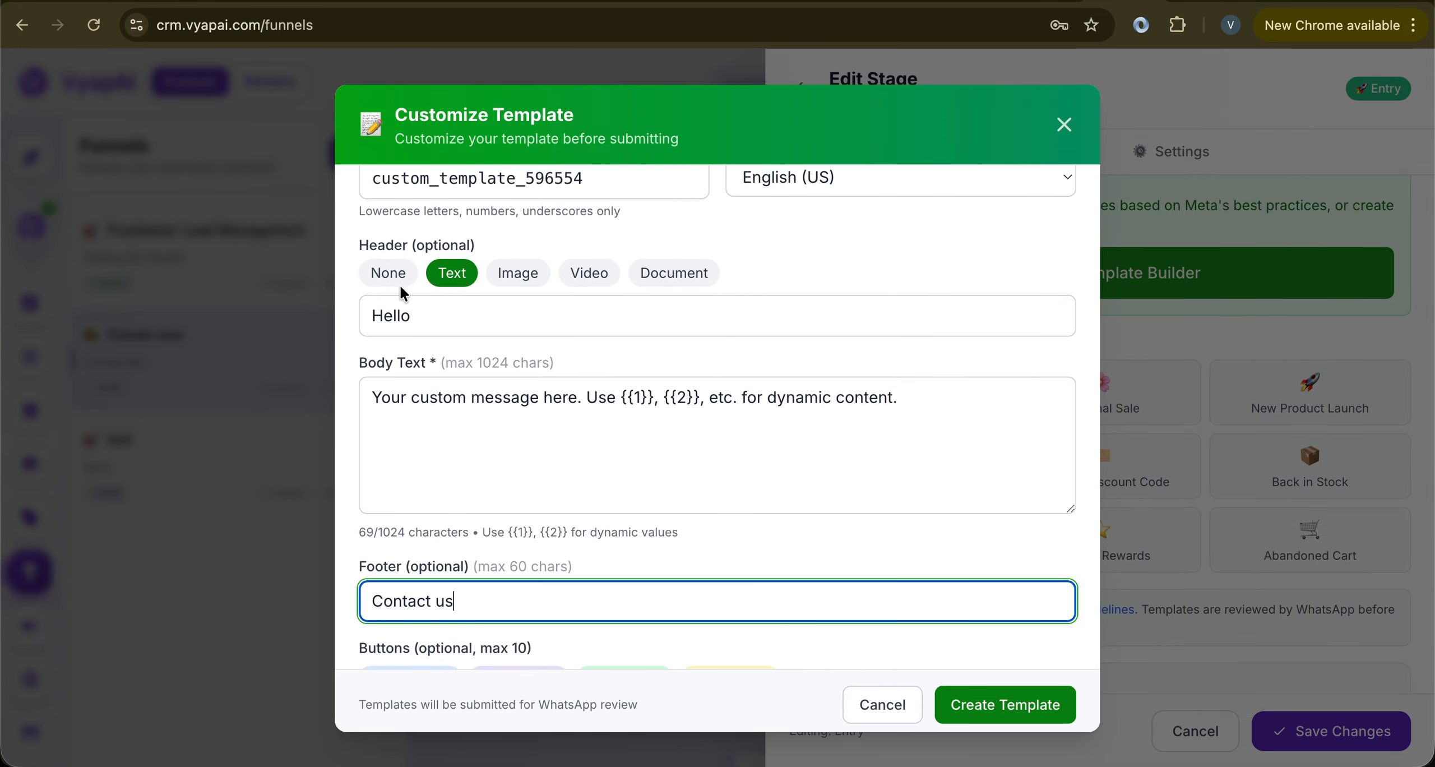
click(362, 235)
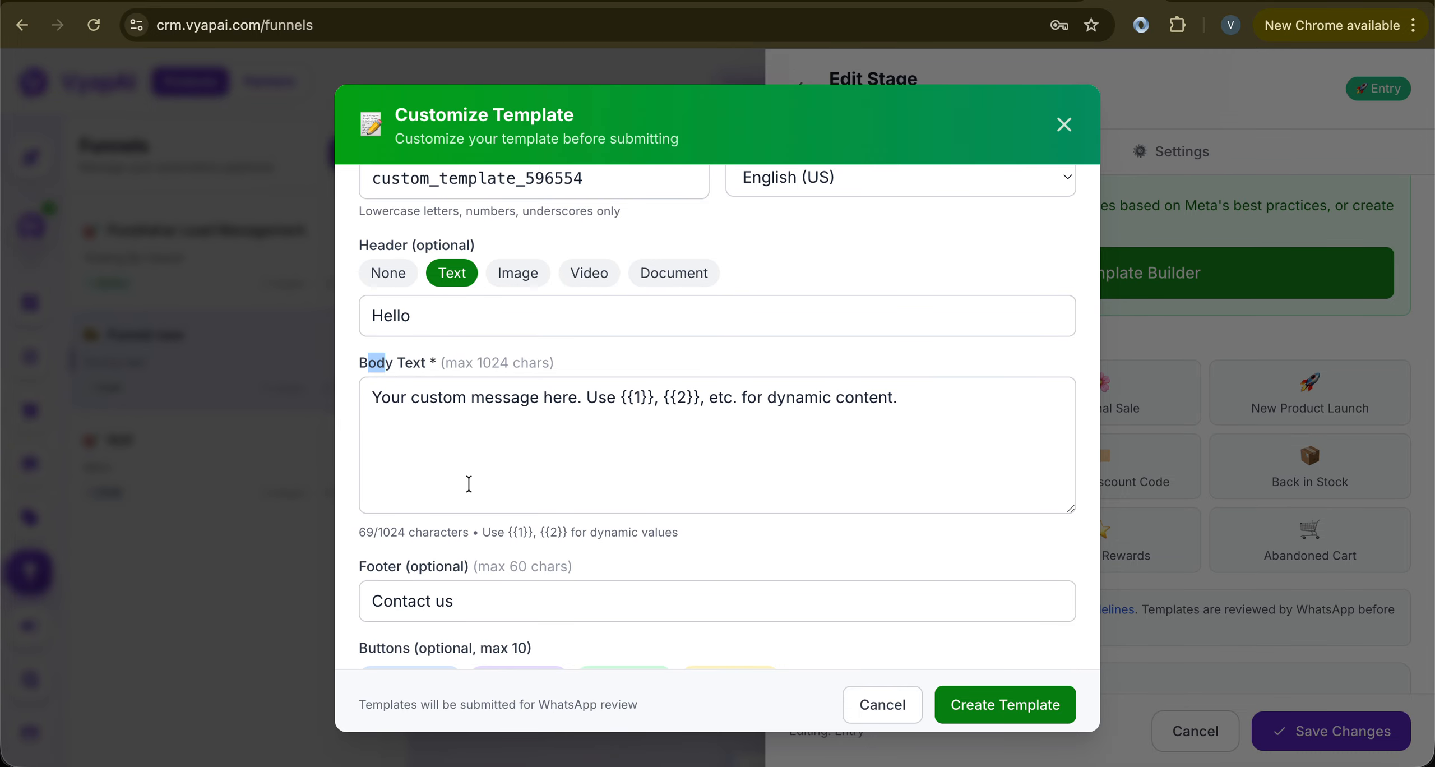
Add Quick Reply, URL, Call and Copy Code buttons to the custom template
scroll(471, 483, down, 4)
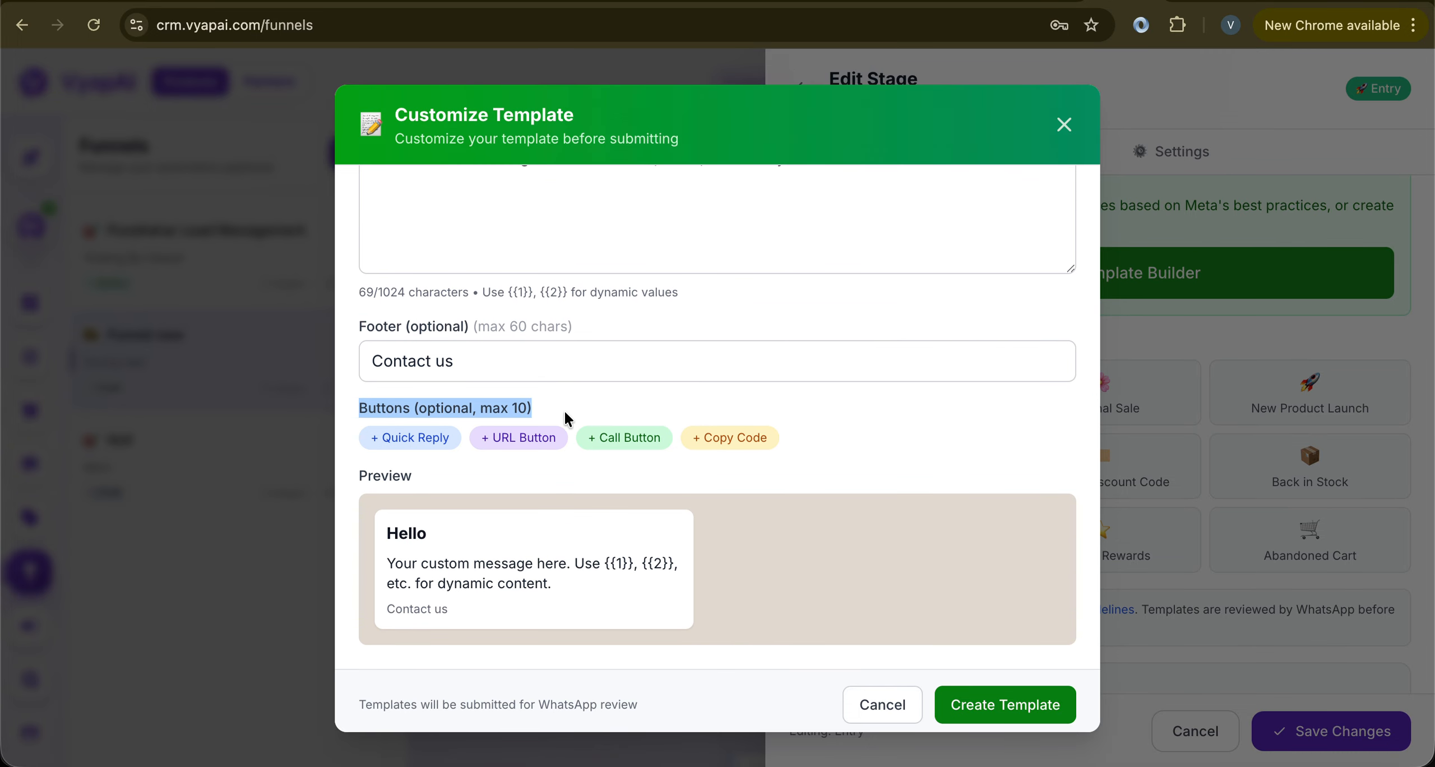
click(421, 437)
scroll(487, 507, down, 3)
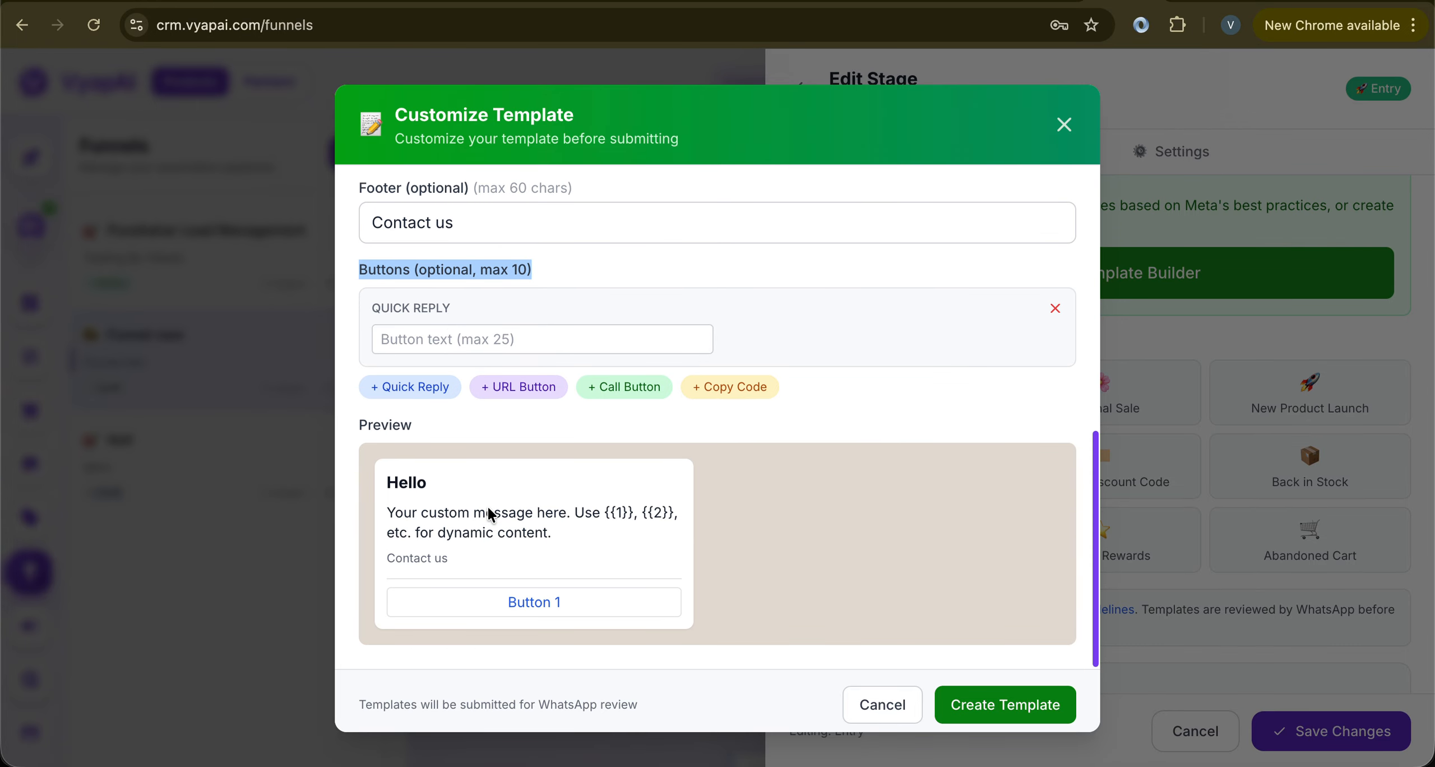
click(508, 382)
scroll(595, 505, down, 1)
scroll(607, 529, down, 1)
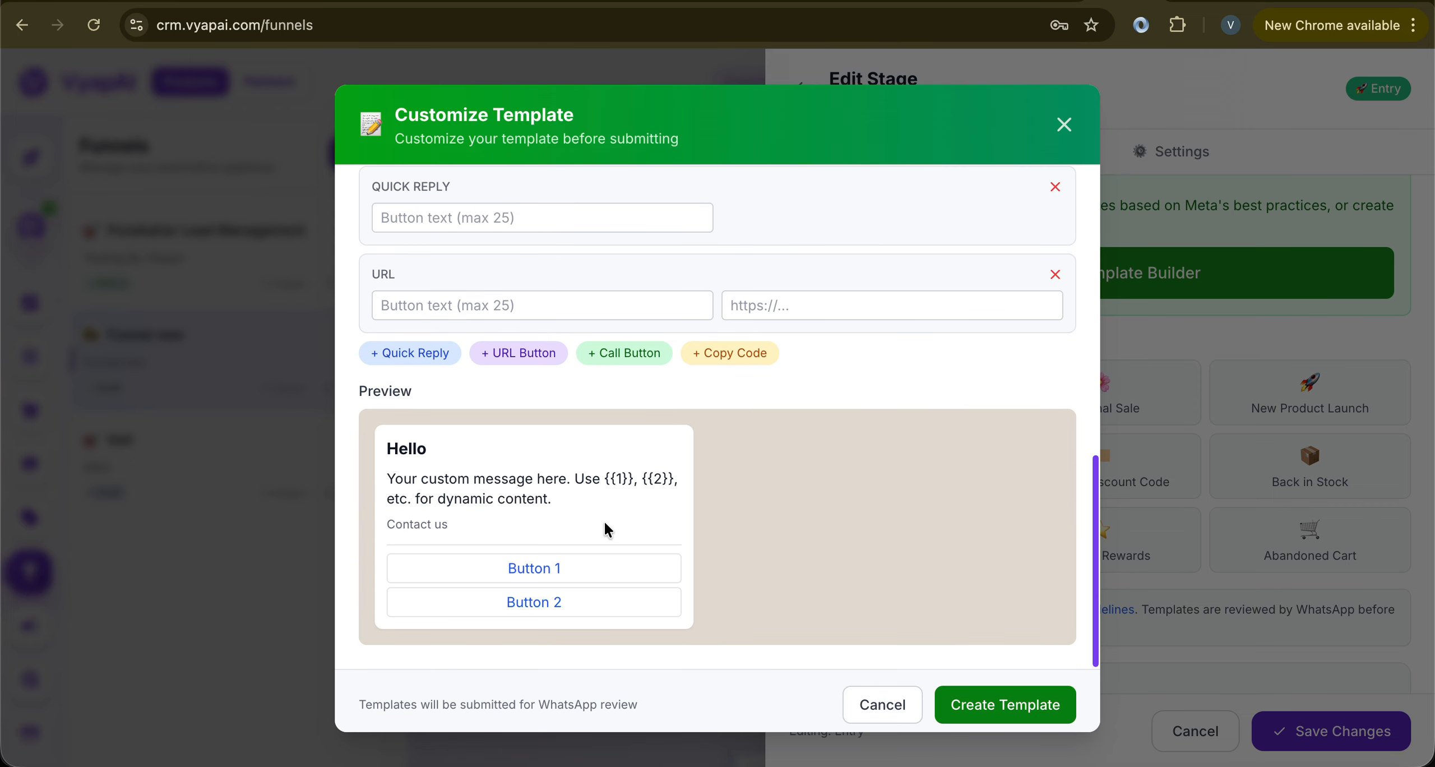
click(626, 359)
scroll(620, 548, down, 3)
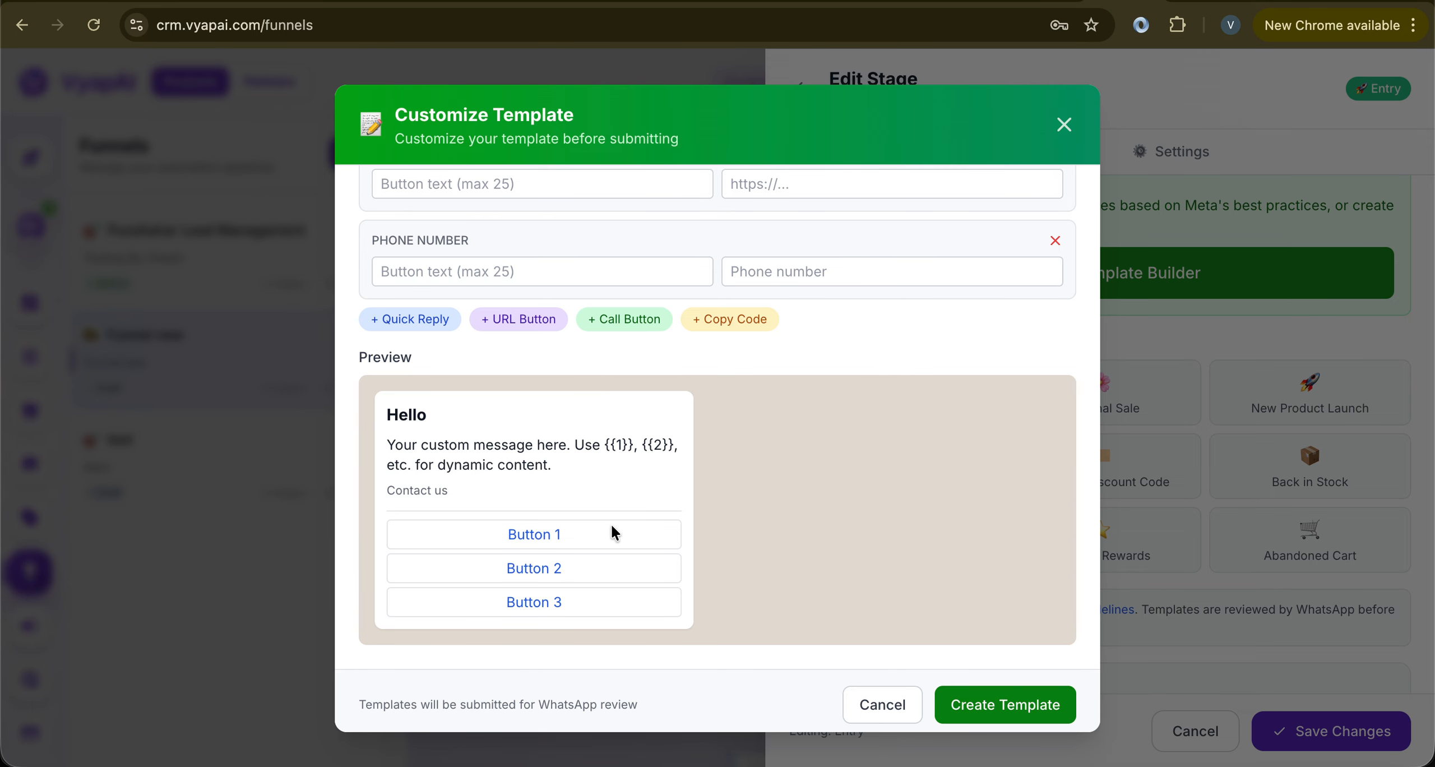
click(741, 327)
scroll(689, 501, down, 2)
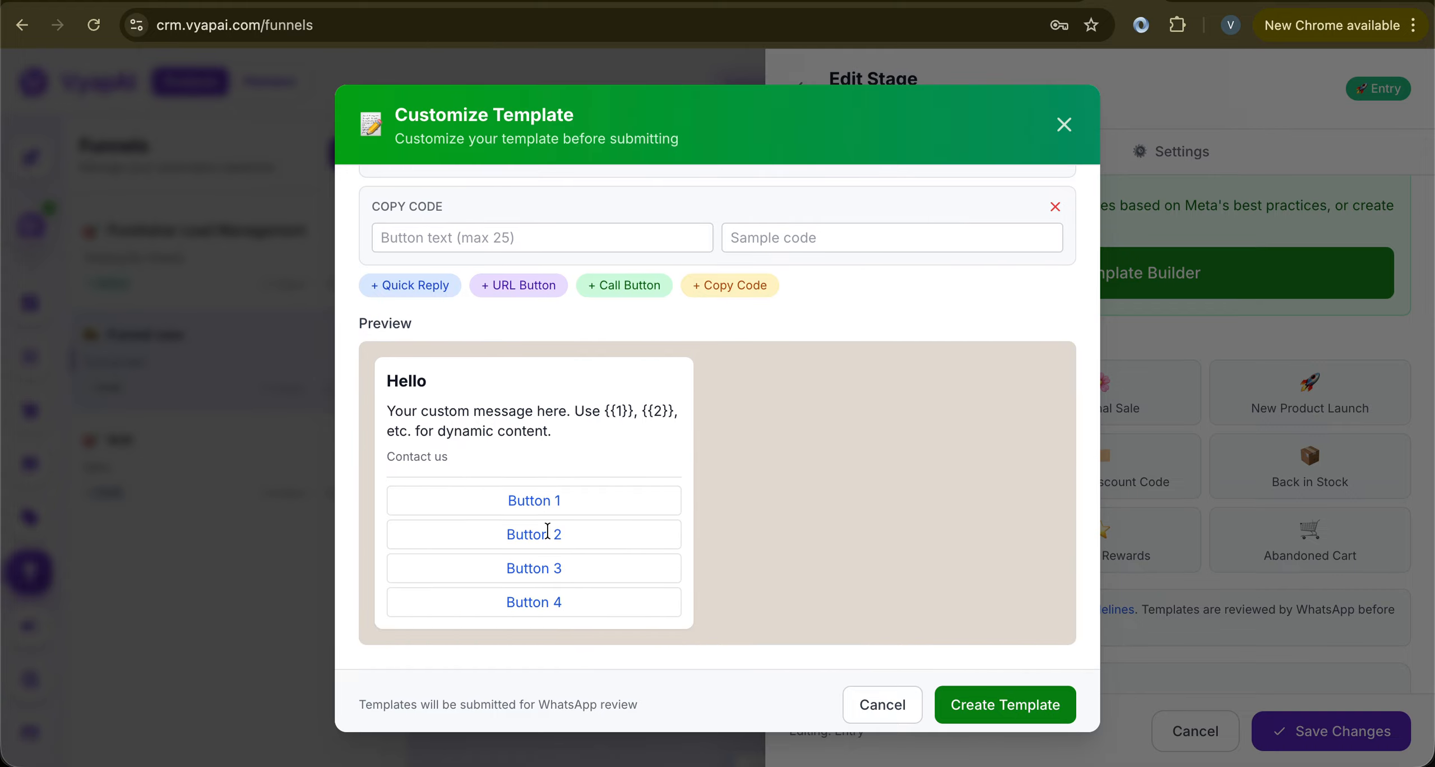
scroll(587, 516, up, 4)
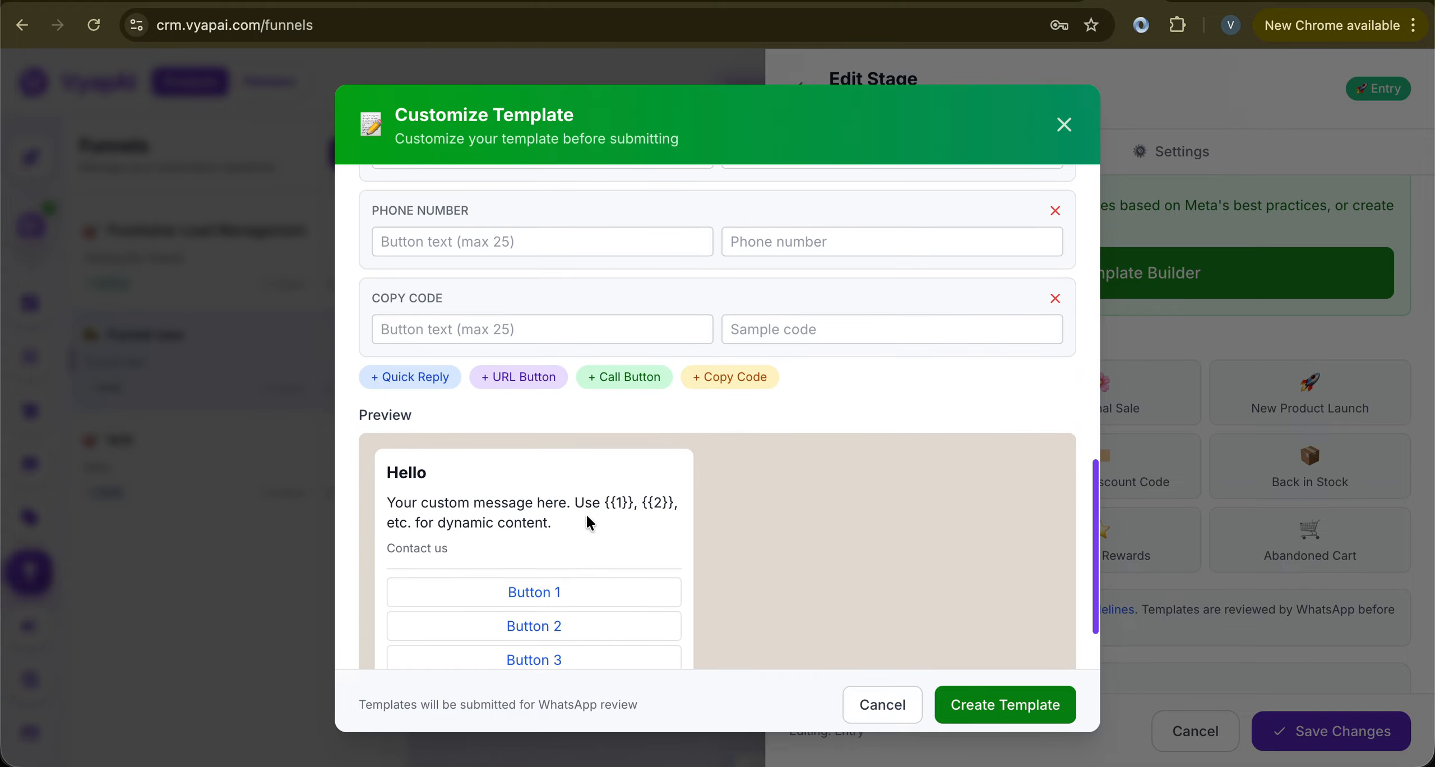
scroll(588, 523, up, 10)
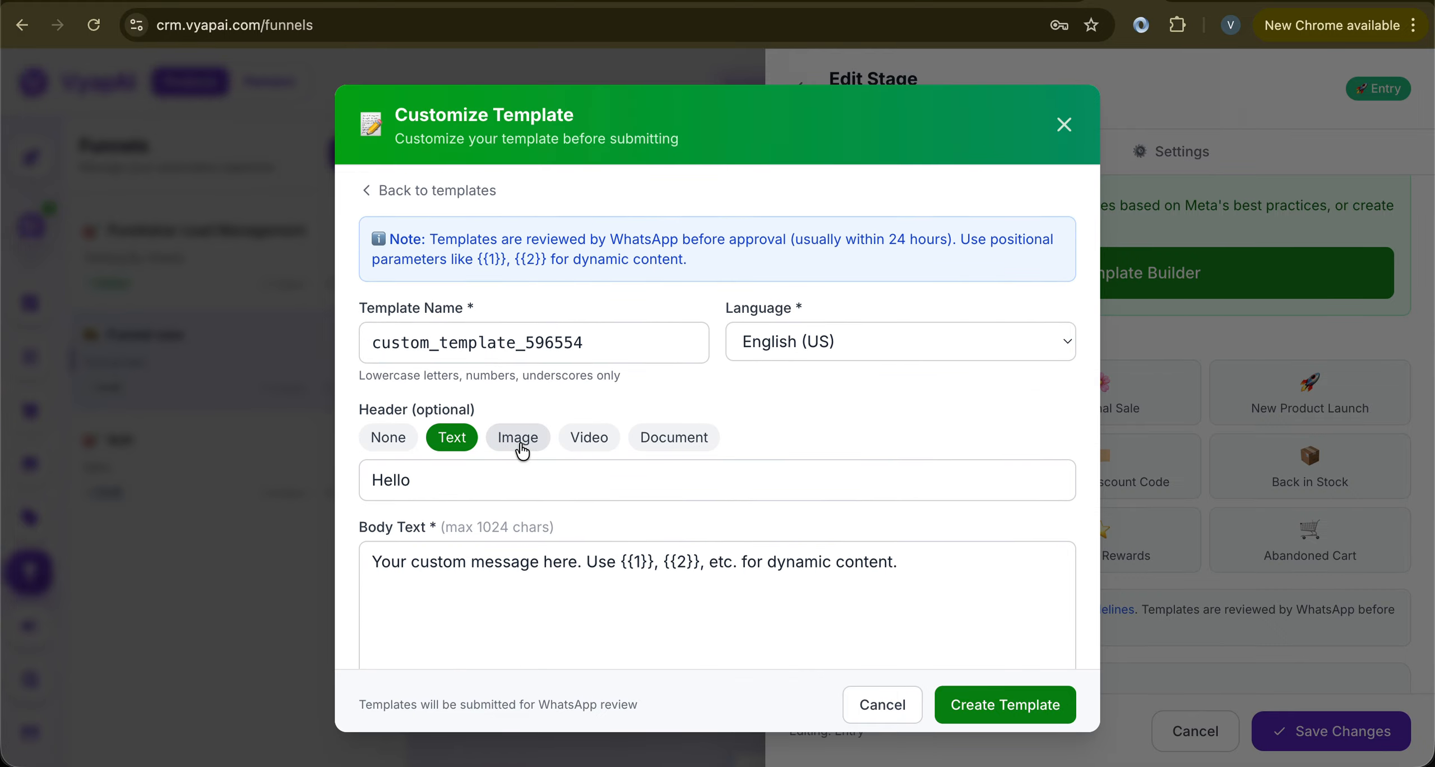
Try the Image, Video and Document header options in turn
click(520, 443)
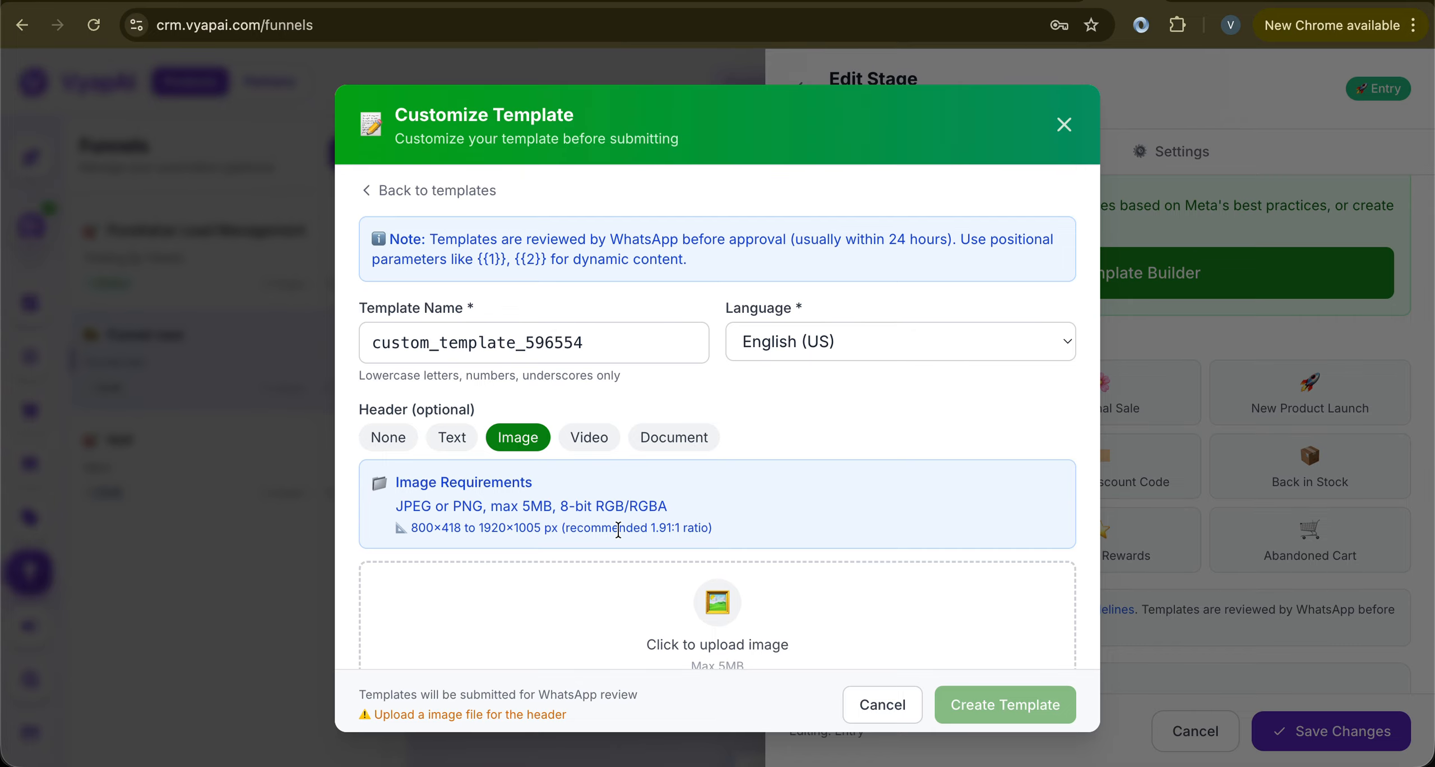
scroll(618, 524, down, 3)
scroll(711, 415, up, 2)
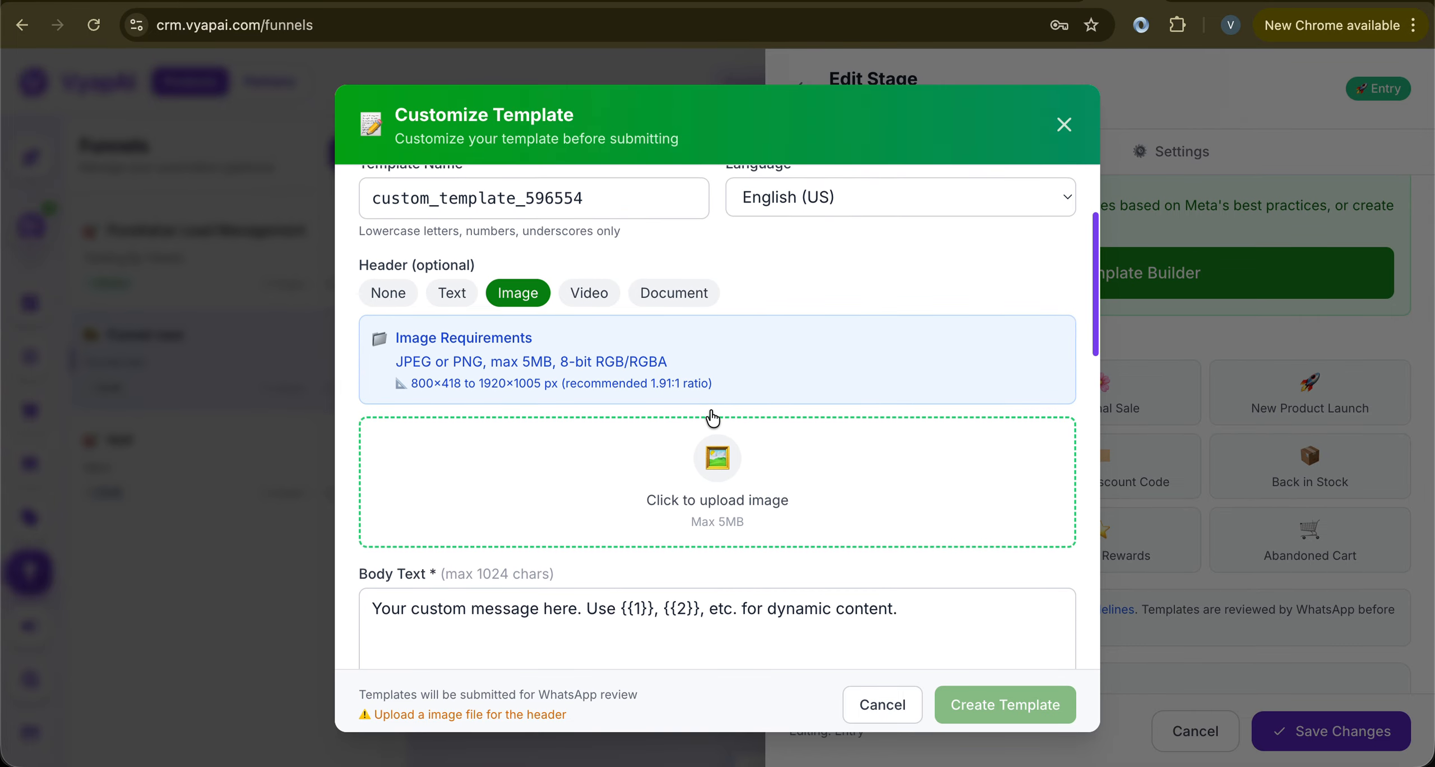
click(582, 296)
click(677, 295)
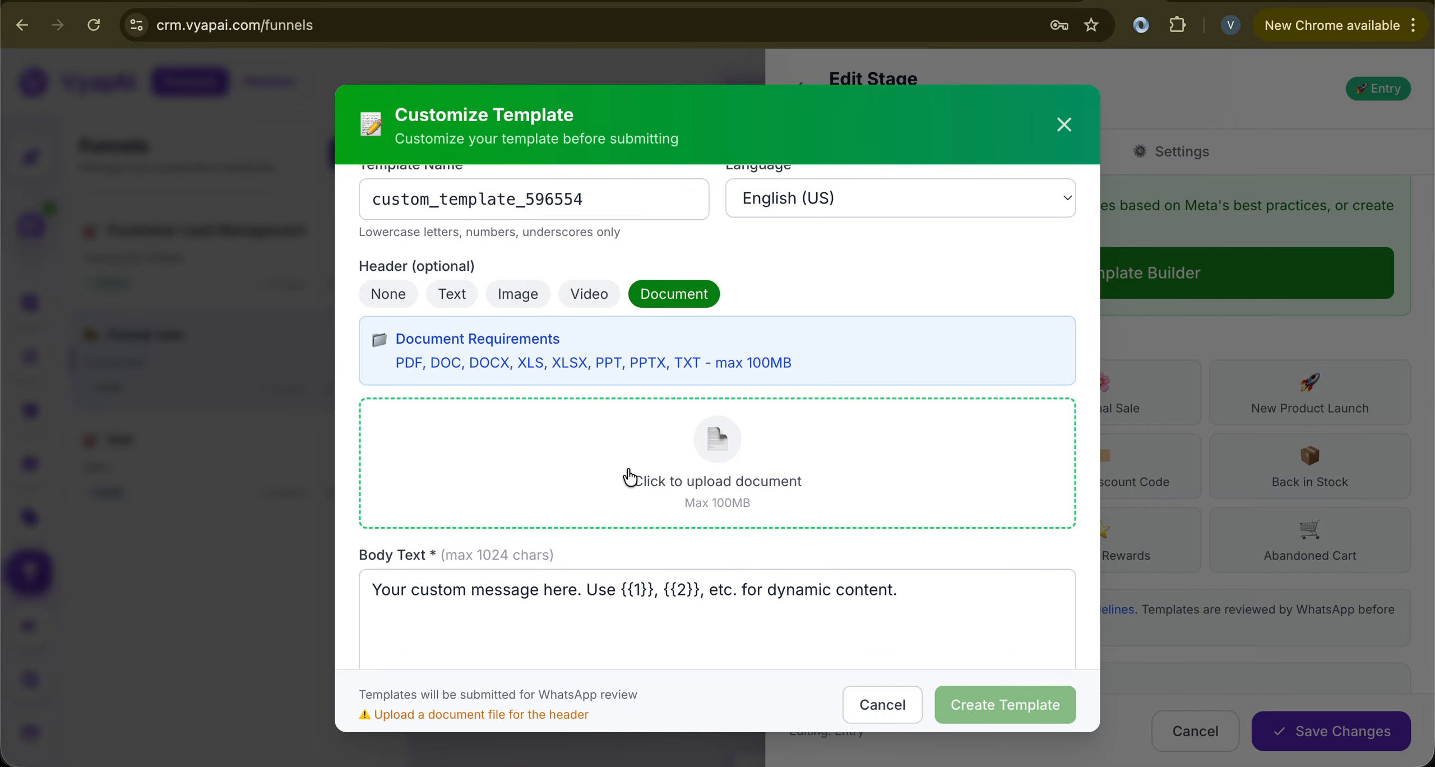
scroll(630, 477, down, 3)
scroll(631, 476, down, 3)
scroll(632, 454, up, 2)
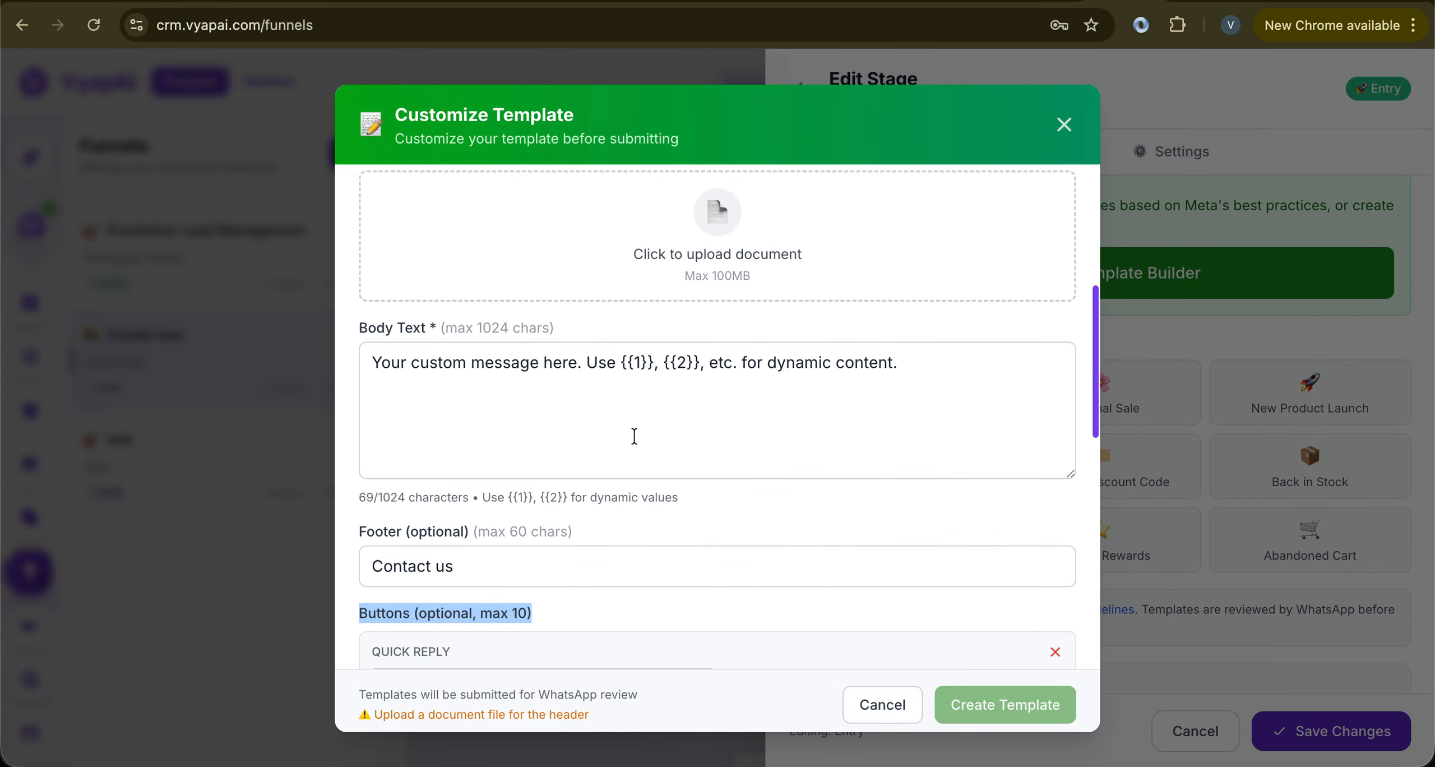
Review the body text, then set the template header to None
click(632, 363)
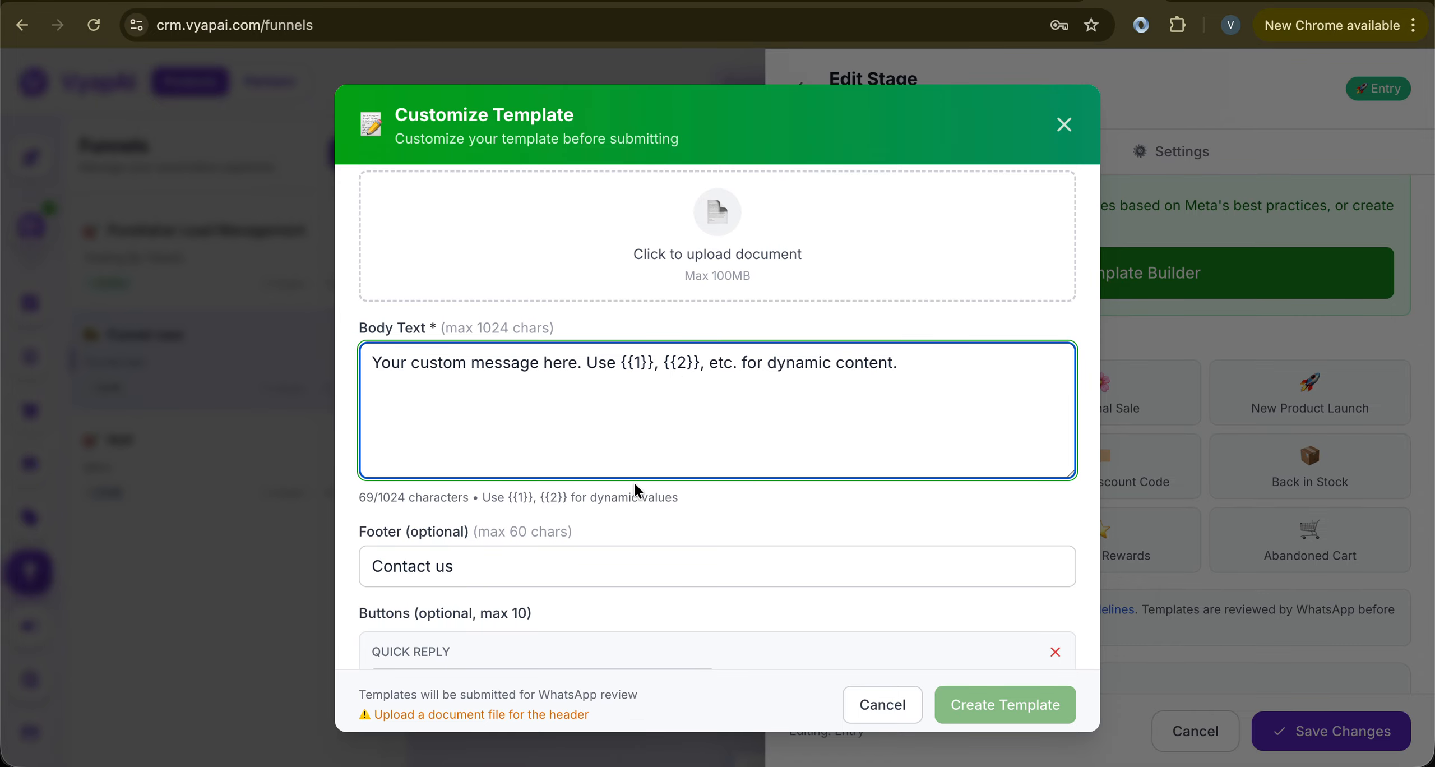
scroll(634, 483, down, 5)
scroll(634, 481, down, 8)
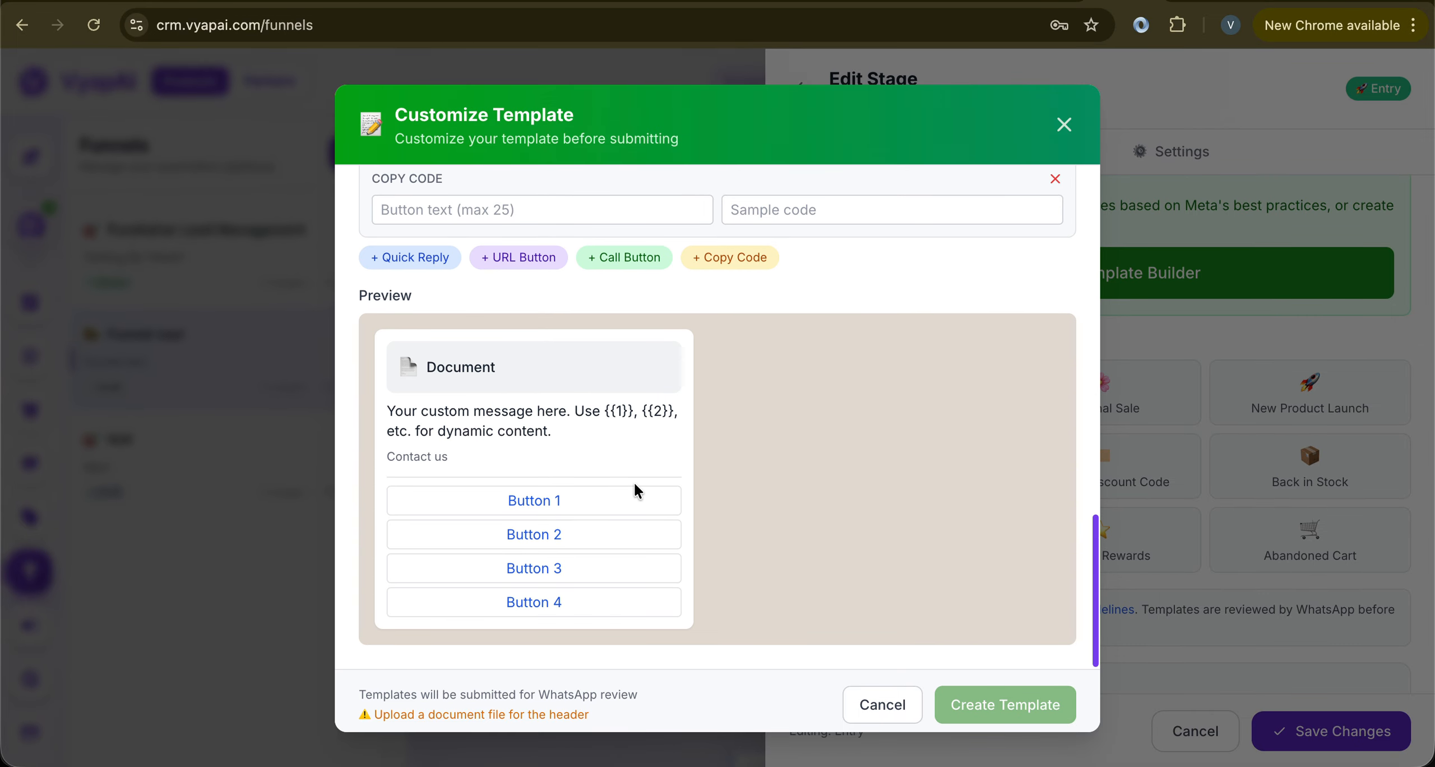
scroll(634, 482, up, 9)
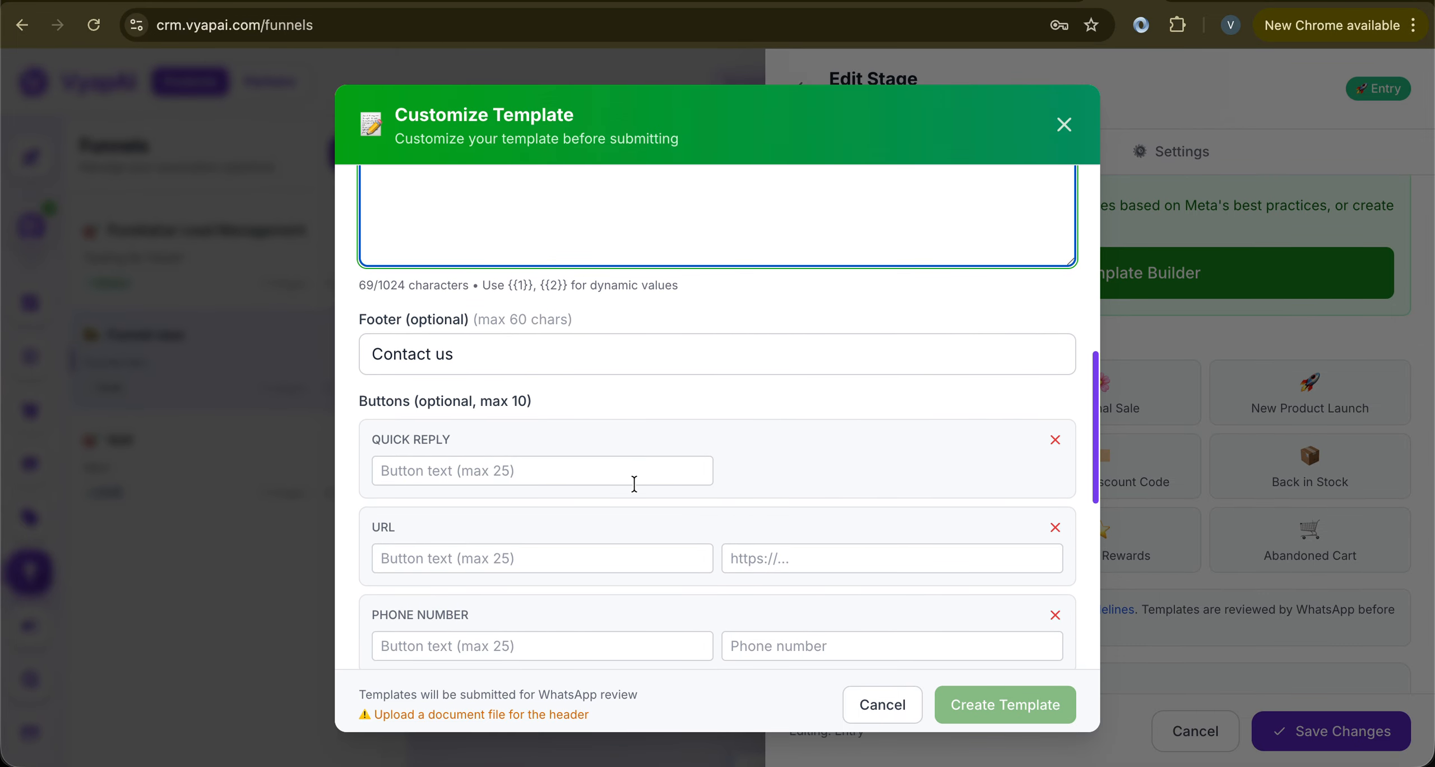
scroll(634, 483, up, 3)
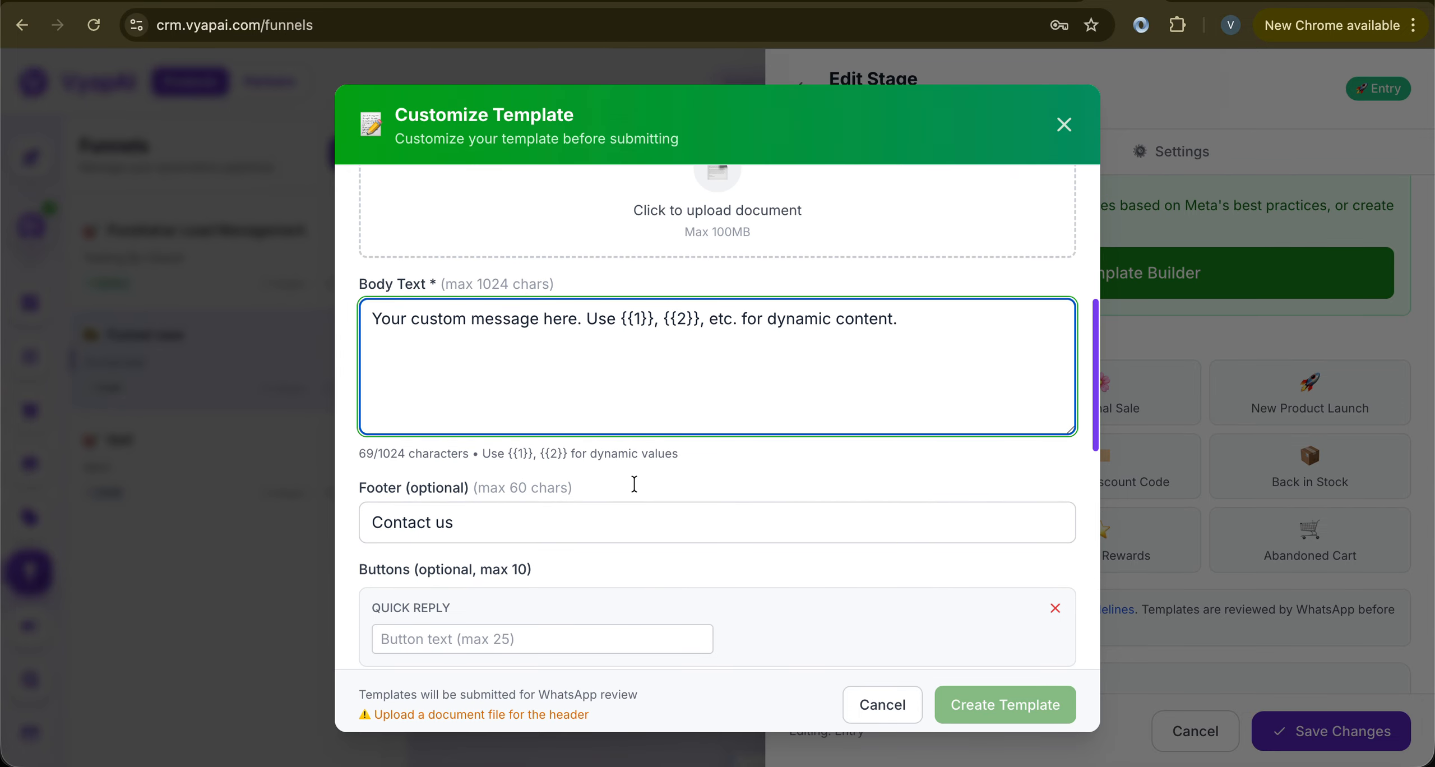
scroll(634, 483, up, 4)
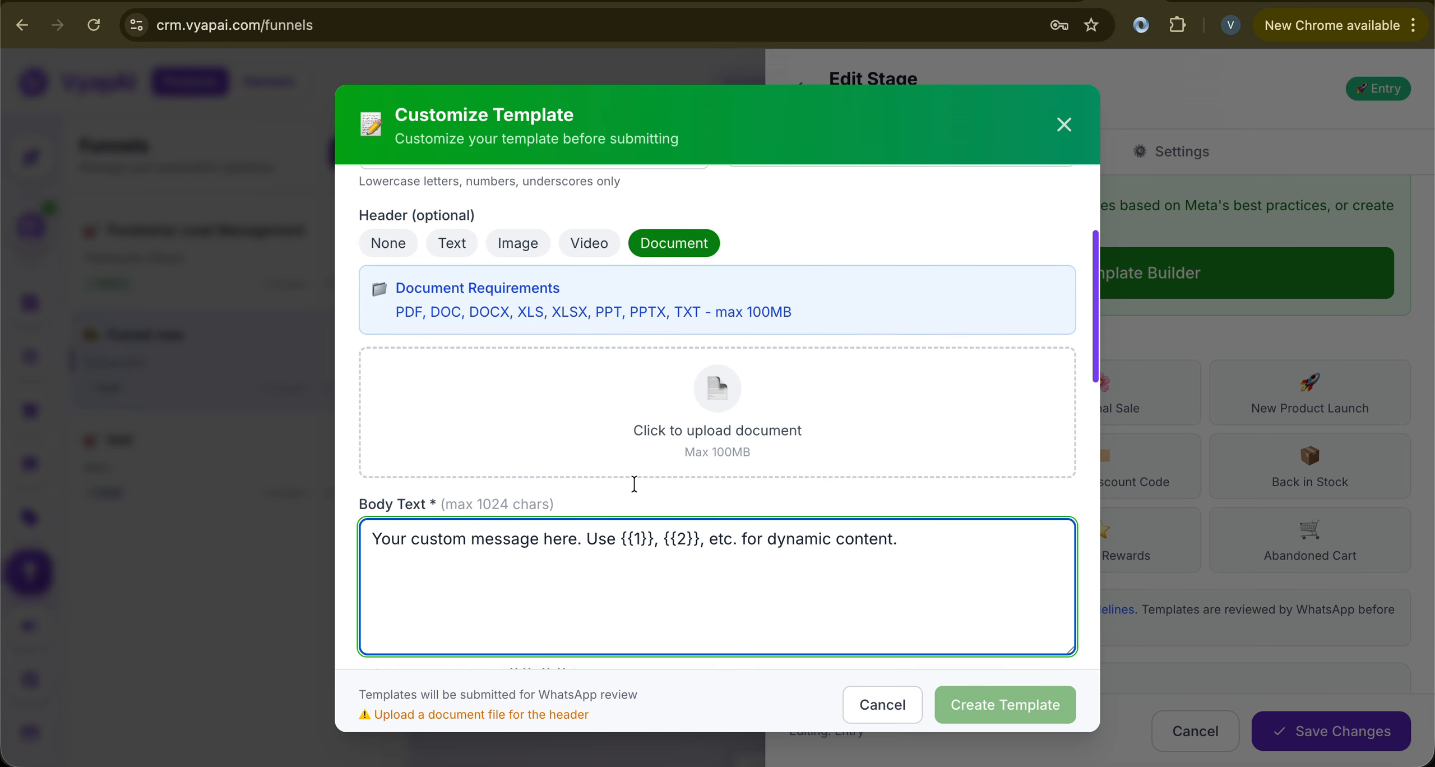
scroll(634, 483, up, 4)
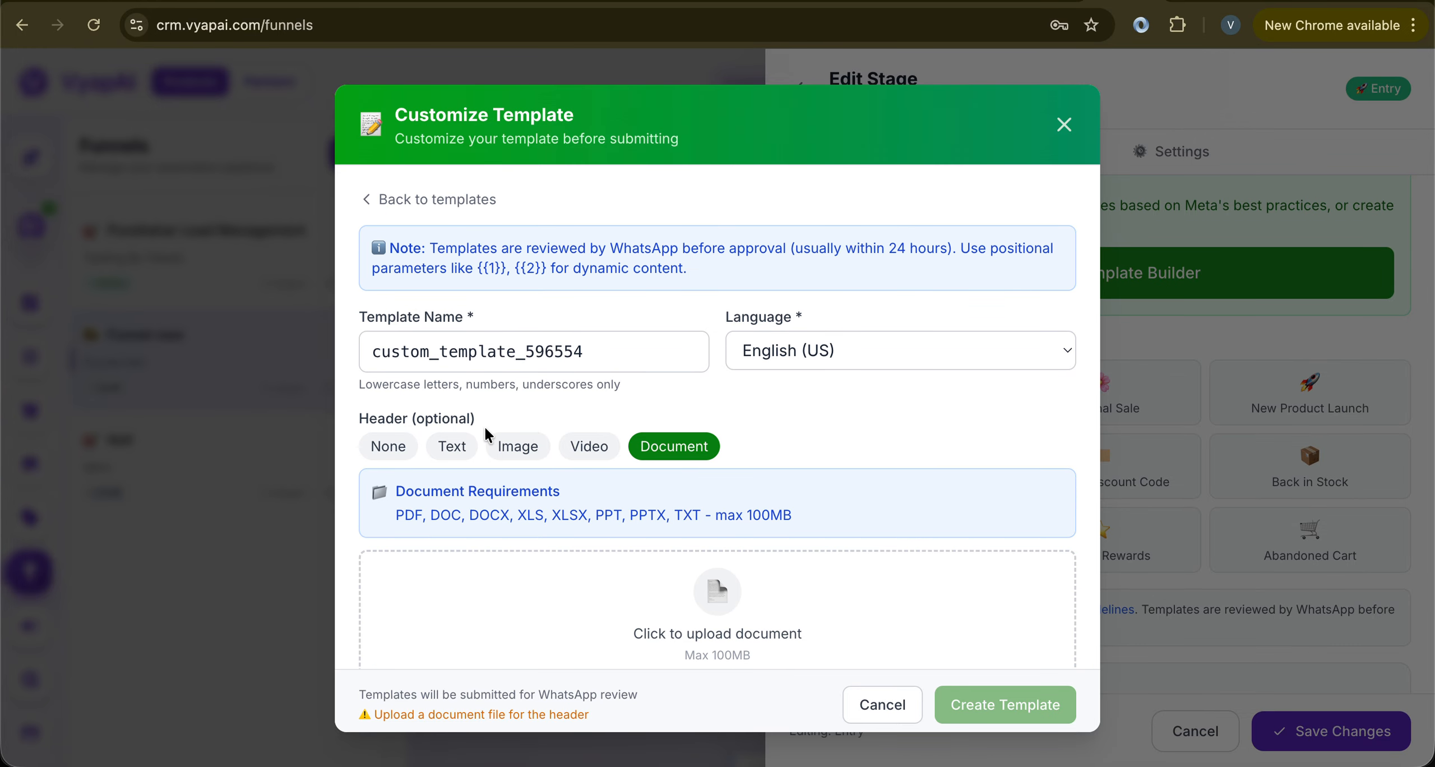
click(393, 448)
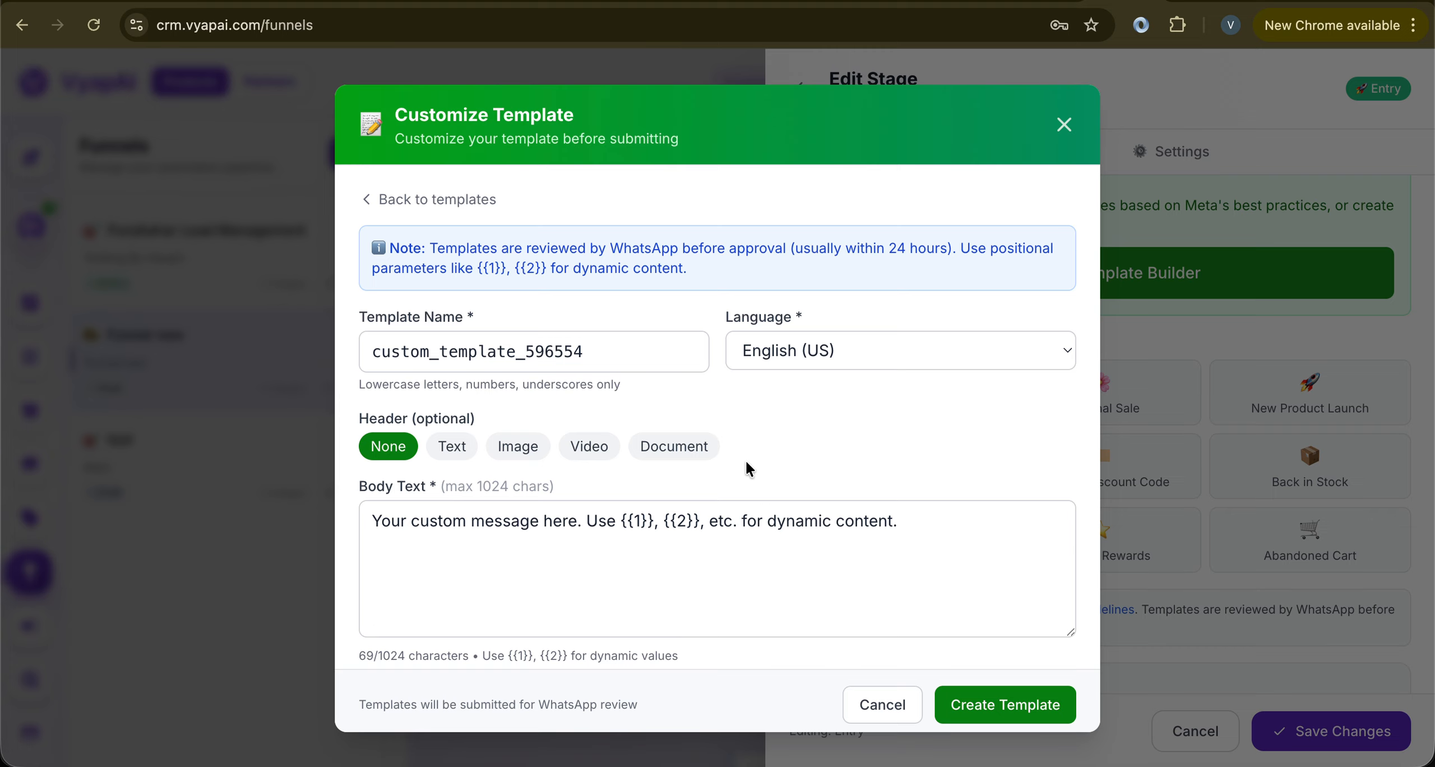
Review the custom template's body, 'Contact us' footer, four buttons and preview
scroll(748, 470, down, 3)
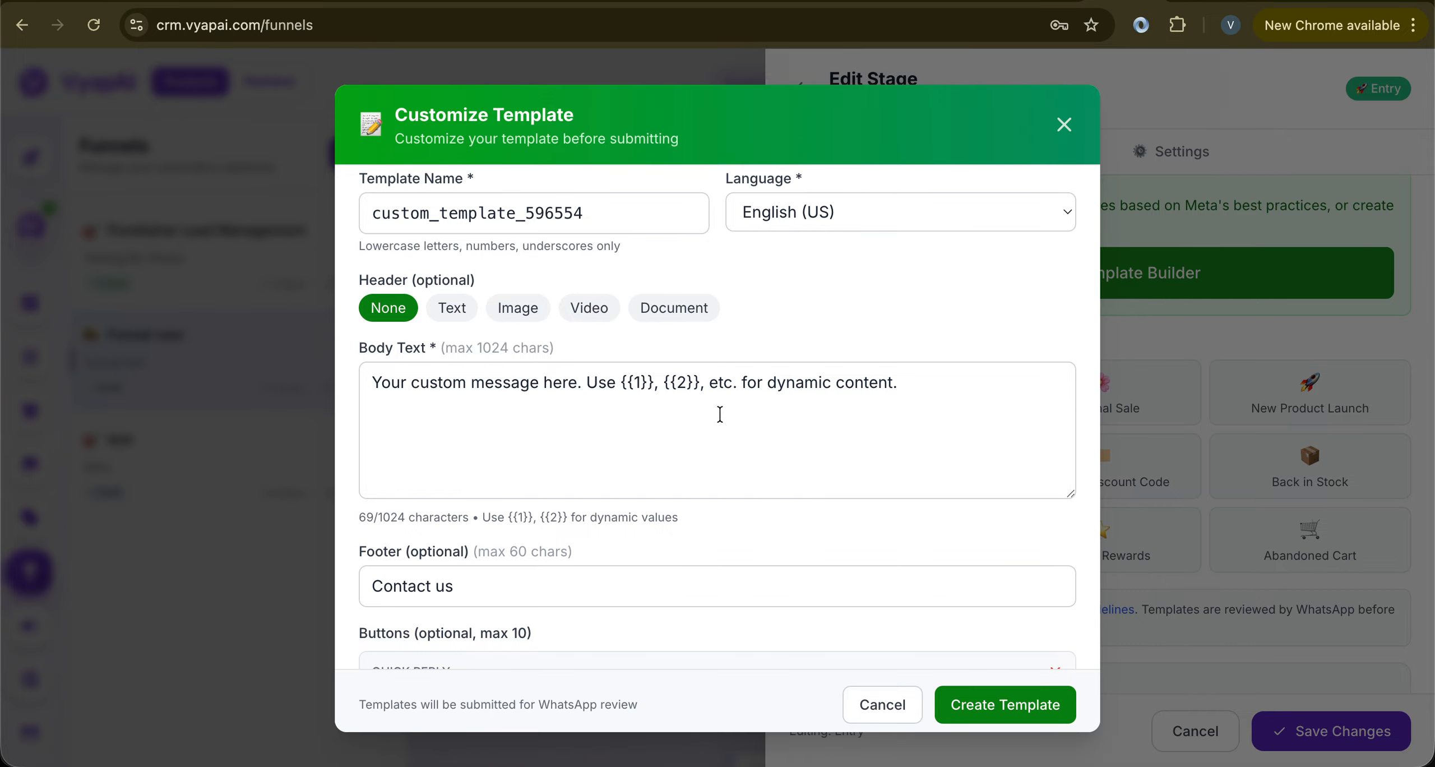
scroll(719, 414, up, 3)
scroll(788, 406, down, 5)
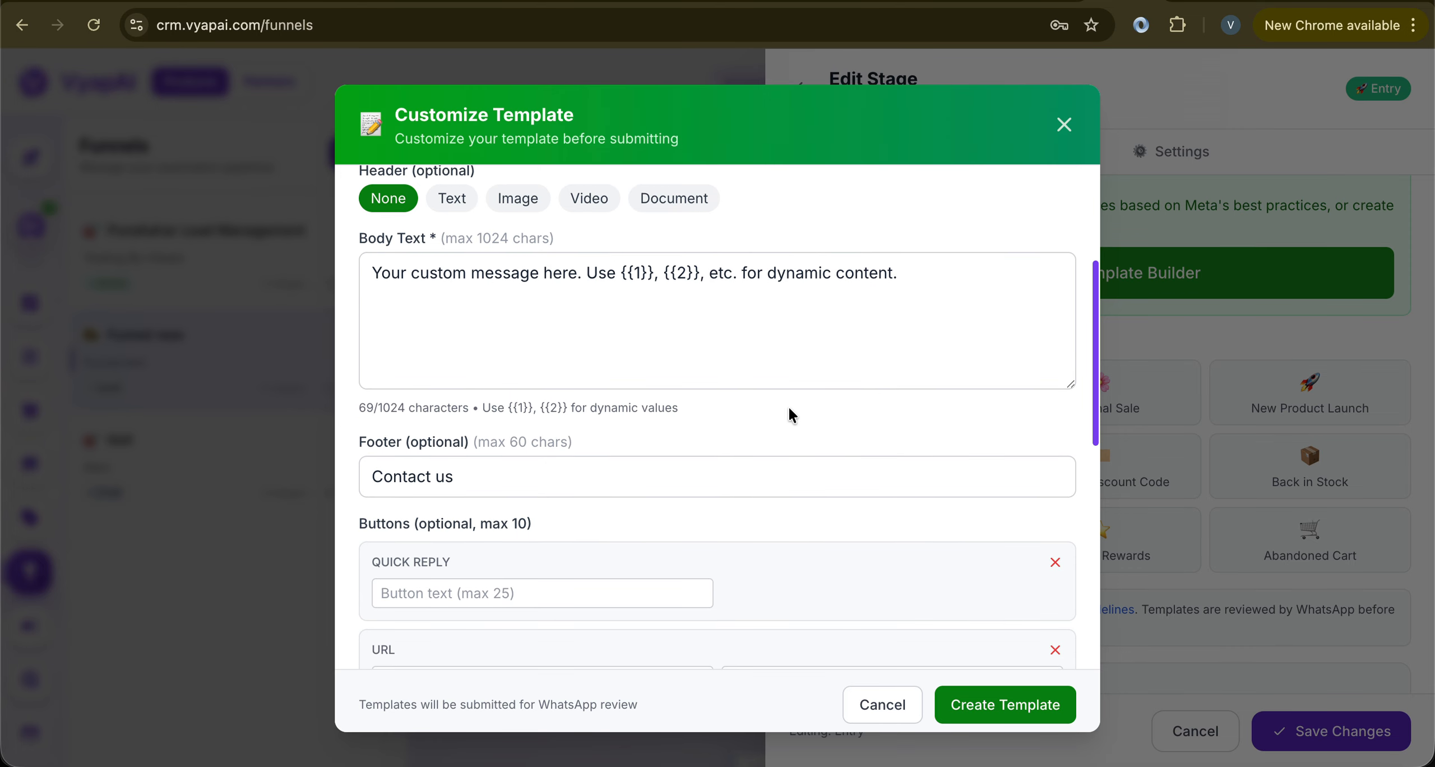
scroll(789, 413, down, 9)
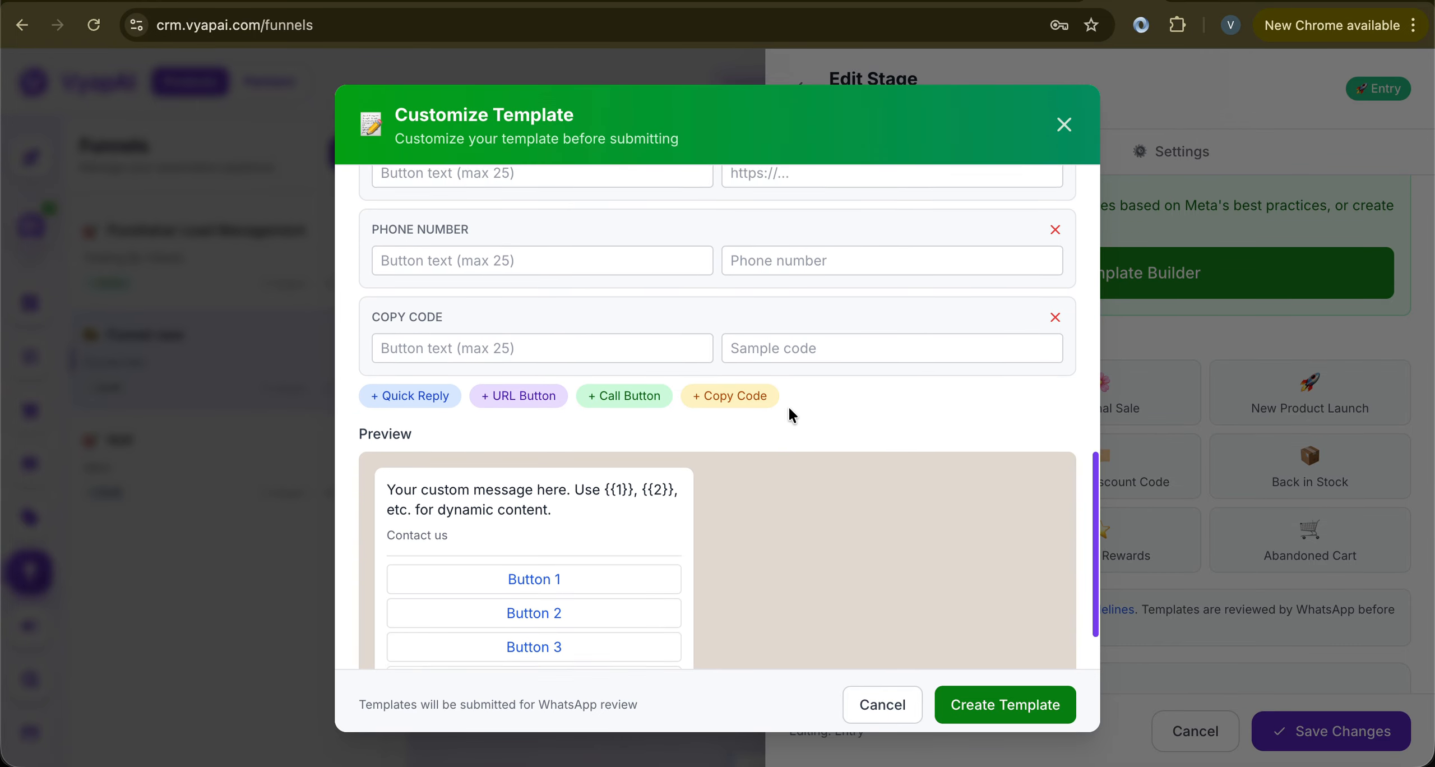
scroll(789, 414, down, 3)
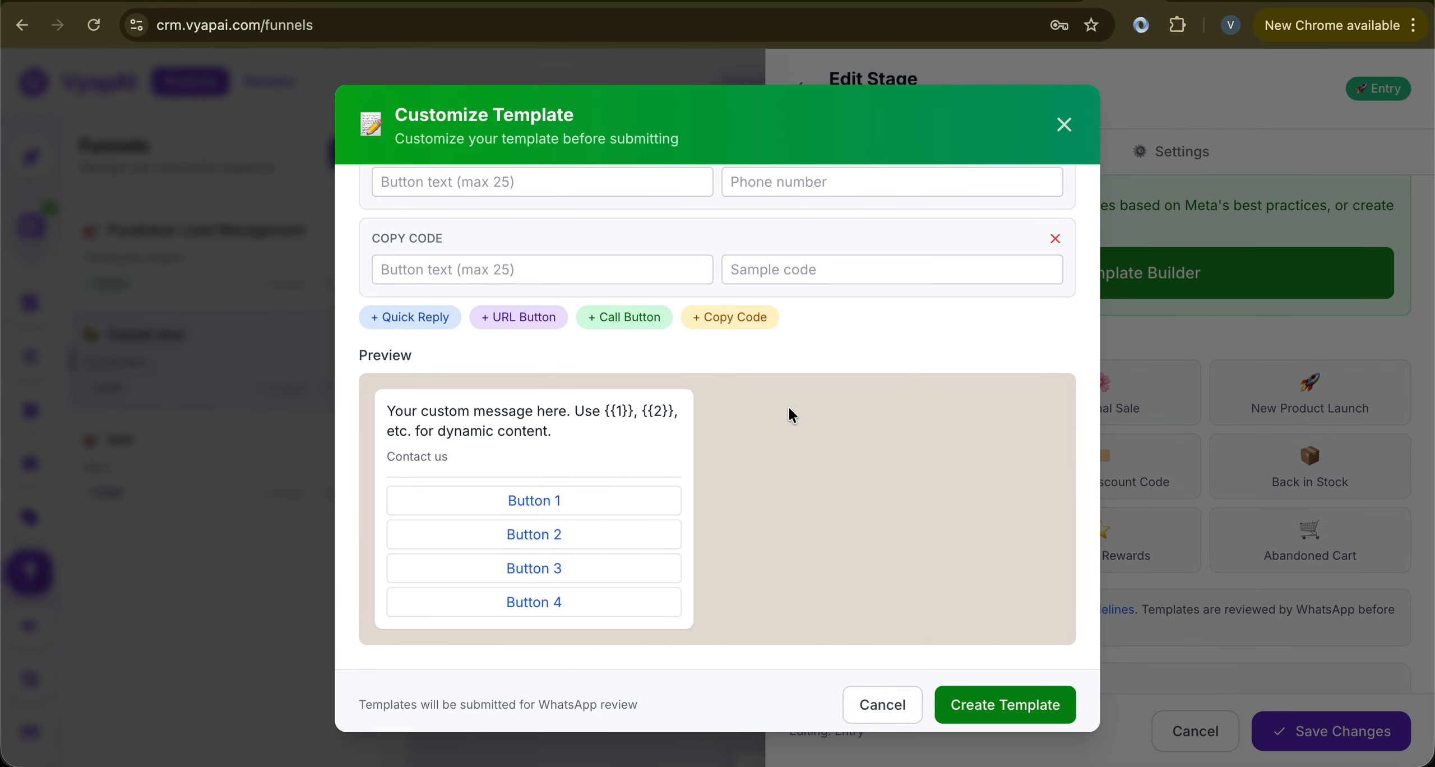
scroll(789, 409, up, 5)
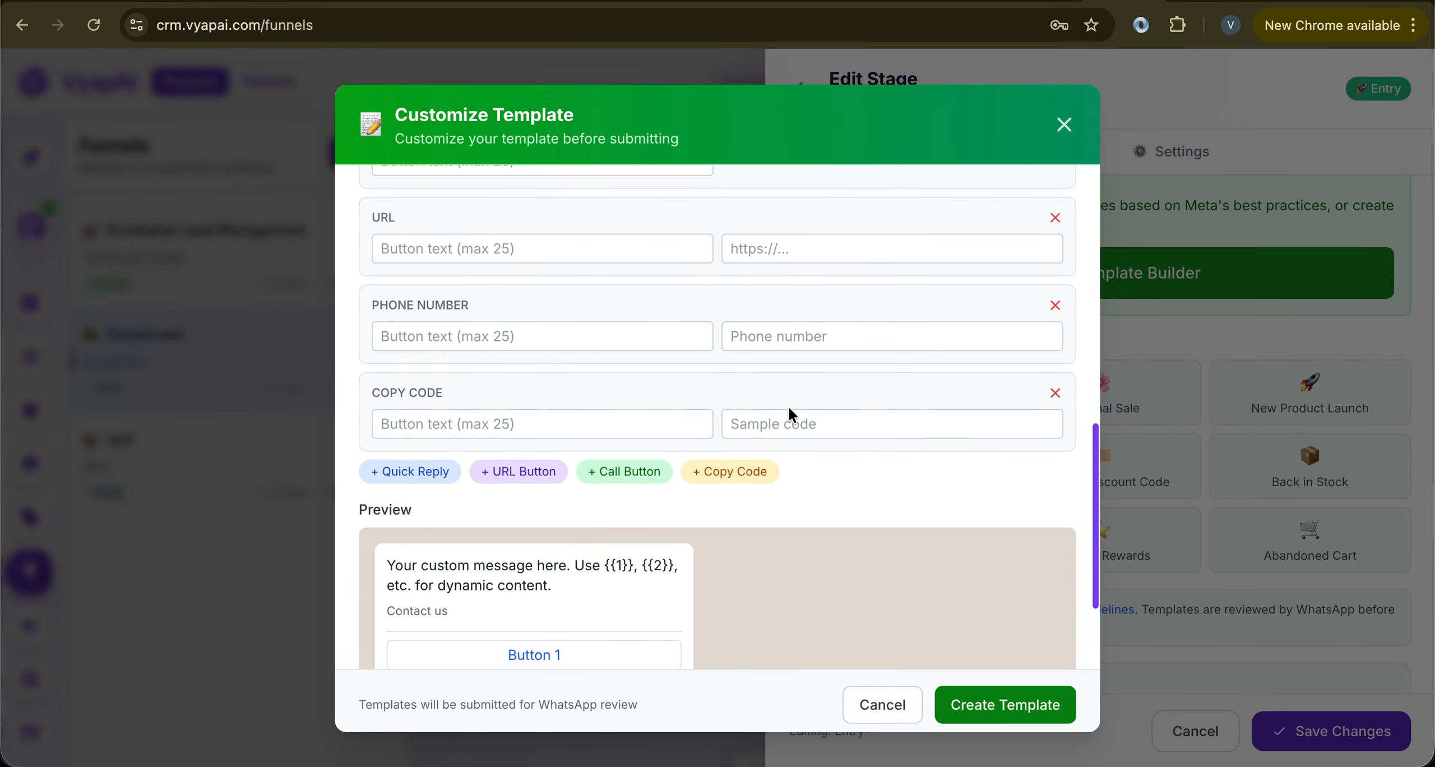
scroll(789, 412, up, 10)
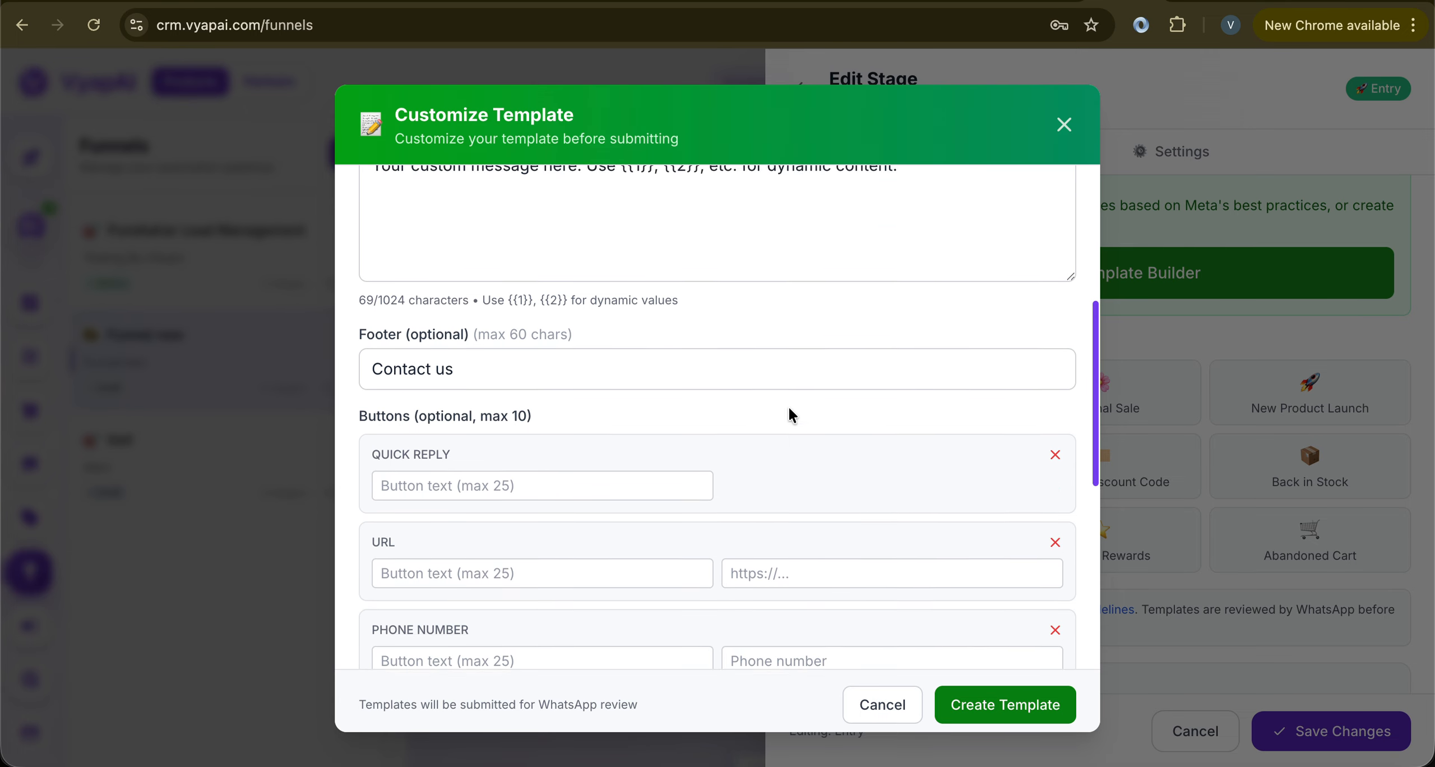
scroll(789, 412, down, 8)
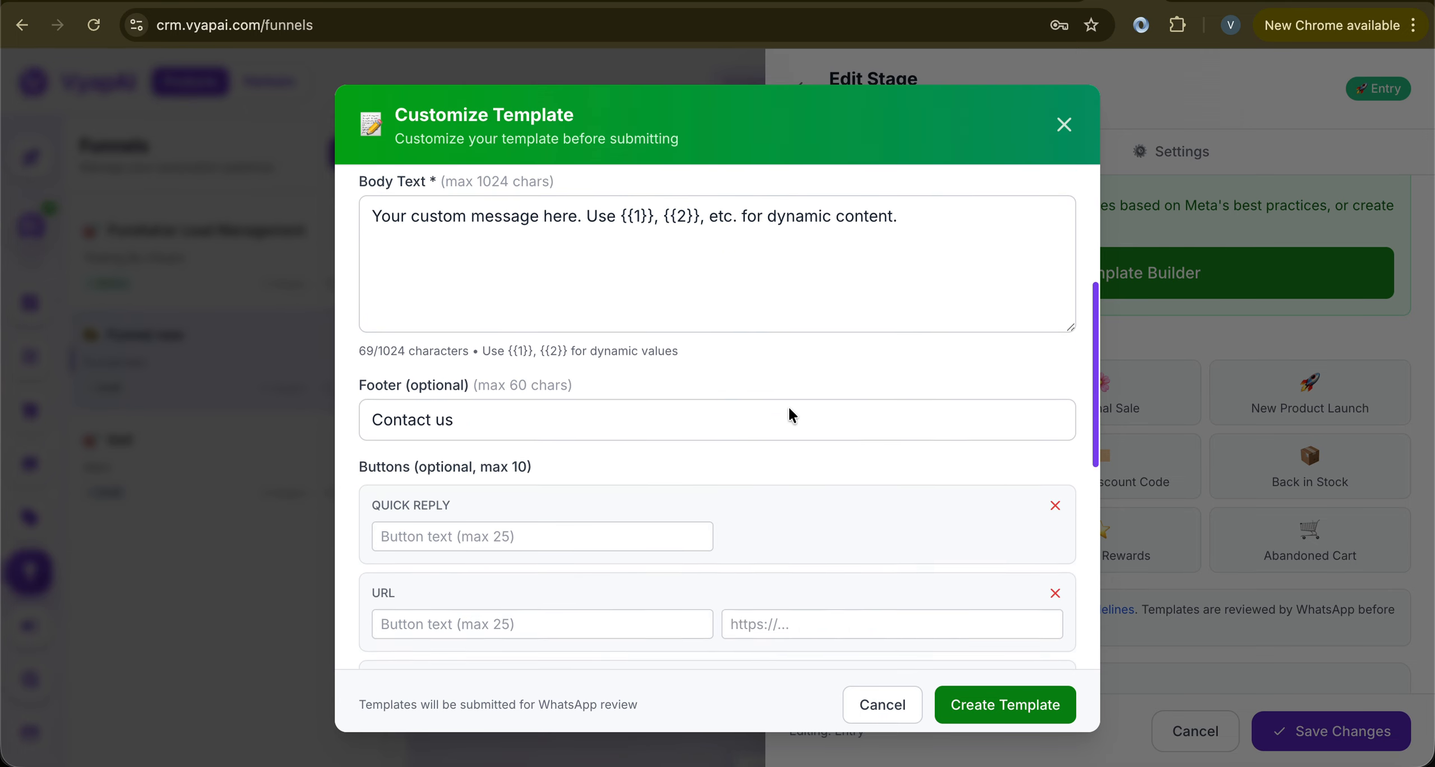
scroll(789, 412, down, 6)
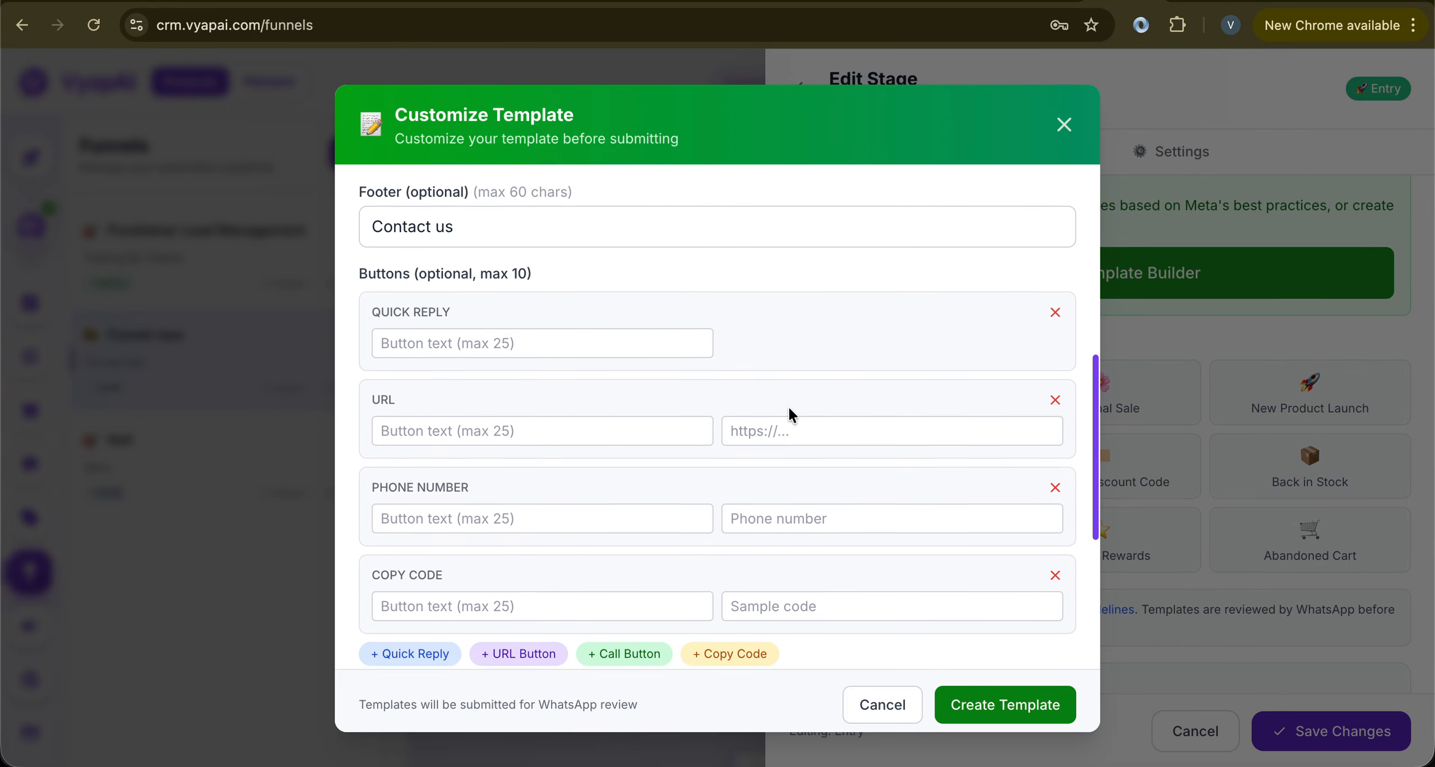
scroll(788, 405, down, 1)
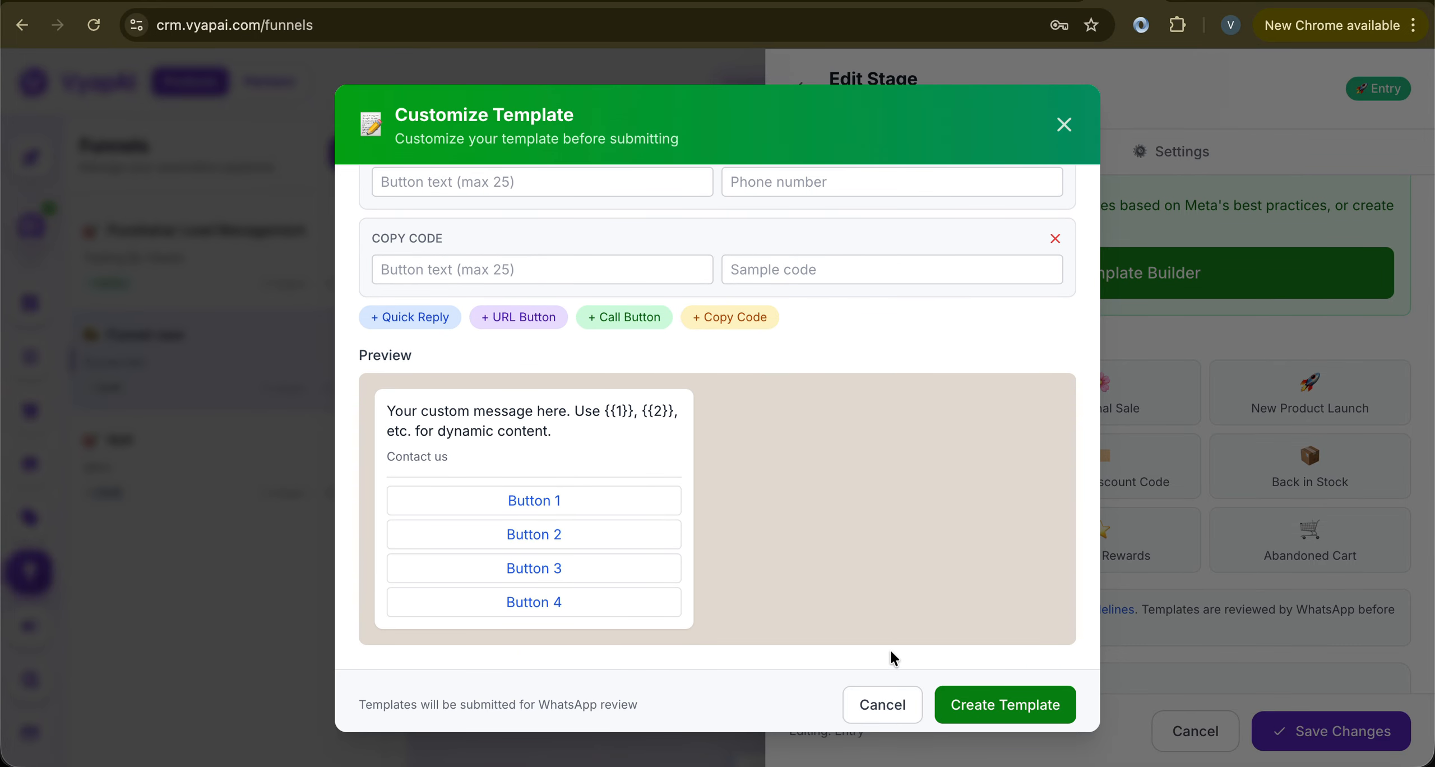
Discard the custom template, glance at New Broadcast and chats, then return to the funnels
click(884, 704)
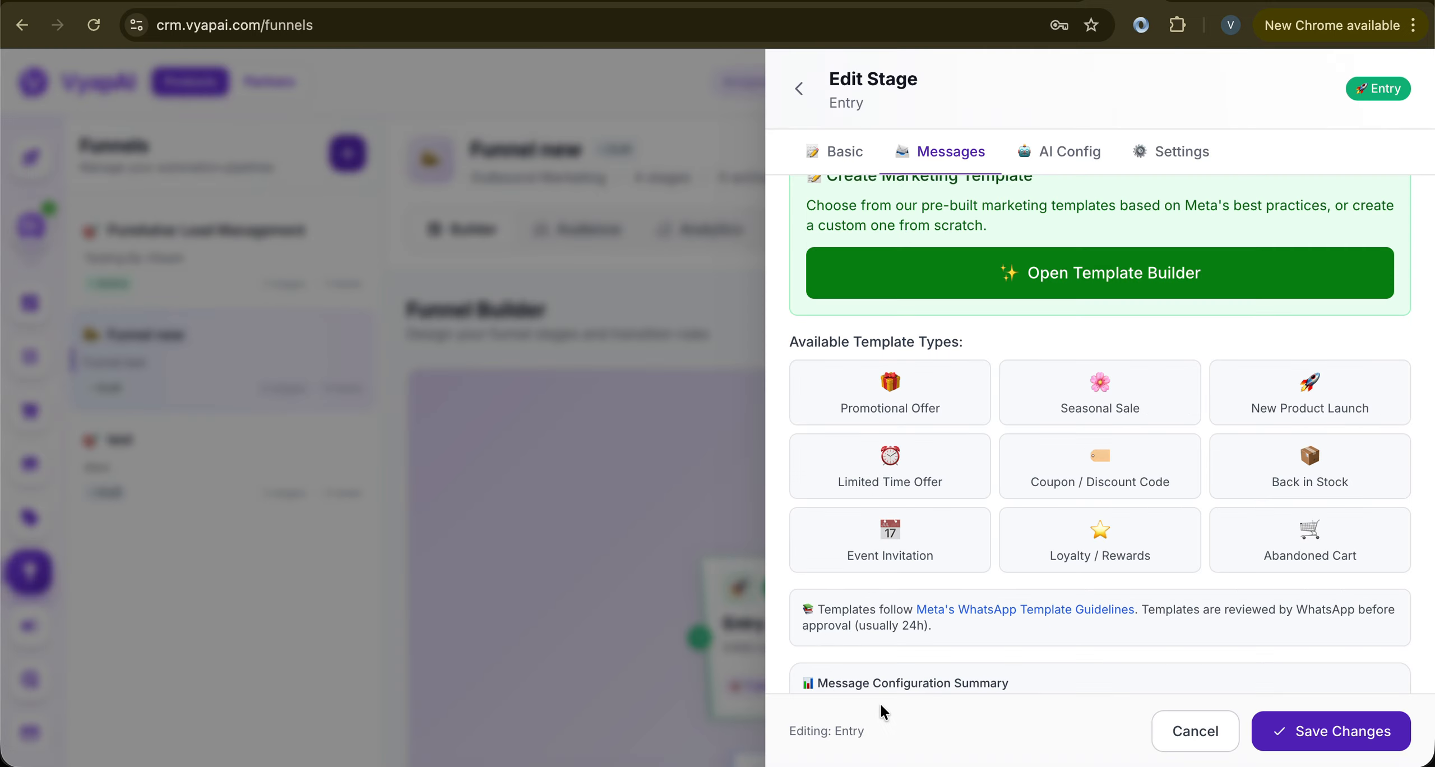
click(798, 93)
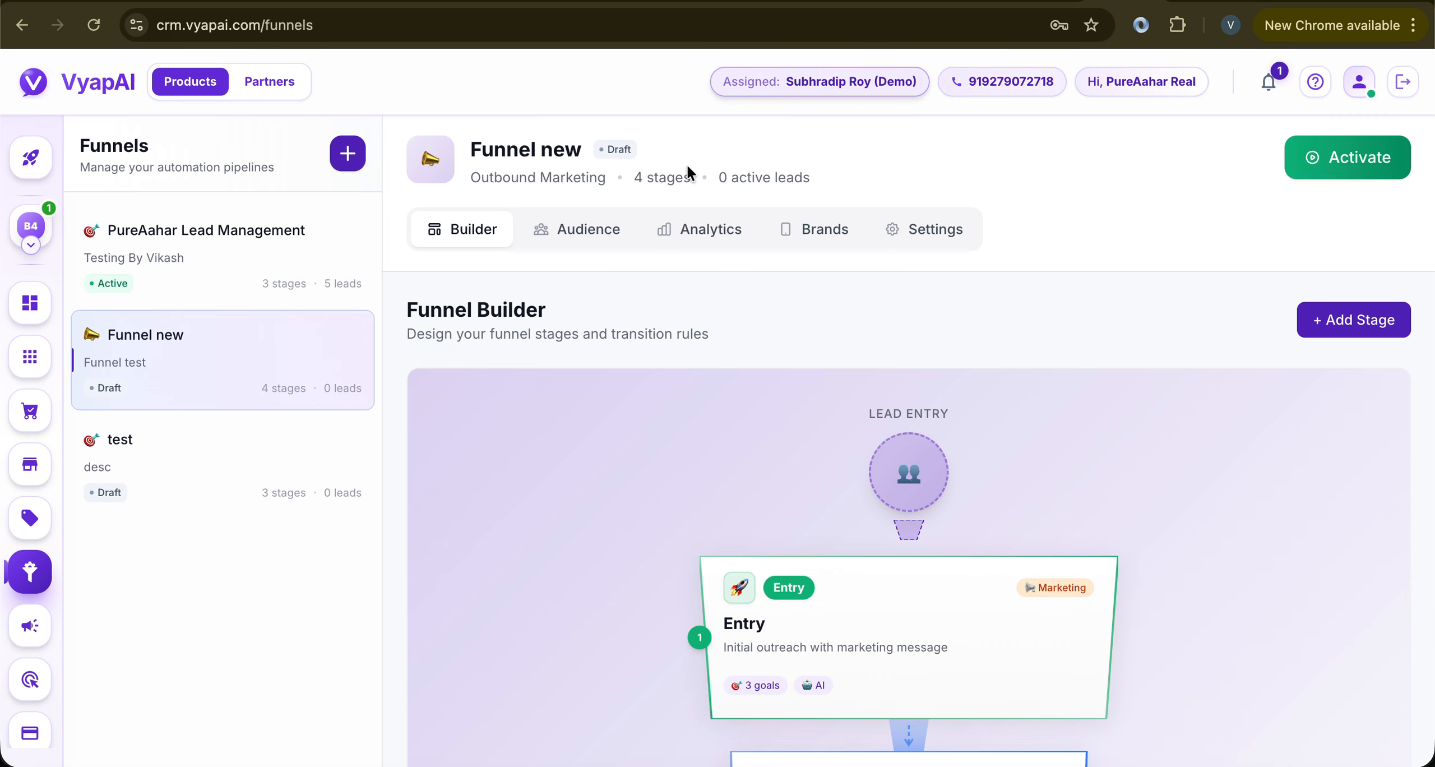
click(31, 626)
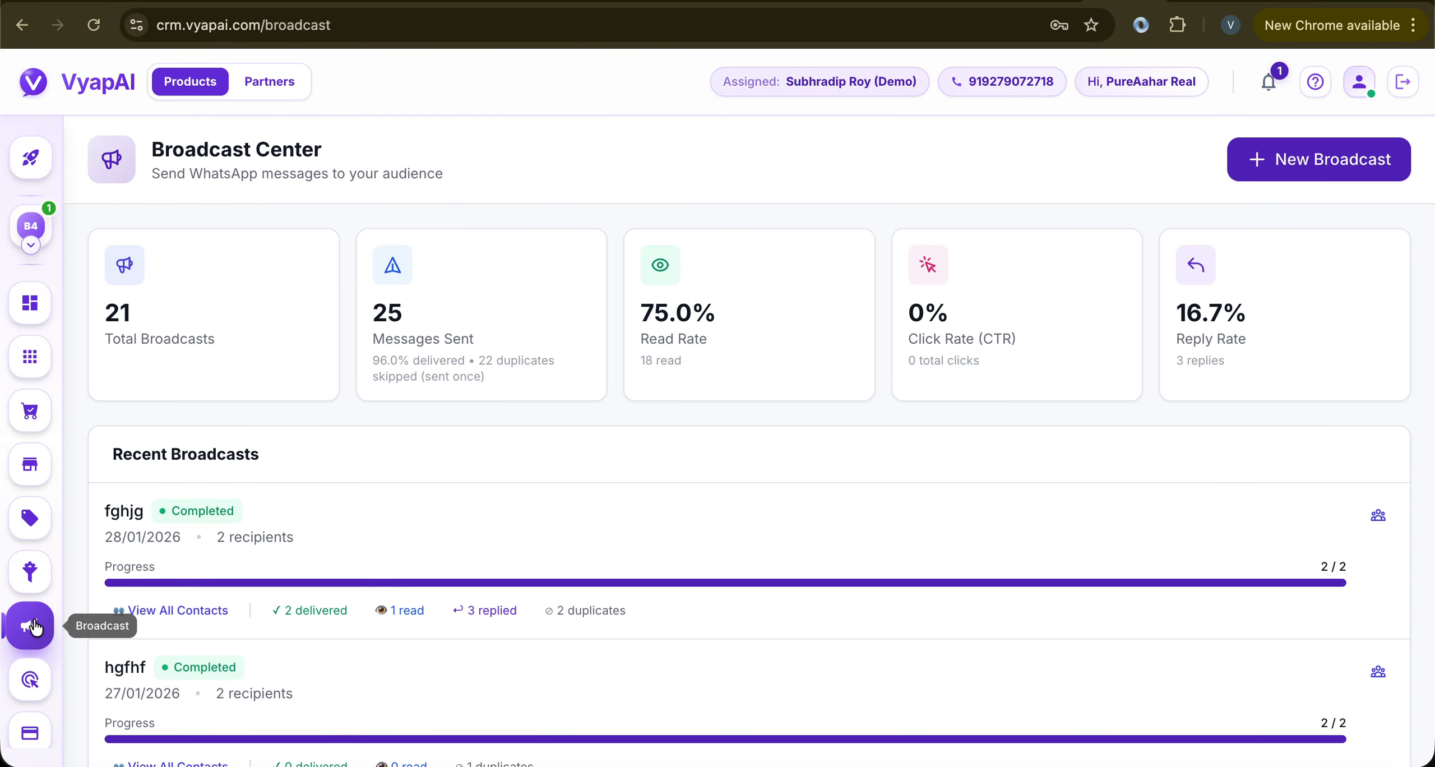
click(1312, 164)
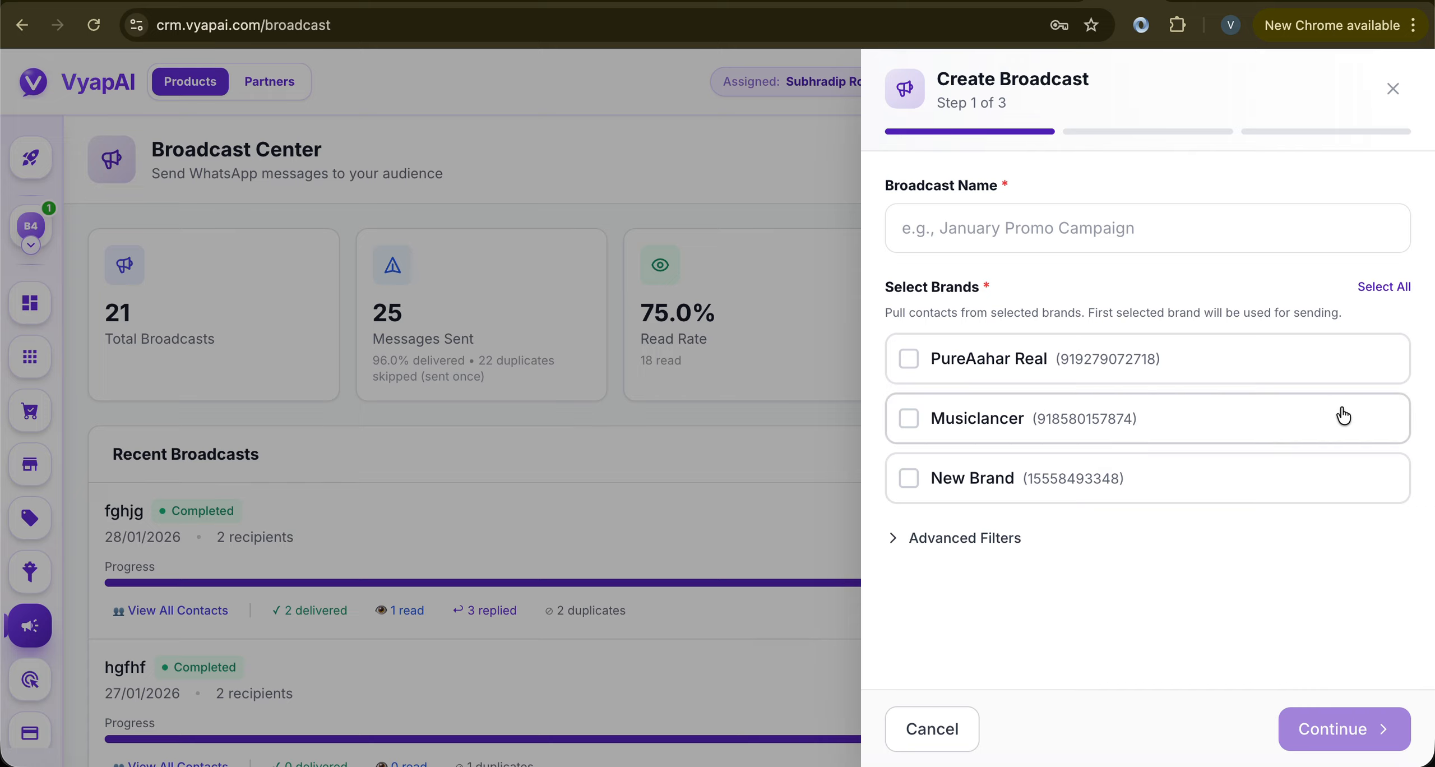
click(1392, 88)
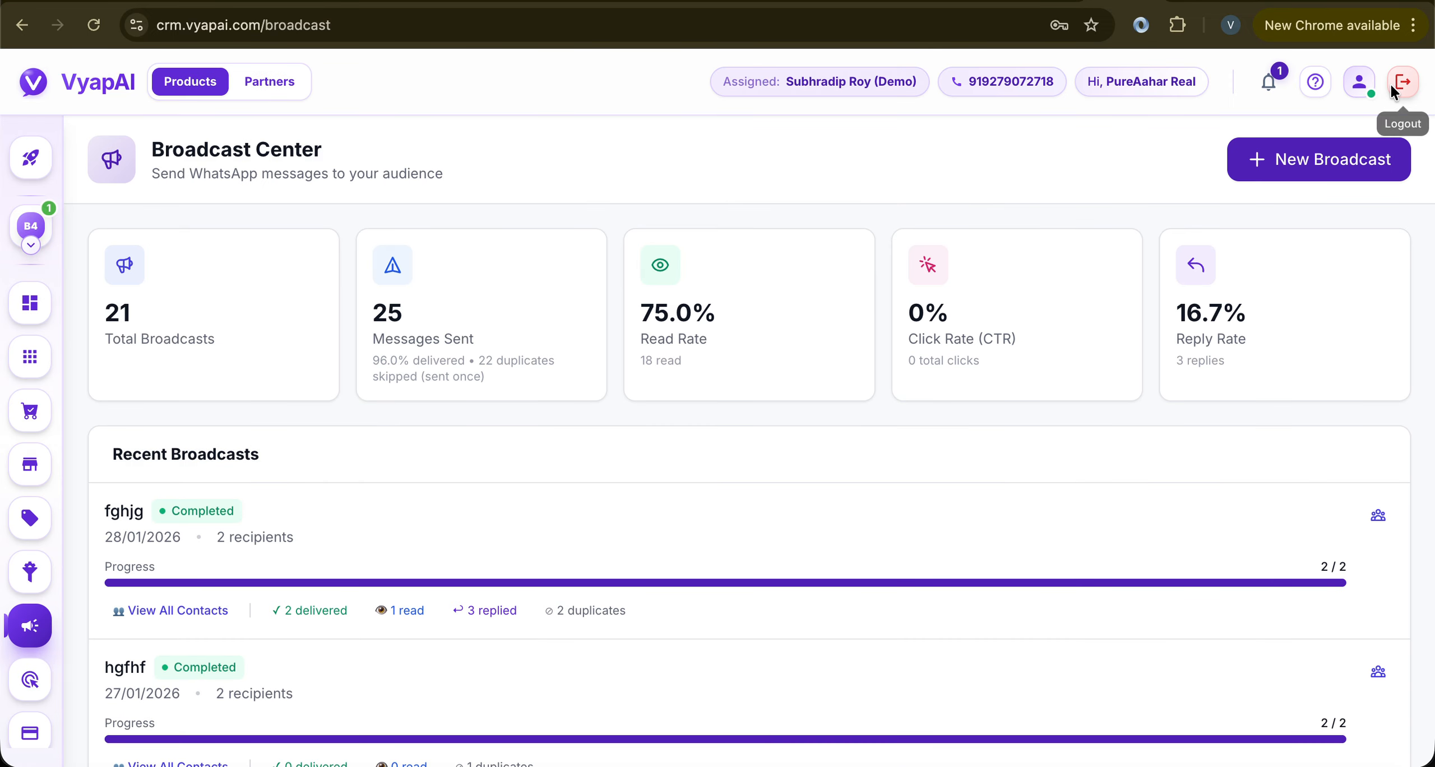
click(31, 226)
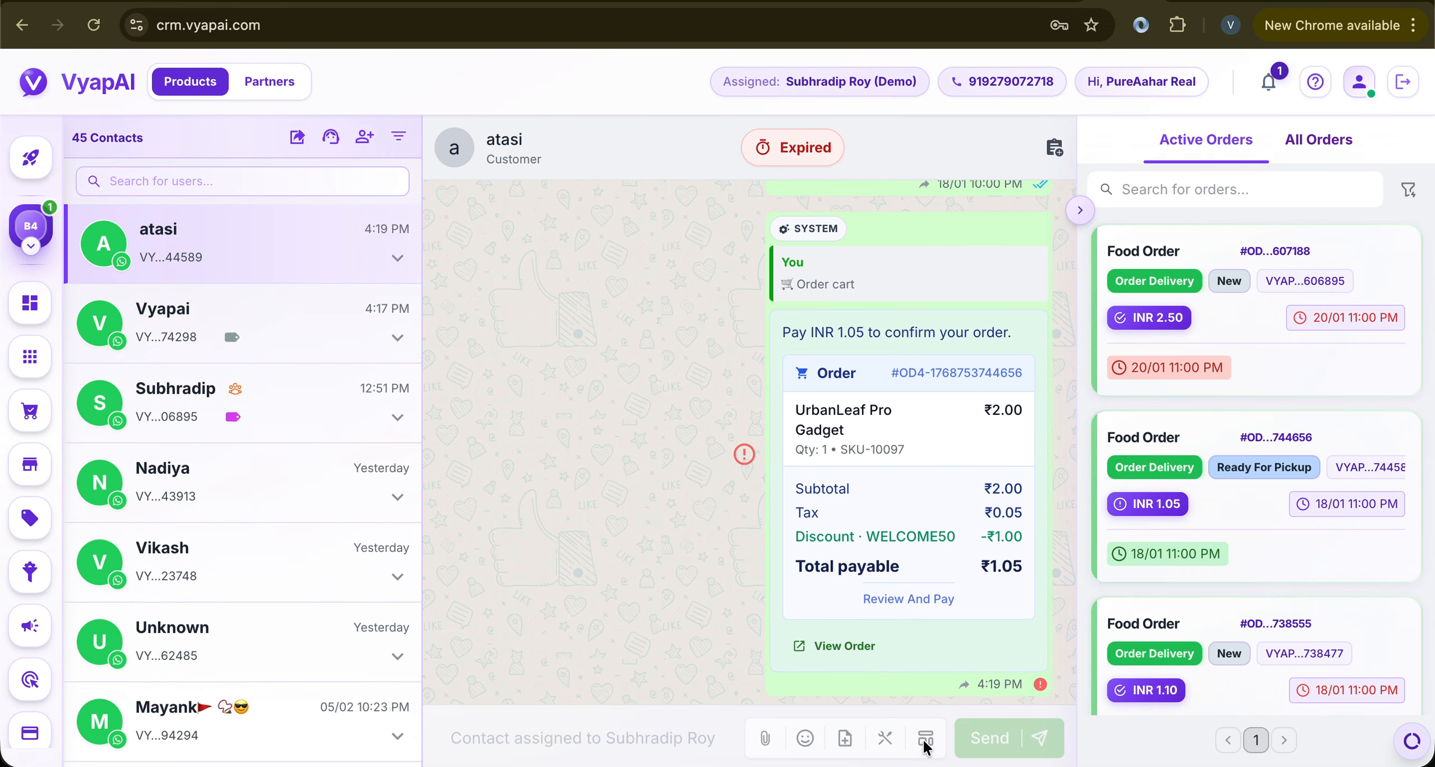
click(29, 568)
Set PureAahar Real as the Entry stage's after-24-hours template message brand
scroll(865, 615, down, 5)
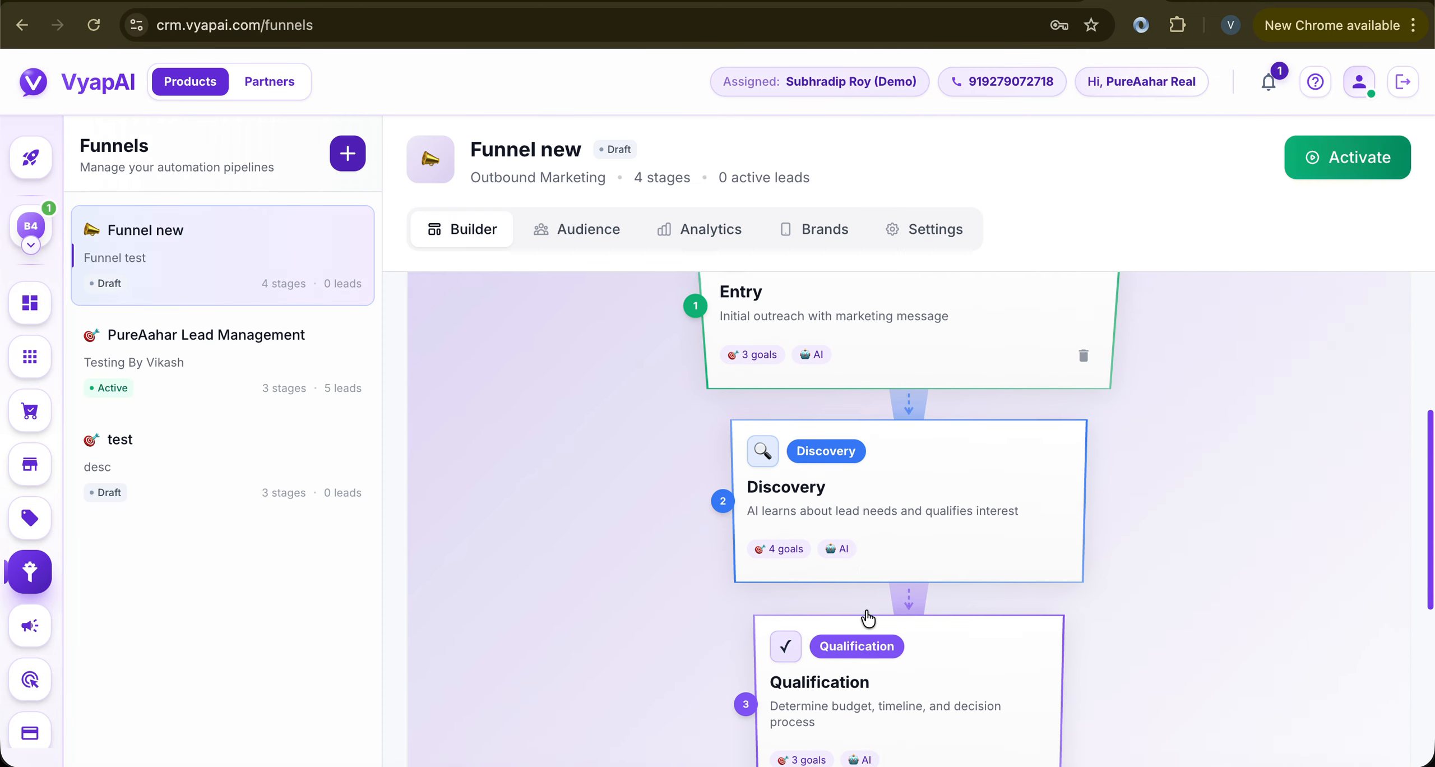
scroll(865, 617, down, 3)
scroll(865, 617, up, 10)
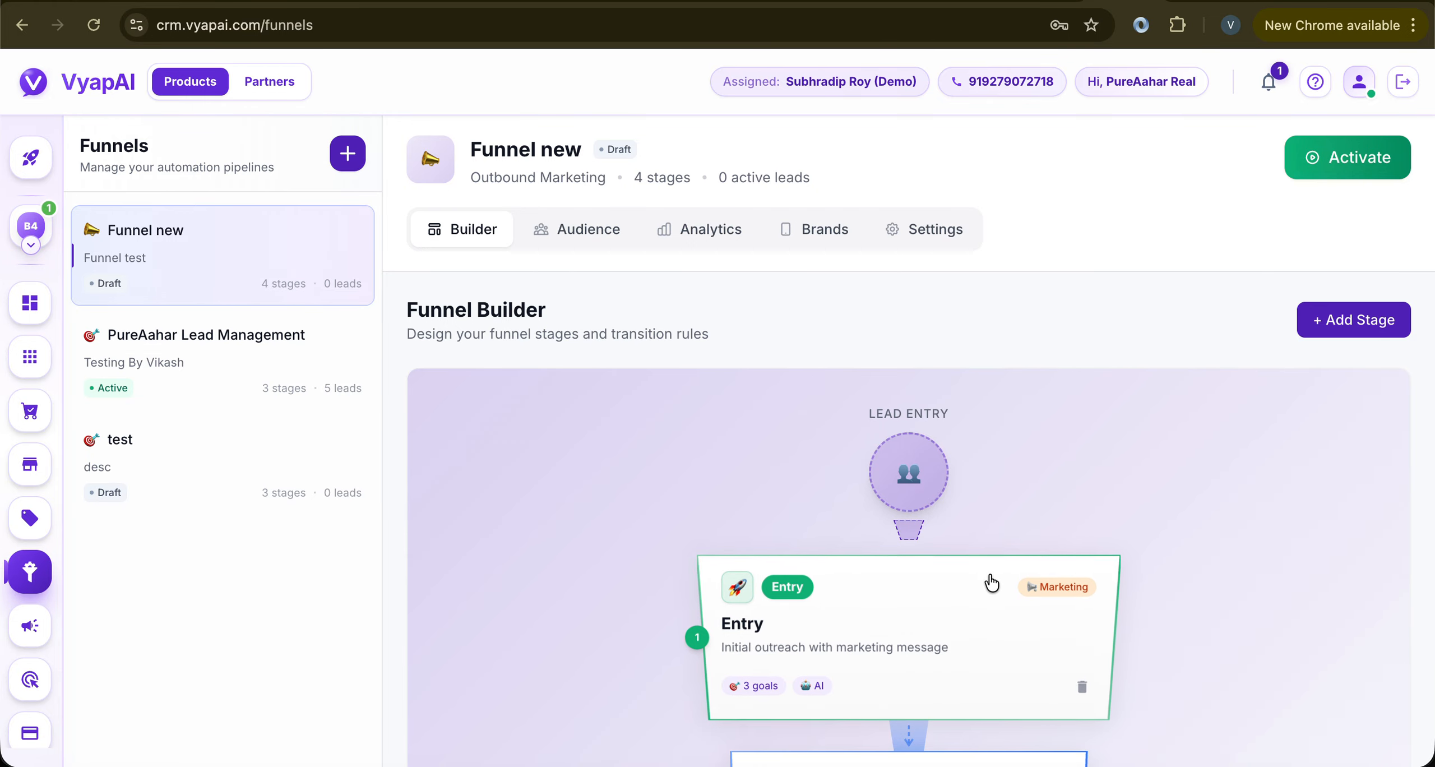
click(969, 614)
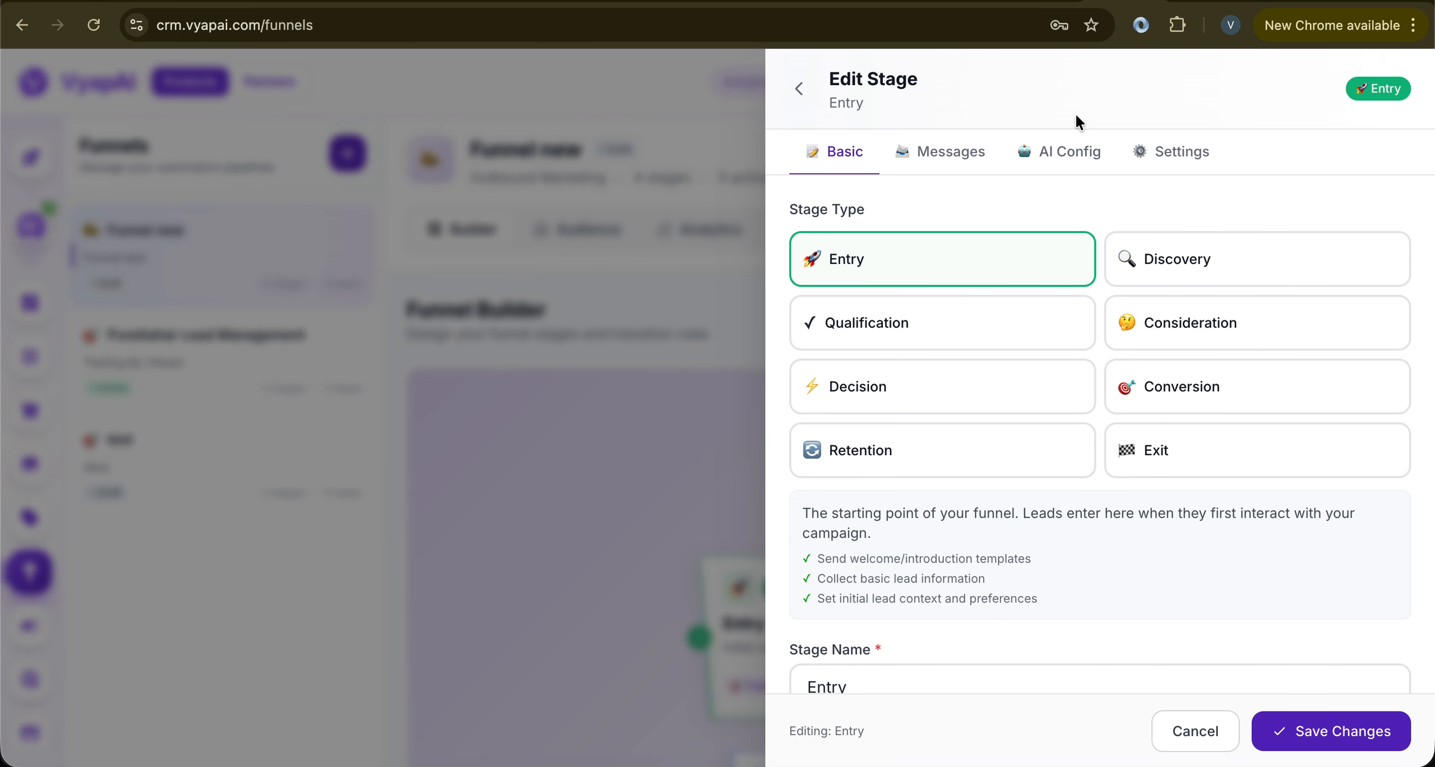
click(970, 164)
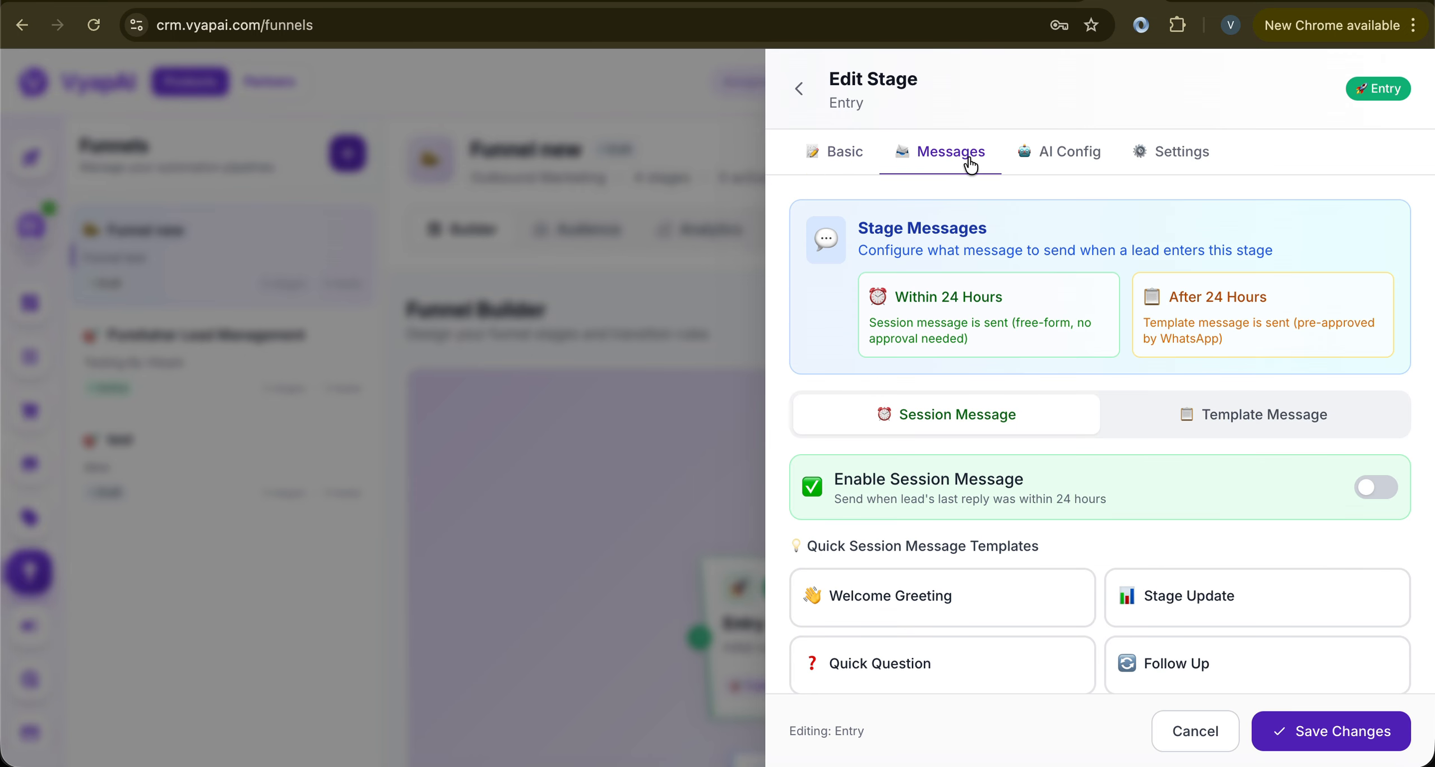
click(1228, 423)
scroll(1090, 512, down, 1)
click(903, 549)
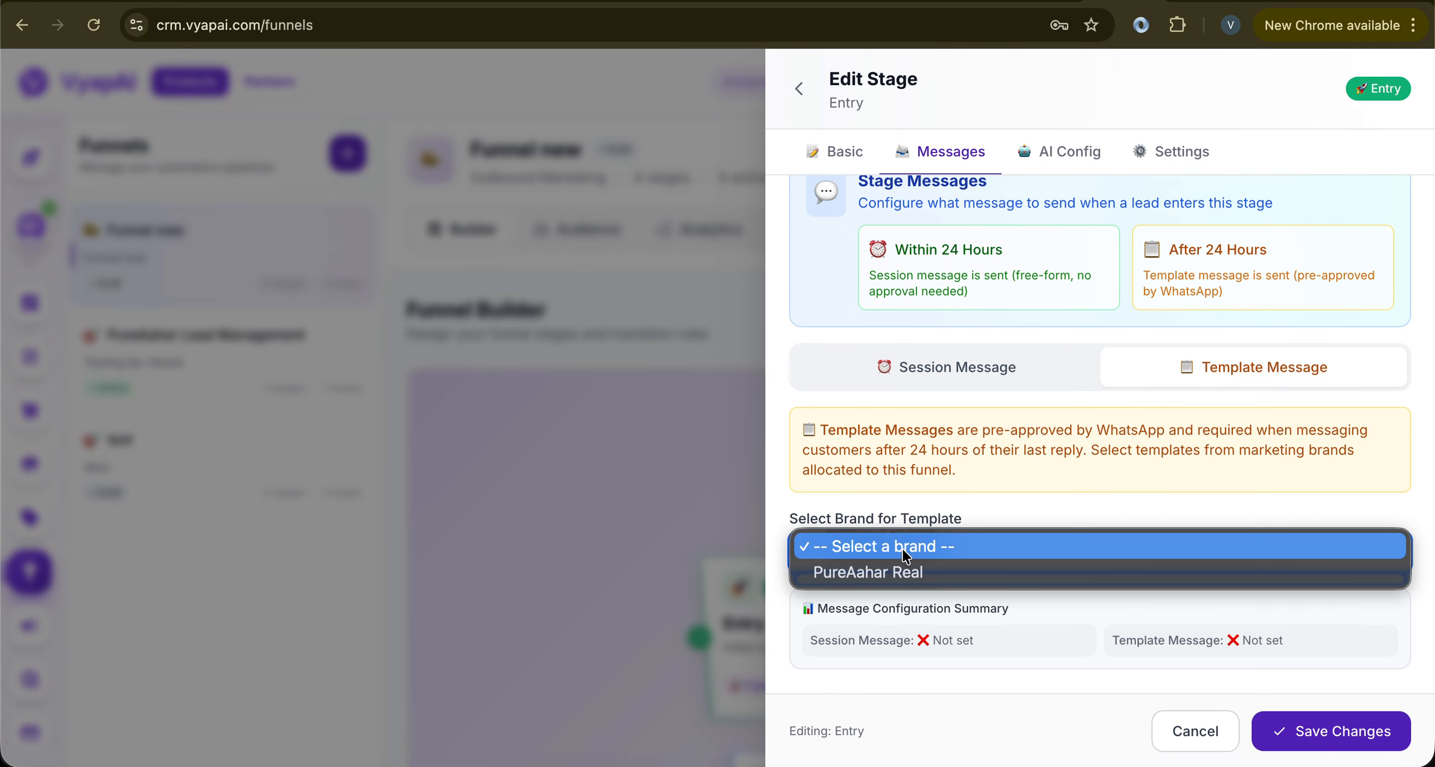
click(872, 570)
Switch to creating a new template and open the marketing template builder
scroll(873, 570, down, 4)
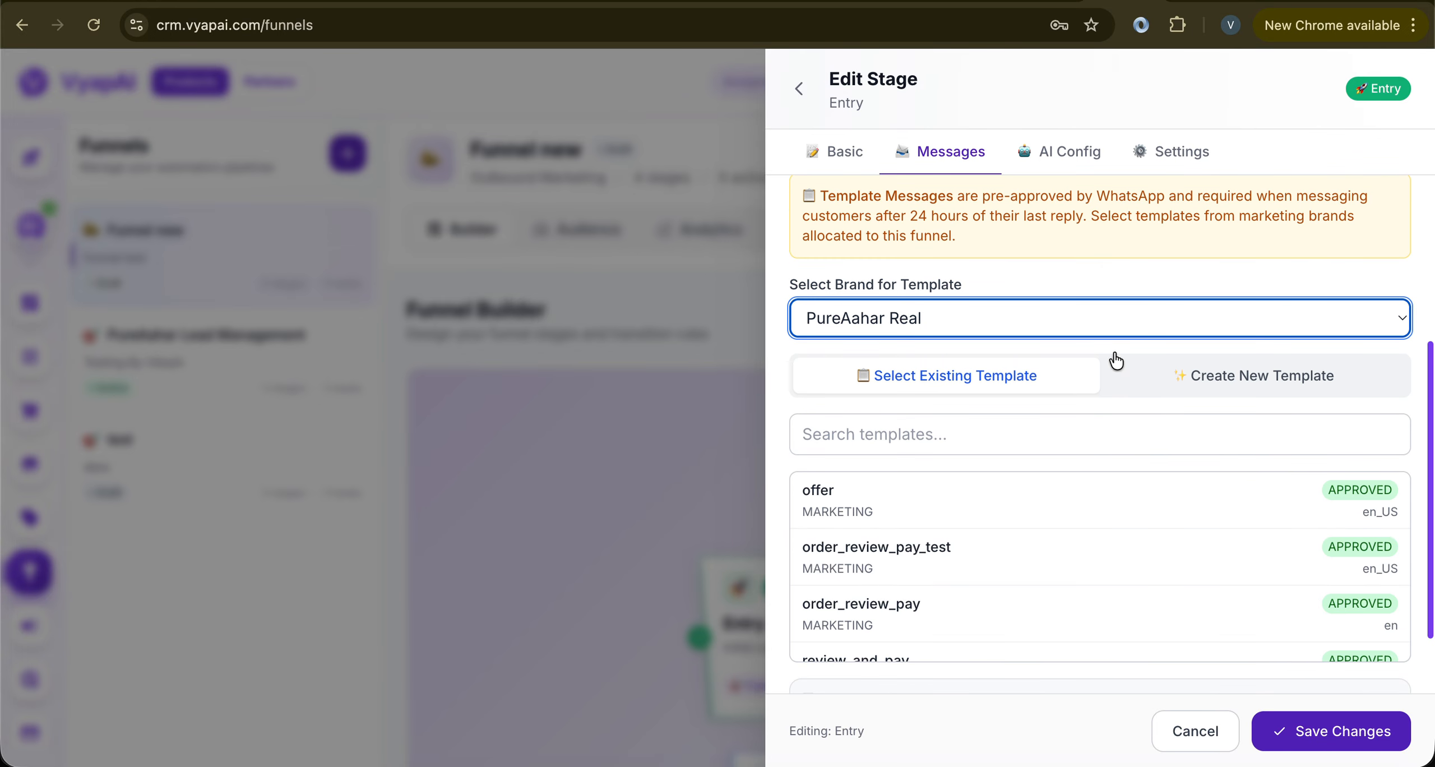
click(1182, 386)
scroll(1082, 476, down, 5)
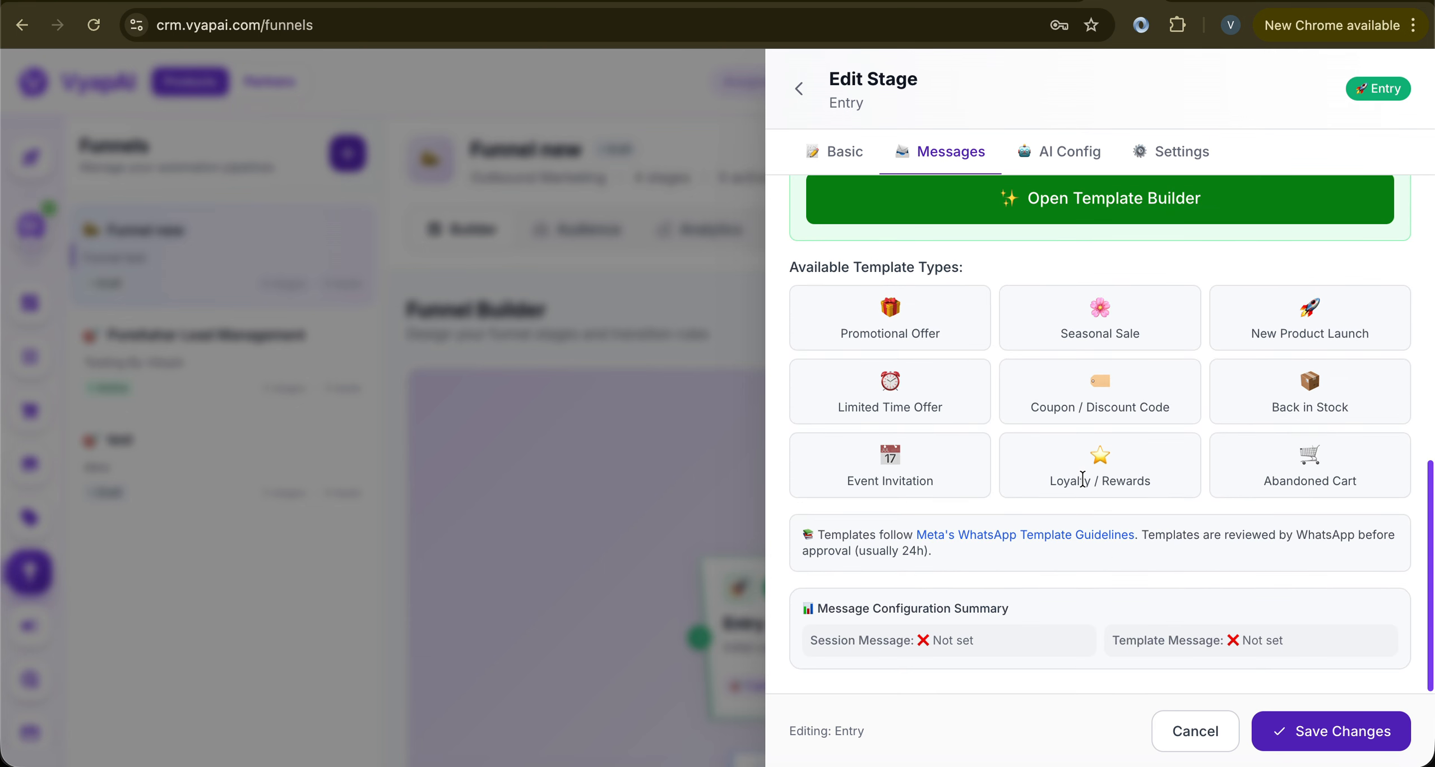
click(1009, 258)
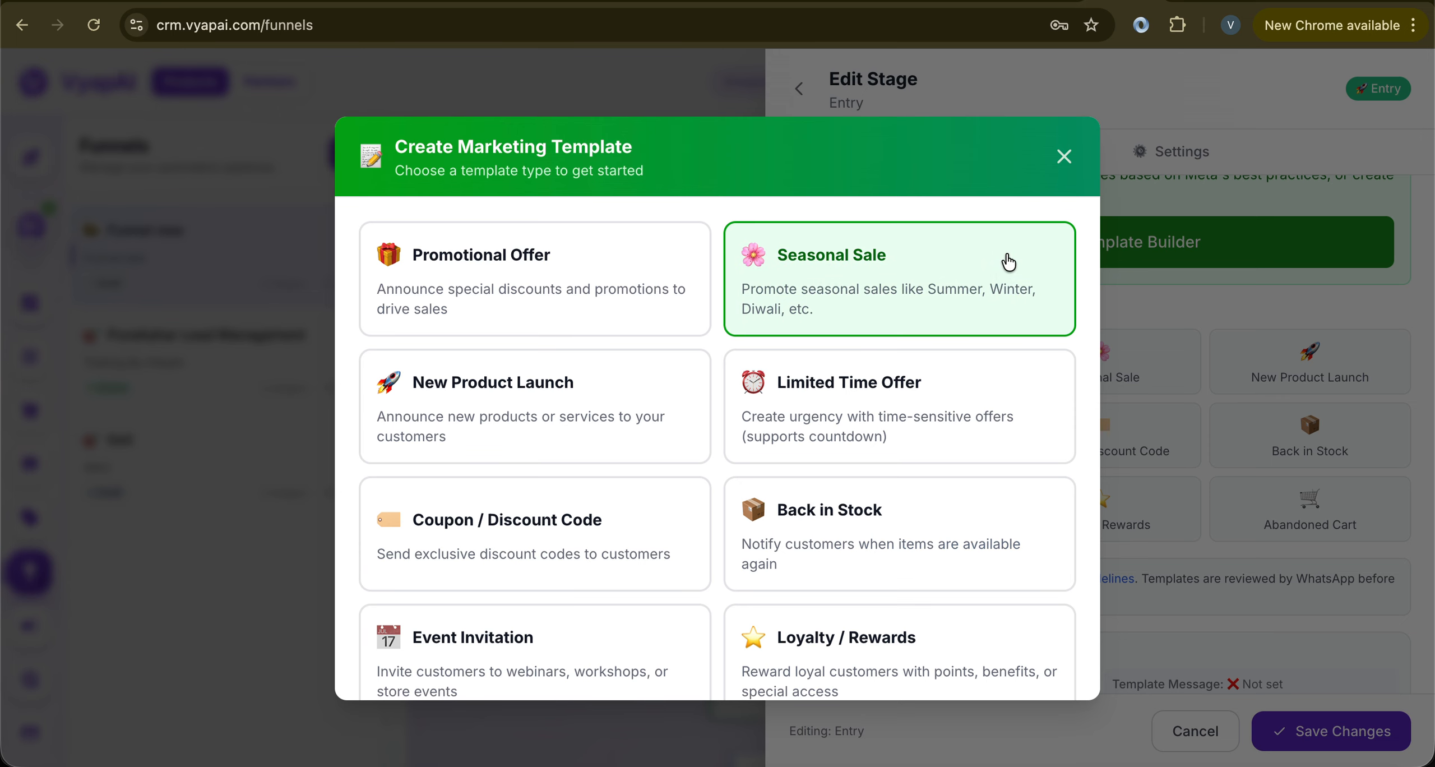
Start a New Product Launch template and remove its image header and View Product link button
click(541, 412)
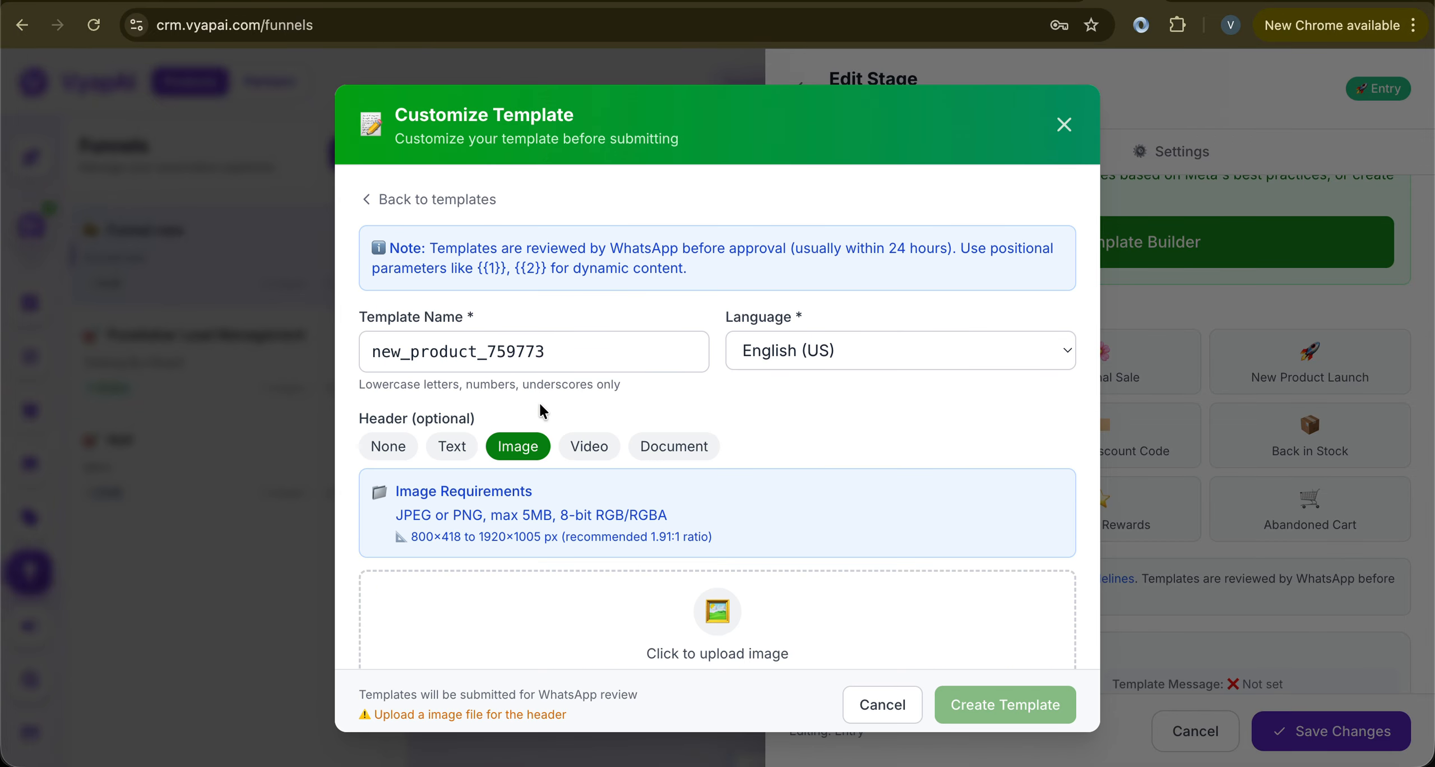
scroll(542, 412, down, 3)
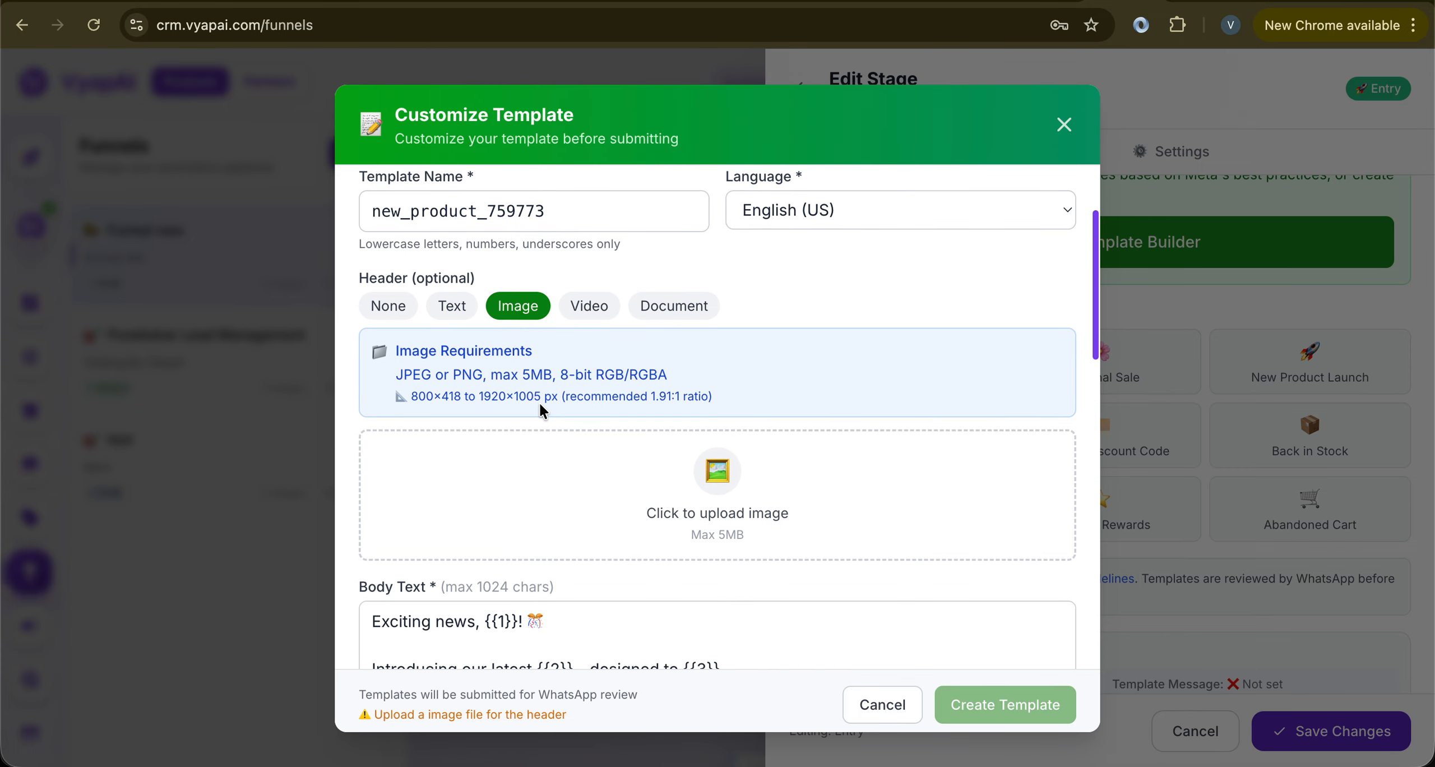
click(388, 316)
scroll(387, 321, down, 5)
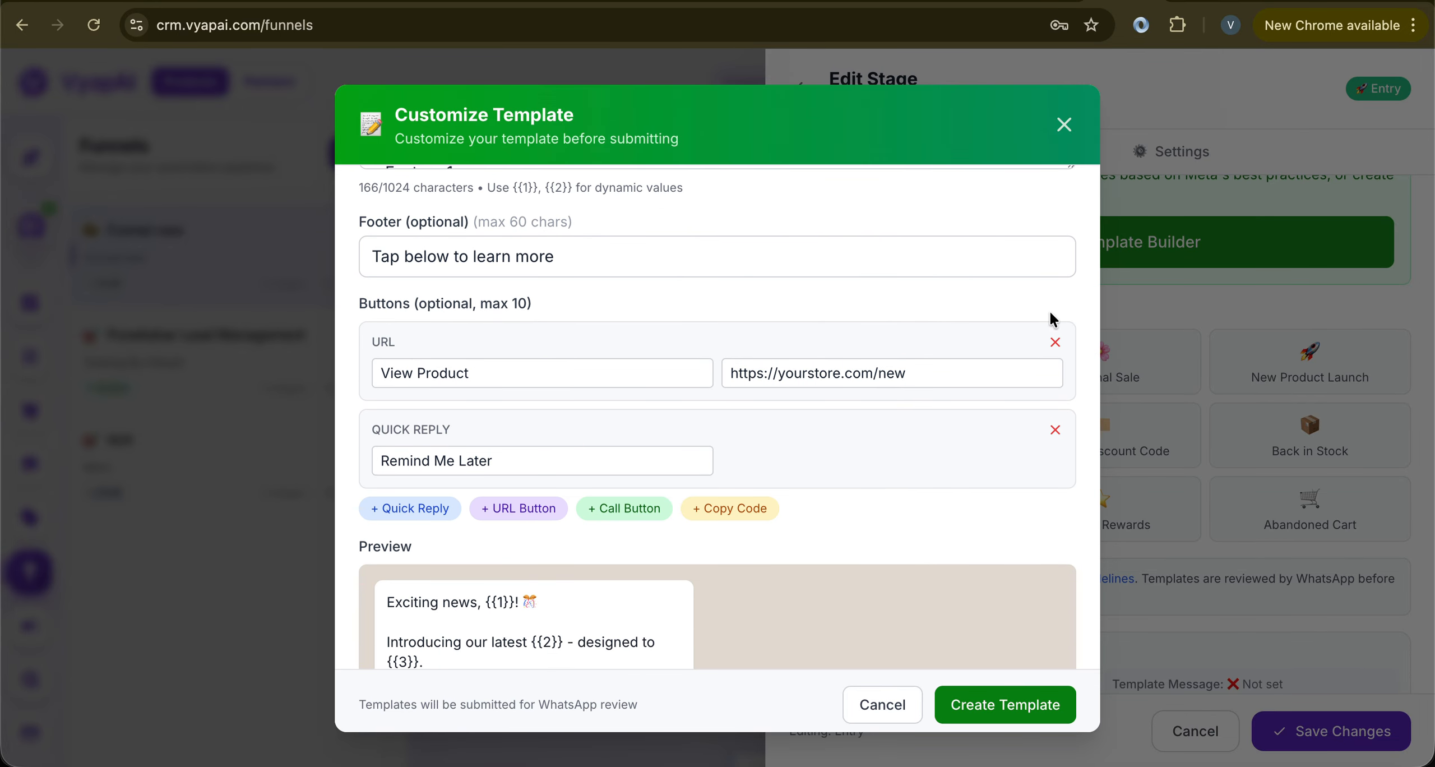
click(1055, 343)
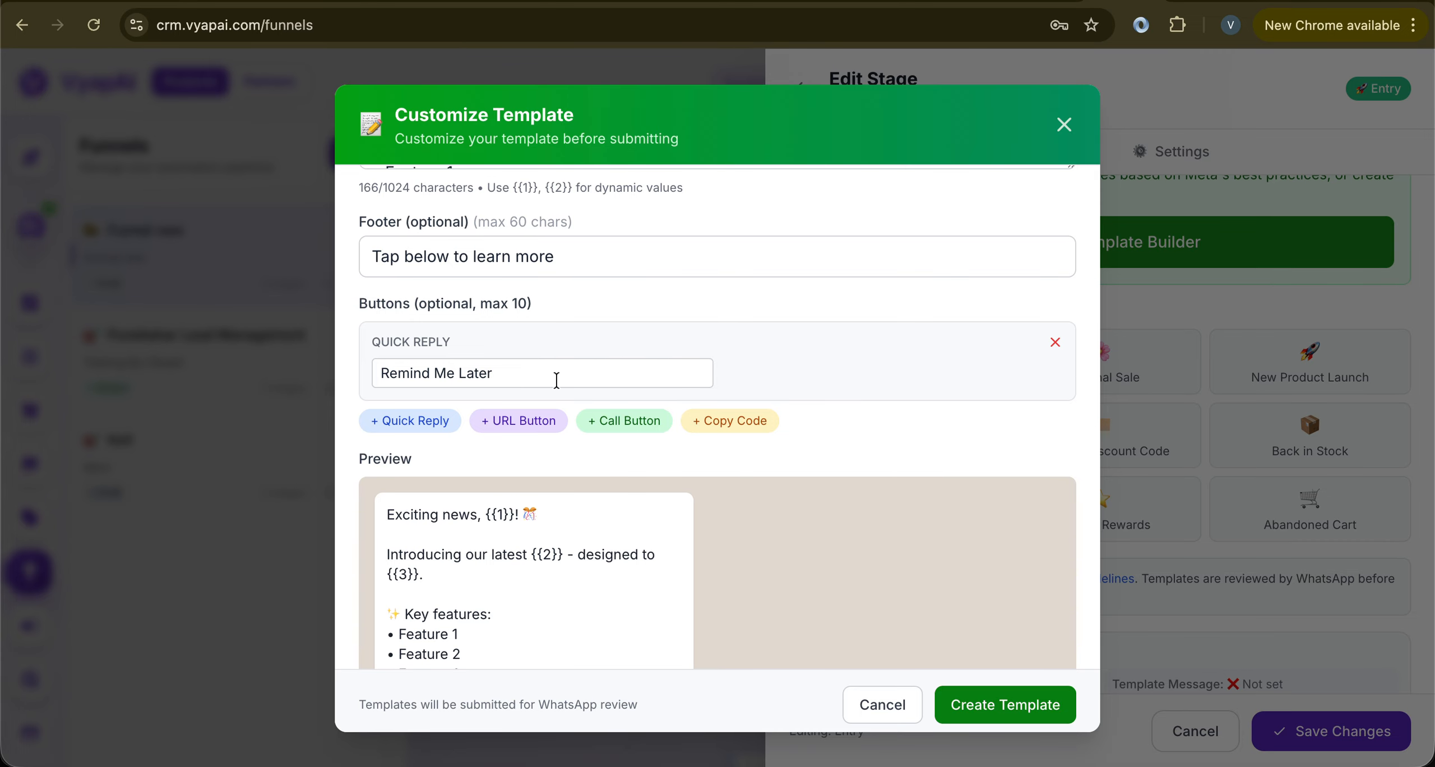
Review the body and preview text, then create the new_product_759773 template
scroll(528, 378, down, 2)
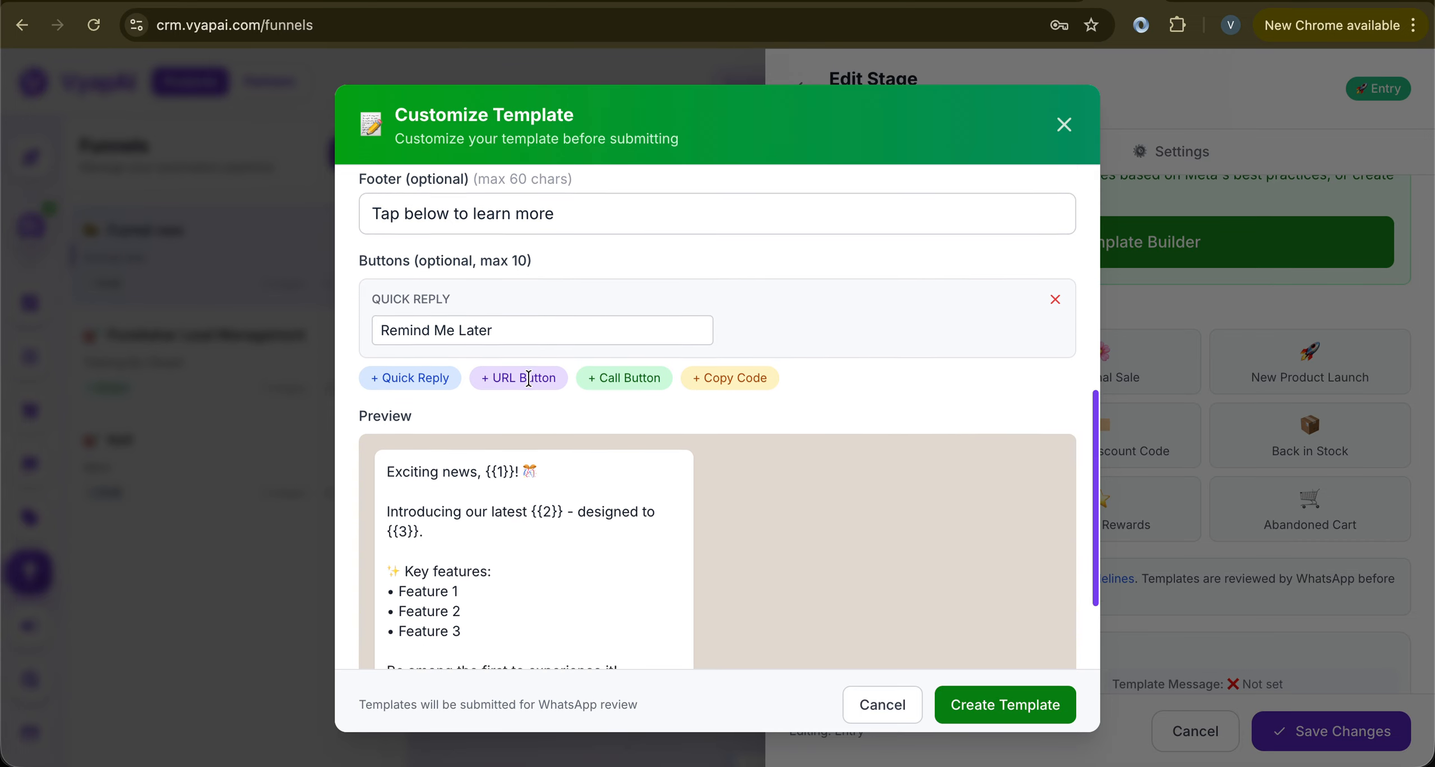
scroll(528, 379, up, 6)
scroll(528, 378, up, 1)
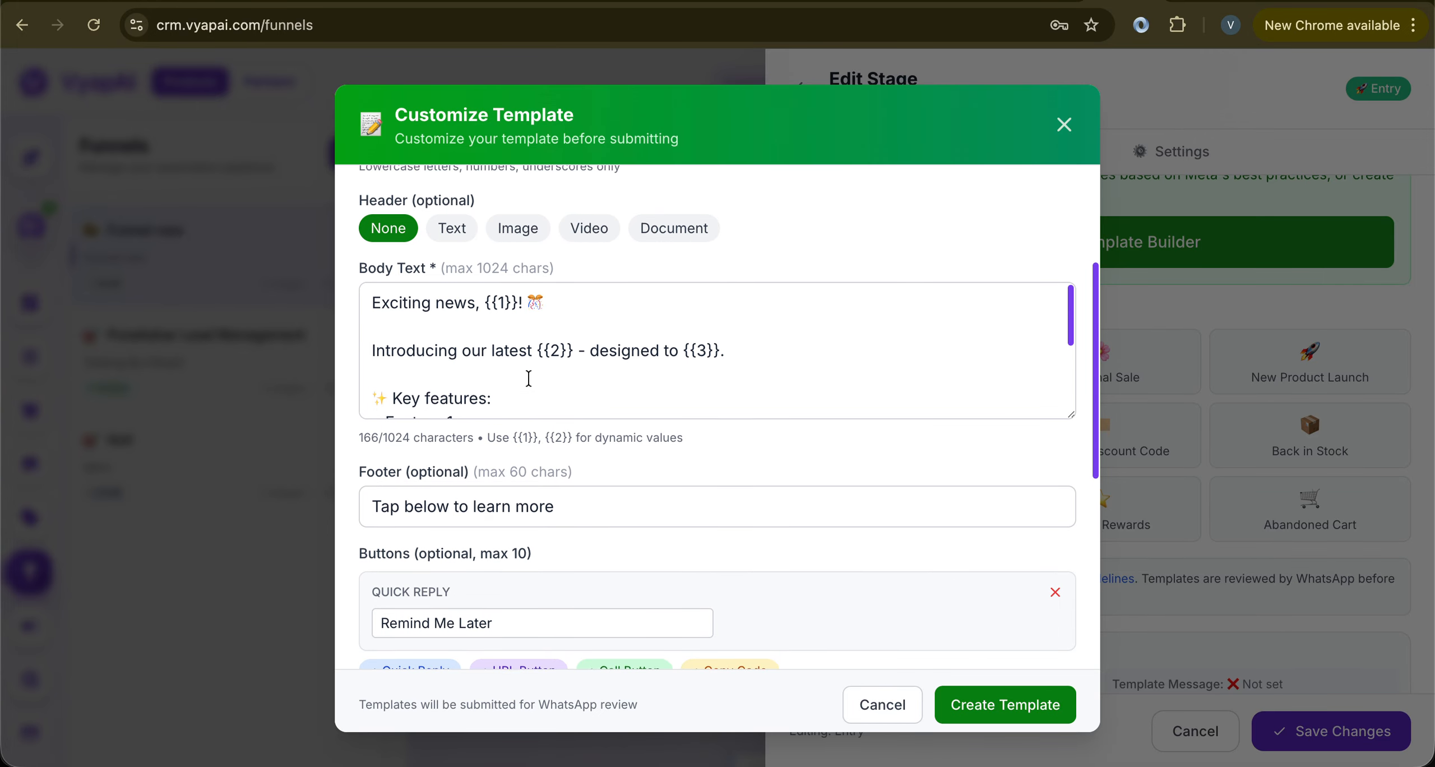
click(488, 310)
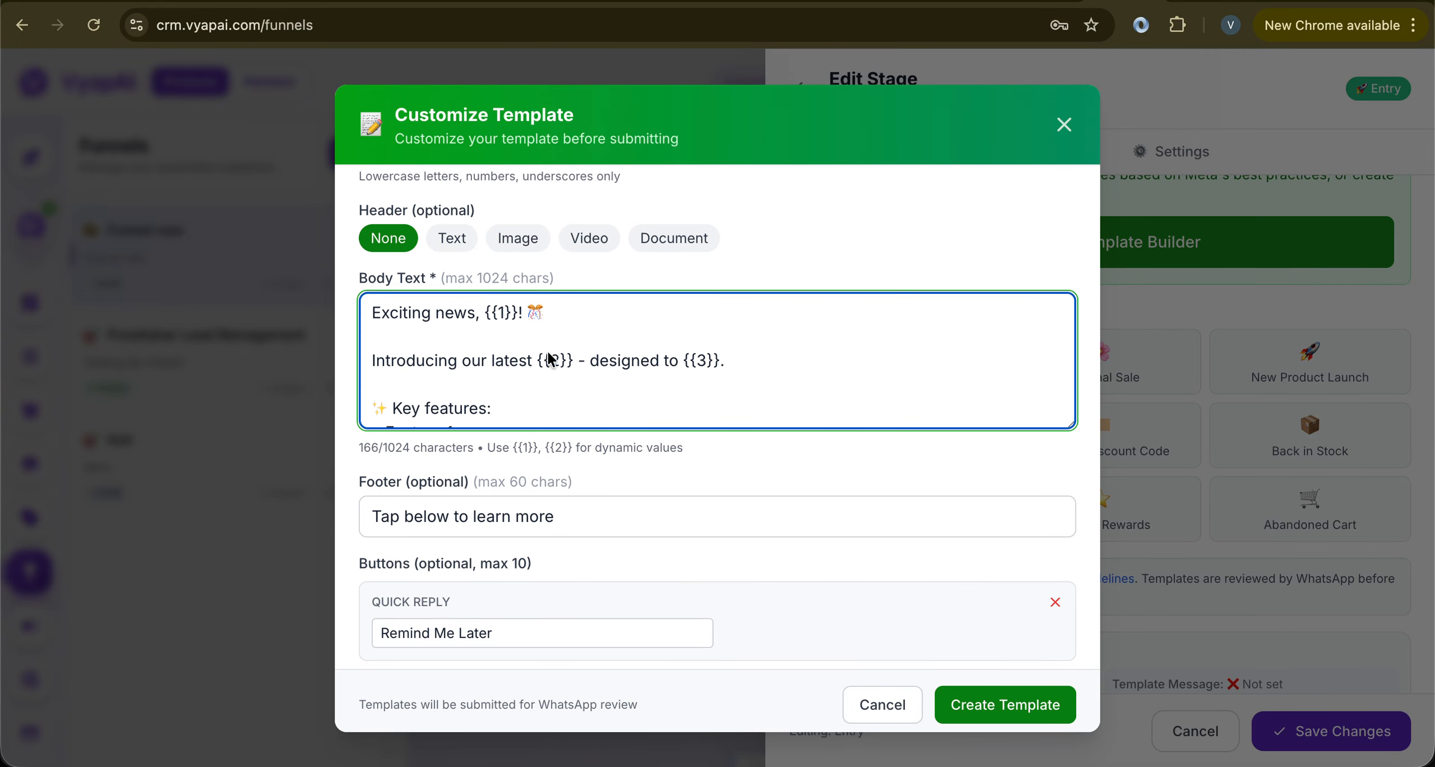
scroll(705, 355, down, 3)
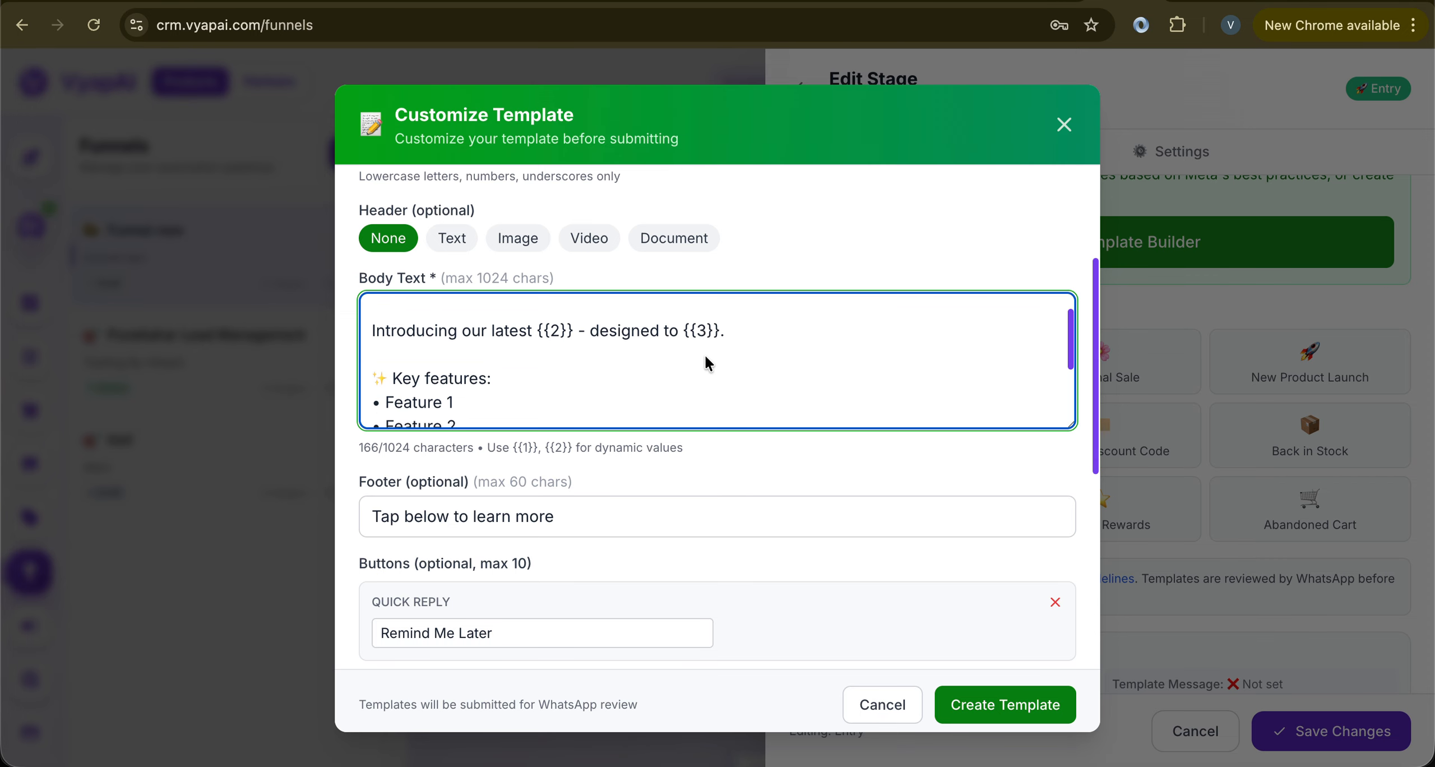
scroll(713, 442, down, 1)
scroll(714, 456, down, 7)
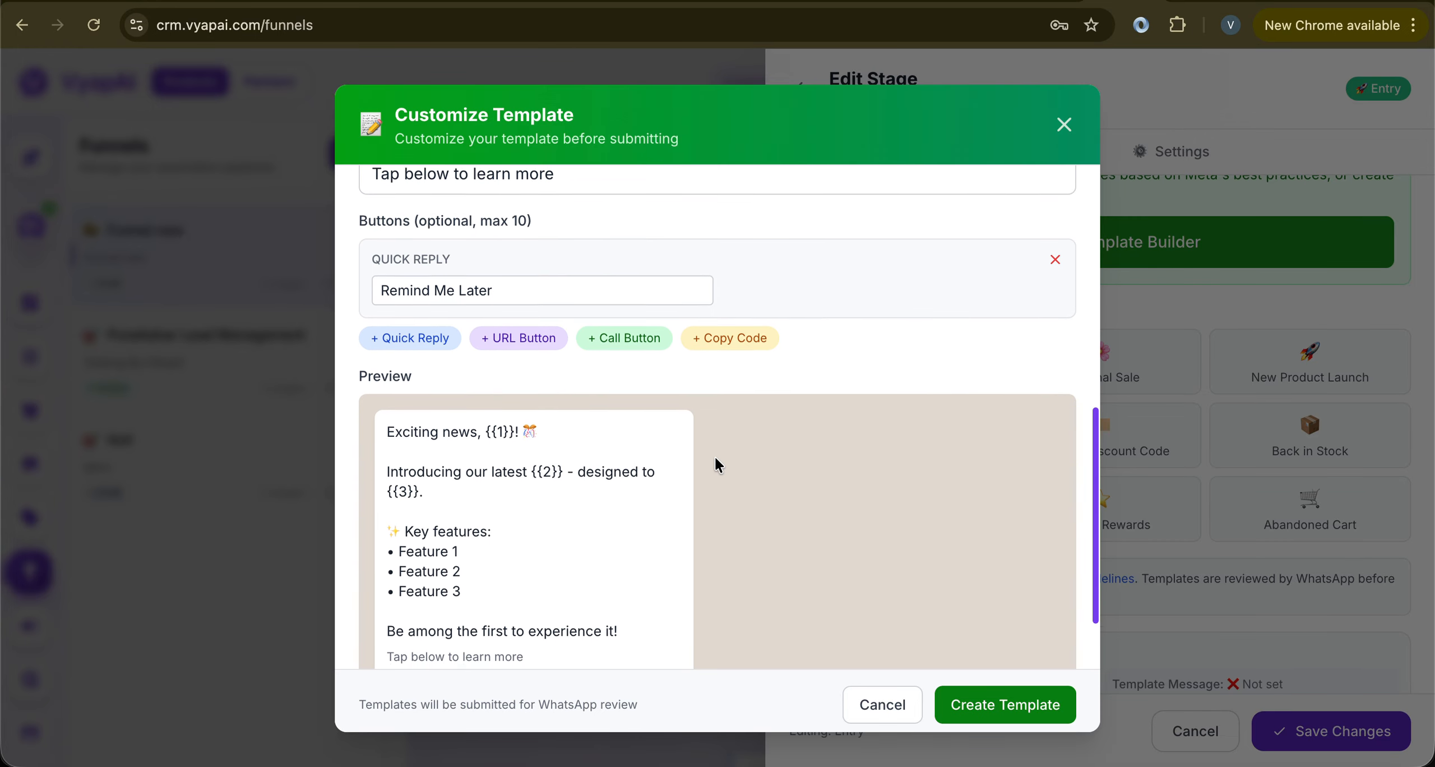
drag(361, 336, 659, 595)
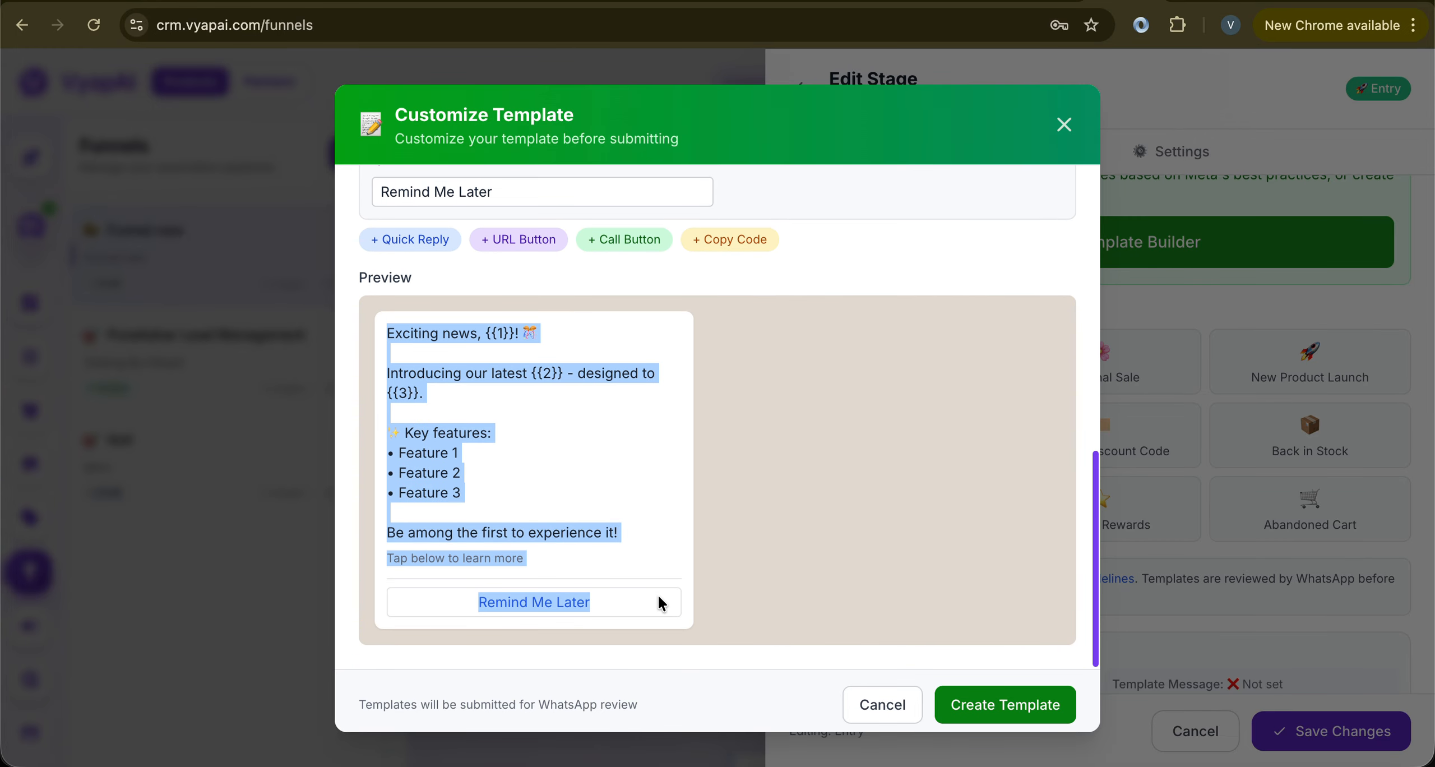
click(1034, 695)
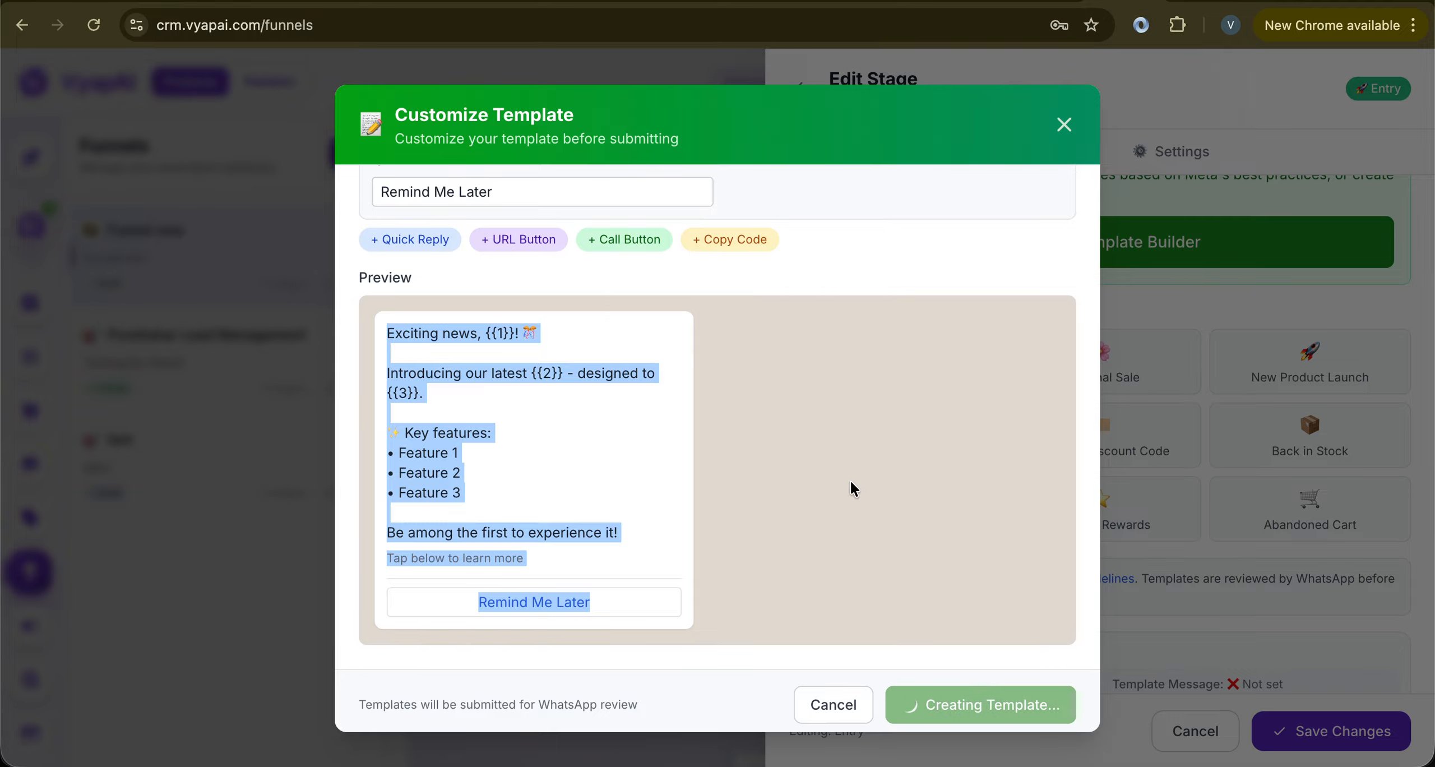
scroll(850, 480, up, 10)
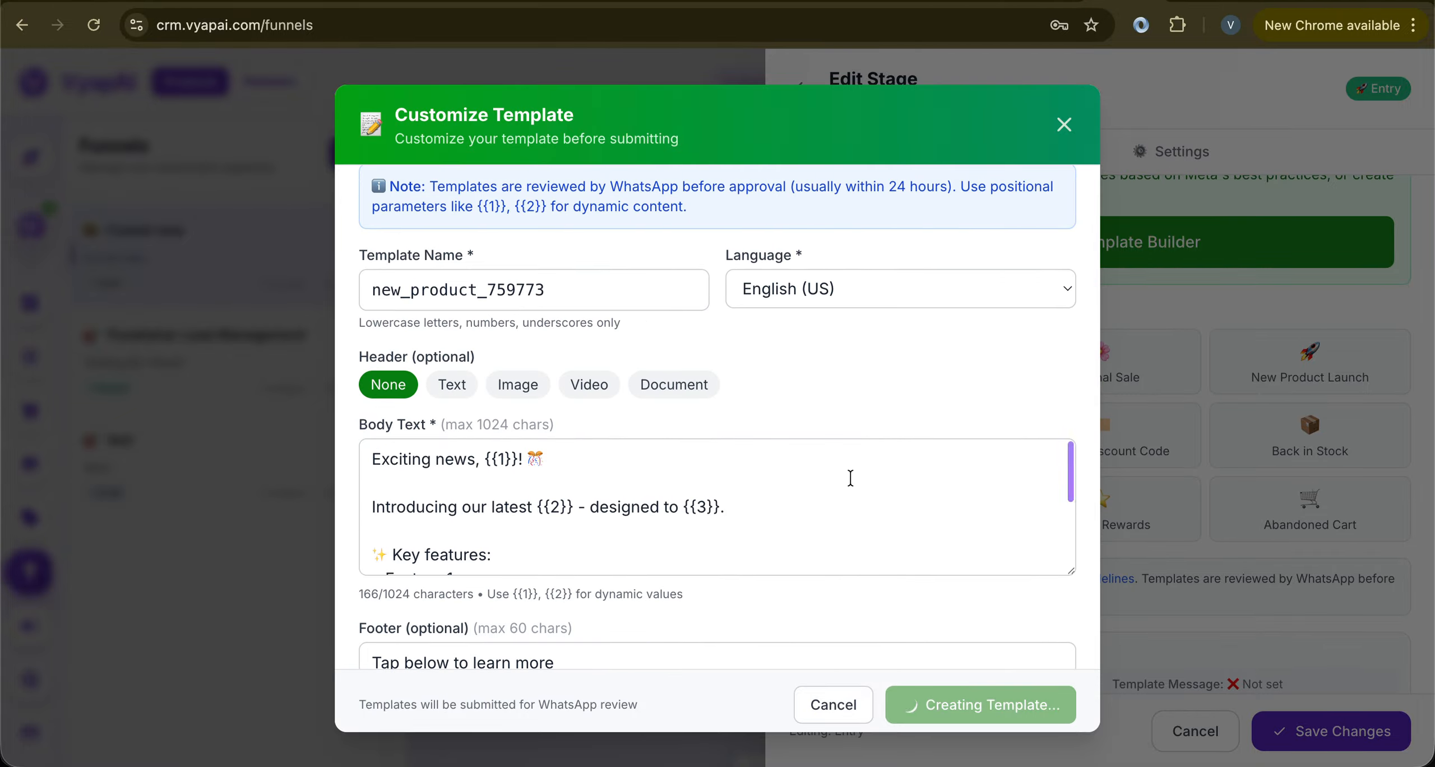
scroll(818, 363, up, 2)
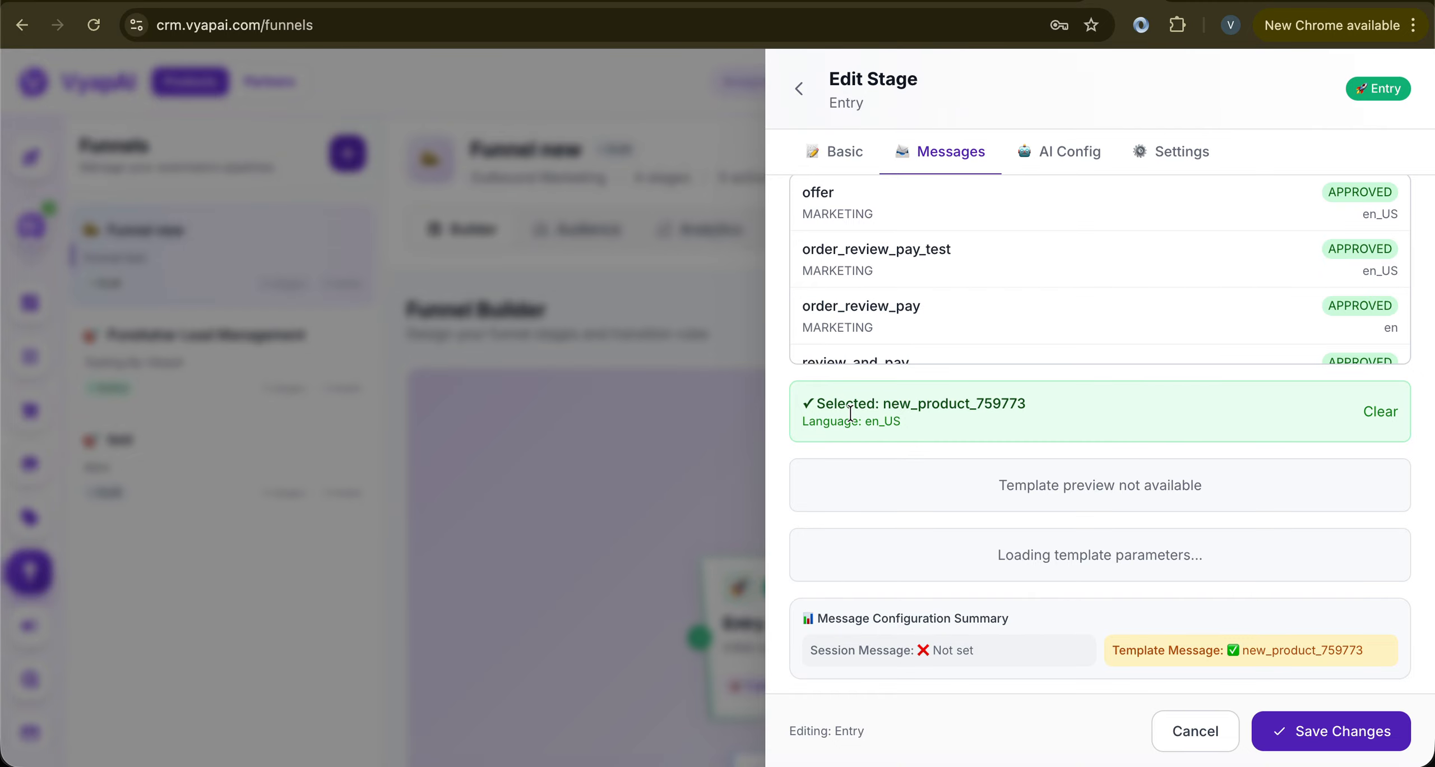
Confirm new_product_759773 is the selected template and save the Entry stage changes
drag(892, 404, 1040, 413)
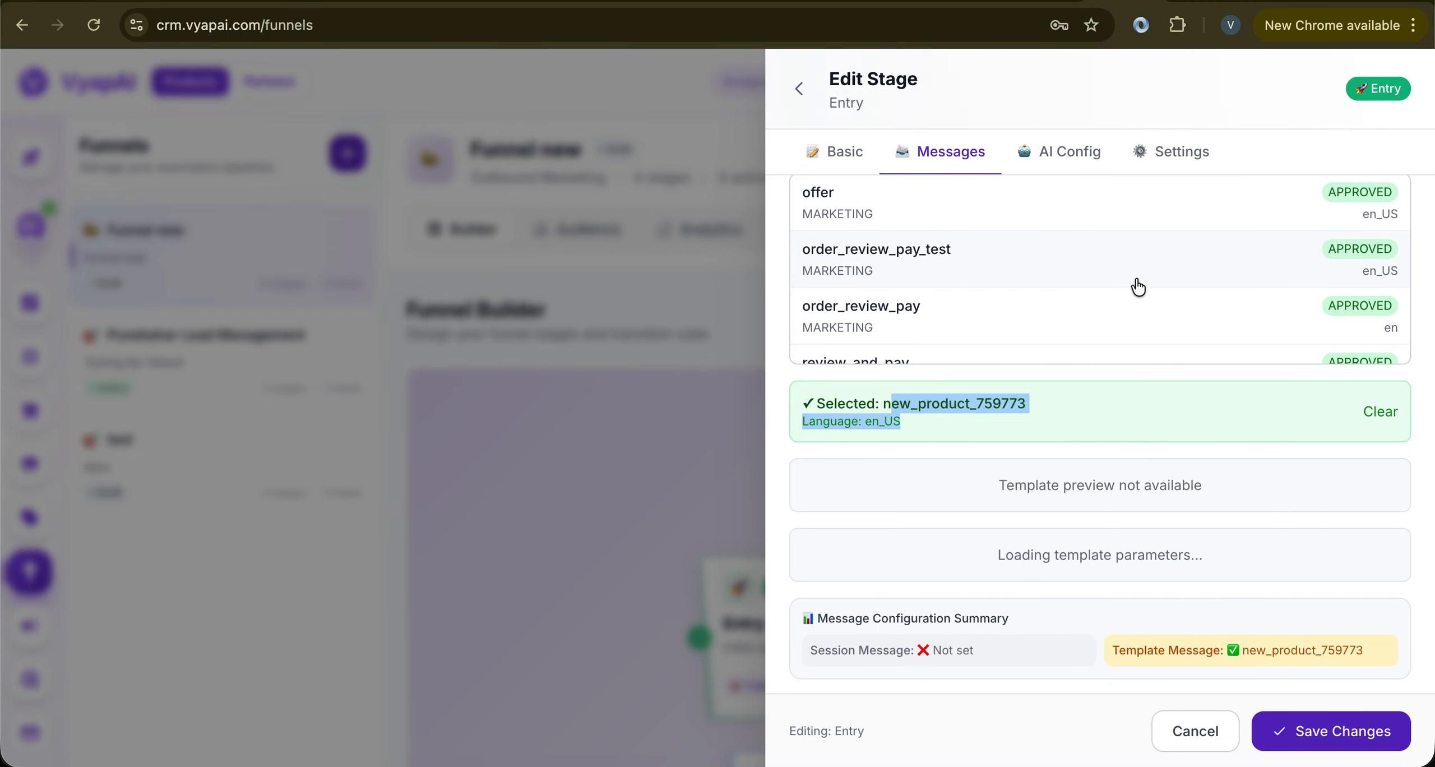
scroll(1138, 286, down, 1)
scroll(1138, 286, down, 8)
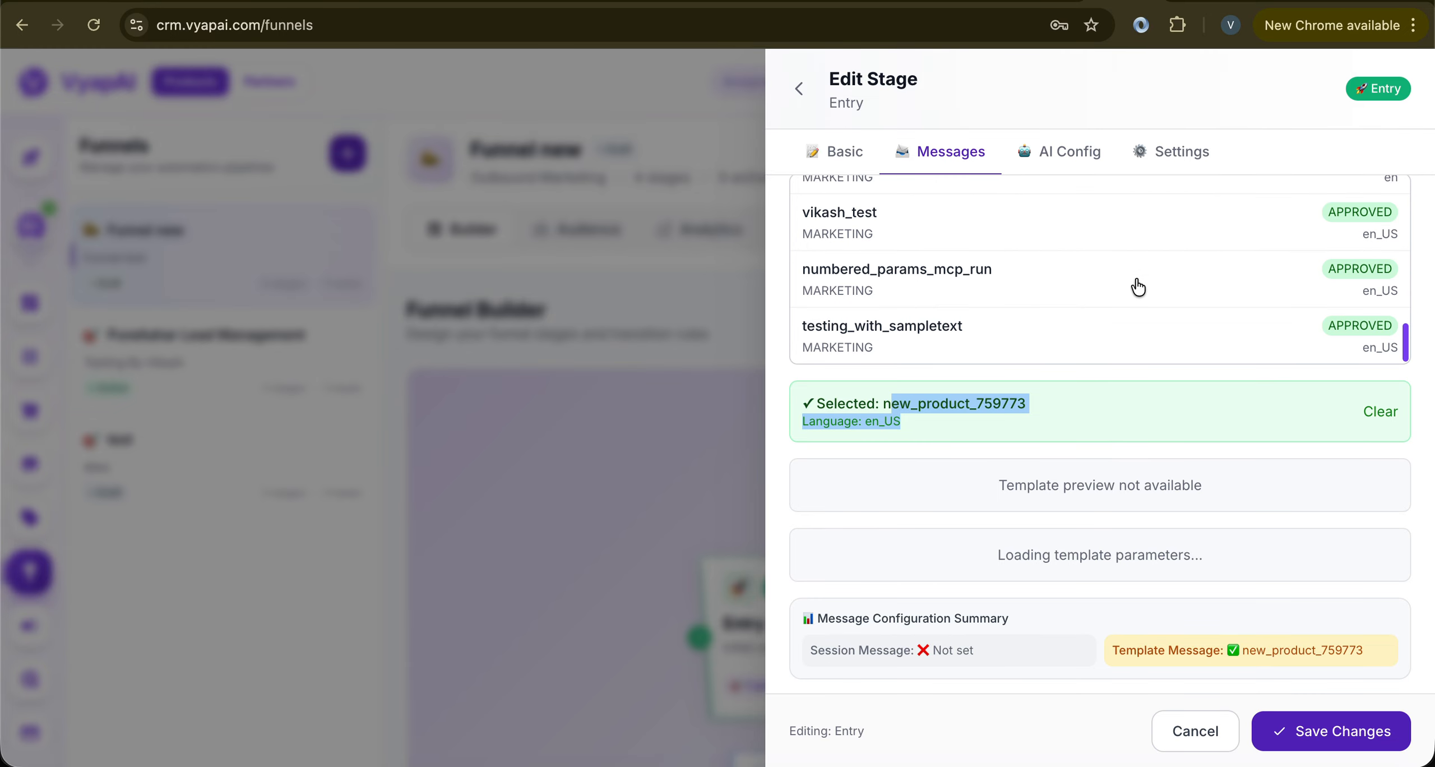
scroll(1036, 299, up, 4)
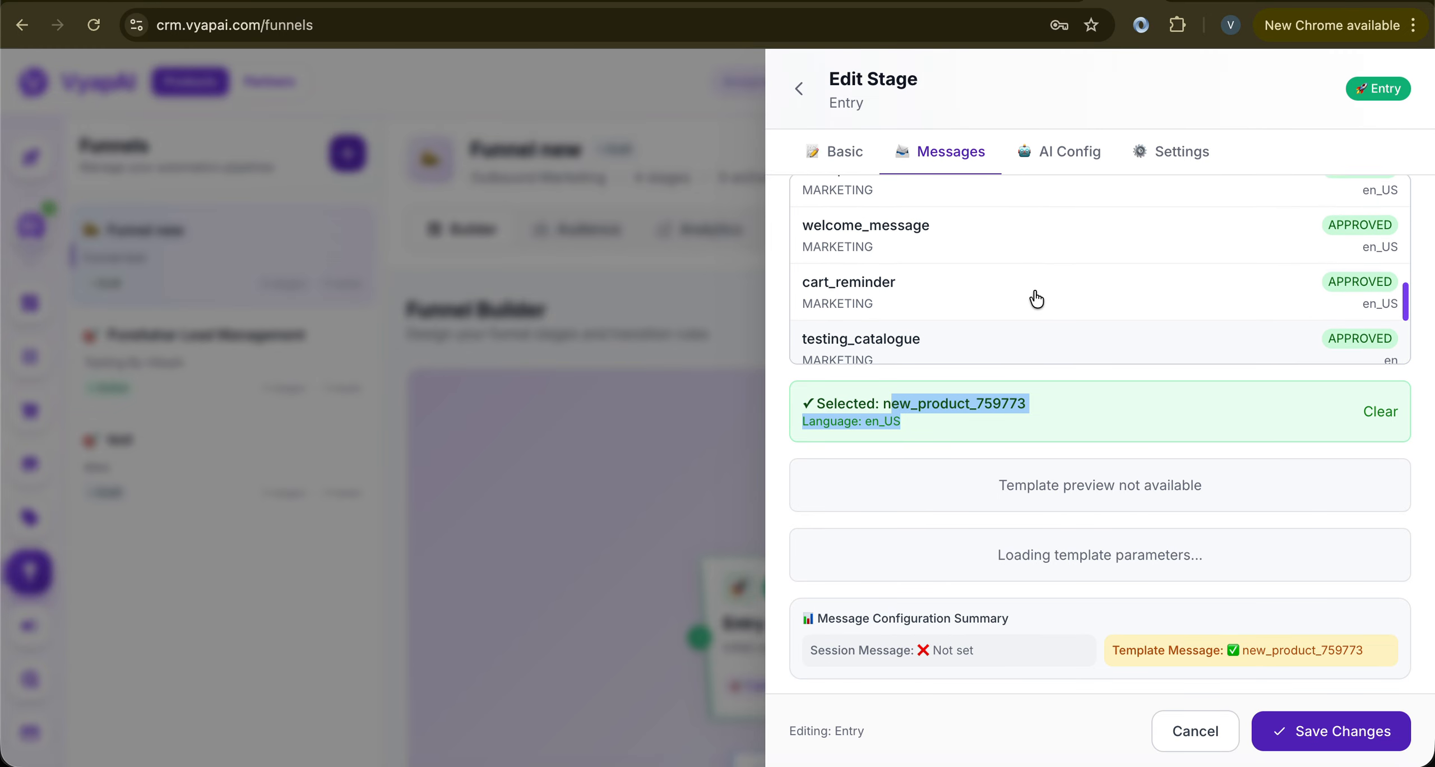
scroll(1036, 298, up, 1)
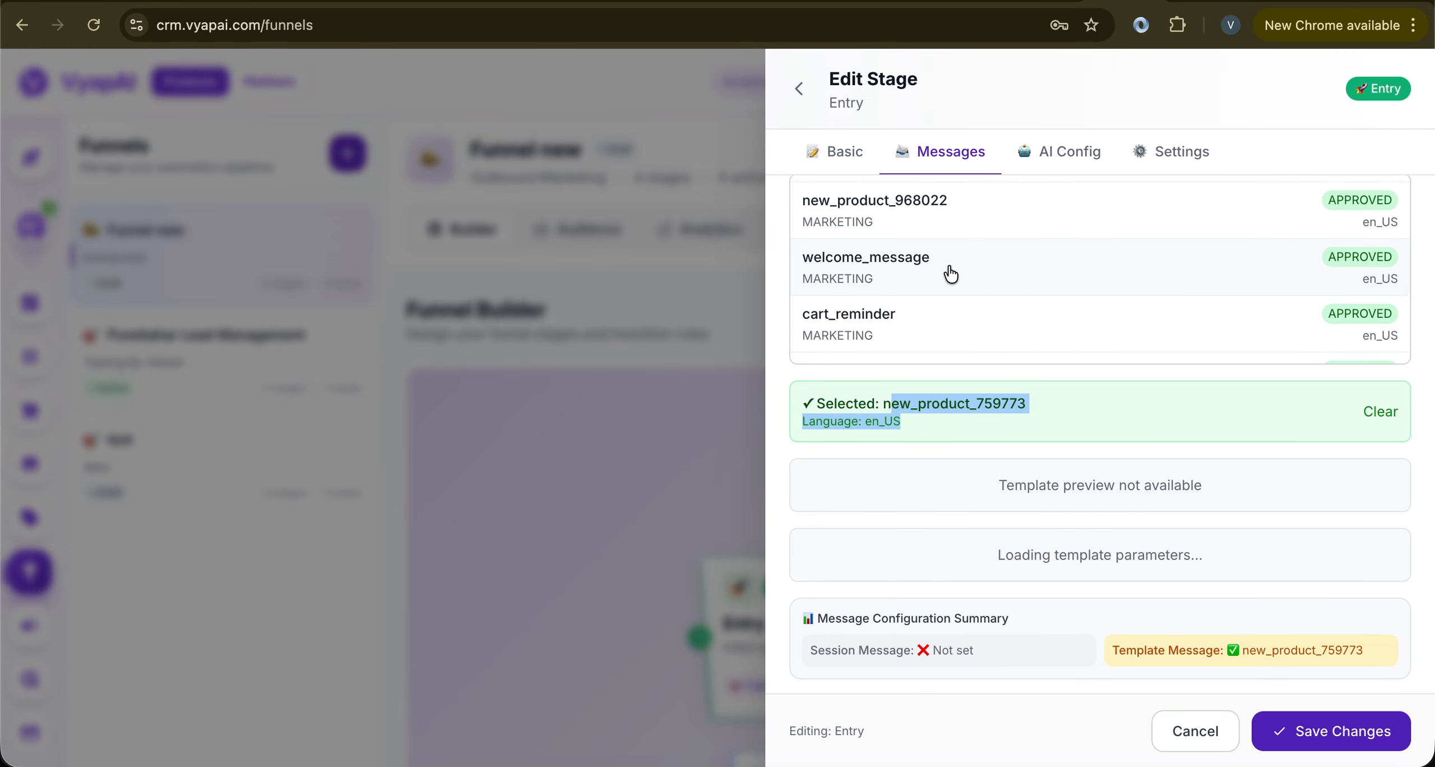
scroll(951, 274, up, 2)
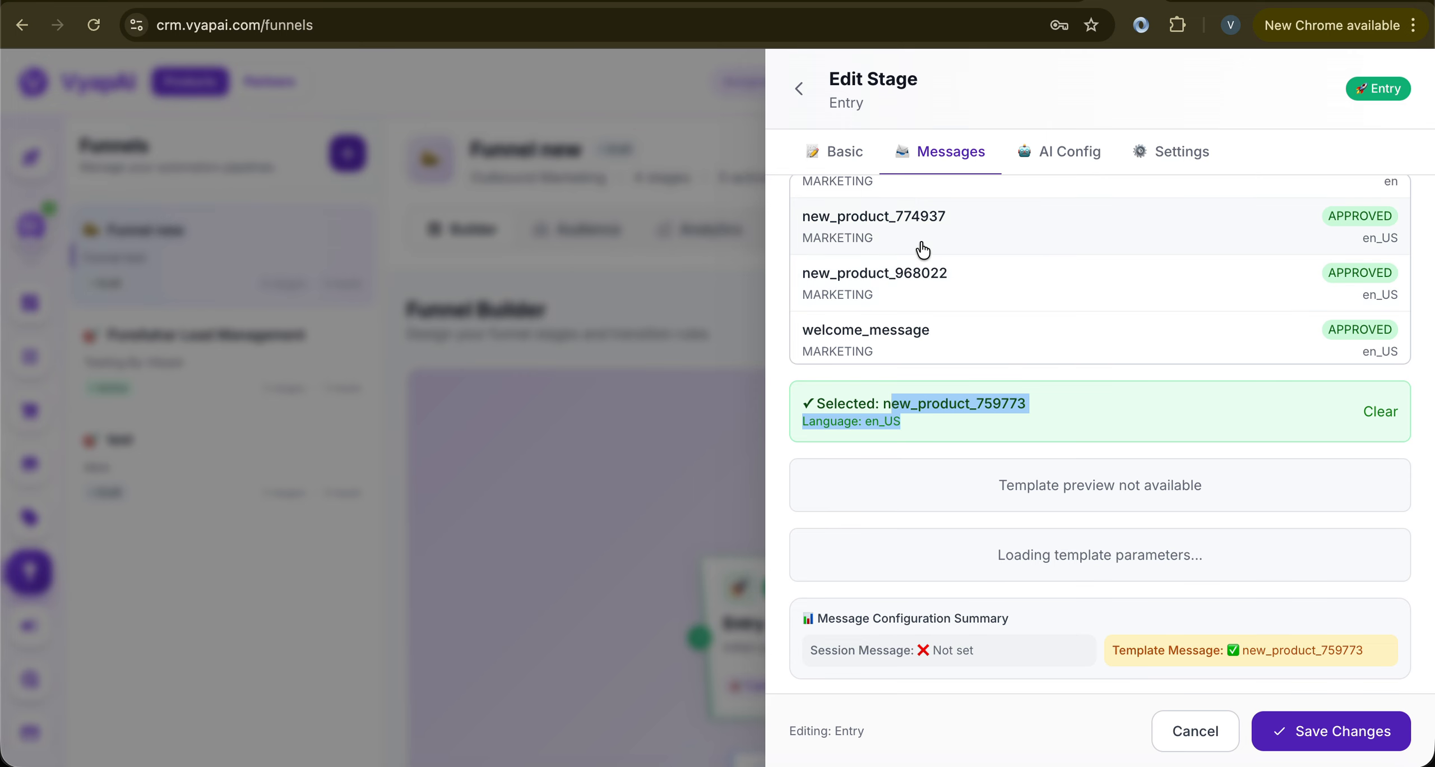
click(982, 410)
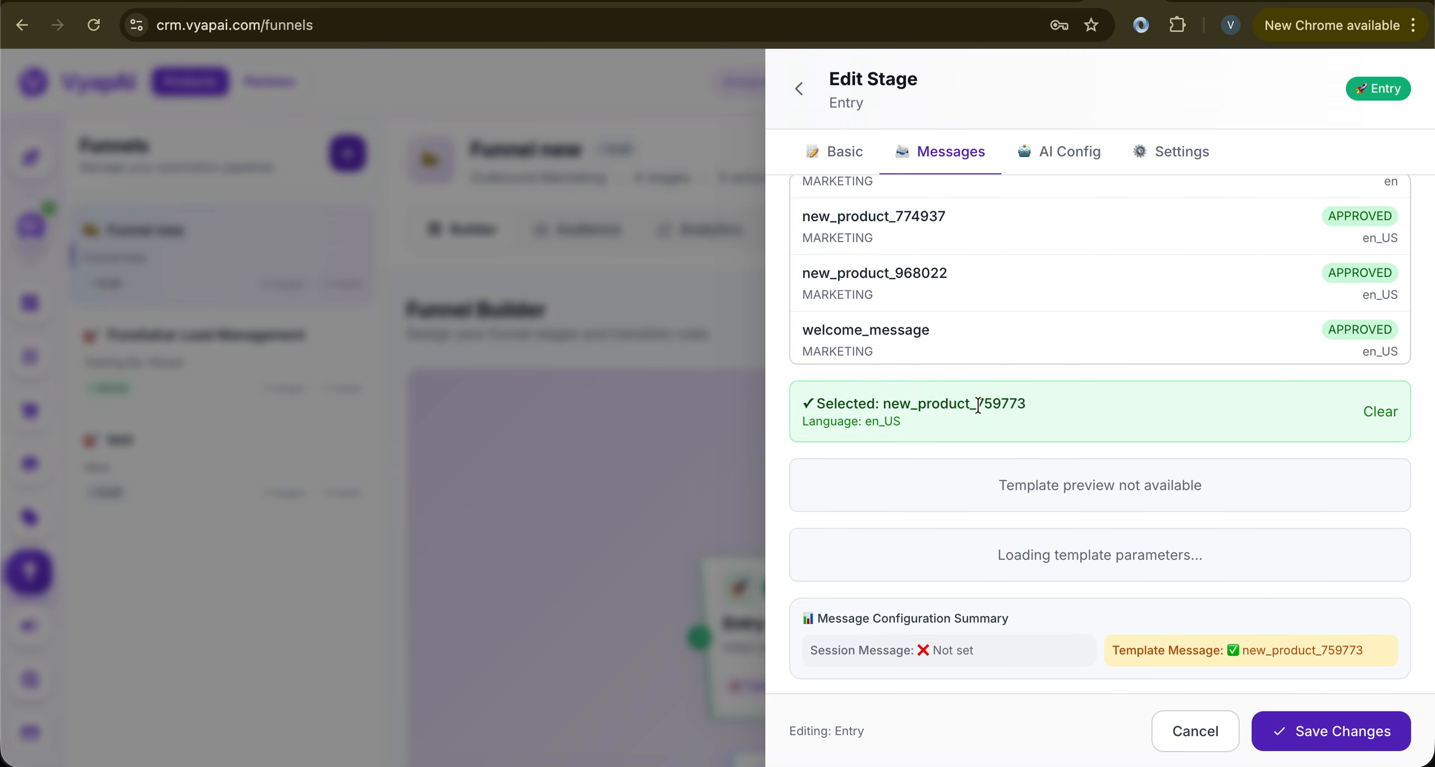
drag(977, 405, 1027, 403)
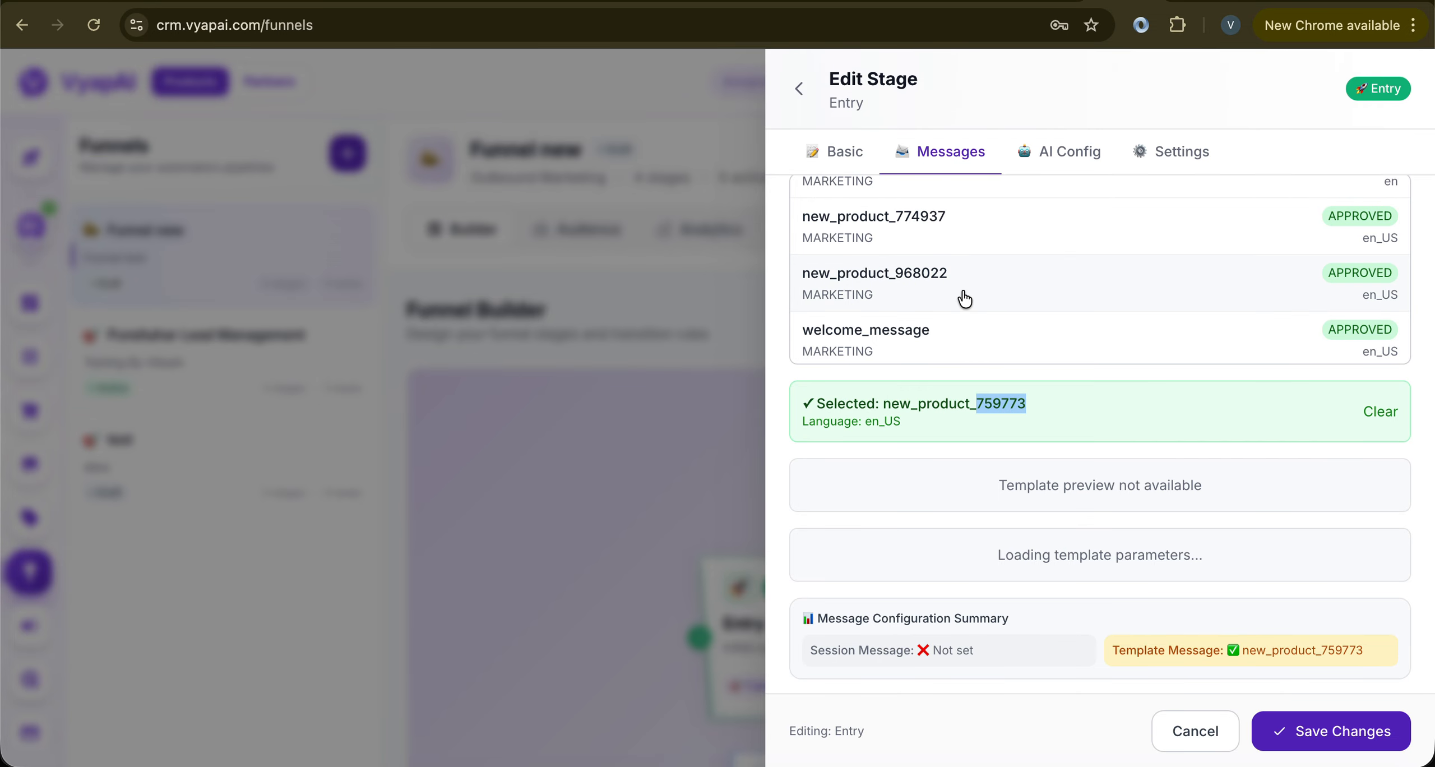
scroll(963, 300, up, 3)
scroll(965, 300, up, 5)
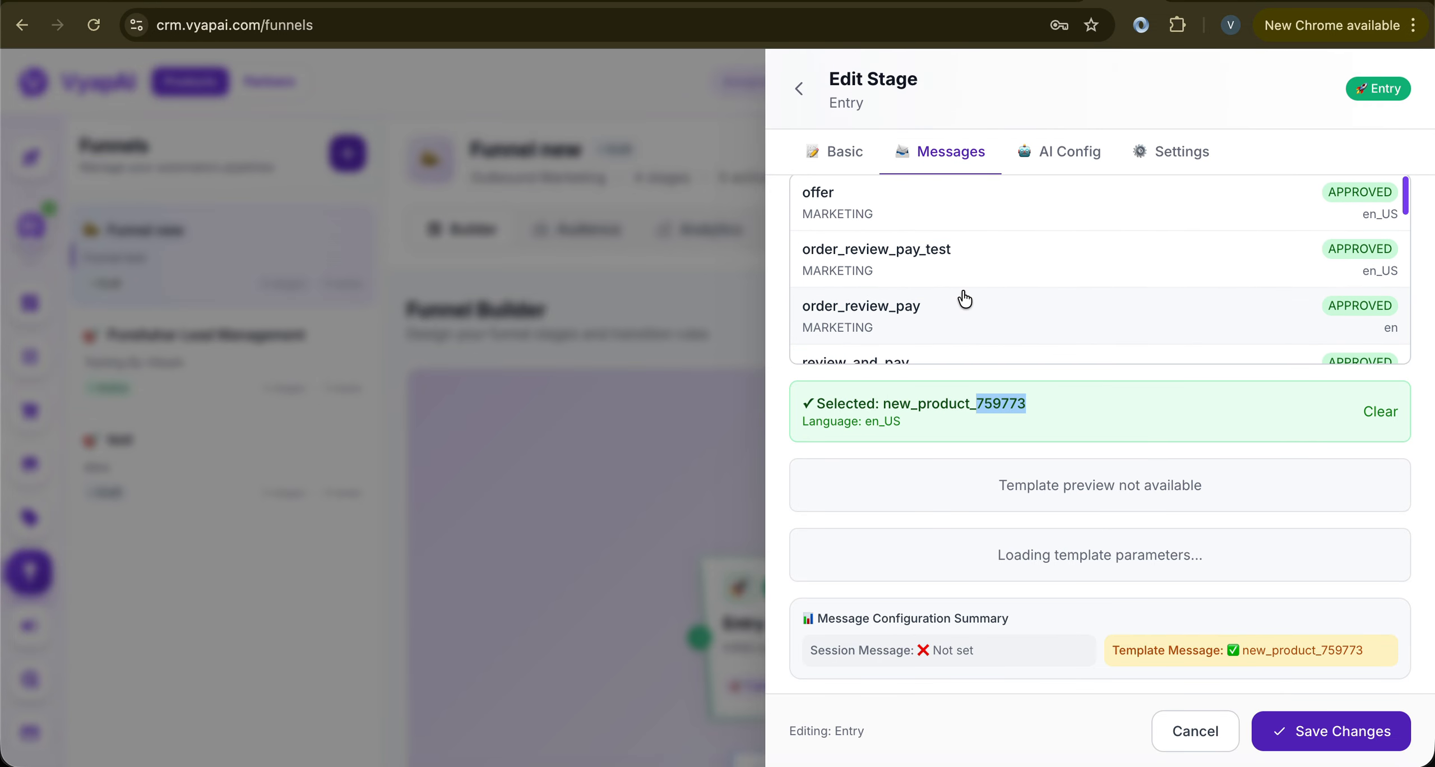
scroll(965, 300, down, 10)
scroll(965, 299, up, 1)
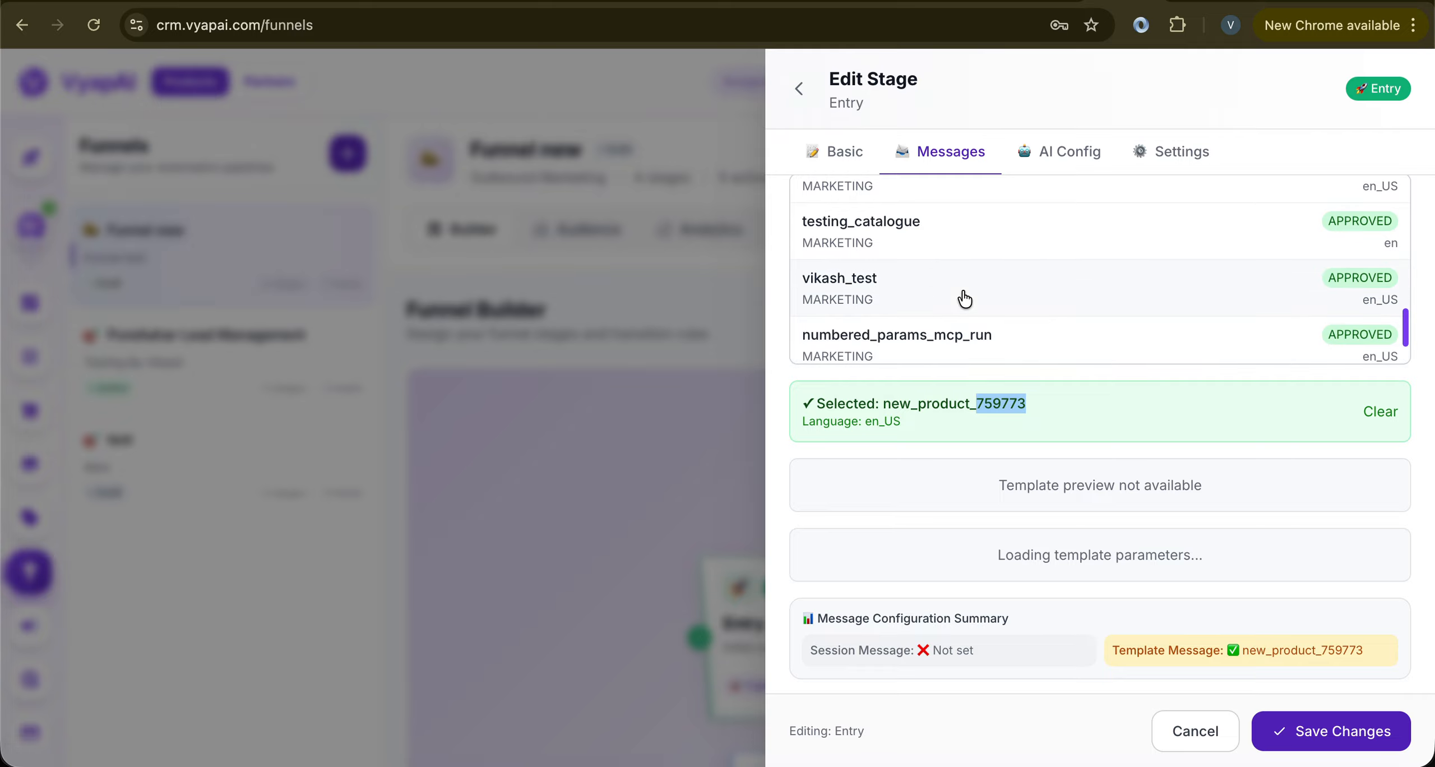
click(979, 410)
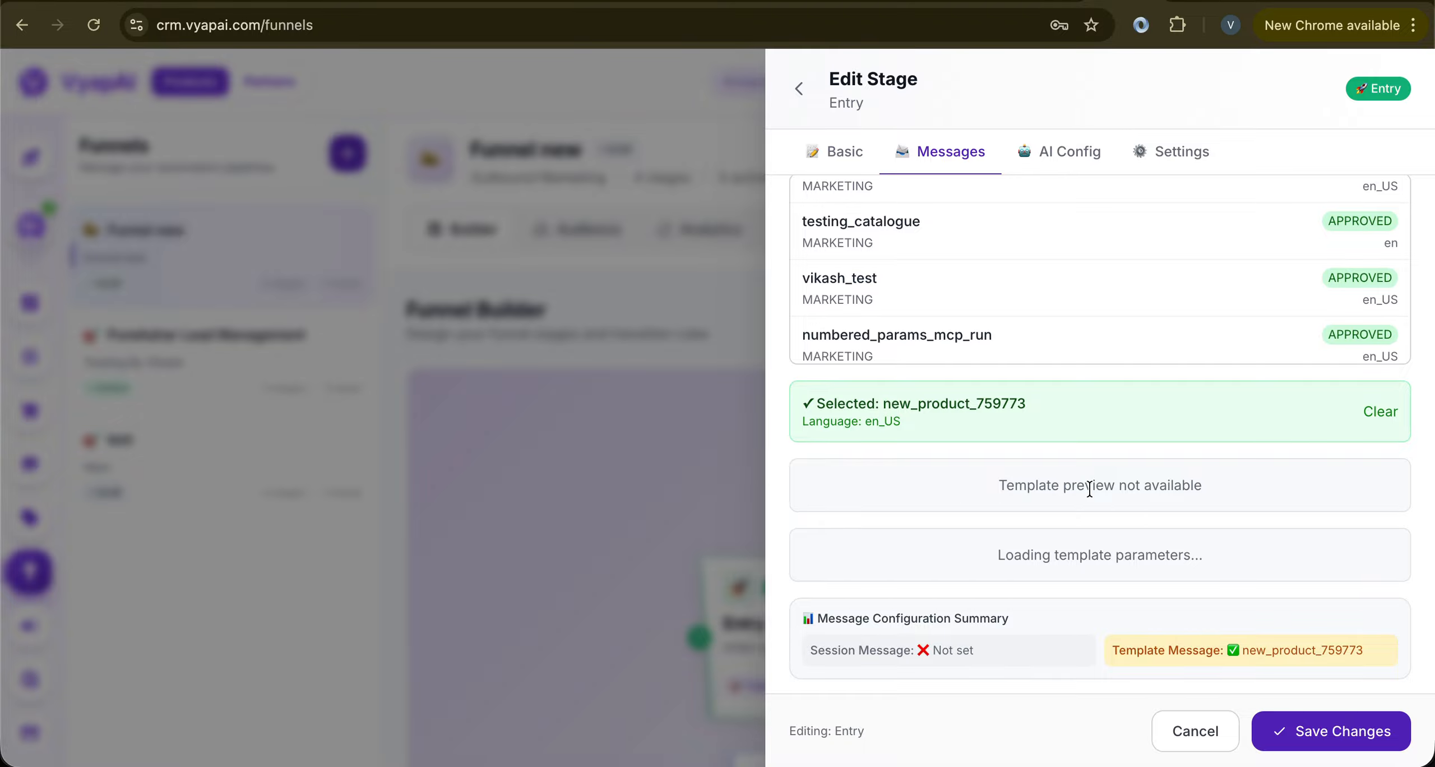
scroll(1089, 488, down, 1)
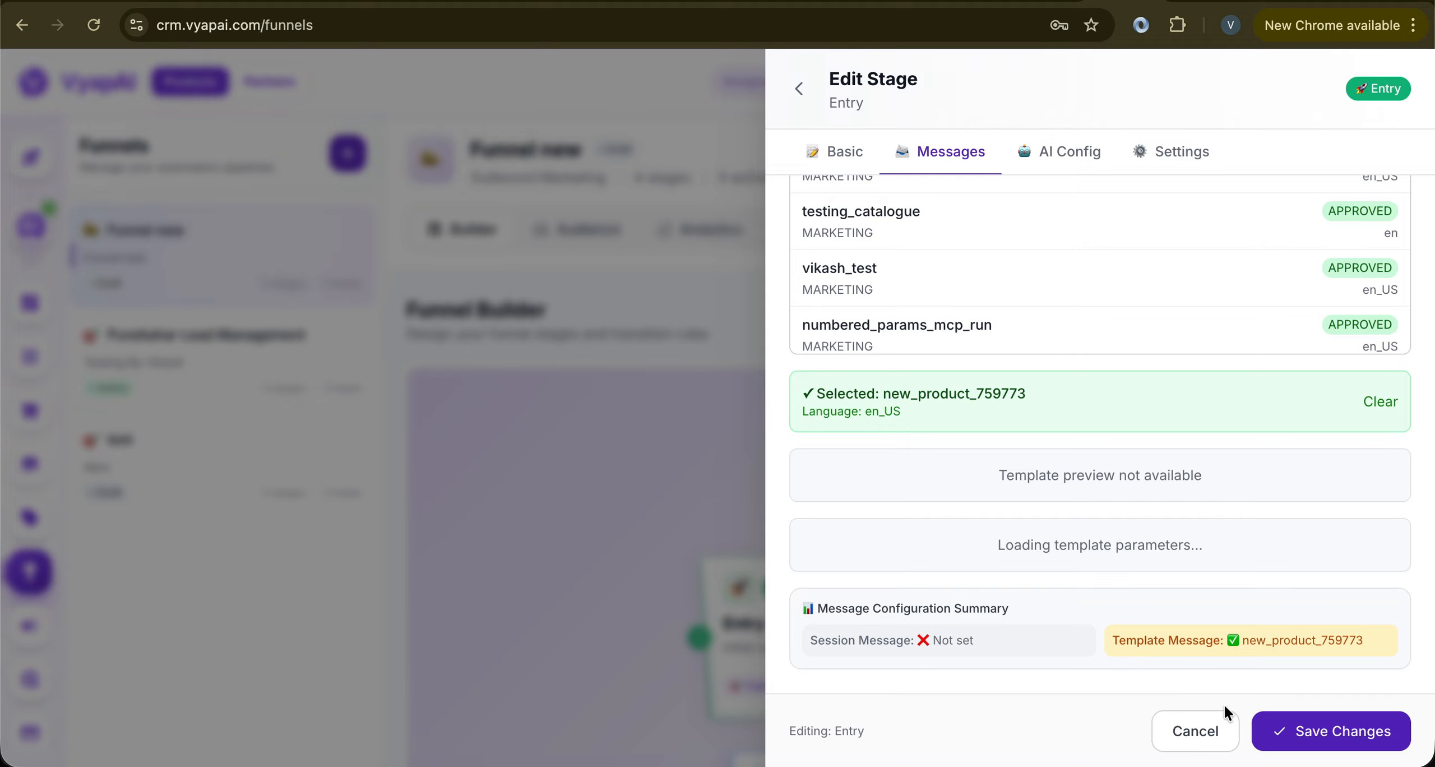
click(1284, 734)
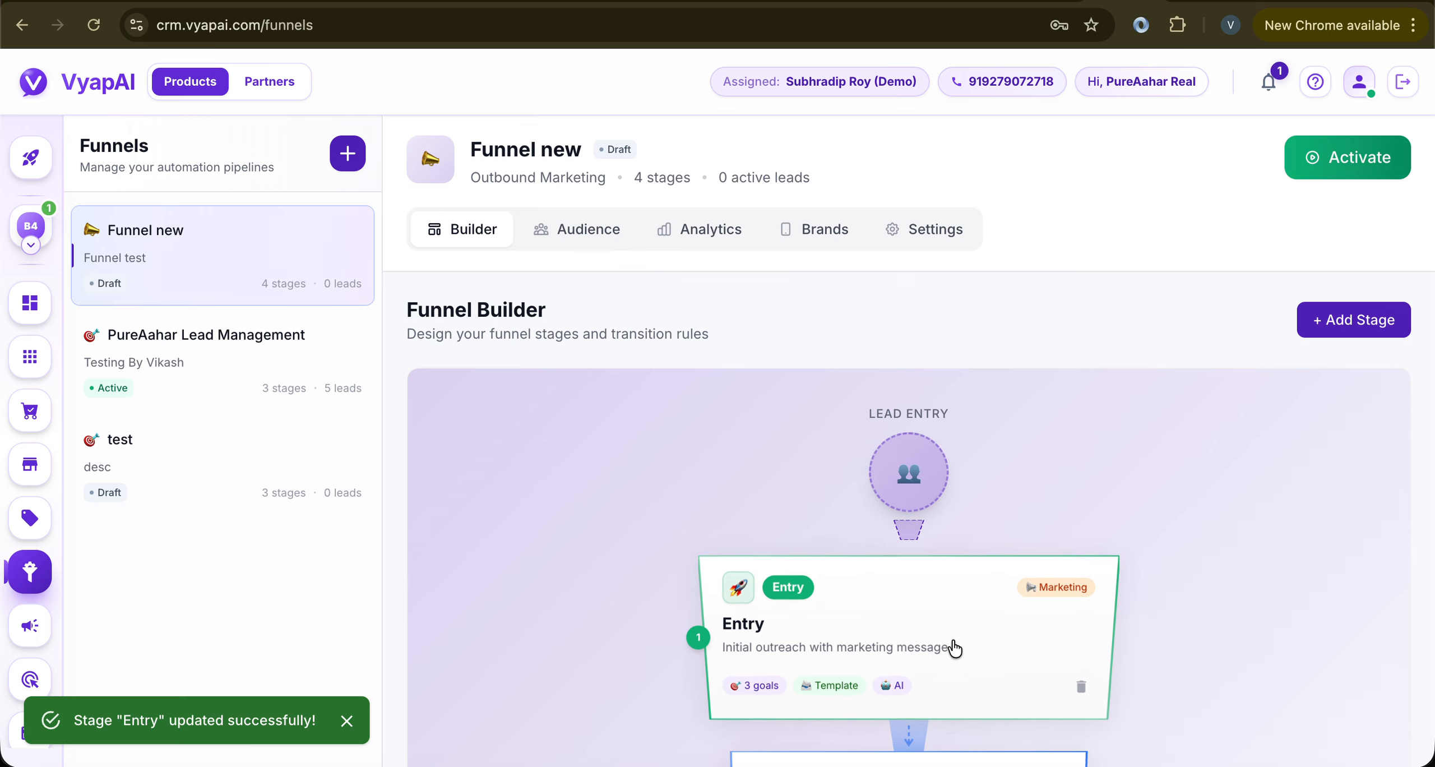
Reopen the Entry stage's template message settings and choose the PureAahar Real brand
click(920, 637)
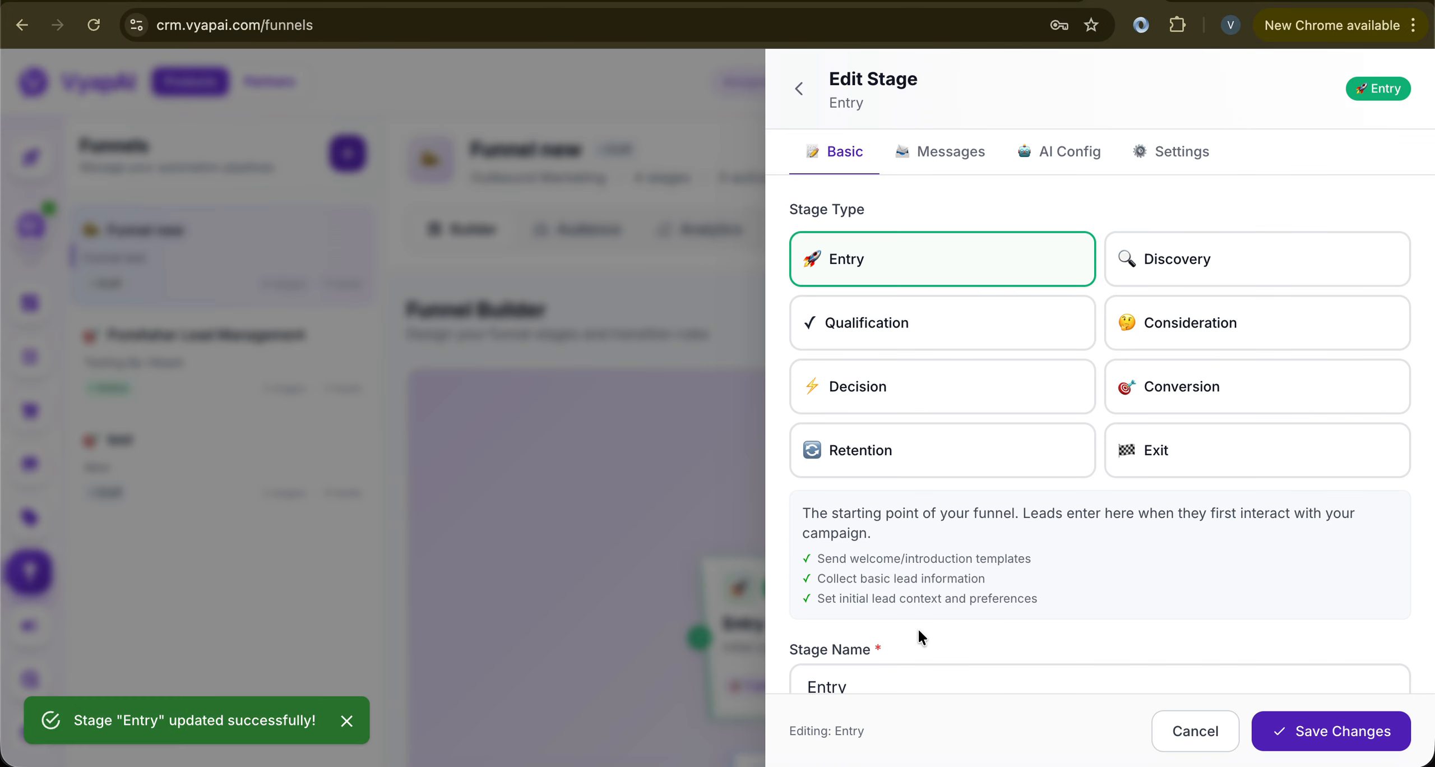
click(981, 149)
click(1225, 418)
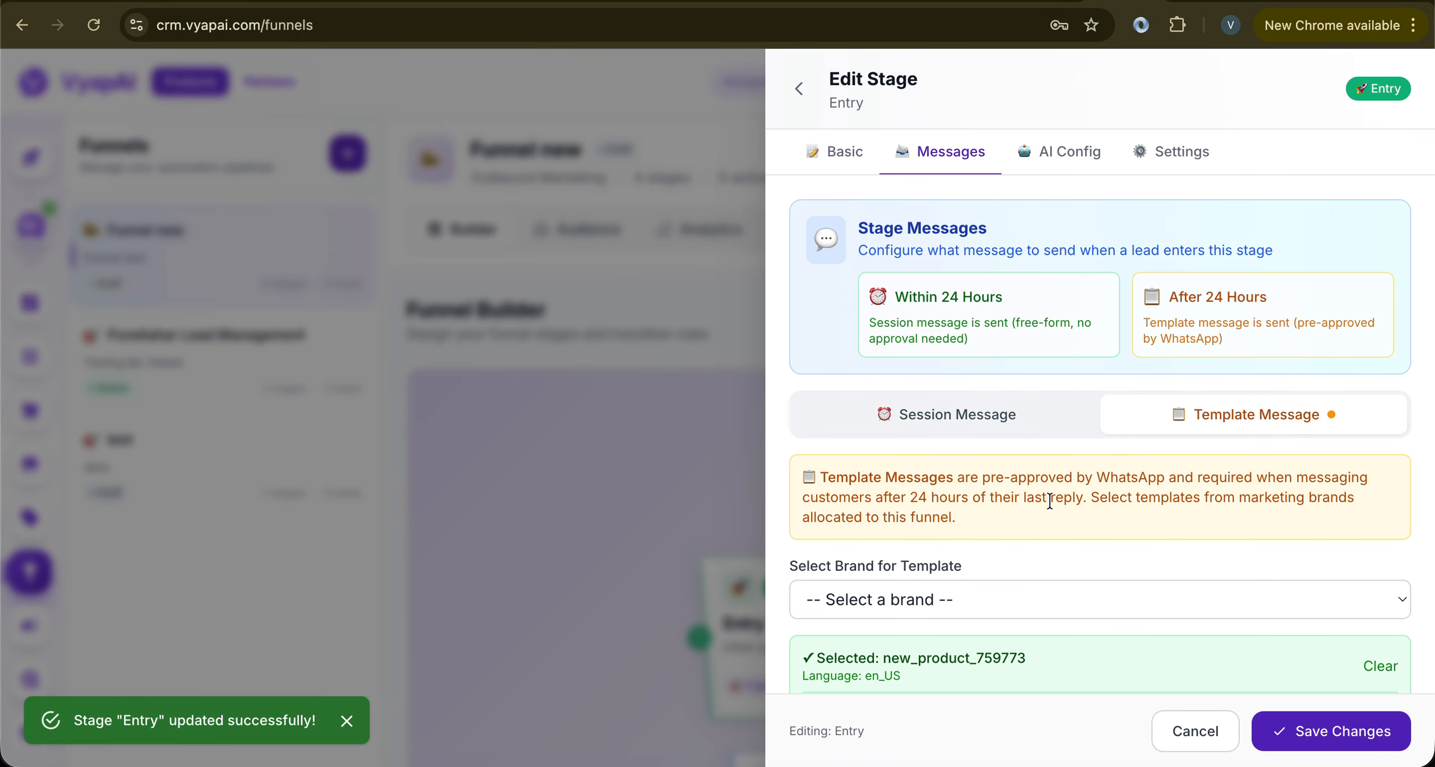
scroll(1008, 526, down, 3)
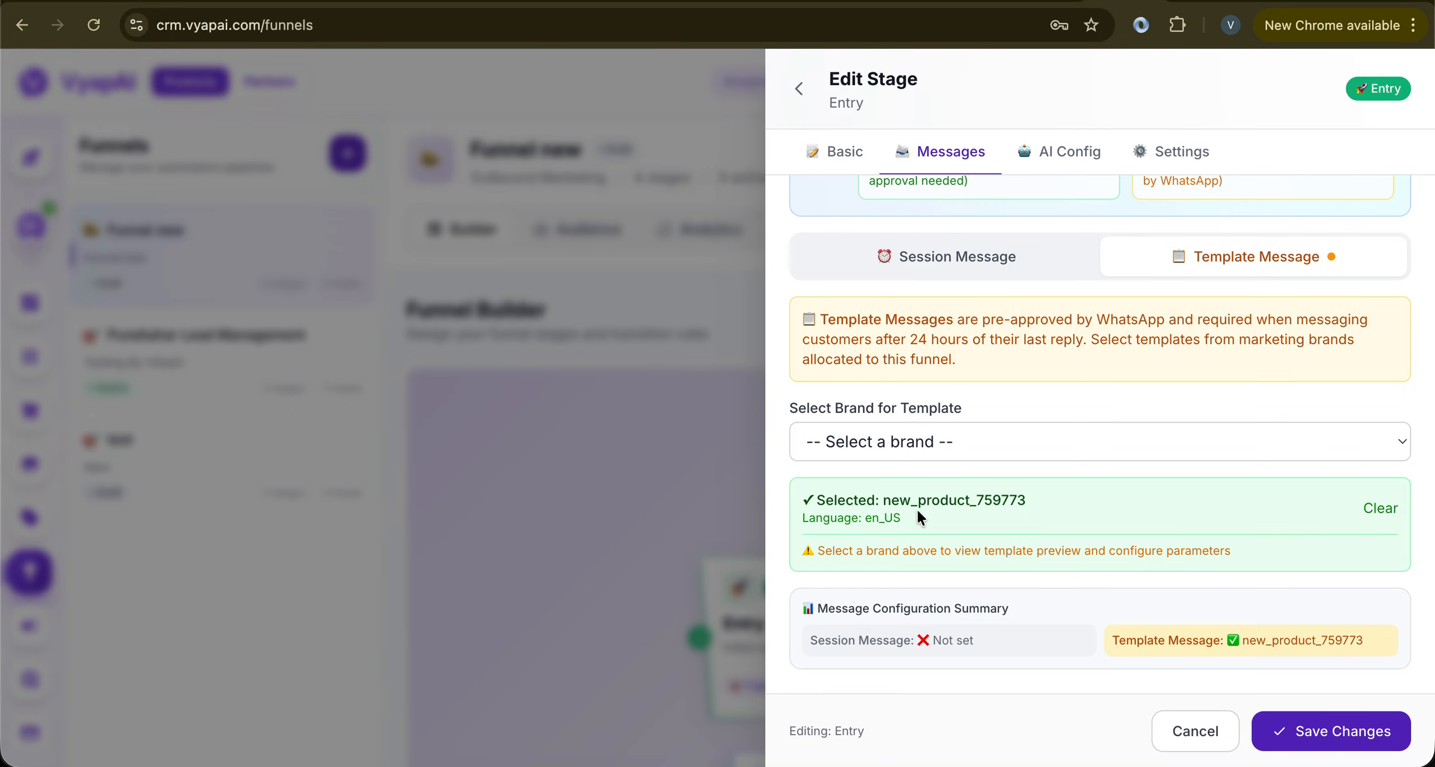
click(961, 430)
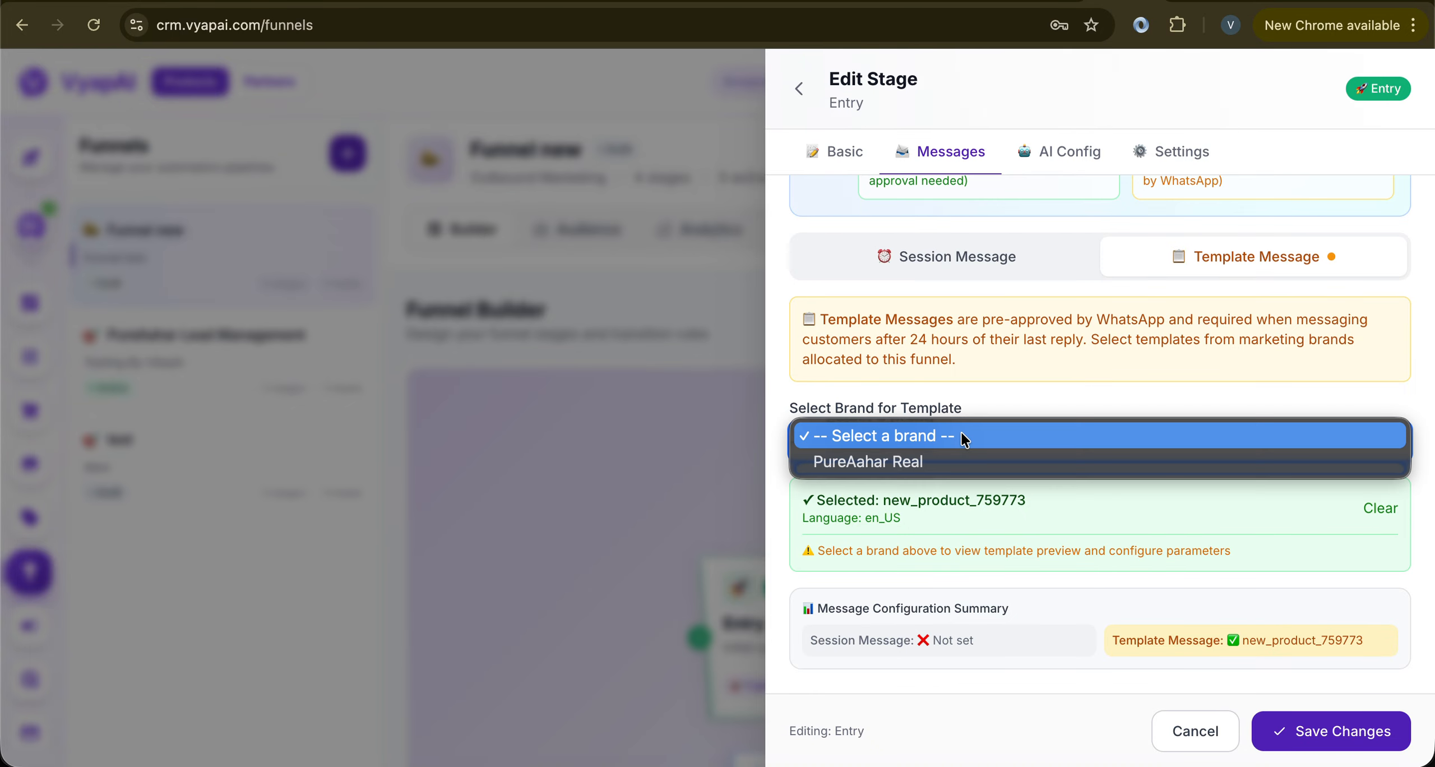
click(925, 449)
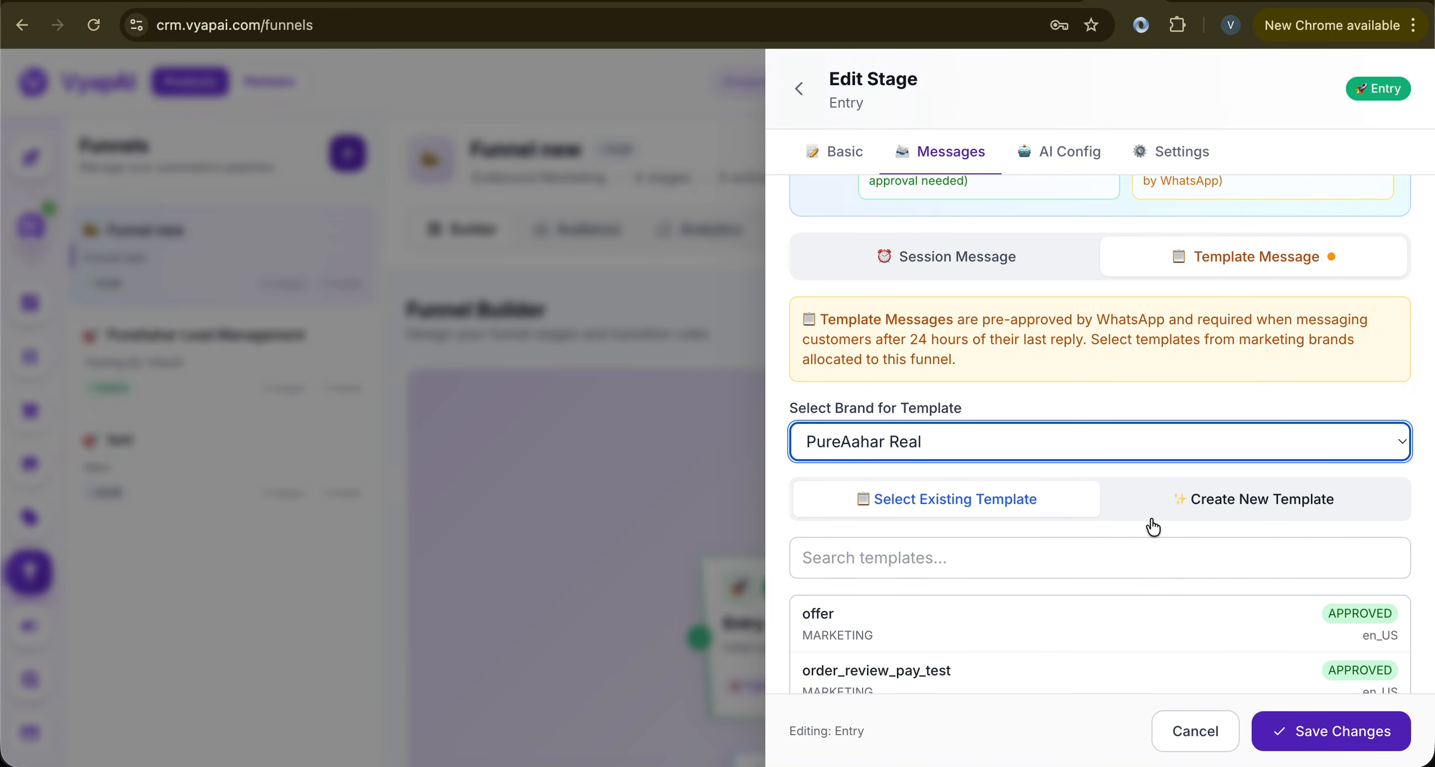
Check that new_product_759773 is still the selected template and save the stage
scroll(1071, 548, down, 5)
scroll(949, 487, down, 5)
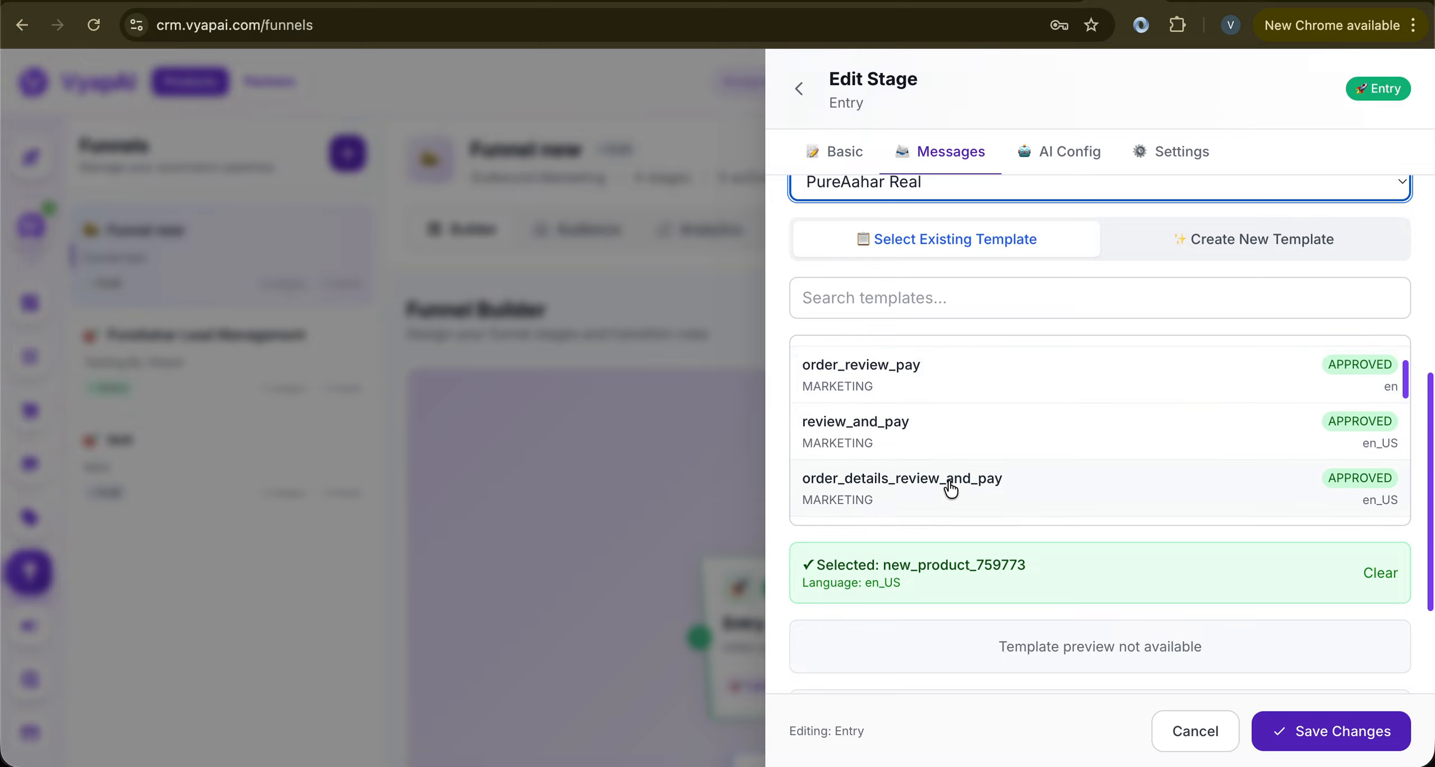
scroll(950, 488, down, 10)
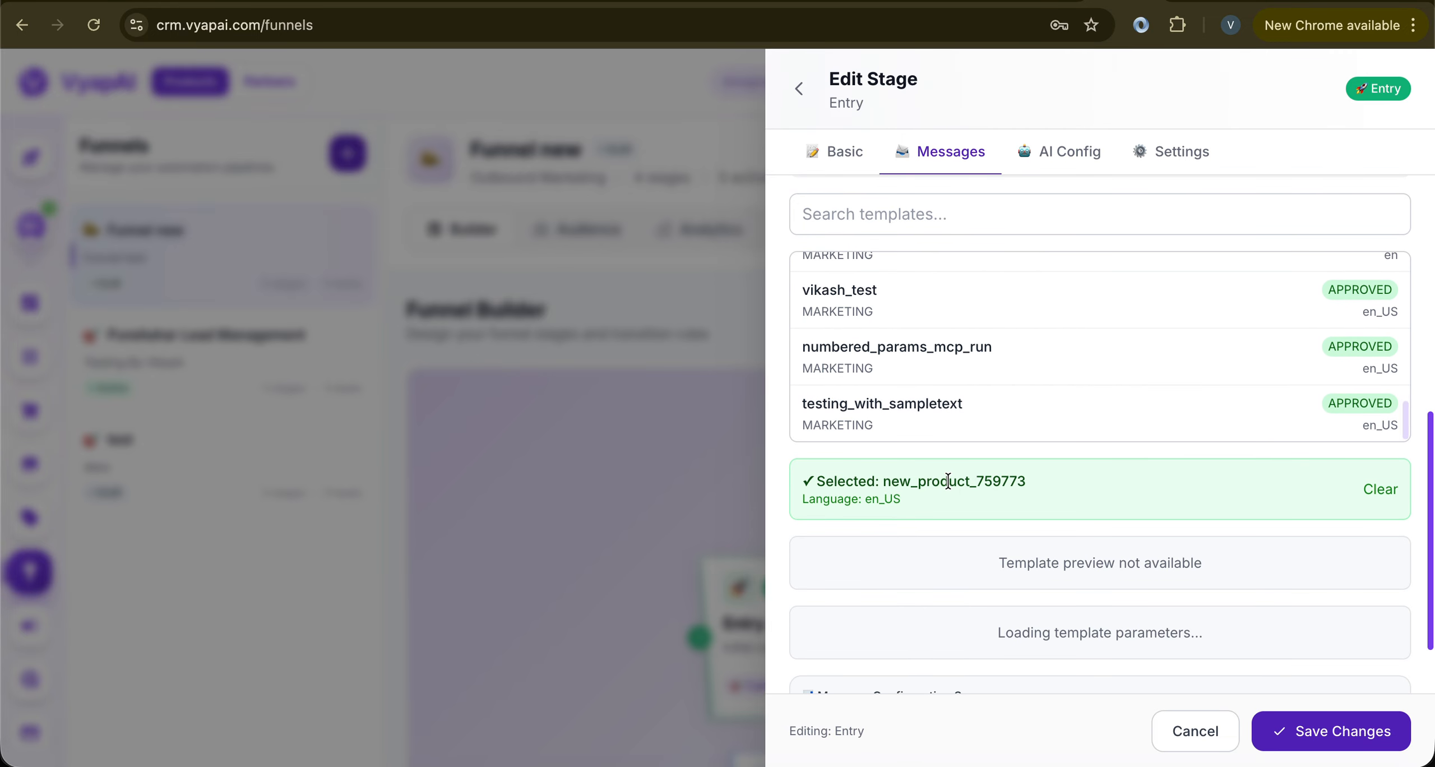
drag(884, 478, 1002, 481)
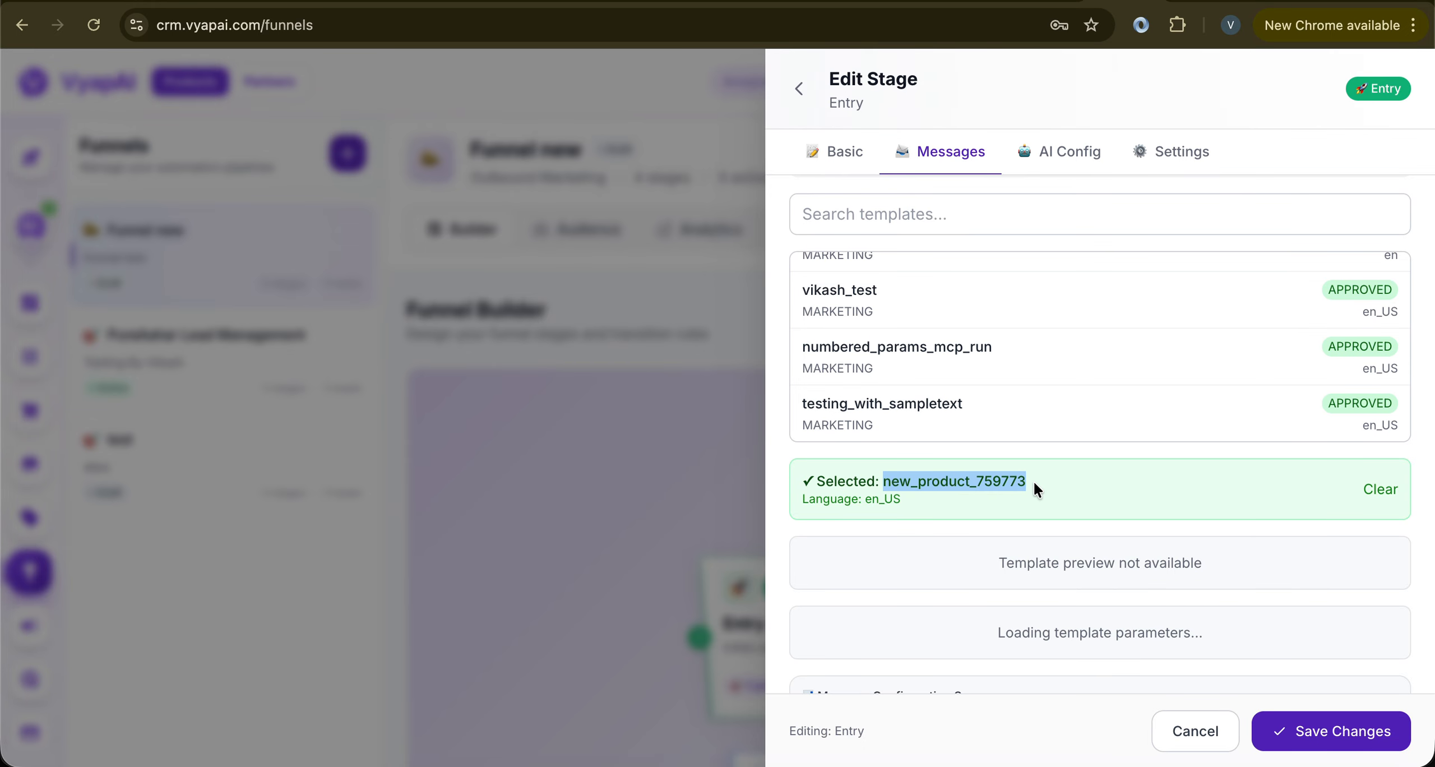
scroll(1034, 479, down, 3)
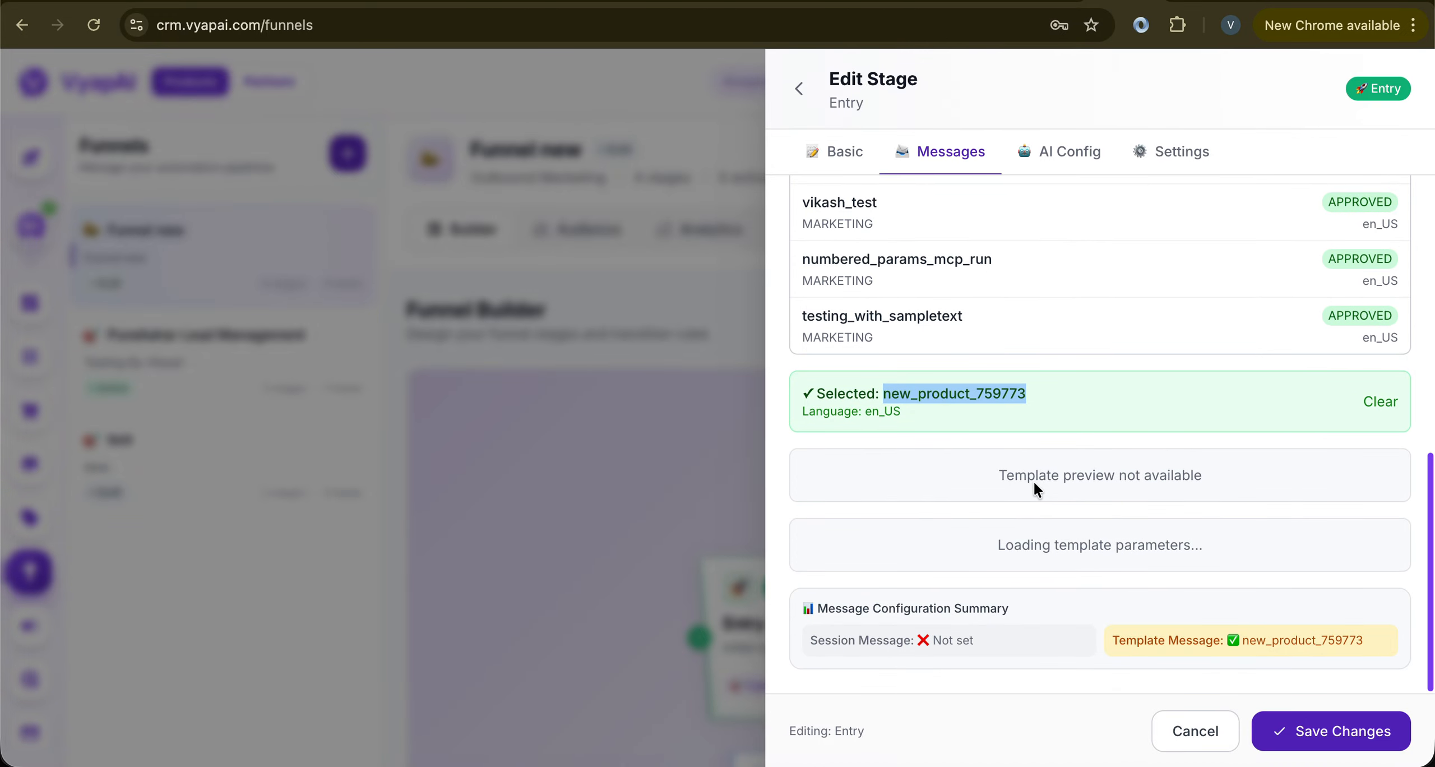
scroll(1050, 386, up, 5)
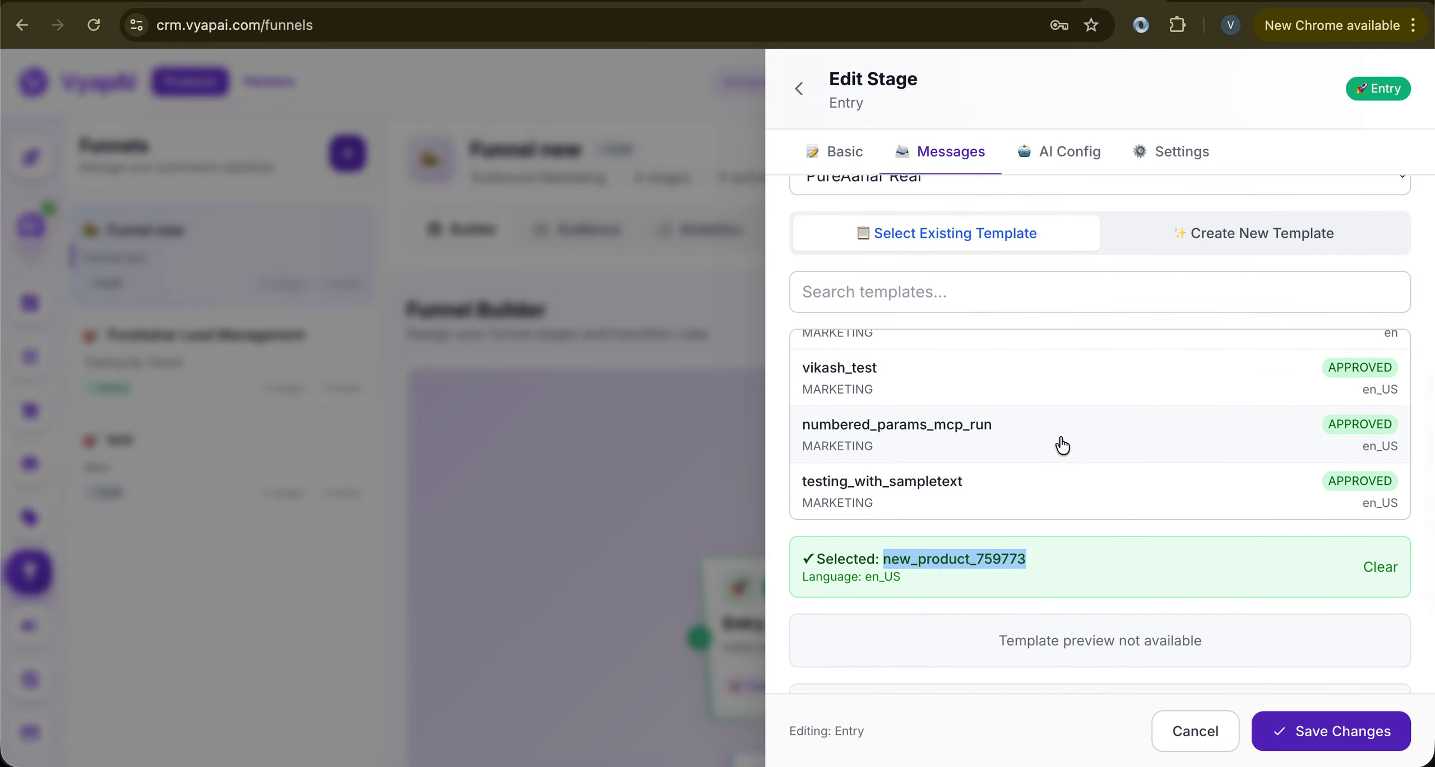
scroll(1068, 440, up, 5)
scroll(1328, 398, up, 2)
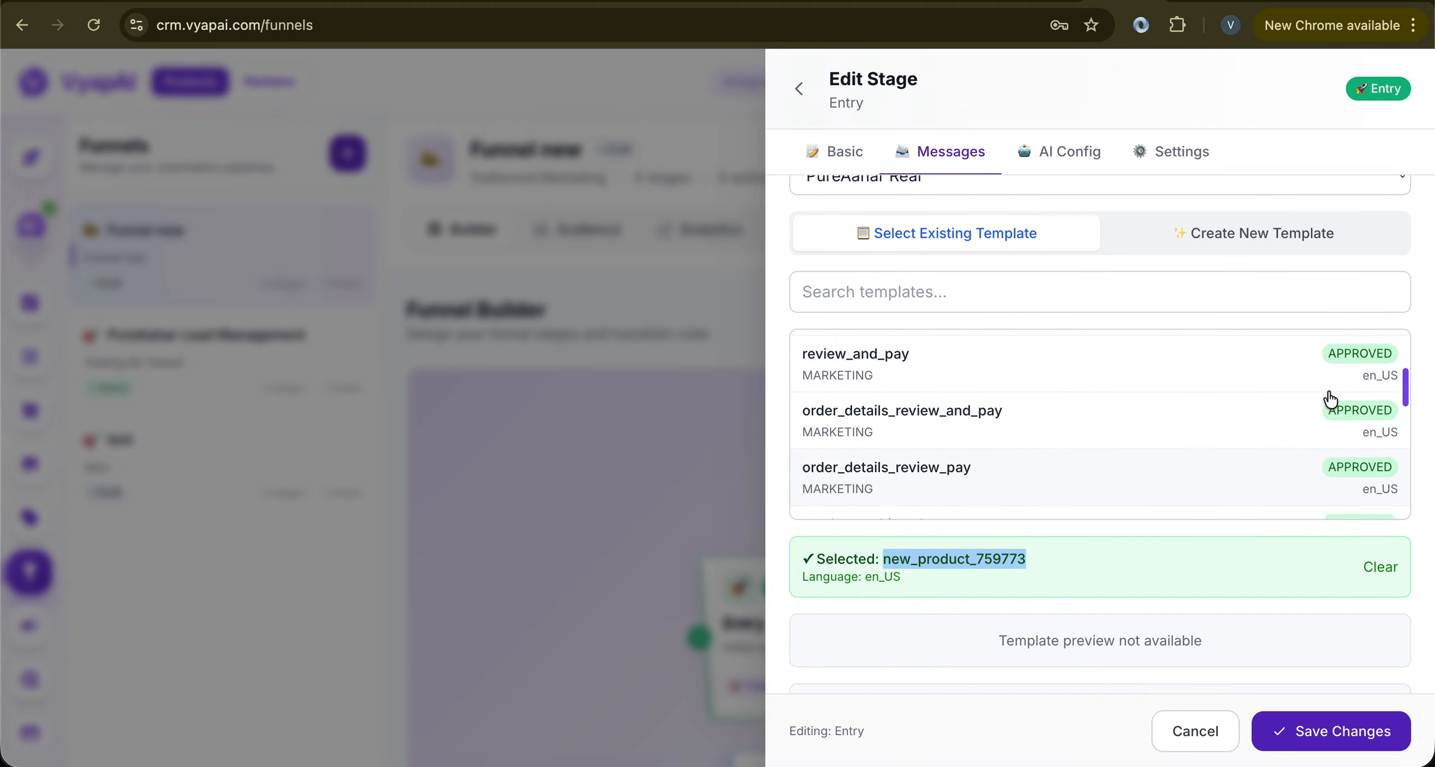
scroll(1330, 399, up, 3)
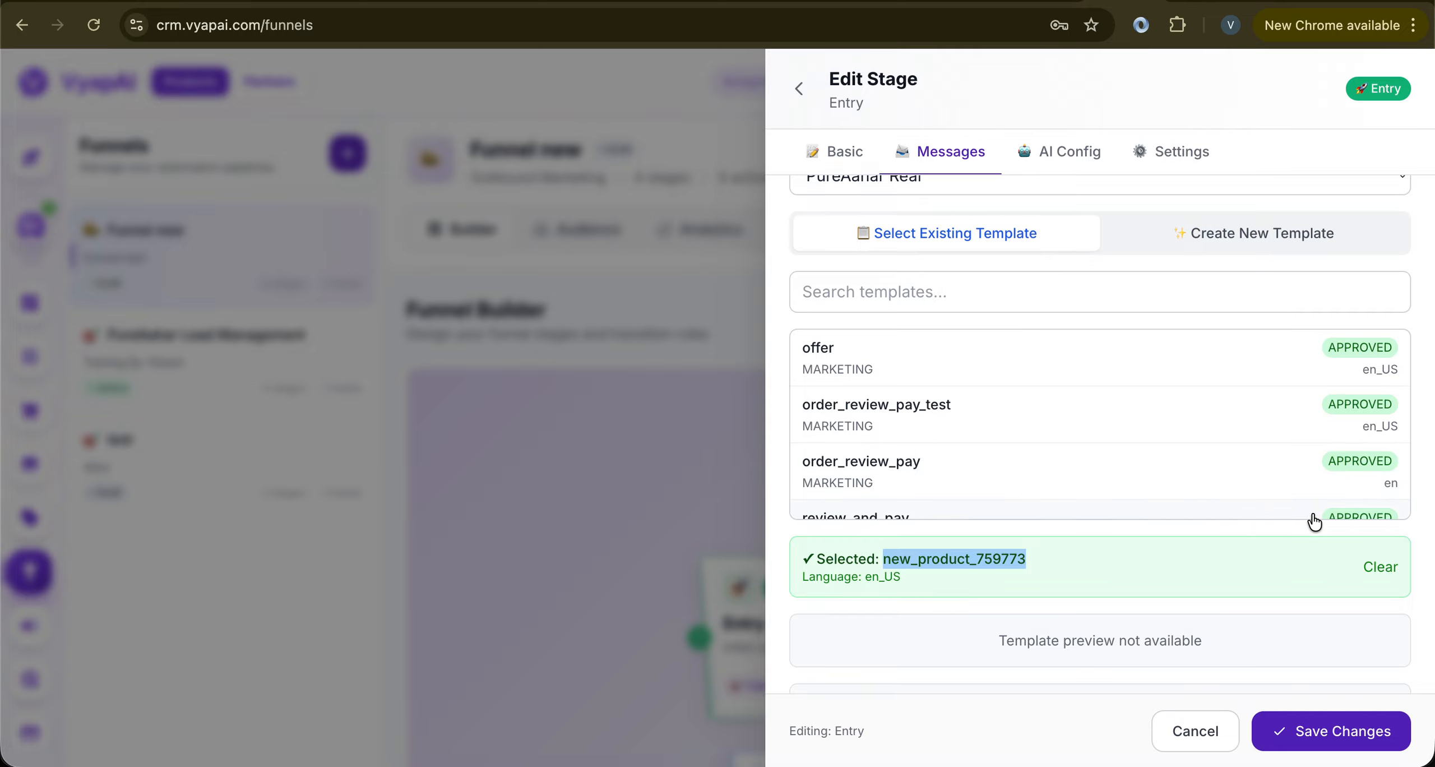
scroll(1314, 522, down, 5)
click(1299, 729)
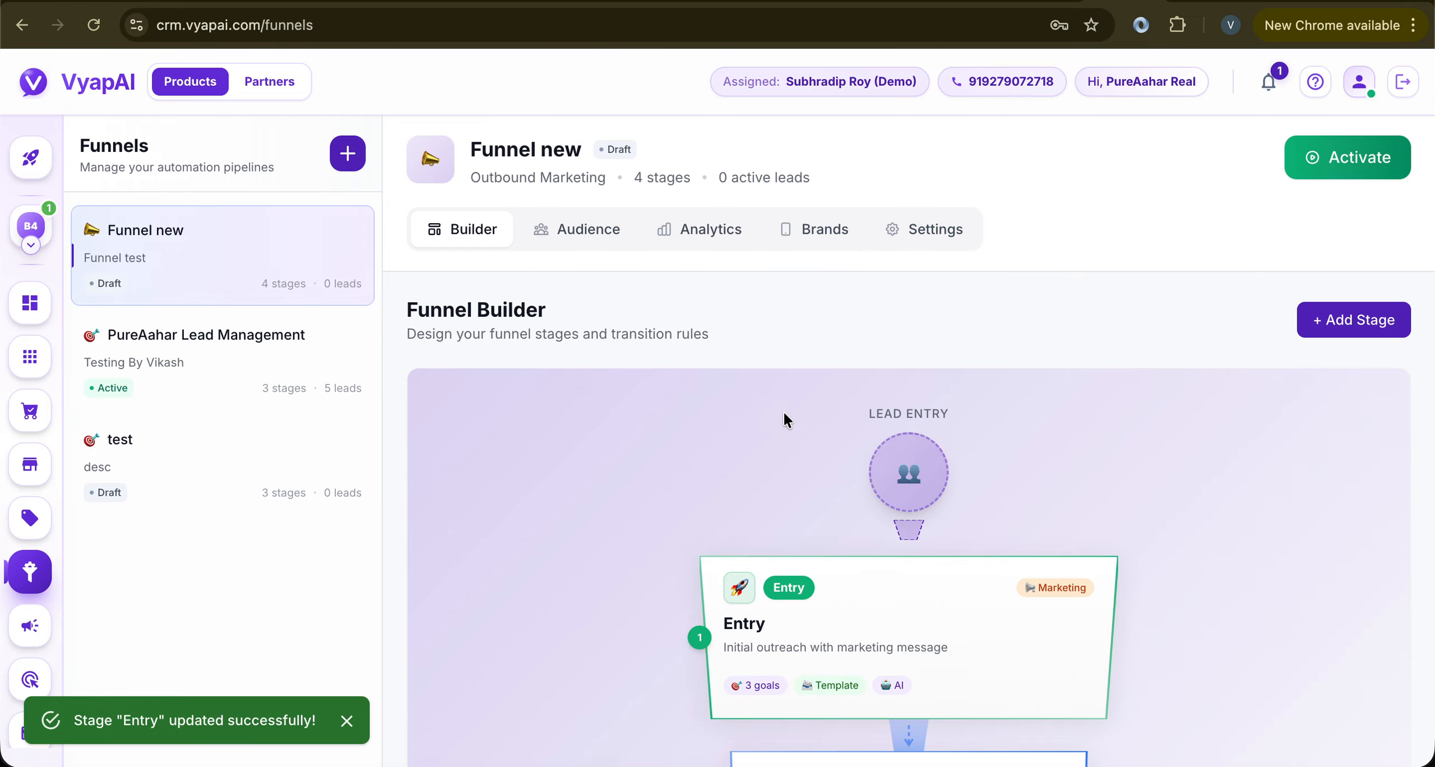
Look over the Billing & Plans page and the WhatsApp Templates settings
click(21, 731)
scroll(24, 721, down, 2)
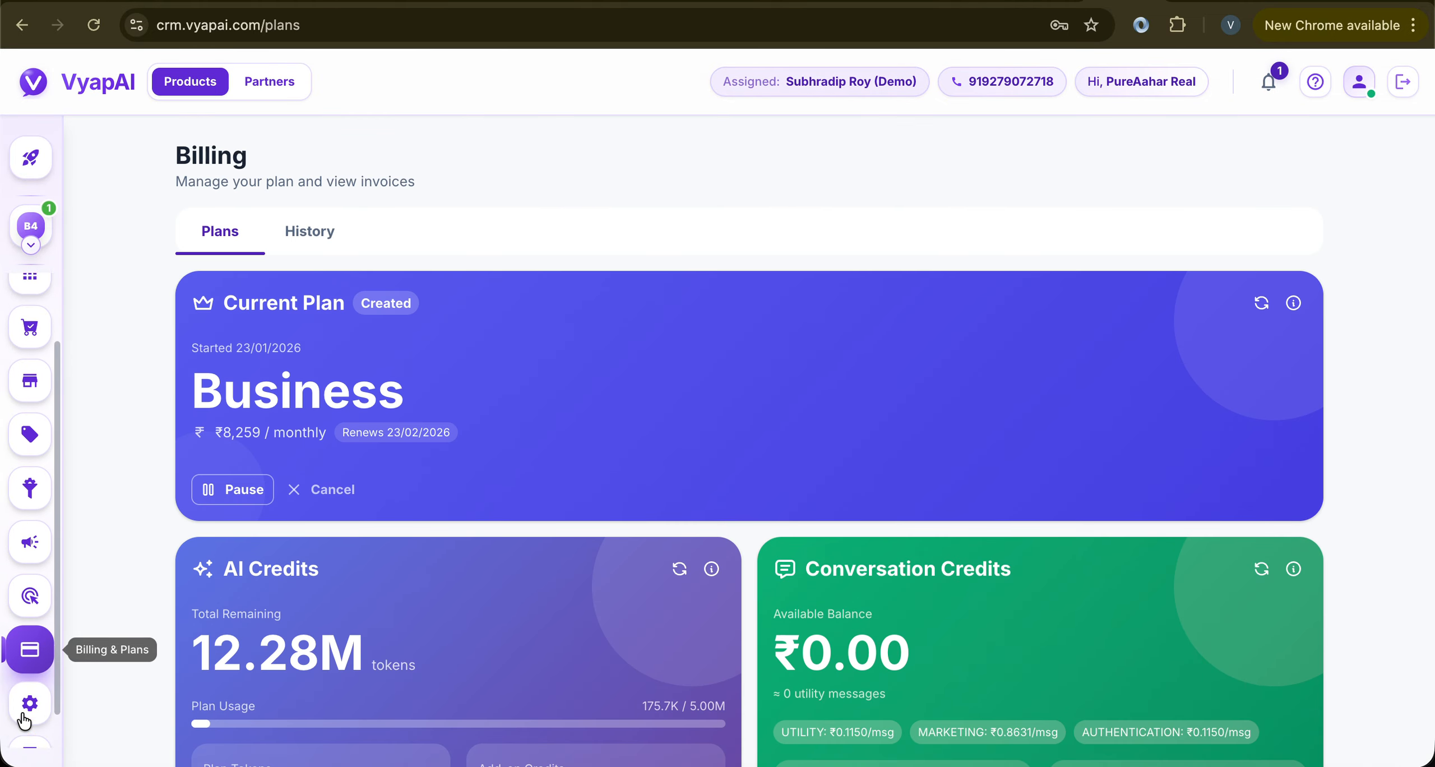
click(30, 665)
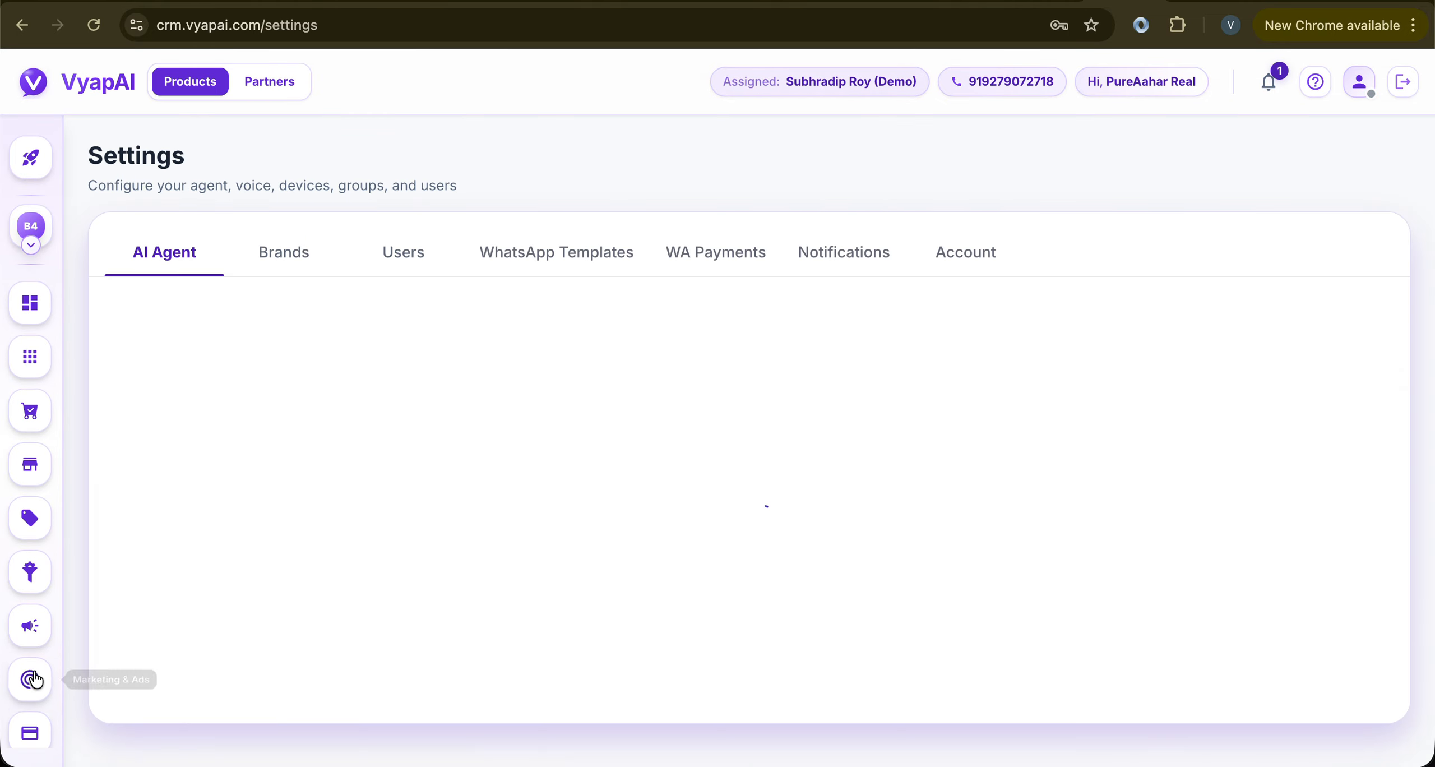
click(554, 270)
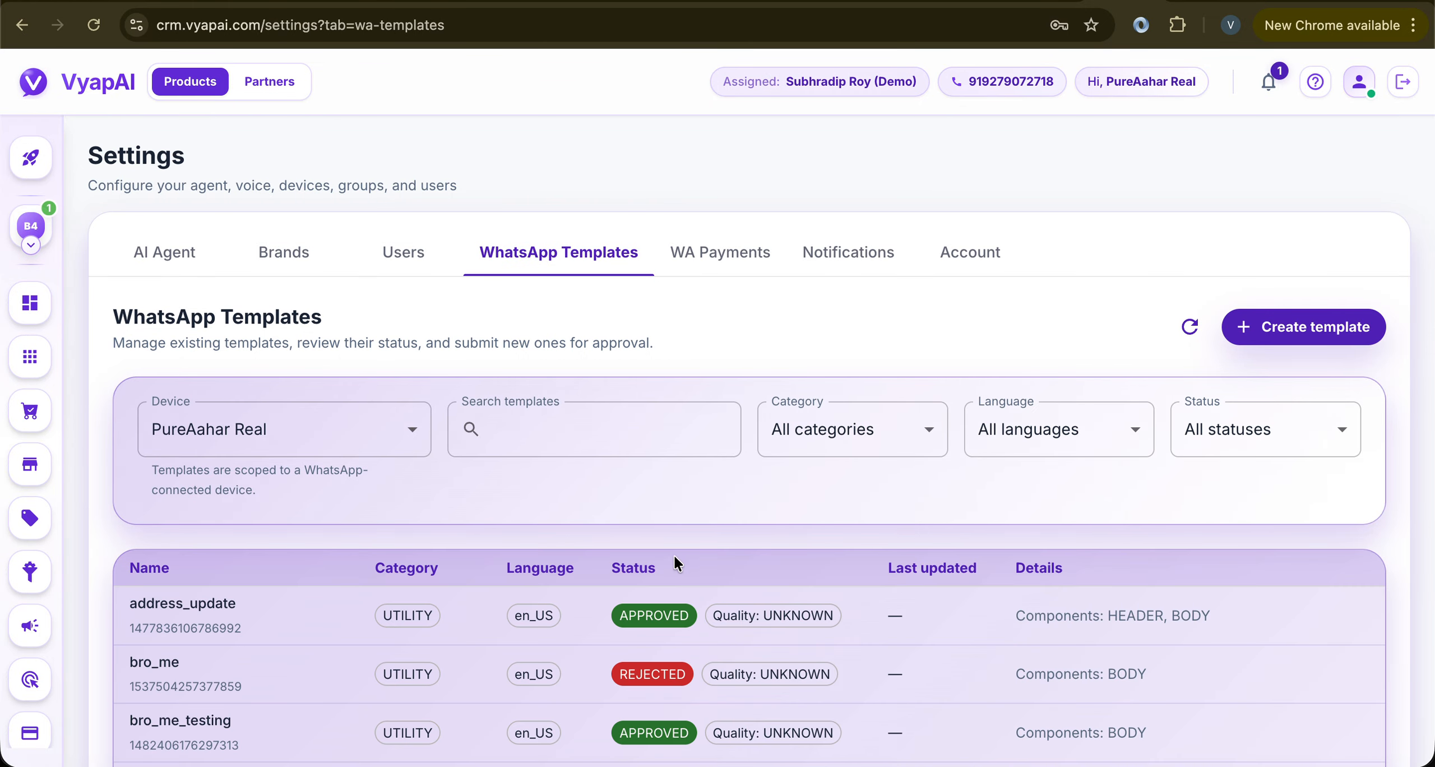
scroll(587, 609, down, 2)
Open and cancel the Create template form, then return to the chat inbox
click(1254, 256)
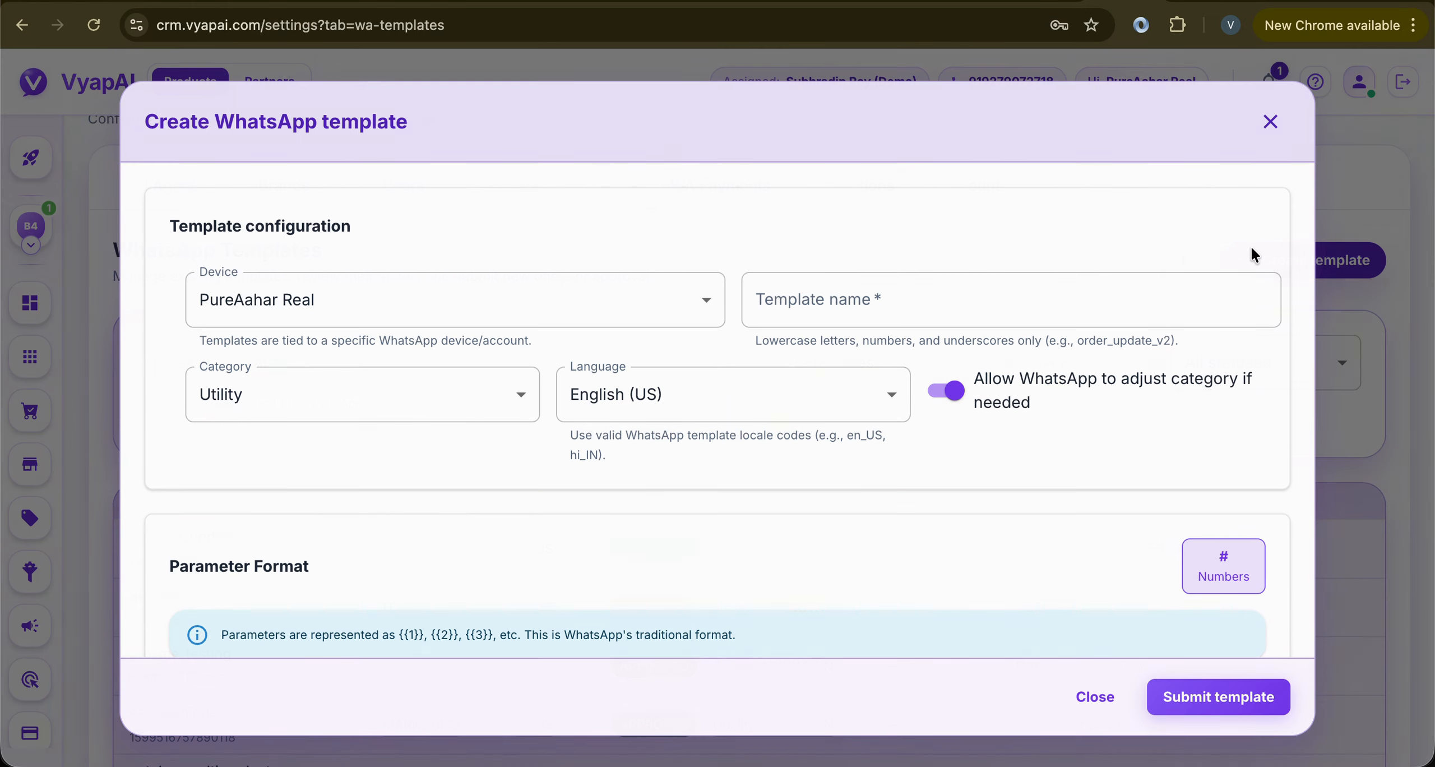
scroll(771, 520, down, 10)
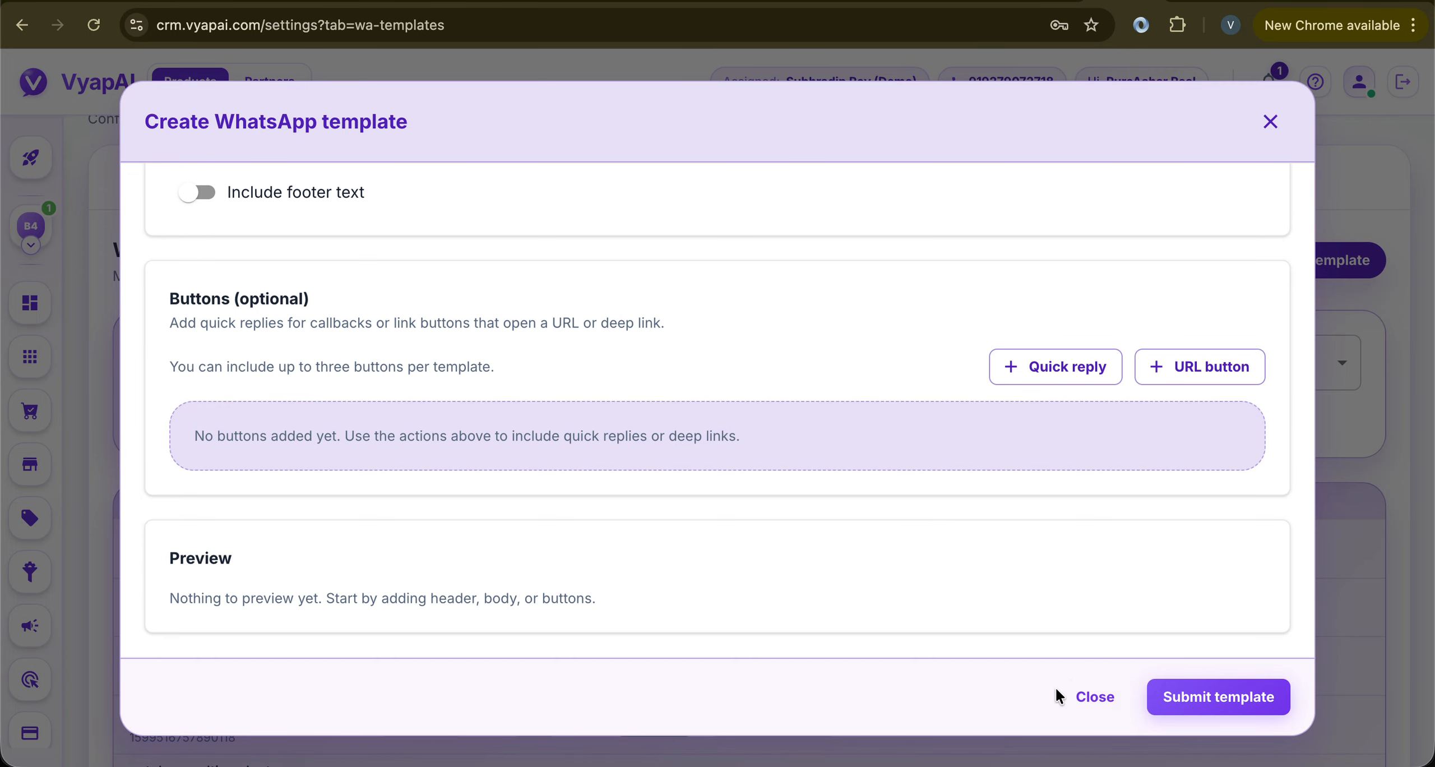
click(1093, 697)
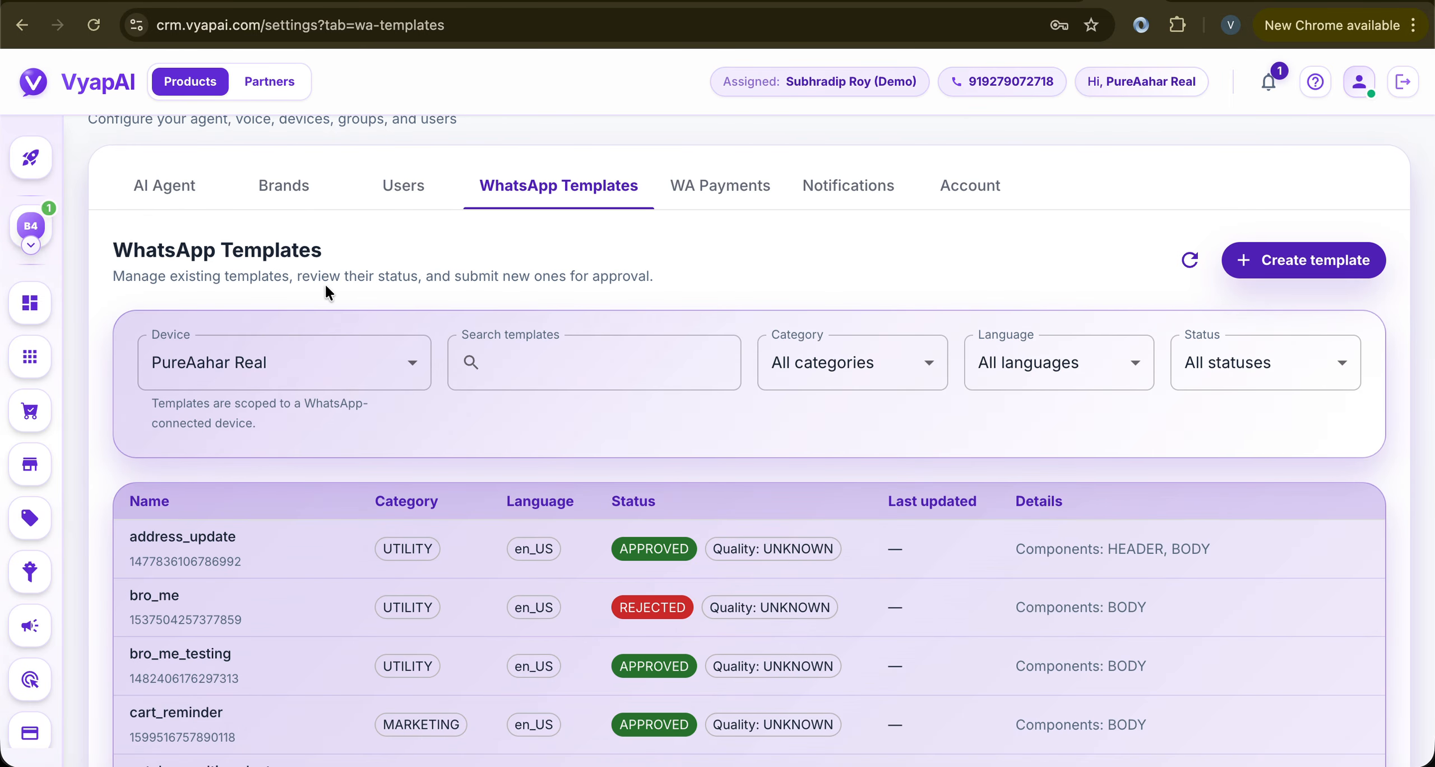
click(31, 224)
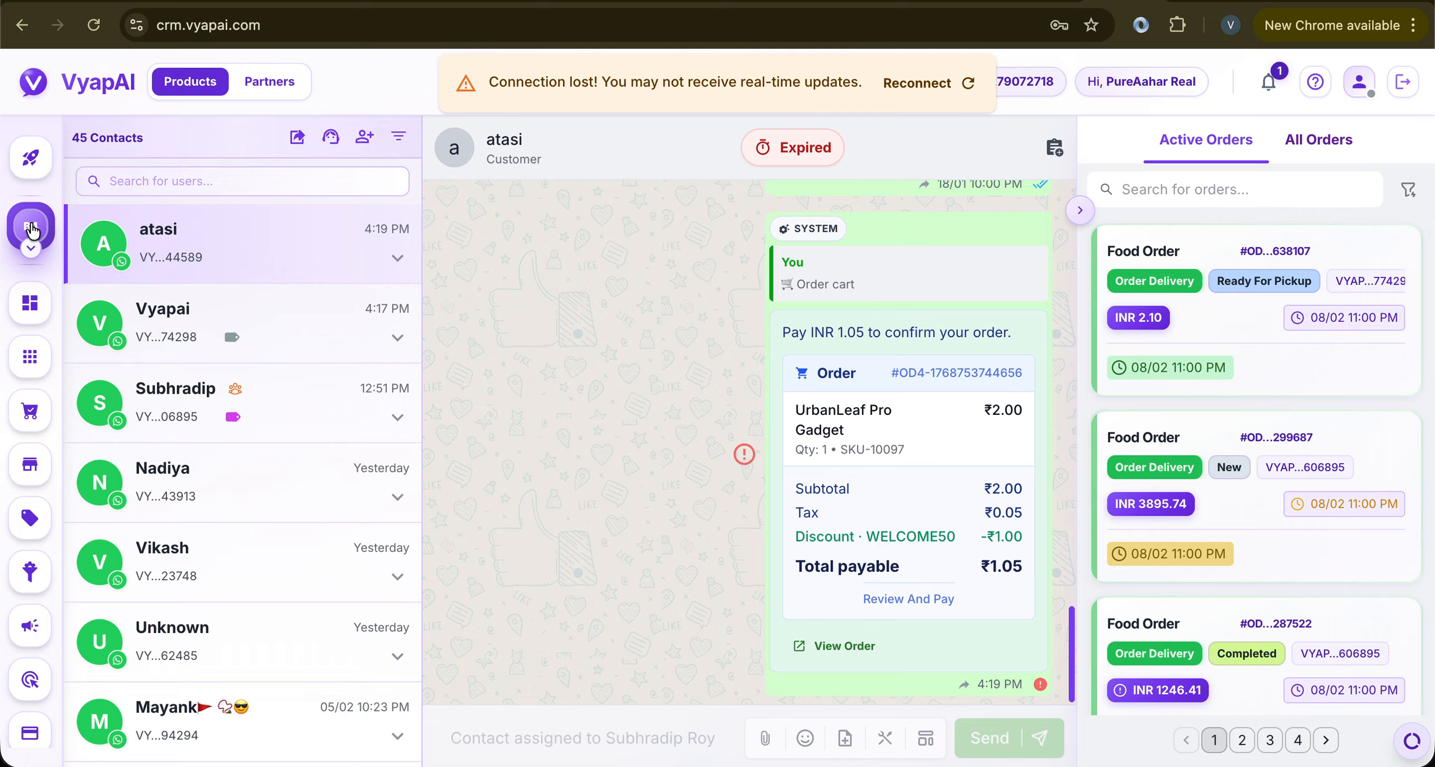
Pass through Onboarding and the dashboard to open Brand Management for PureAahar Real
click(35, 158)
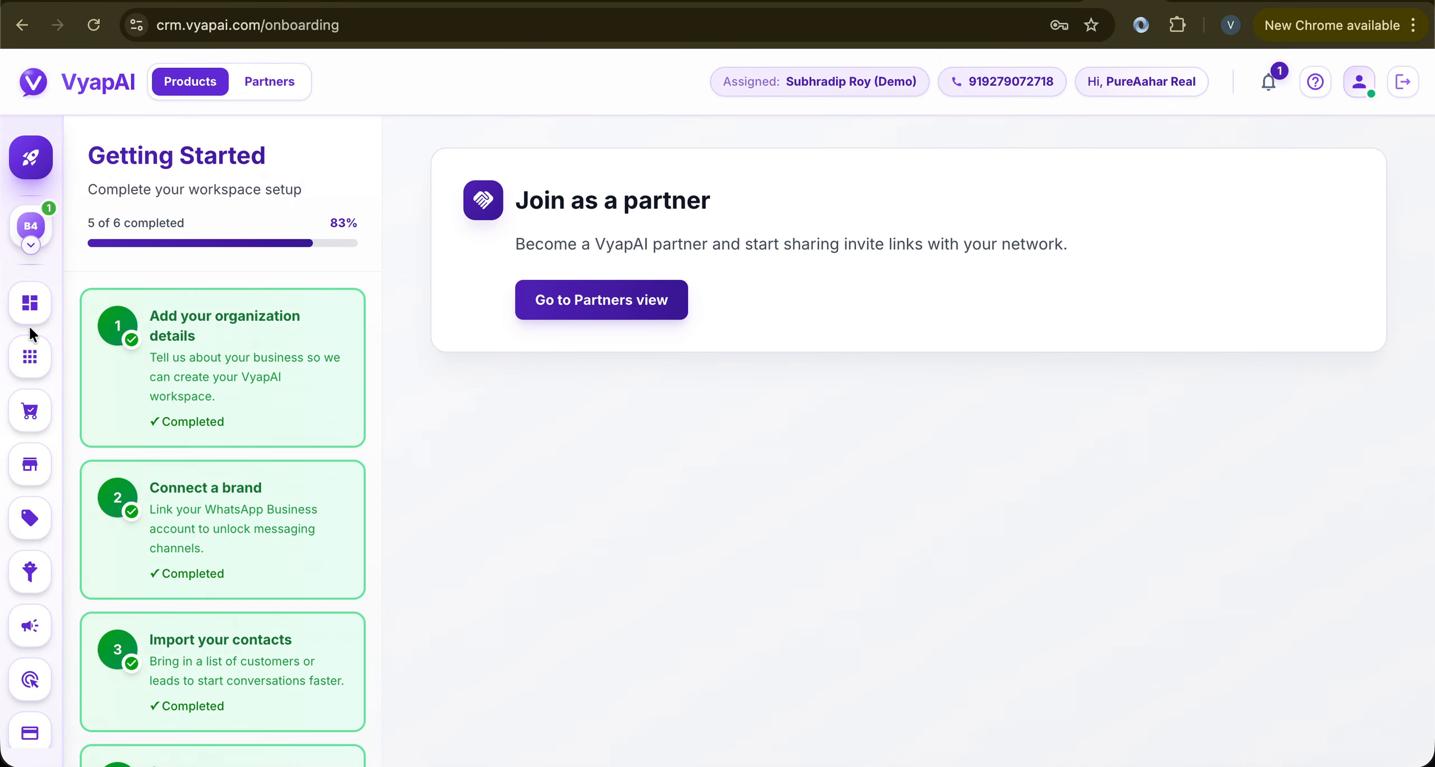
click(30, 303)
click(30, 356)
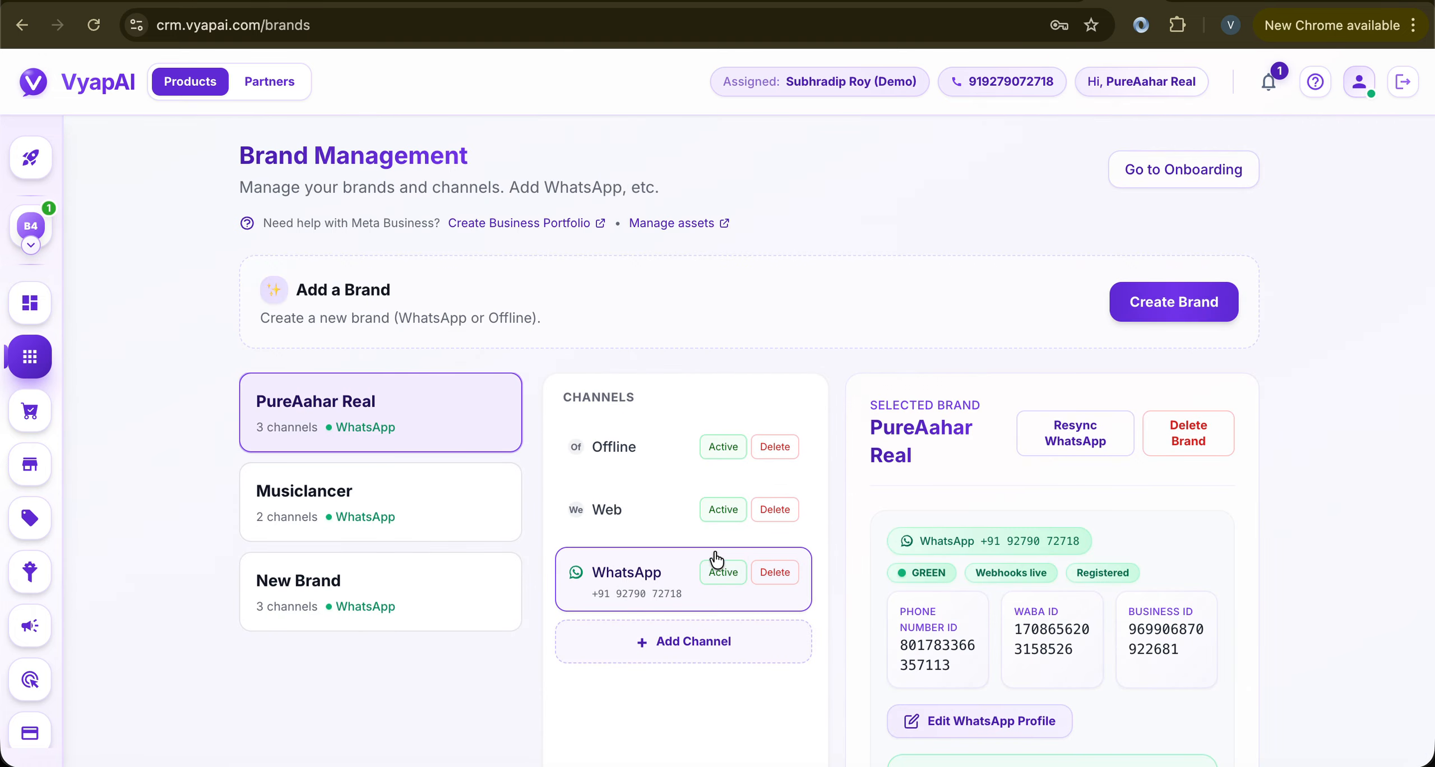
scroll(1072, 580, down, 1)
Open the brand's WhatsApp account in Meta and inspect the new_product template's details
click(962, 661)
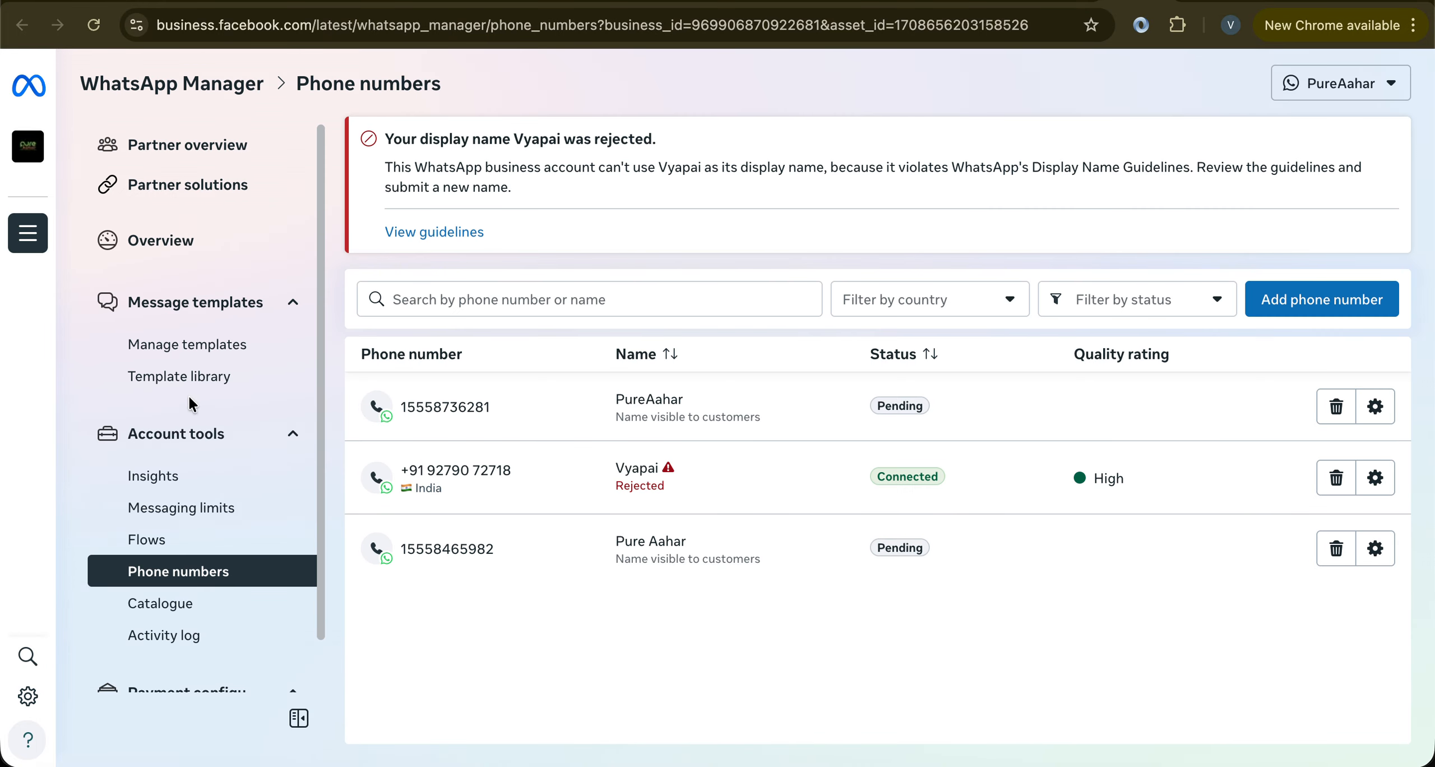
click(195, 346)
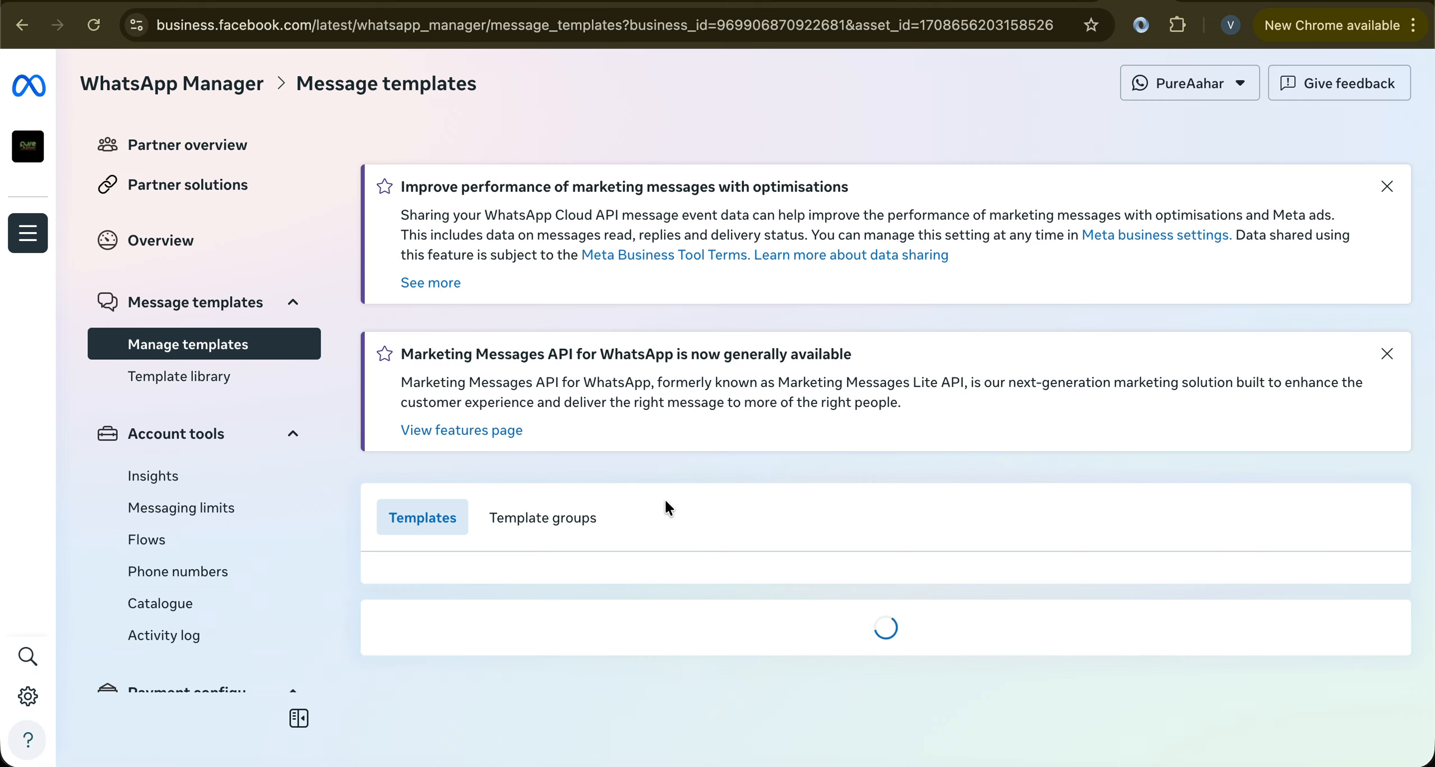
scroll(665, 498, down, 3)
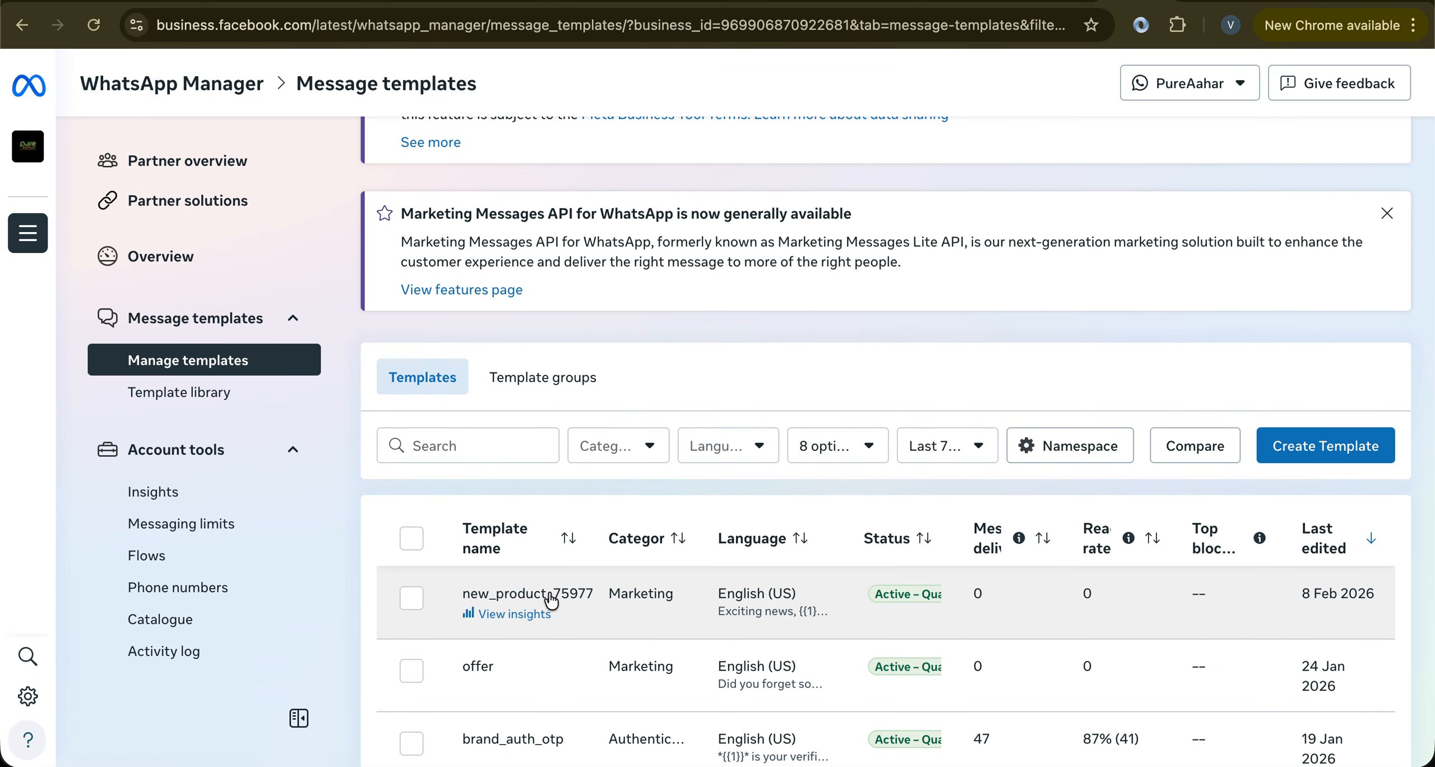
drag(547, 593, 593, 598)
click(594, 603)
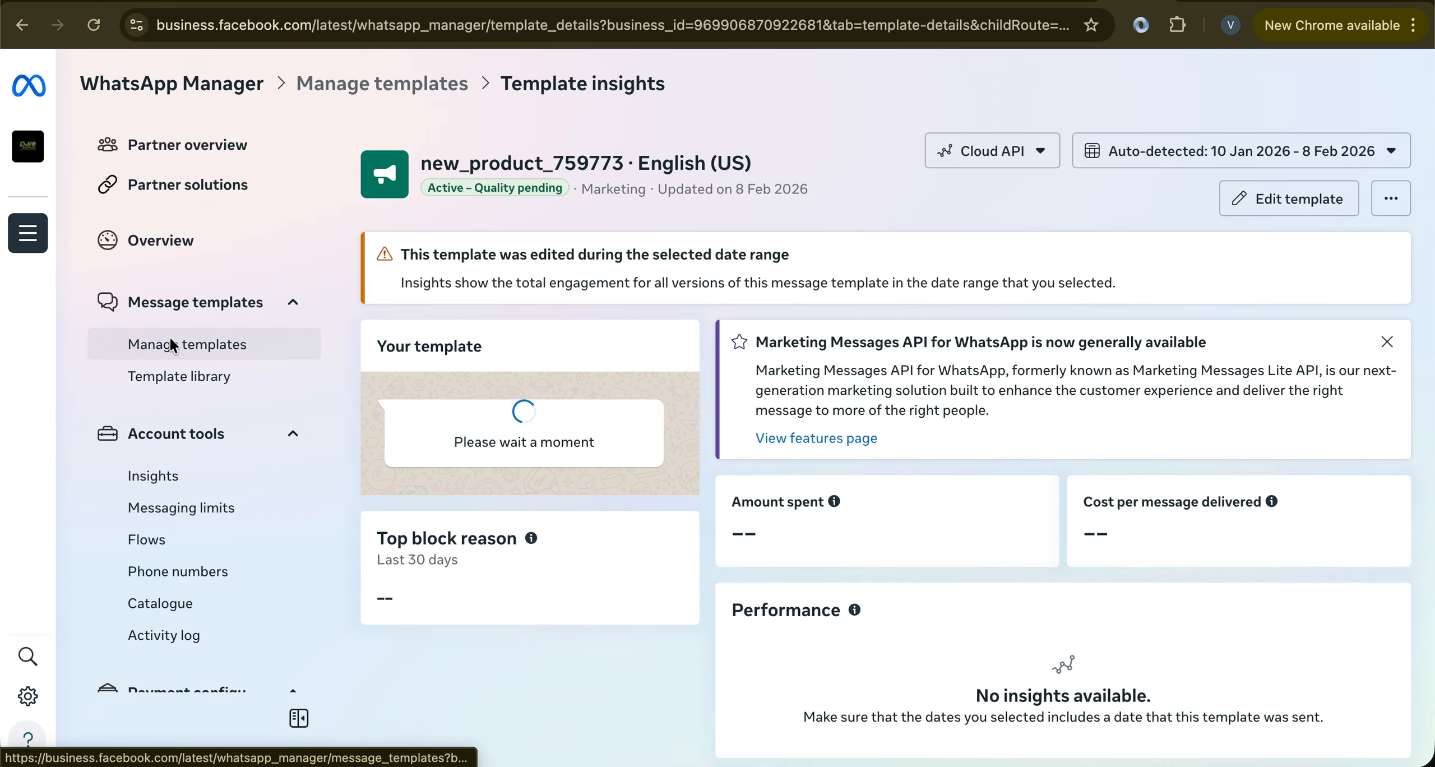
click(172, 340)
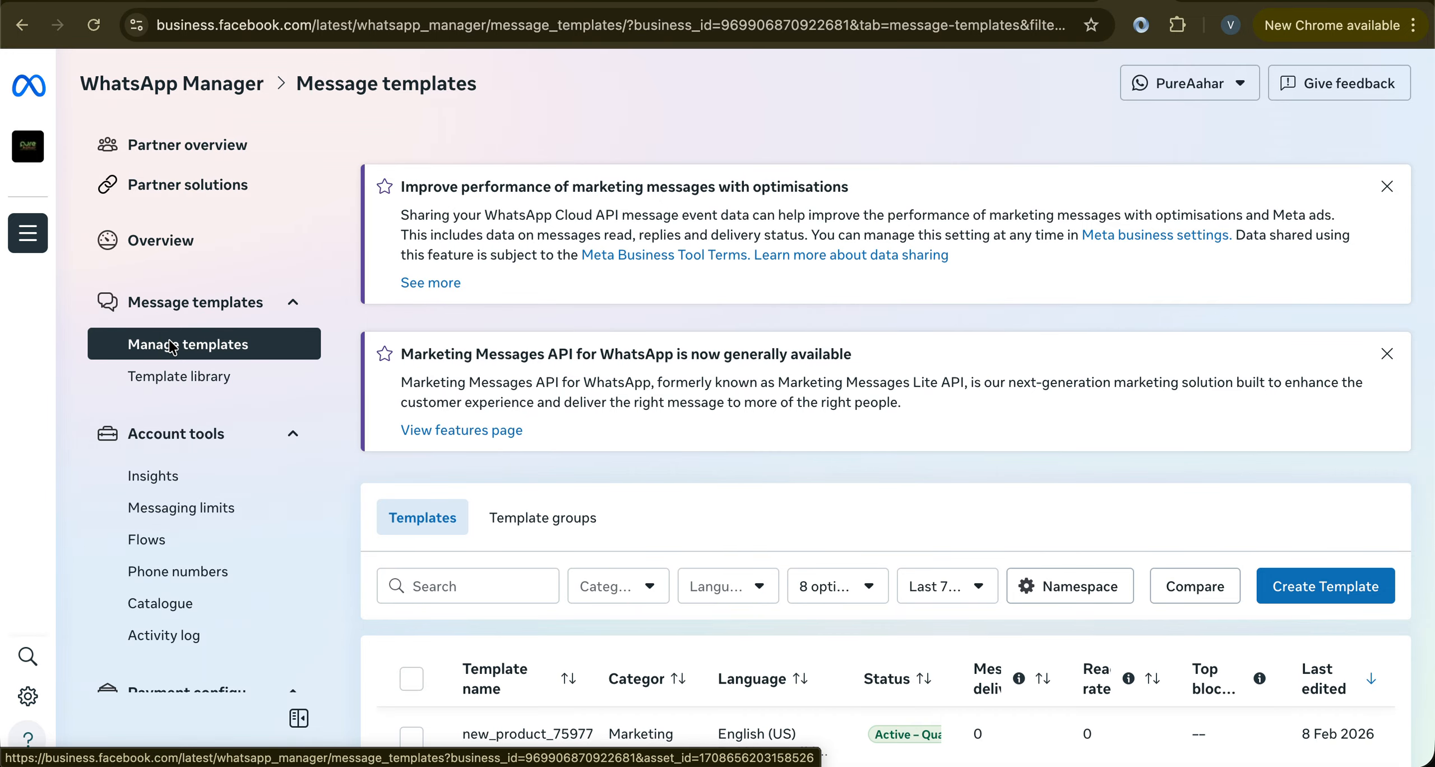
Start creating a new message template from the templates list
scroll(572, 428, down, 5)
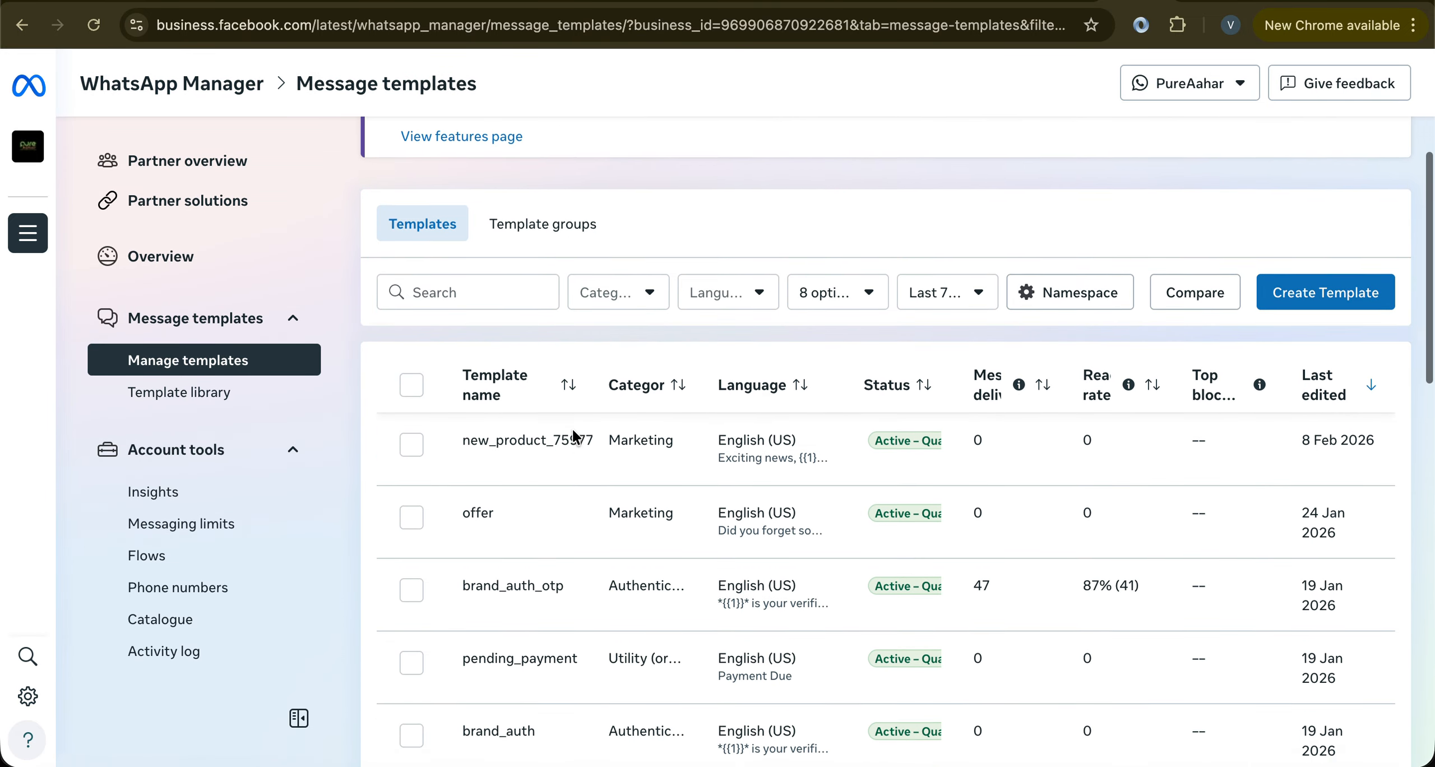
scroll(575, 434, down, 4)
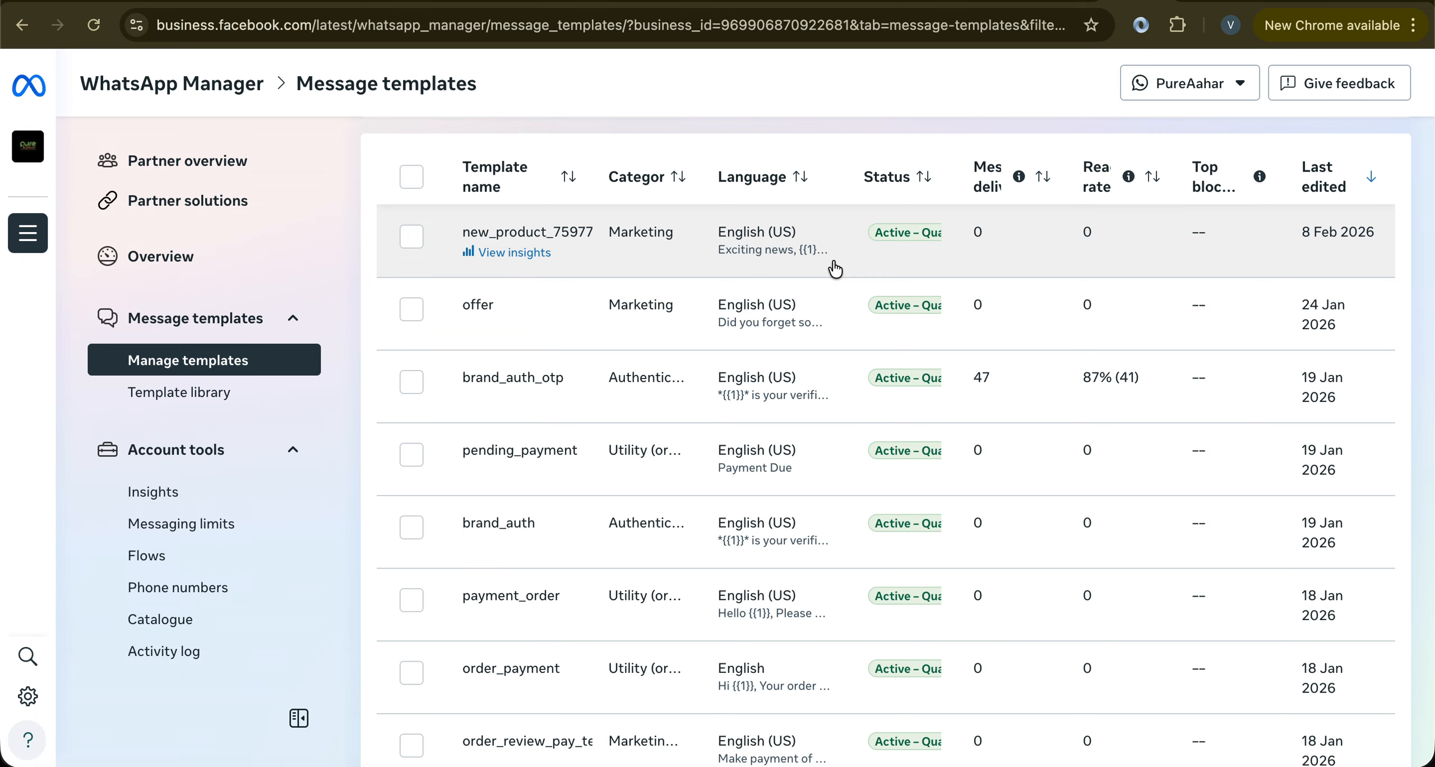
scroll(852, 259, up, 7)
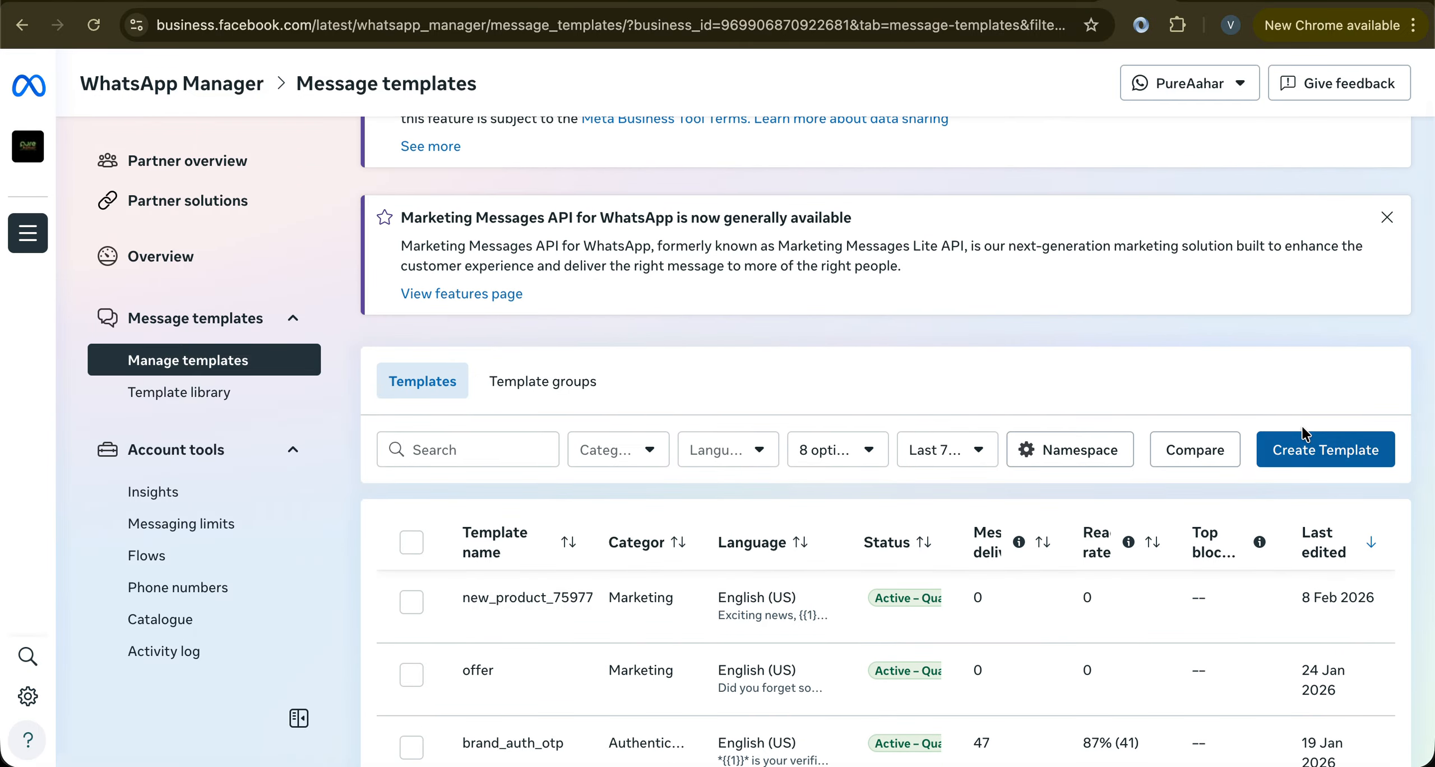
click(1301, 448)
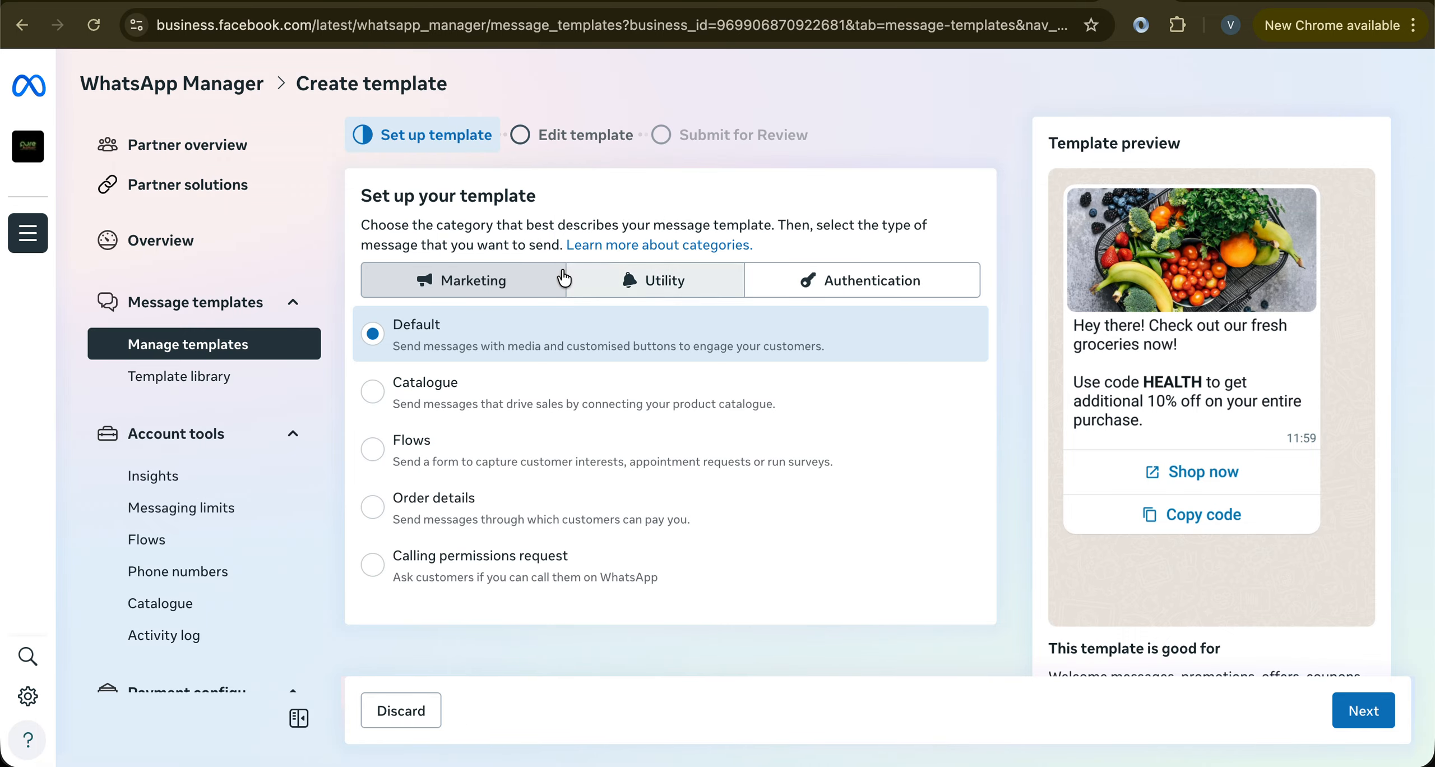
Settle on the Marketing category with Default type and continue to content editing
click(659, 281)
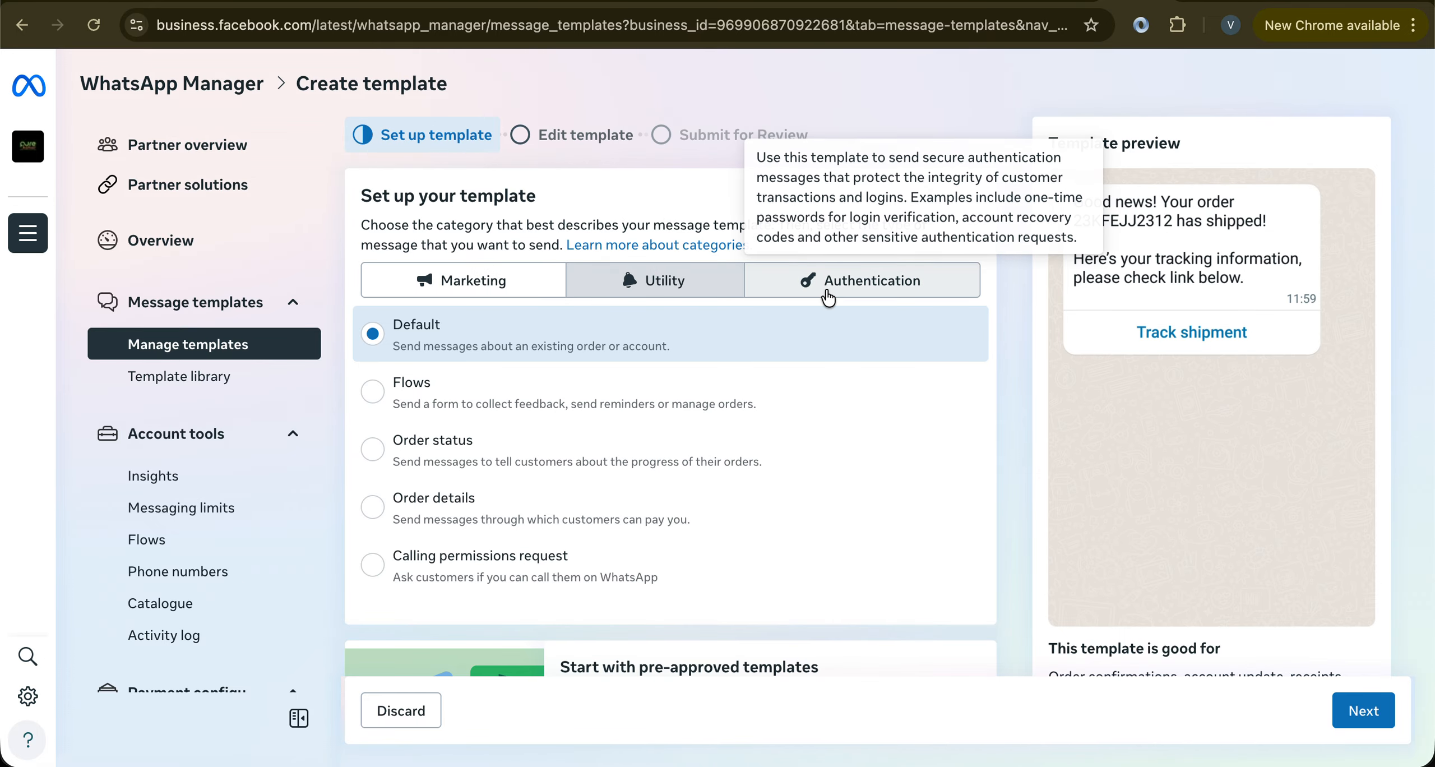
click(828, 298)
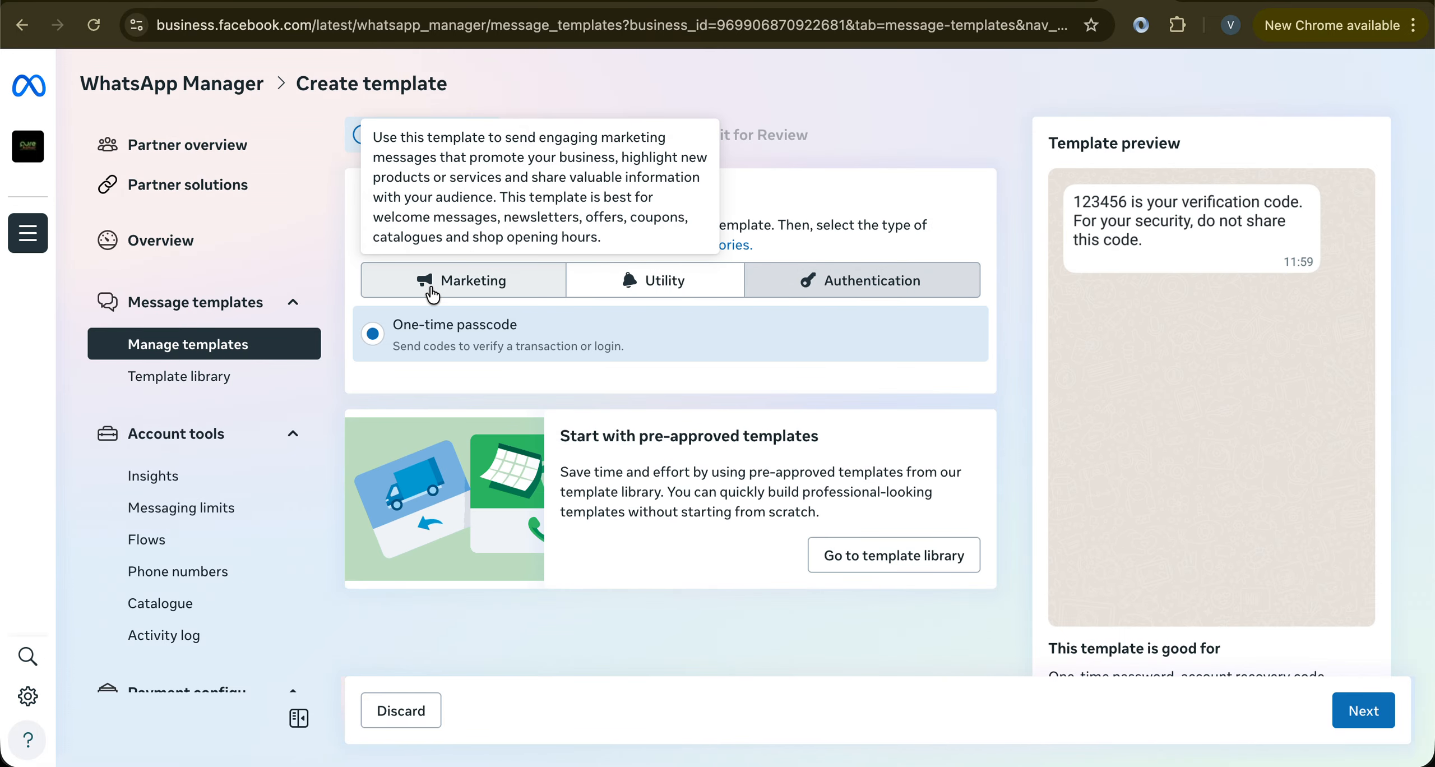
click(427, 284)
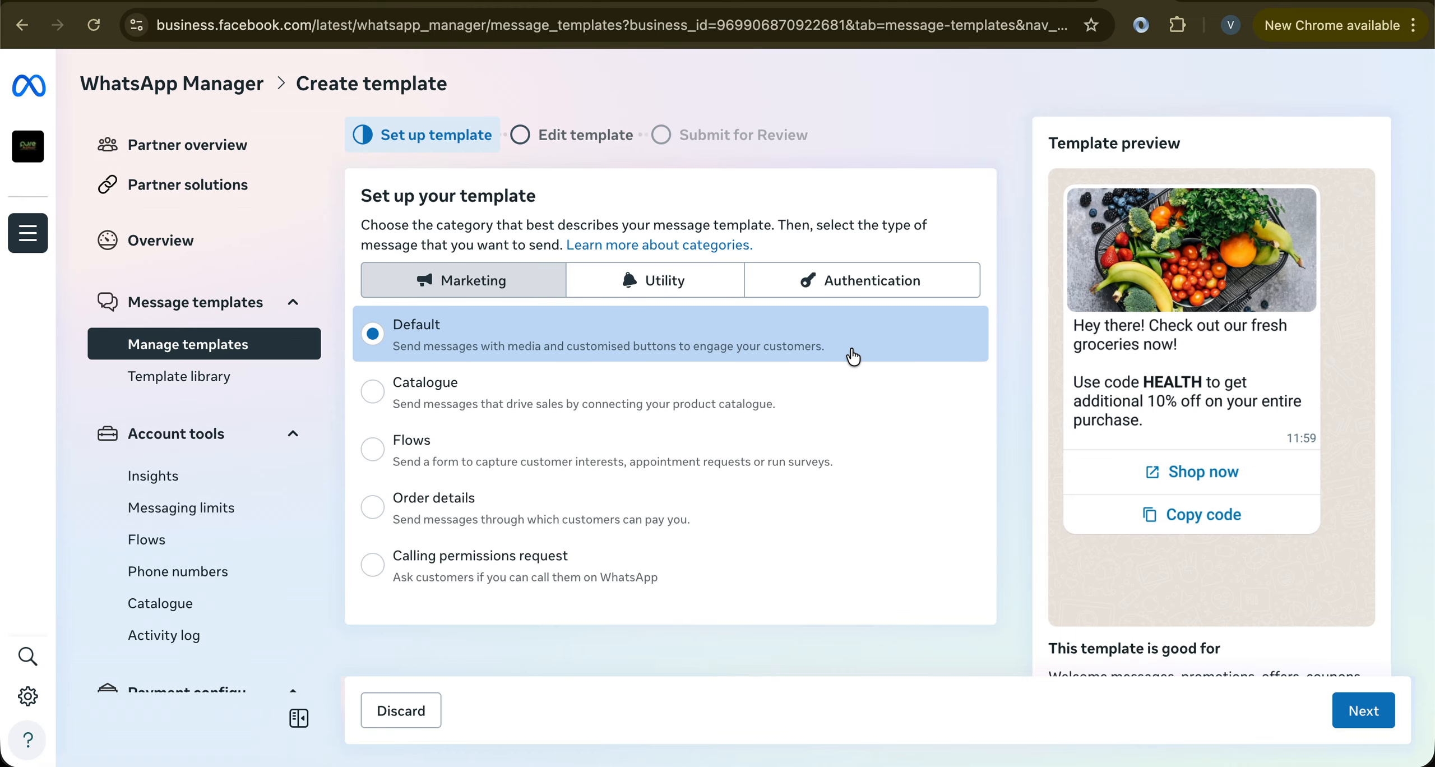
scroll(1143, 558, down, 3)
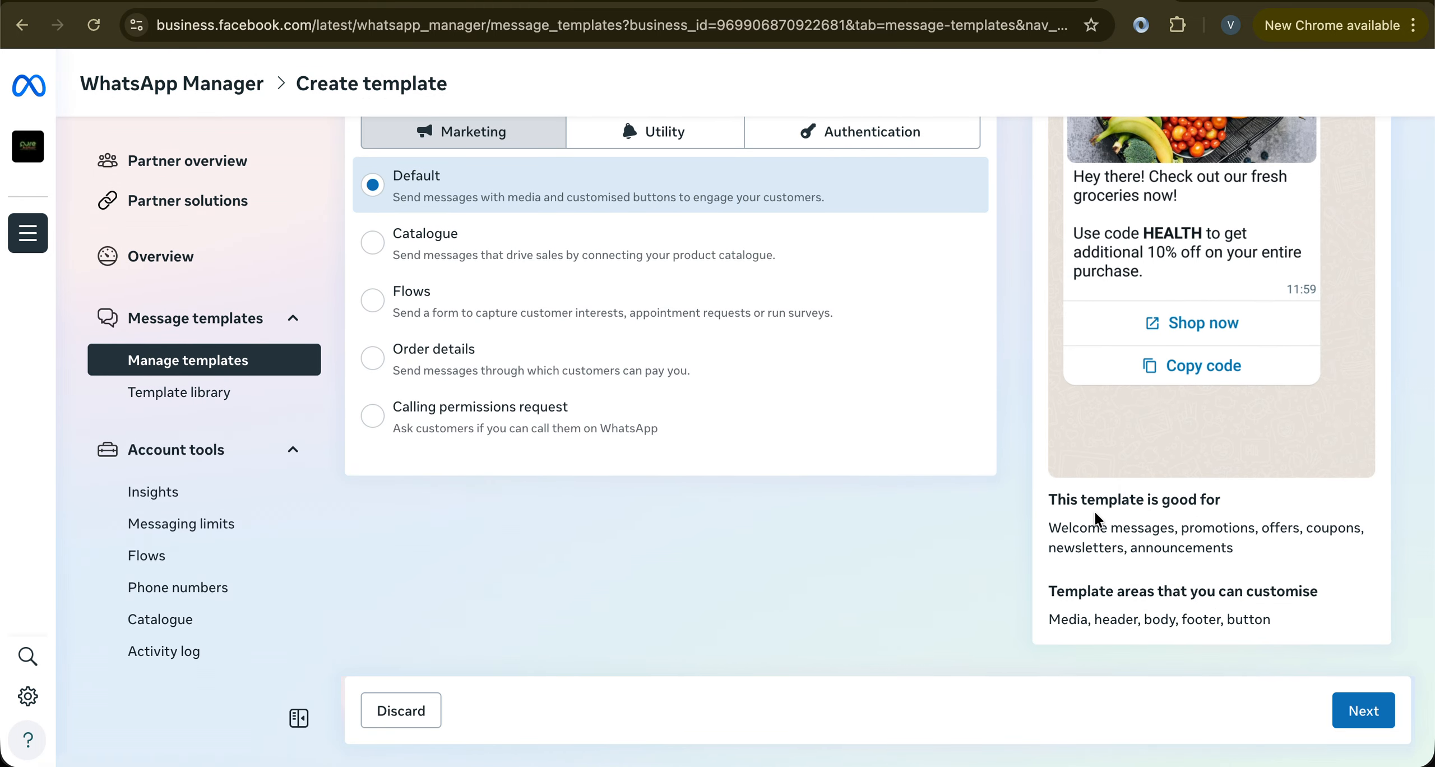
scroll(1099, 520, up, 3)
click(1364, 711)
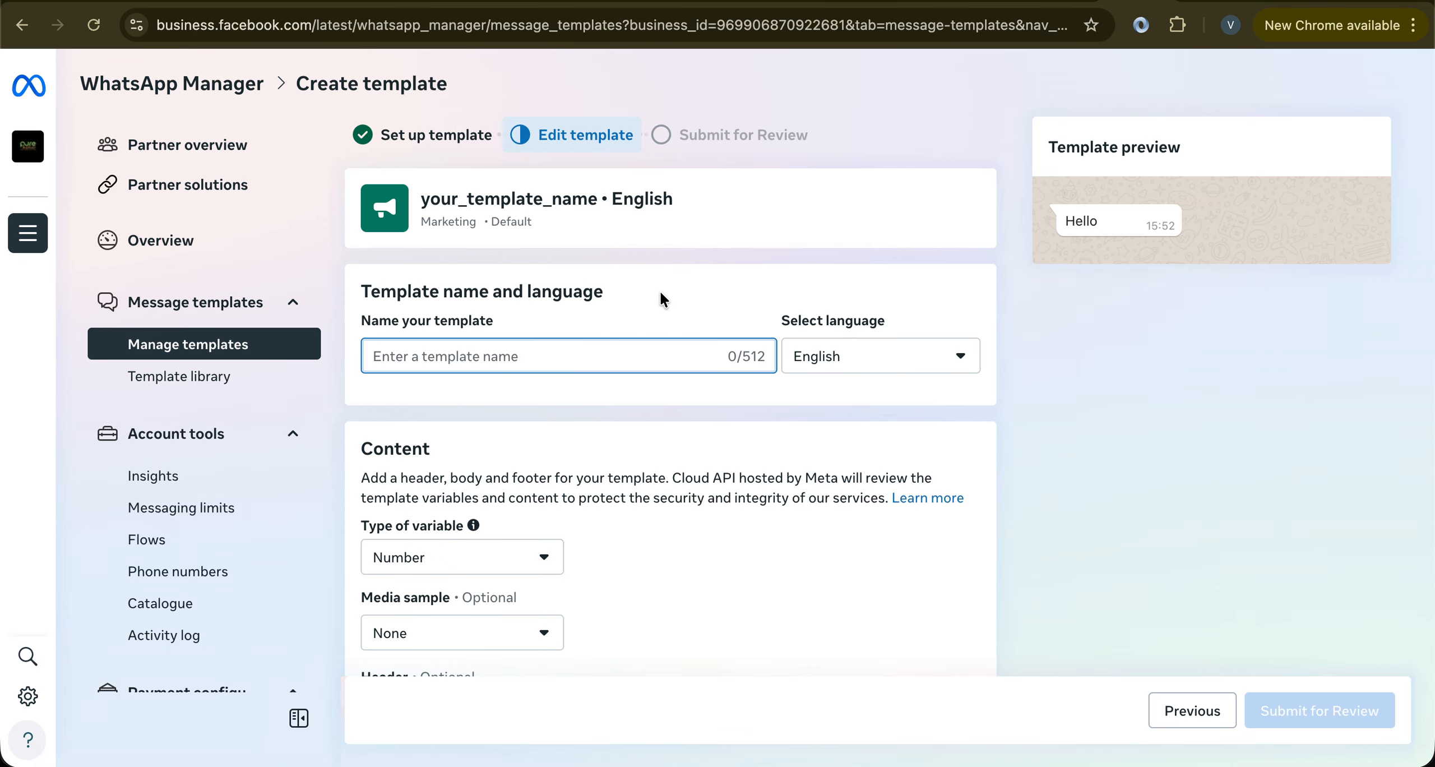
Set the template language to English (US)
click(790, 343)
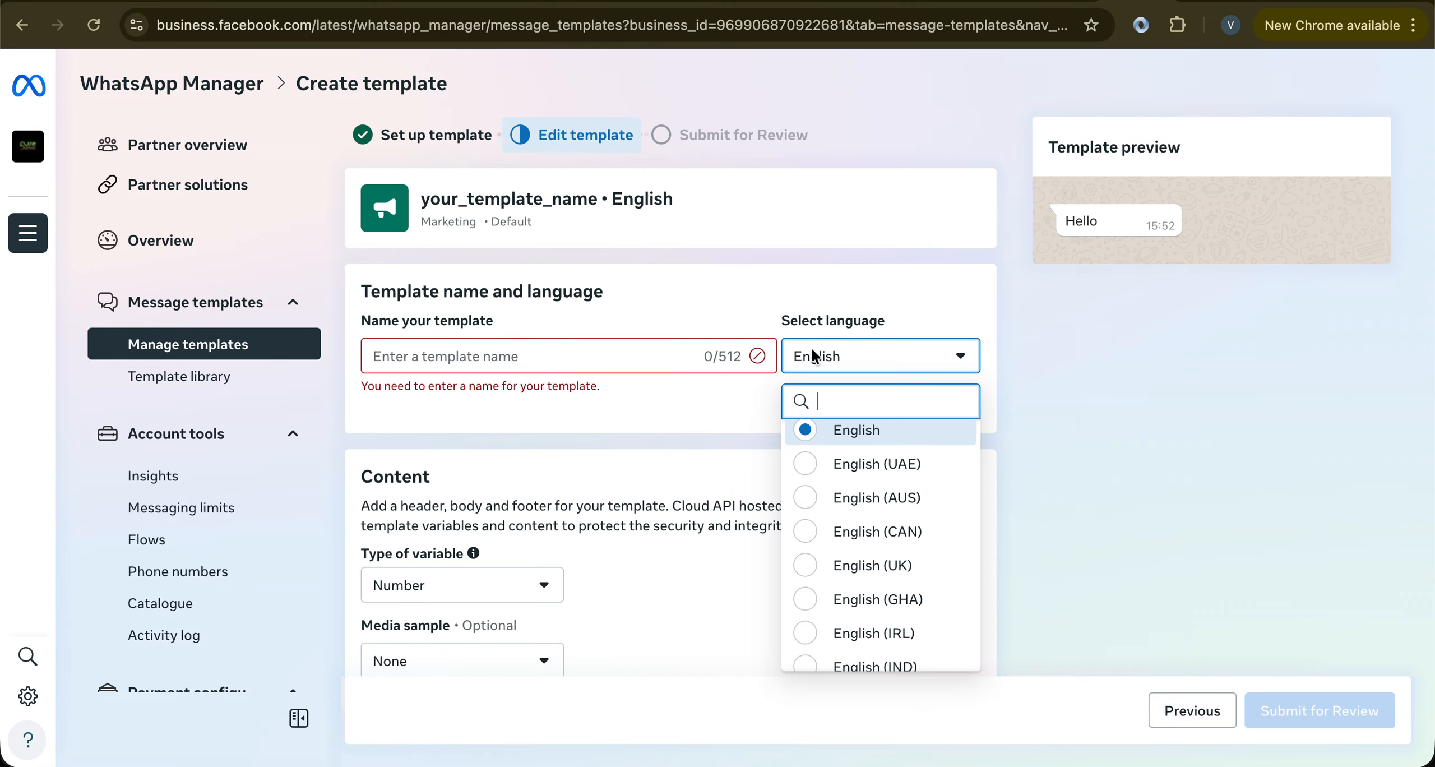
text(english)
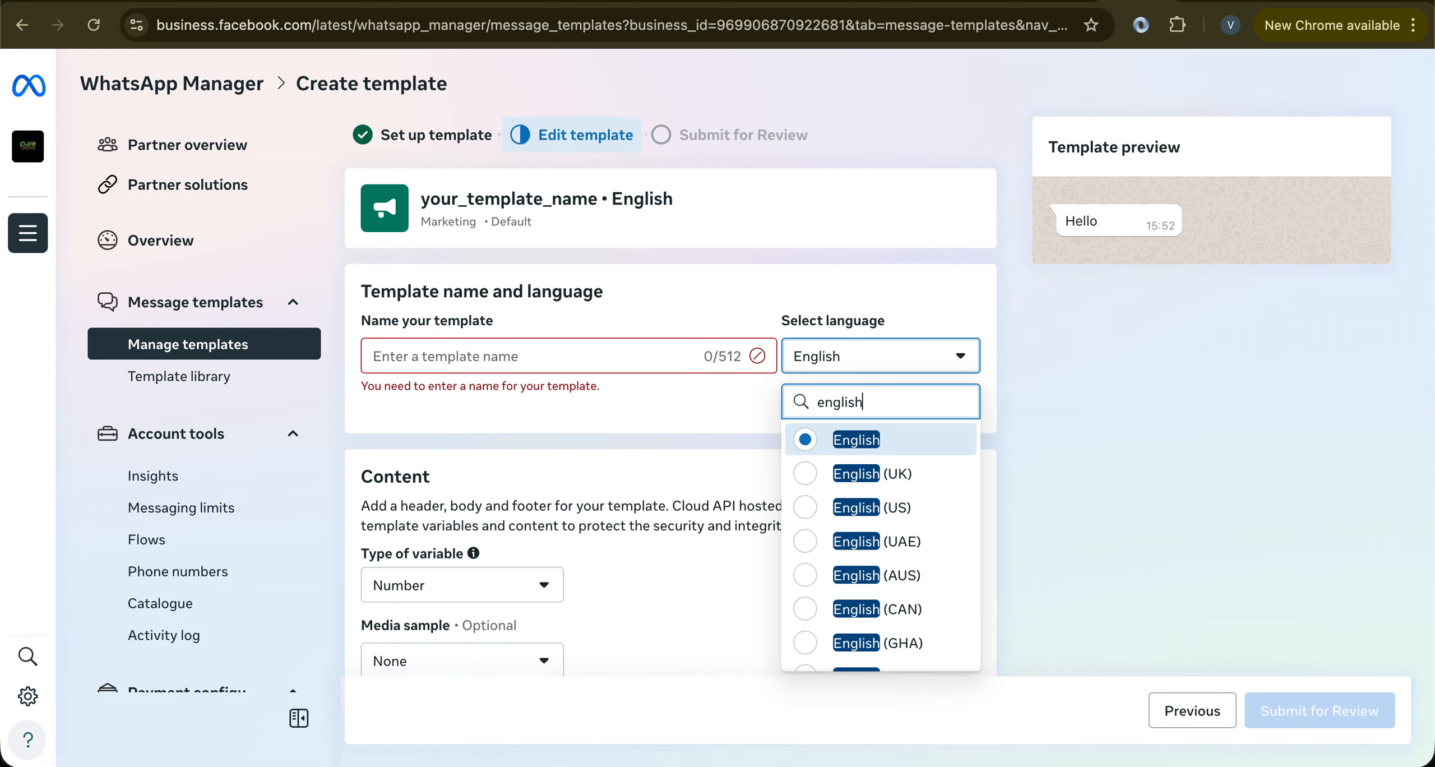
click(860, 505)
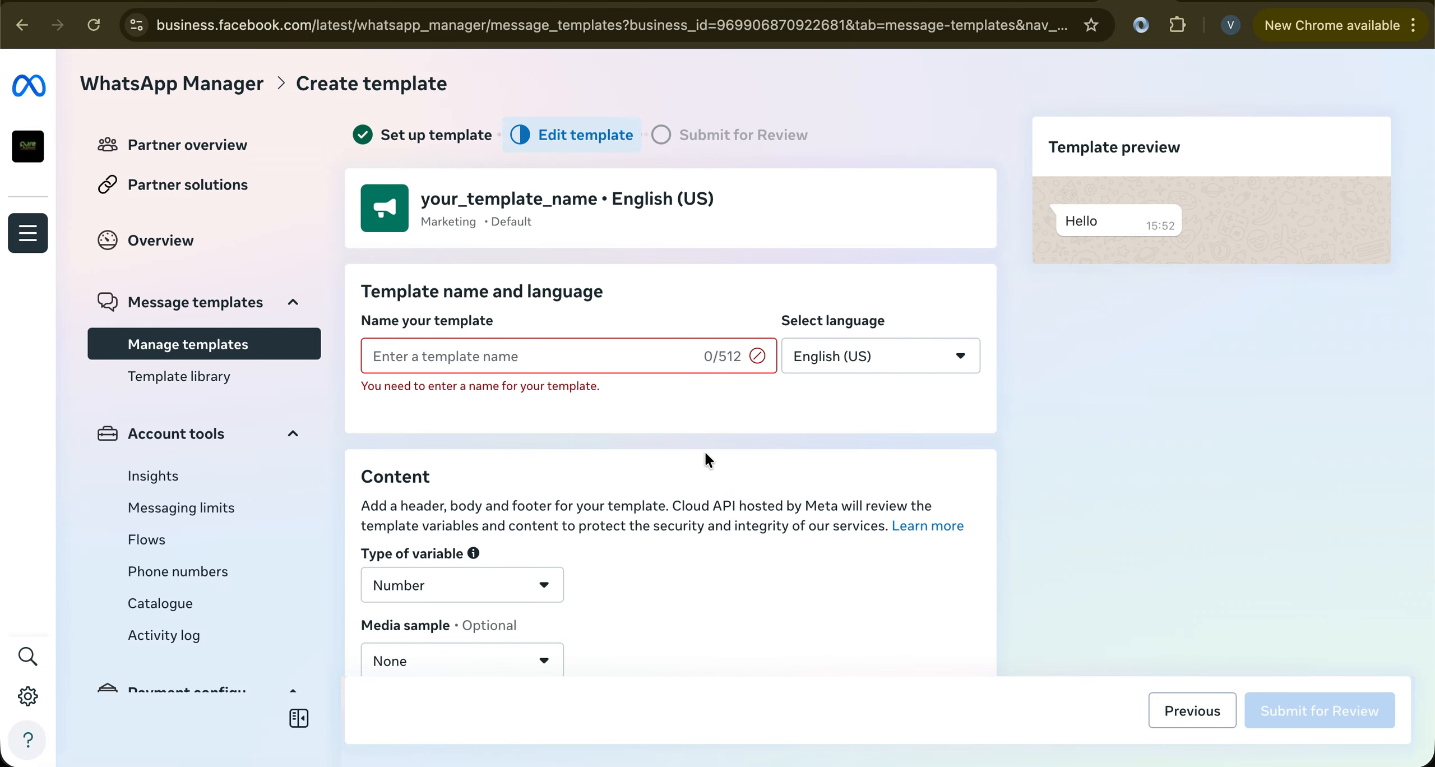
Name the template product_template, correcting the typo
click(490, 354)
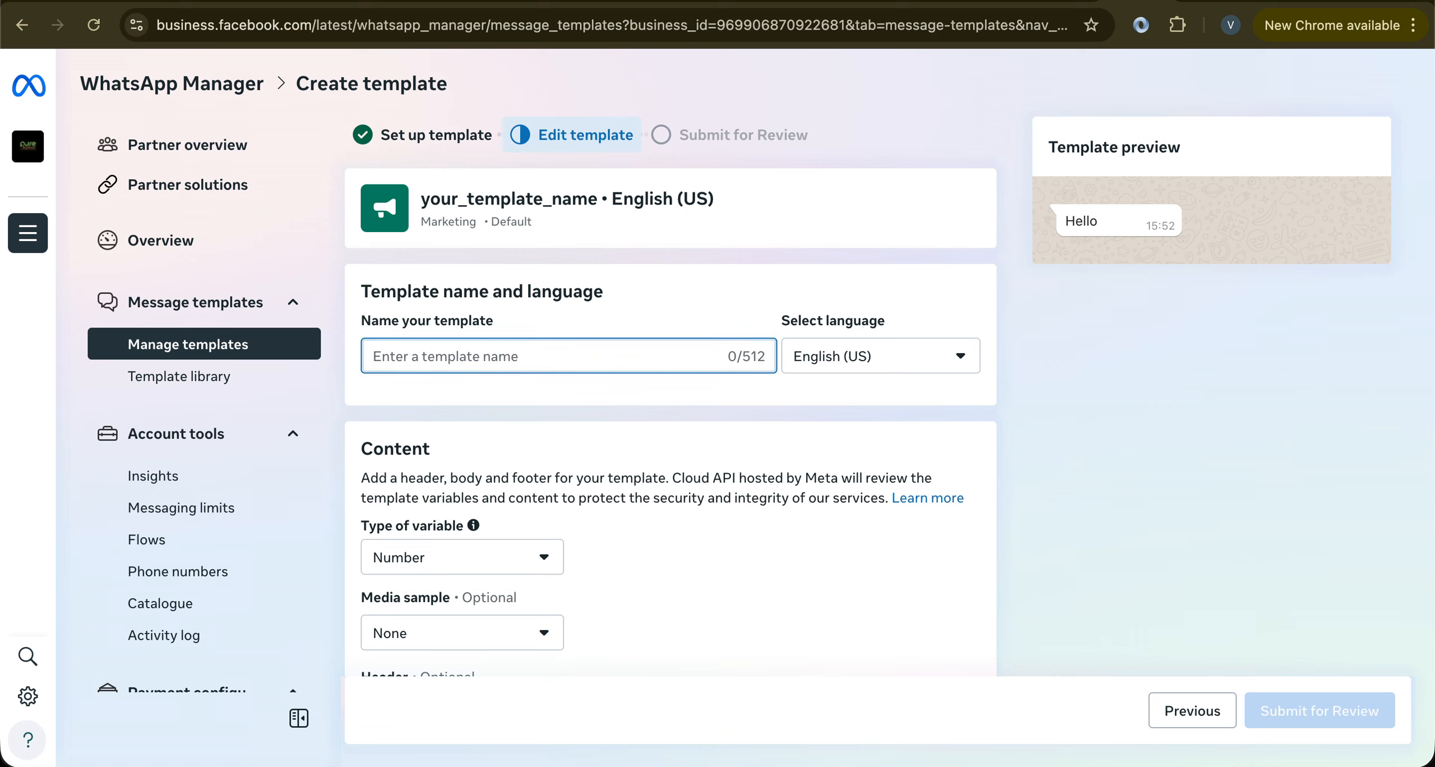
text(product)
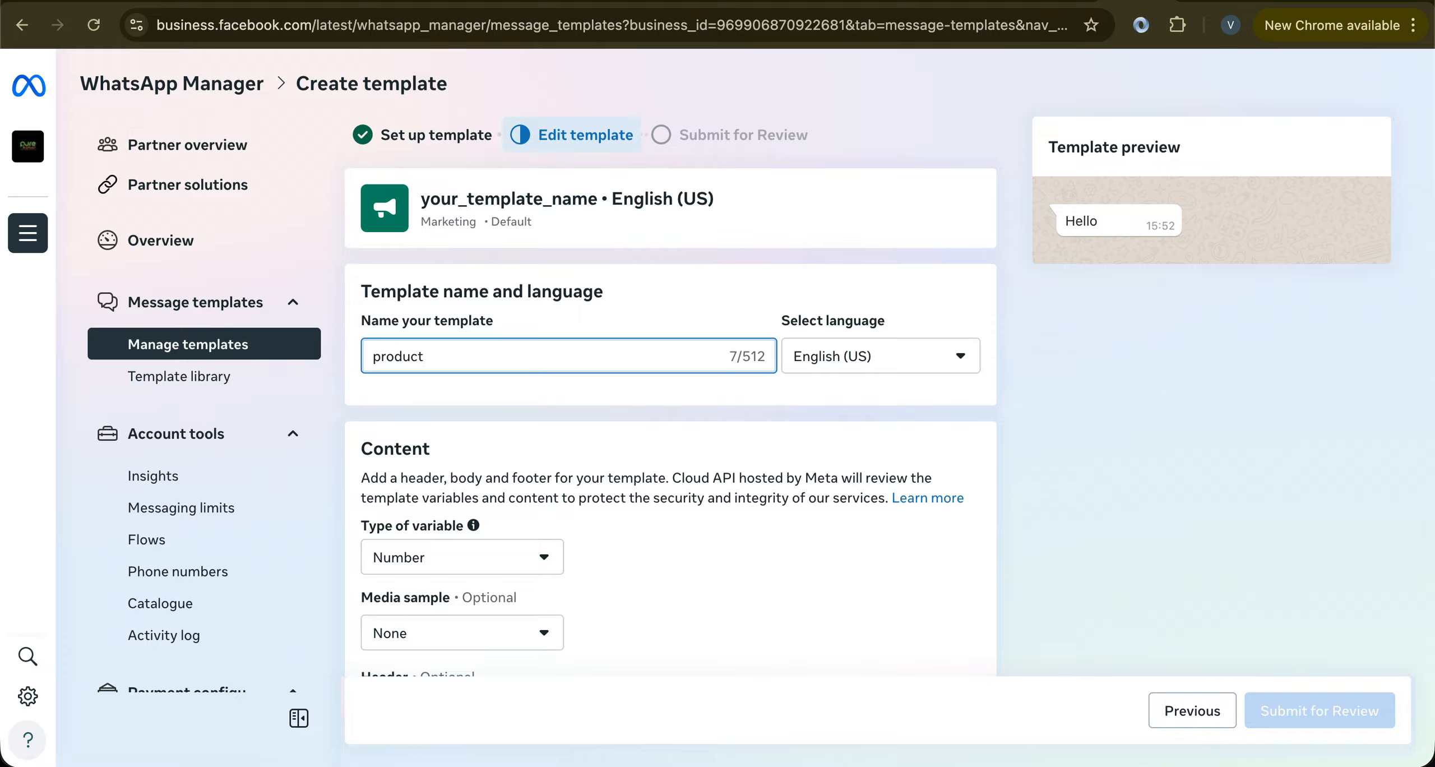
text(_templaye)
key(BackSpace)
key(BackSpace)
Keep Number as the variable type and None as the media sample
scroll(634, 482, down, 5)
click(426, 227)
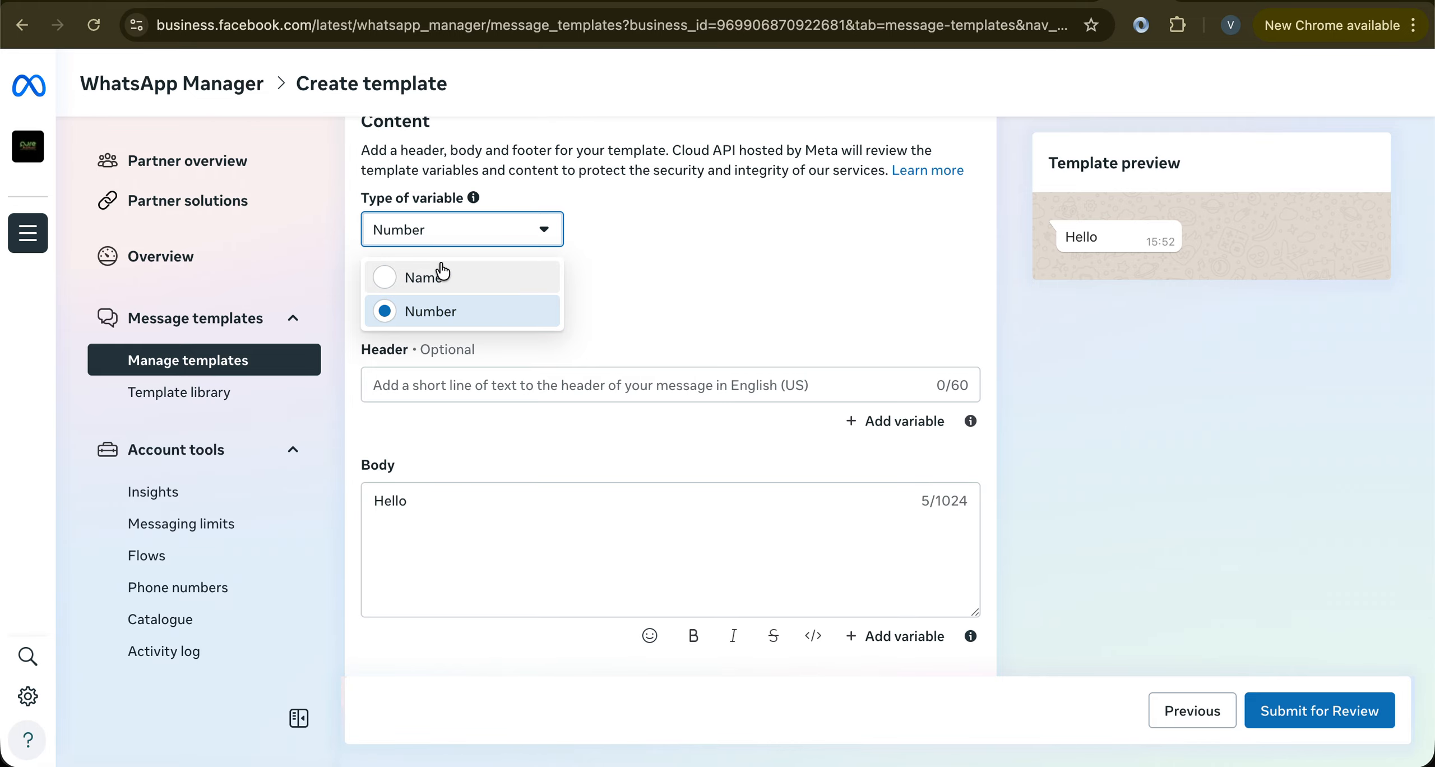
click(423, 314)
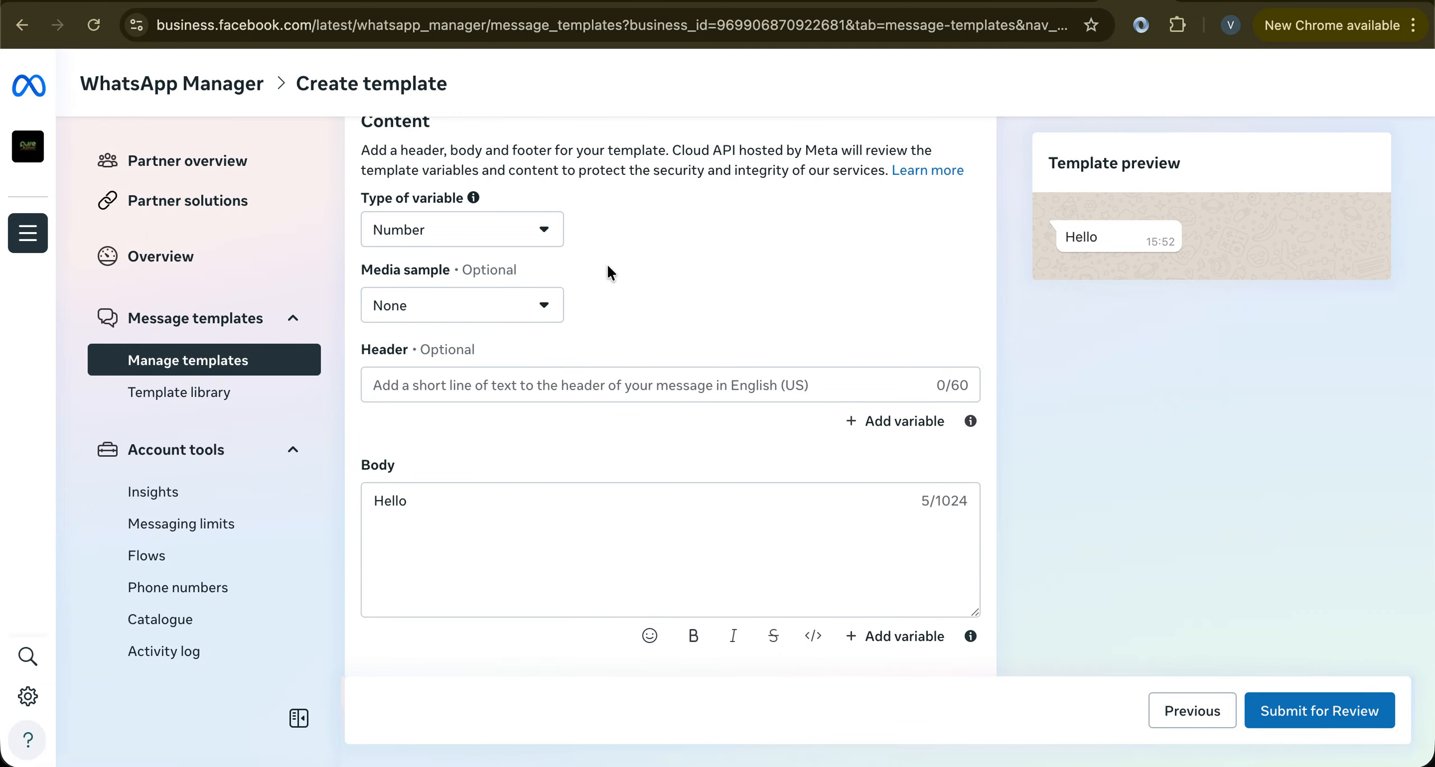
click(541, 306)
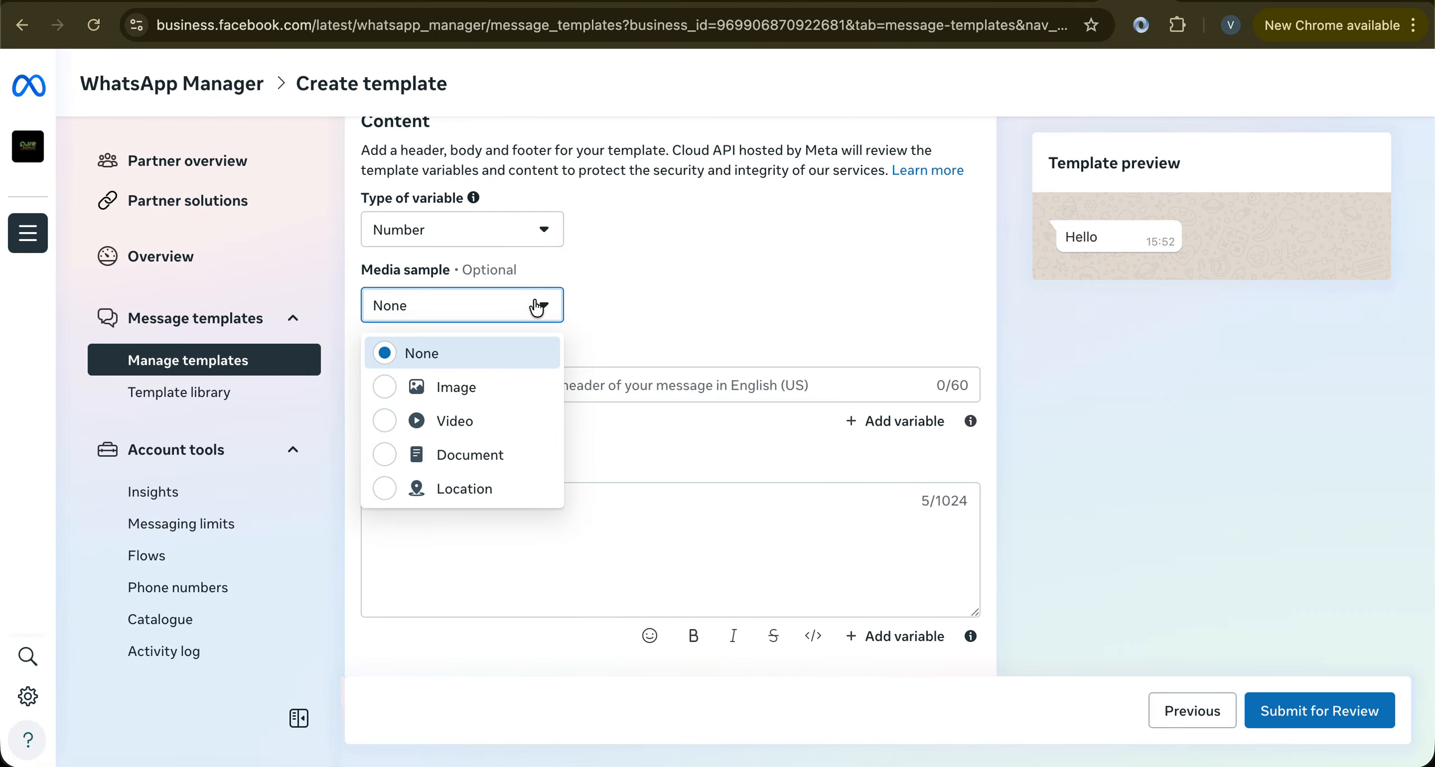
click(615, 273)
scroll(615, 275, down, 1)
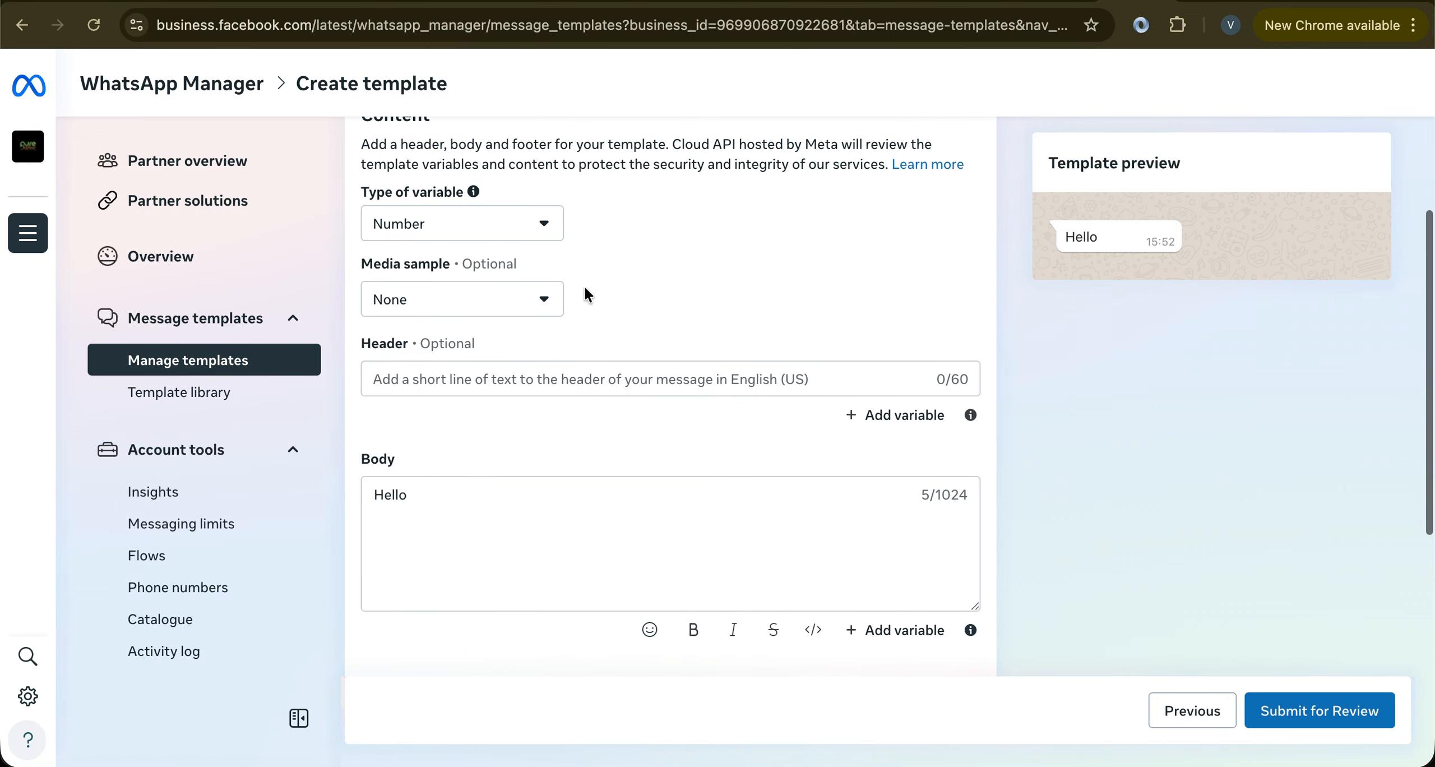
Enter 'Product Launch' as the header text
click(516, 381)
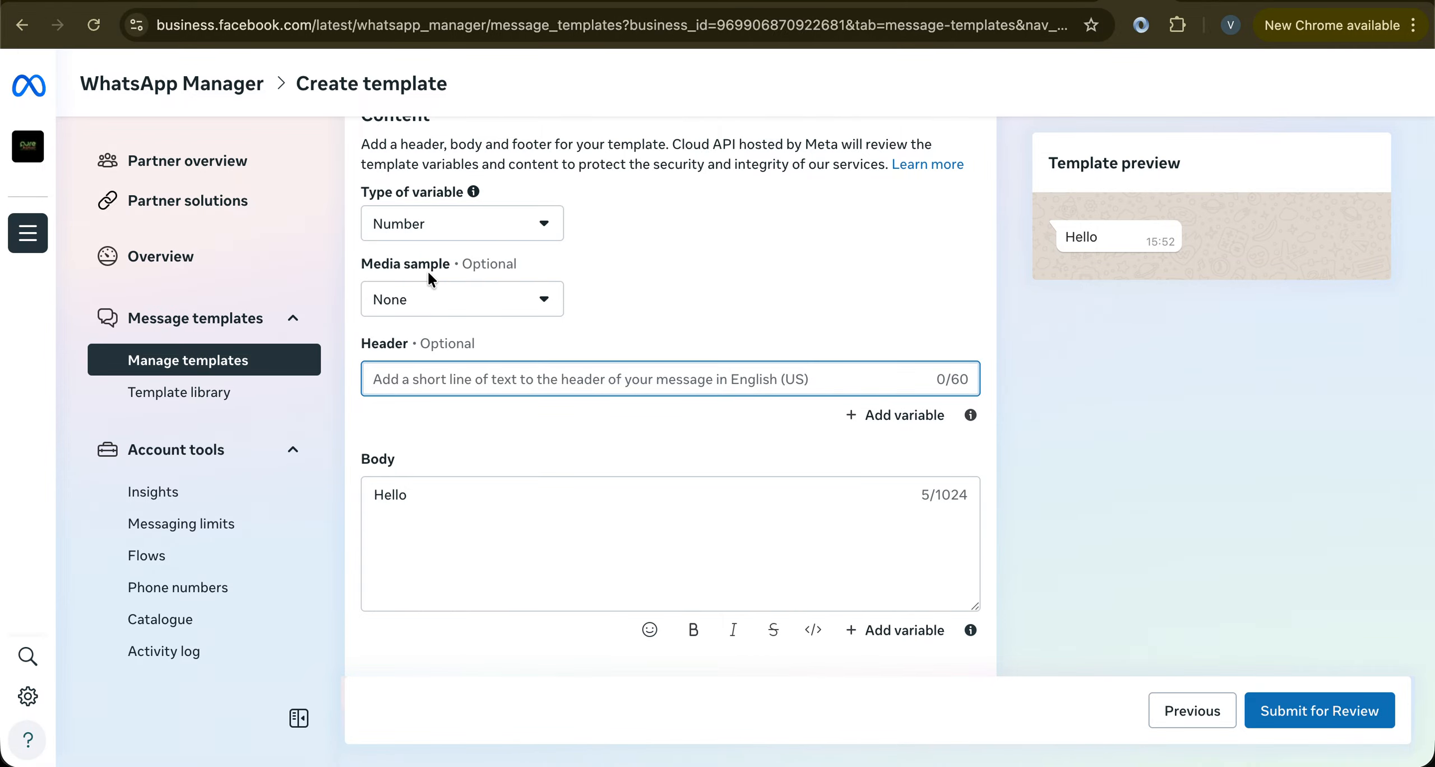
click(426, 303)
click(425, 301)
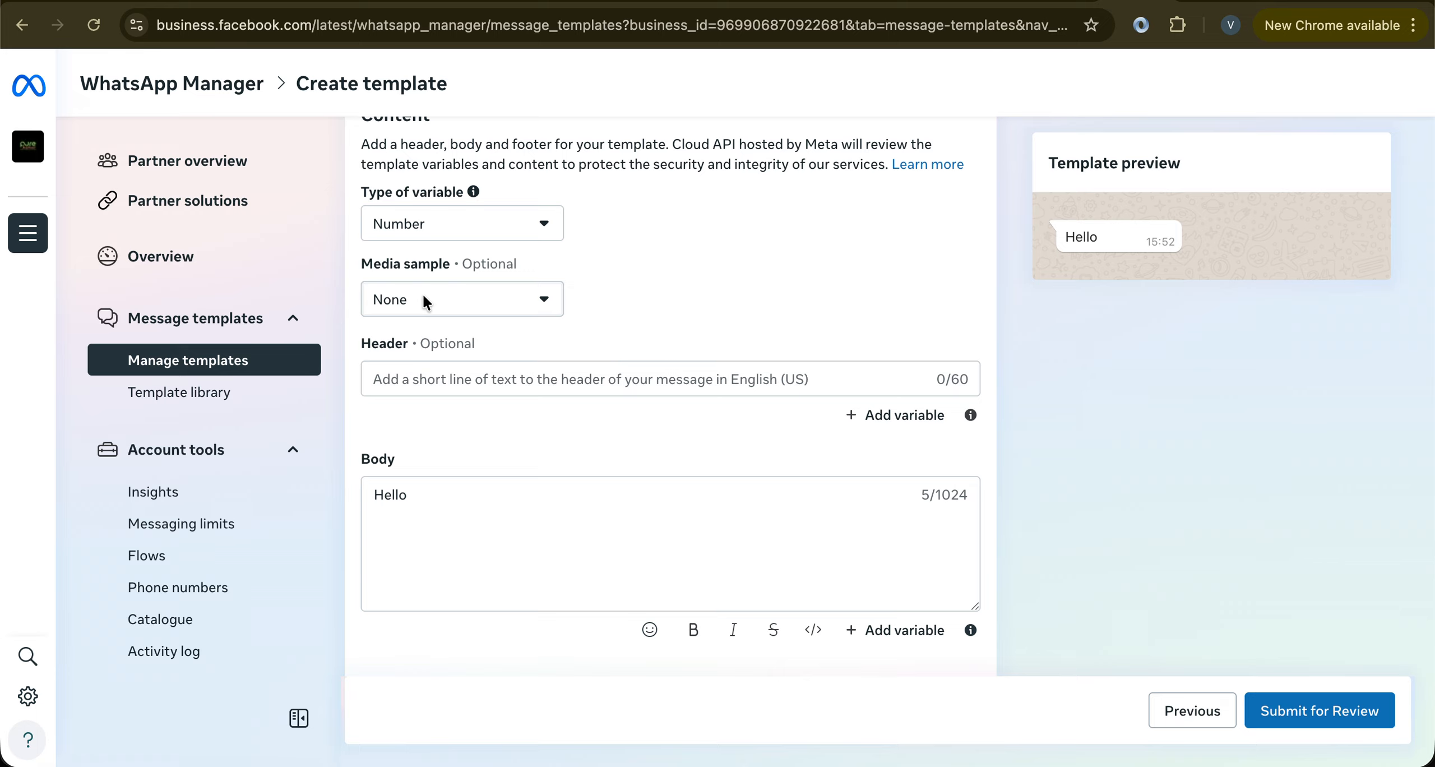
click(437, 378)
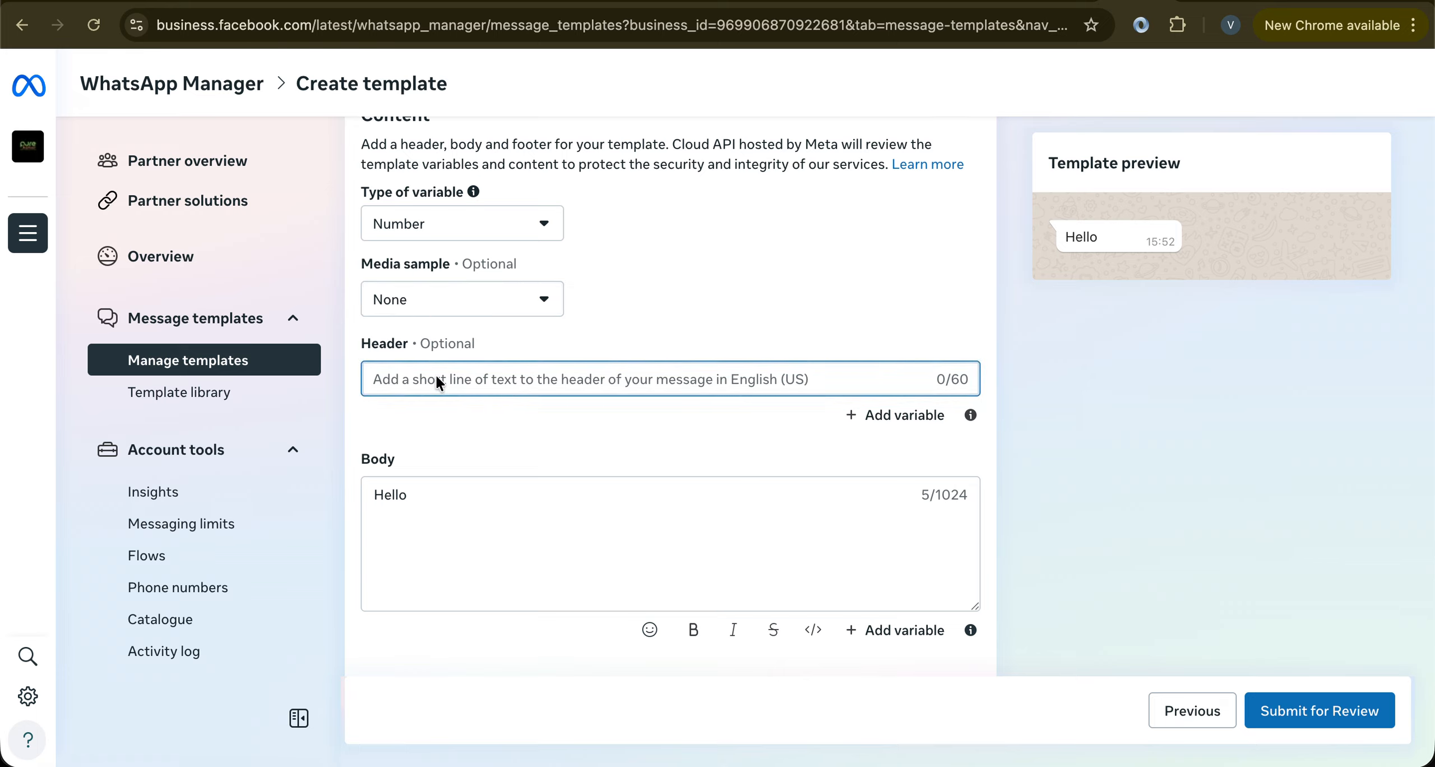
text(Pro)
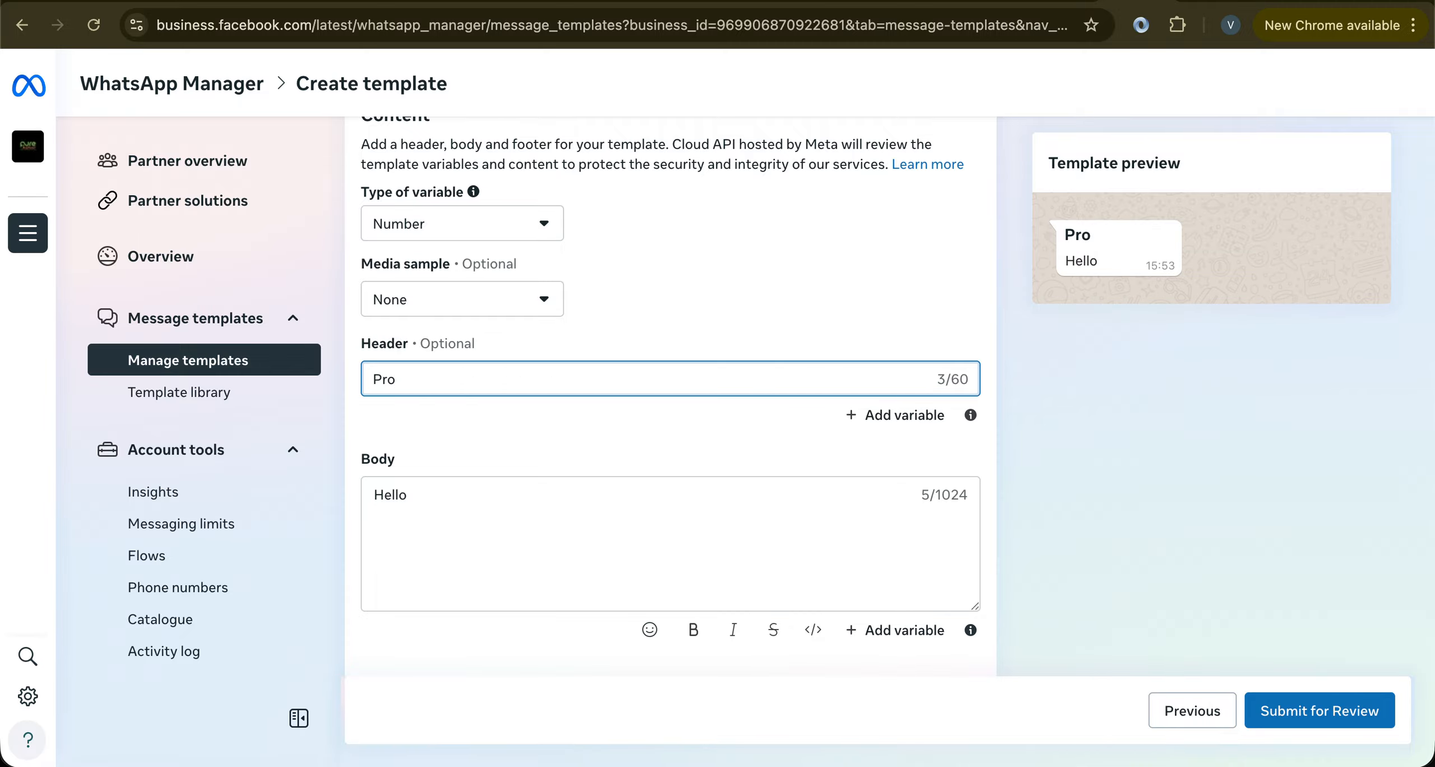
text(duct Laun)
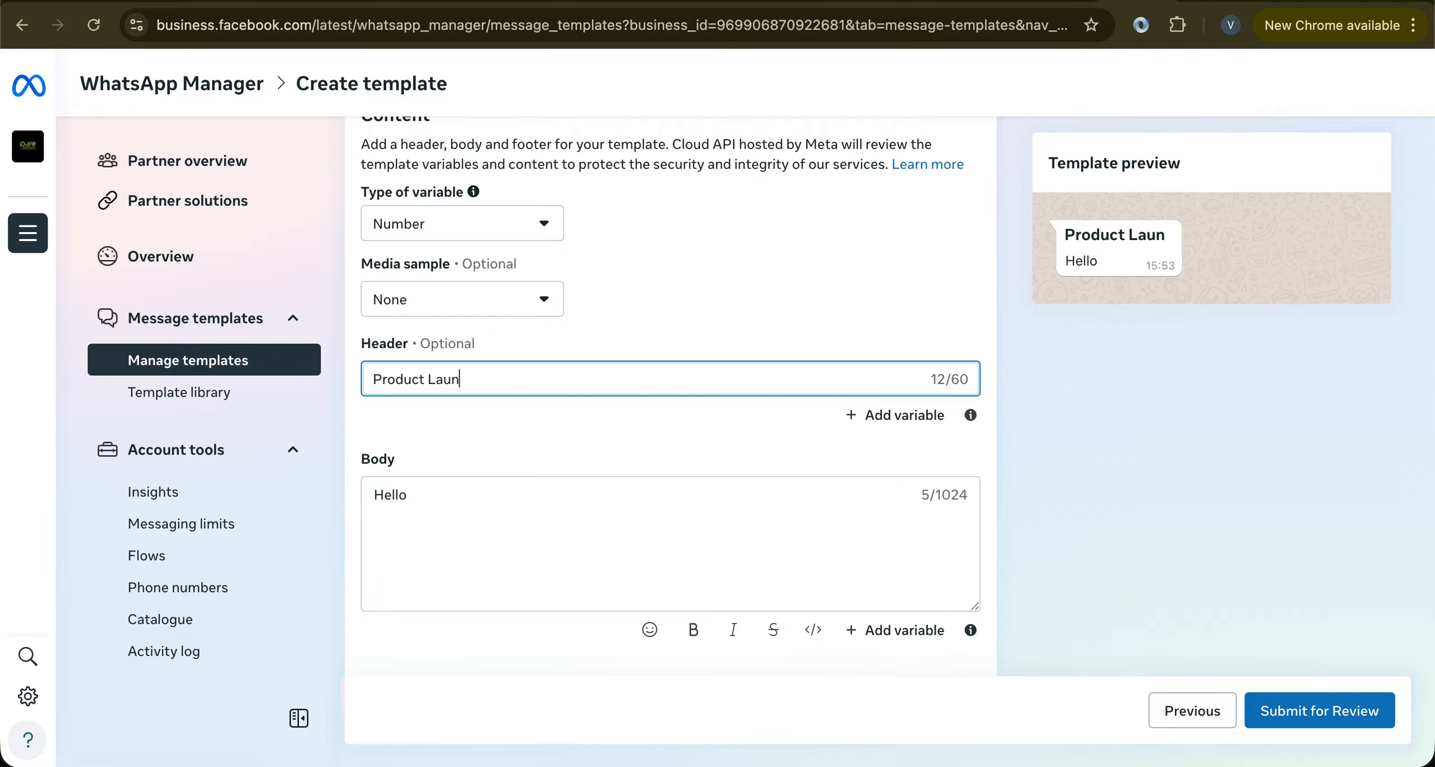
text(ch)
click(1067, 236)
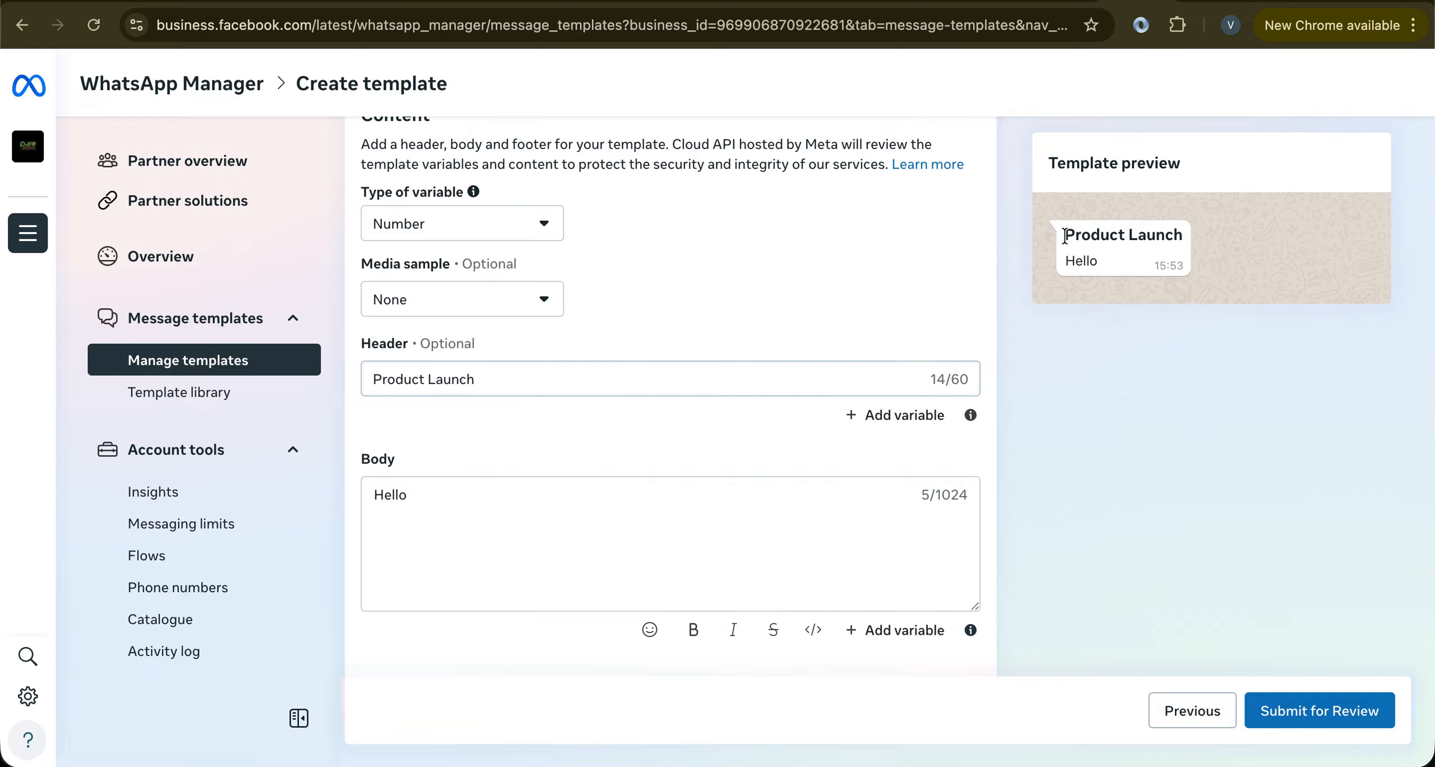
Try an Image media sample, then revert it to None to restore the text header
click(423, 315)
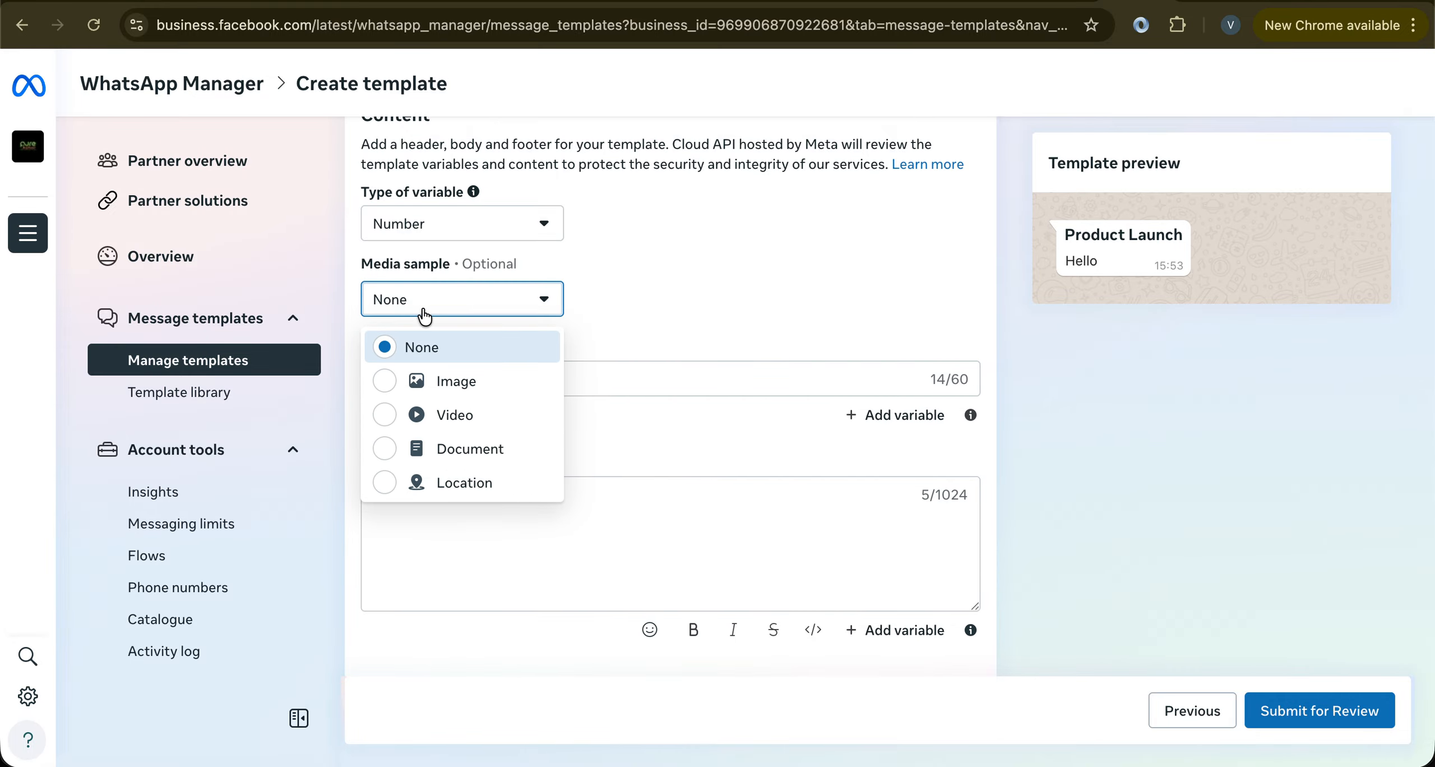
click(443, 380)
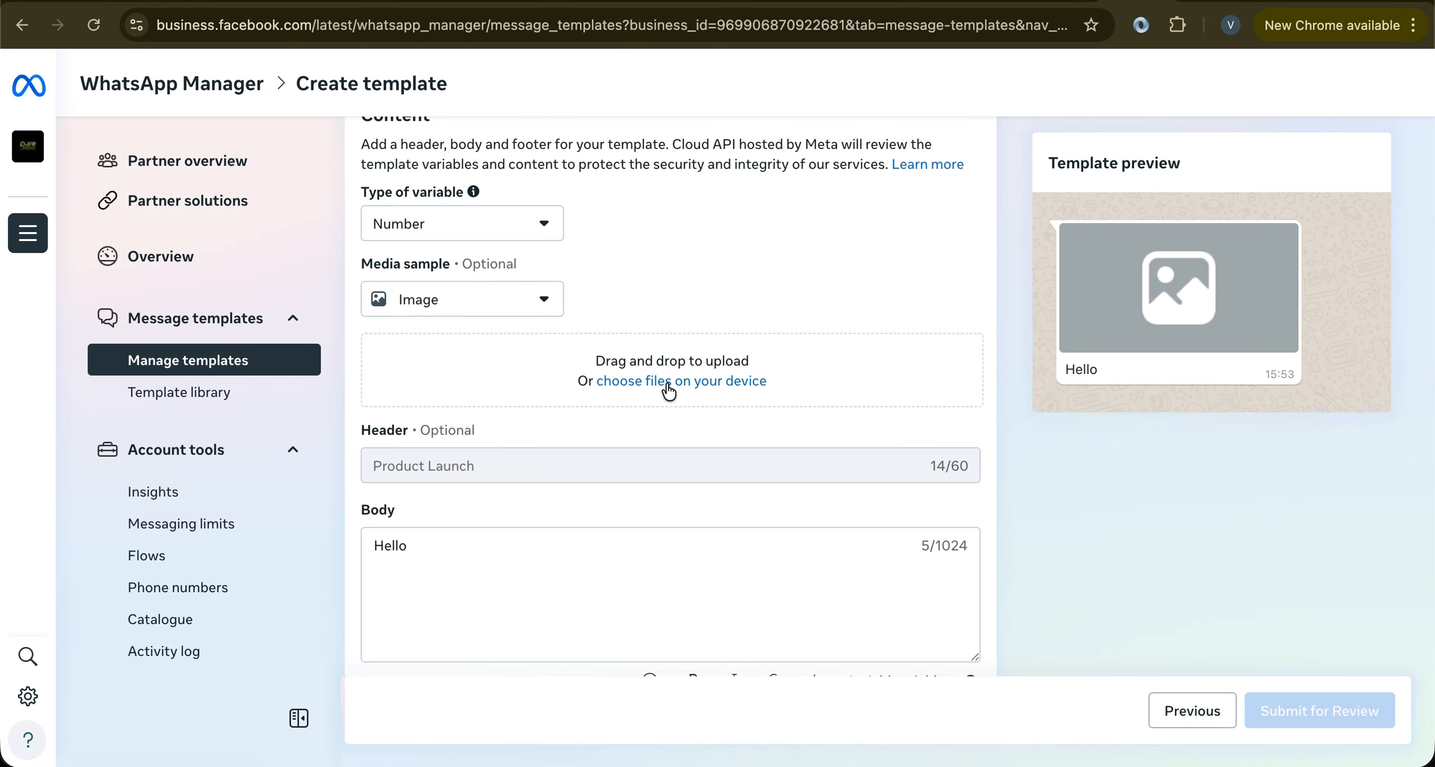
scroll(669, 390, down, 2)
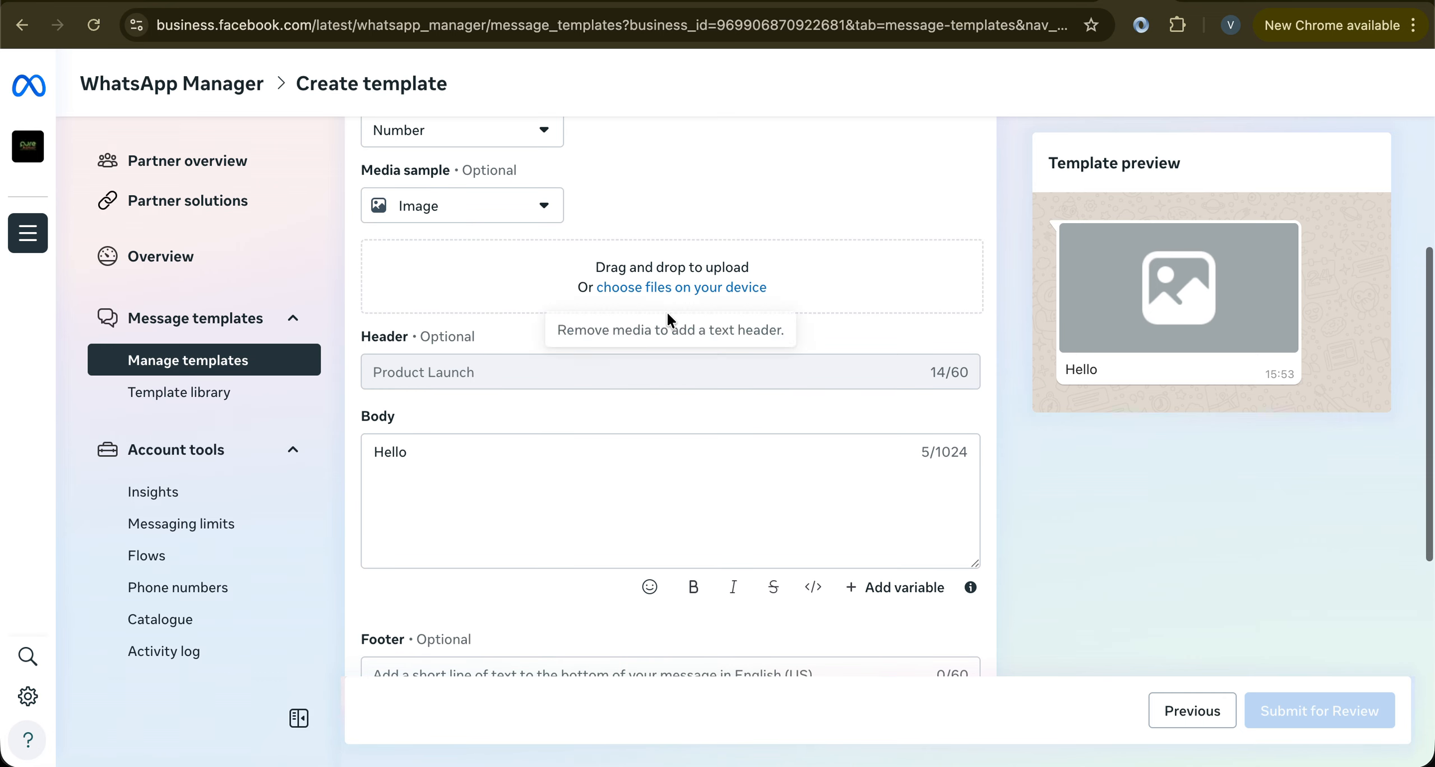
click(466, 205)
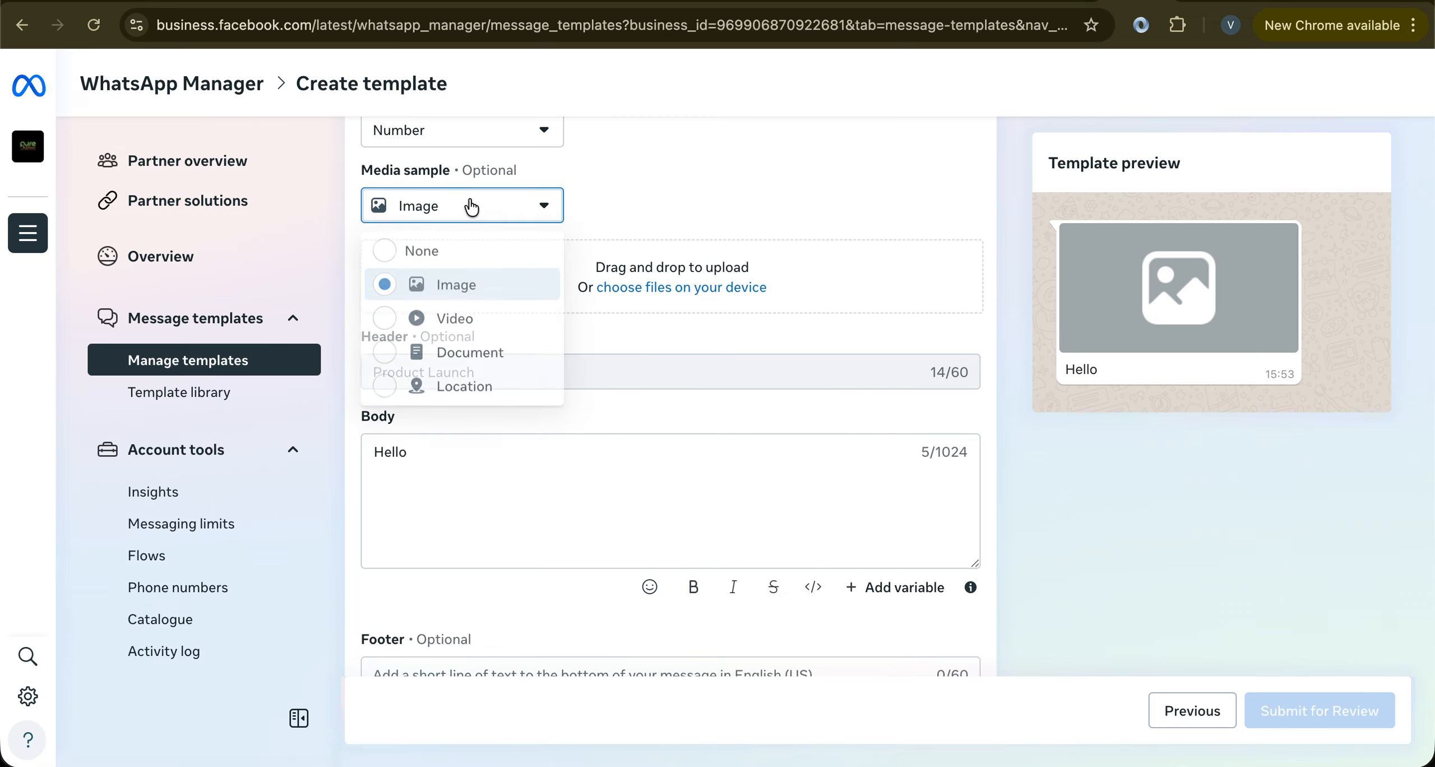
click(444, 252)
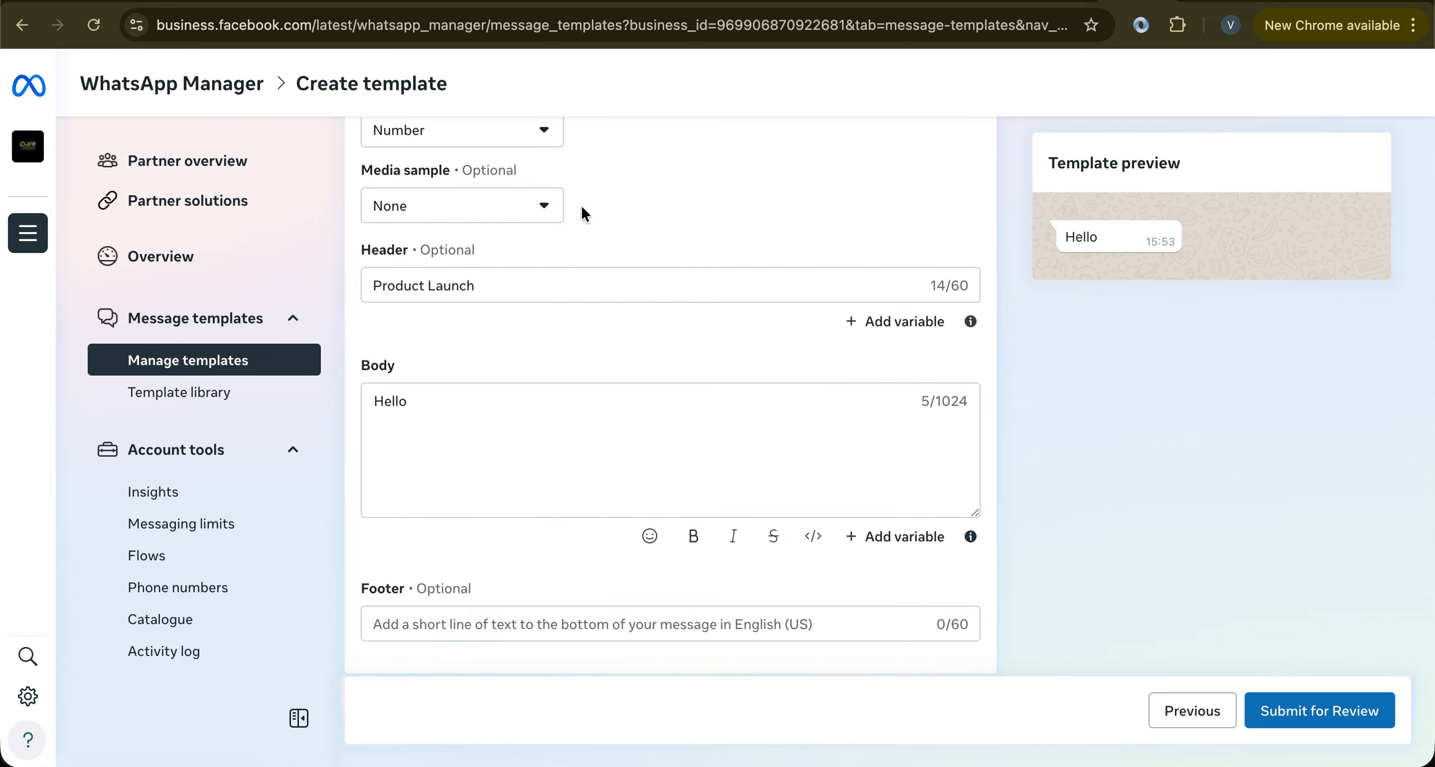
click(492, 407)
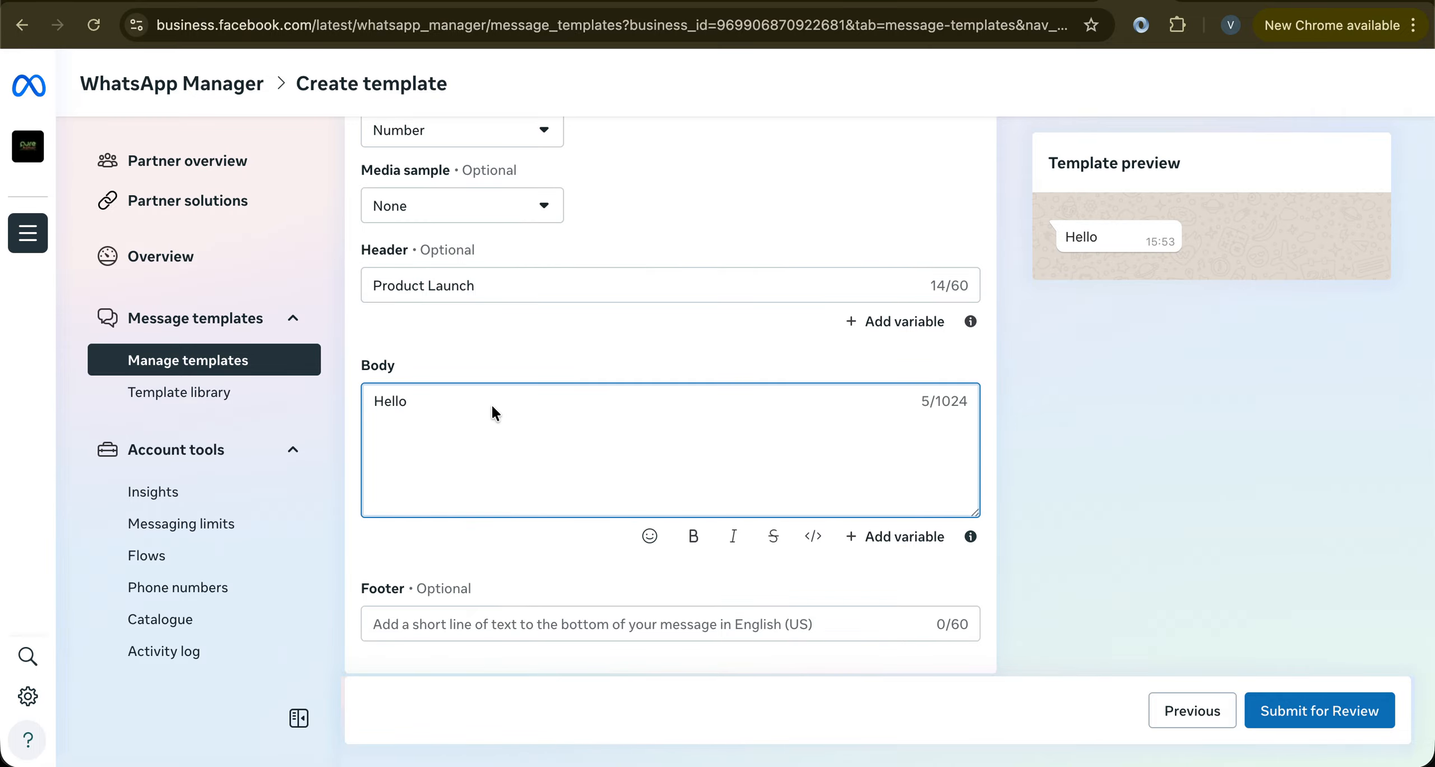
Add the {{1}} variable to the Hello greeting in the body
key(Return)
click(374, 401)
text({)
key(BackSpace)
key(Right)
key(Right)
key(Right)
text({{1}})
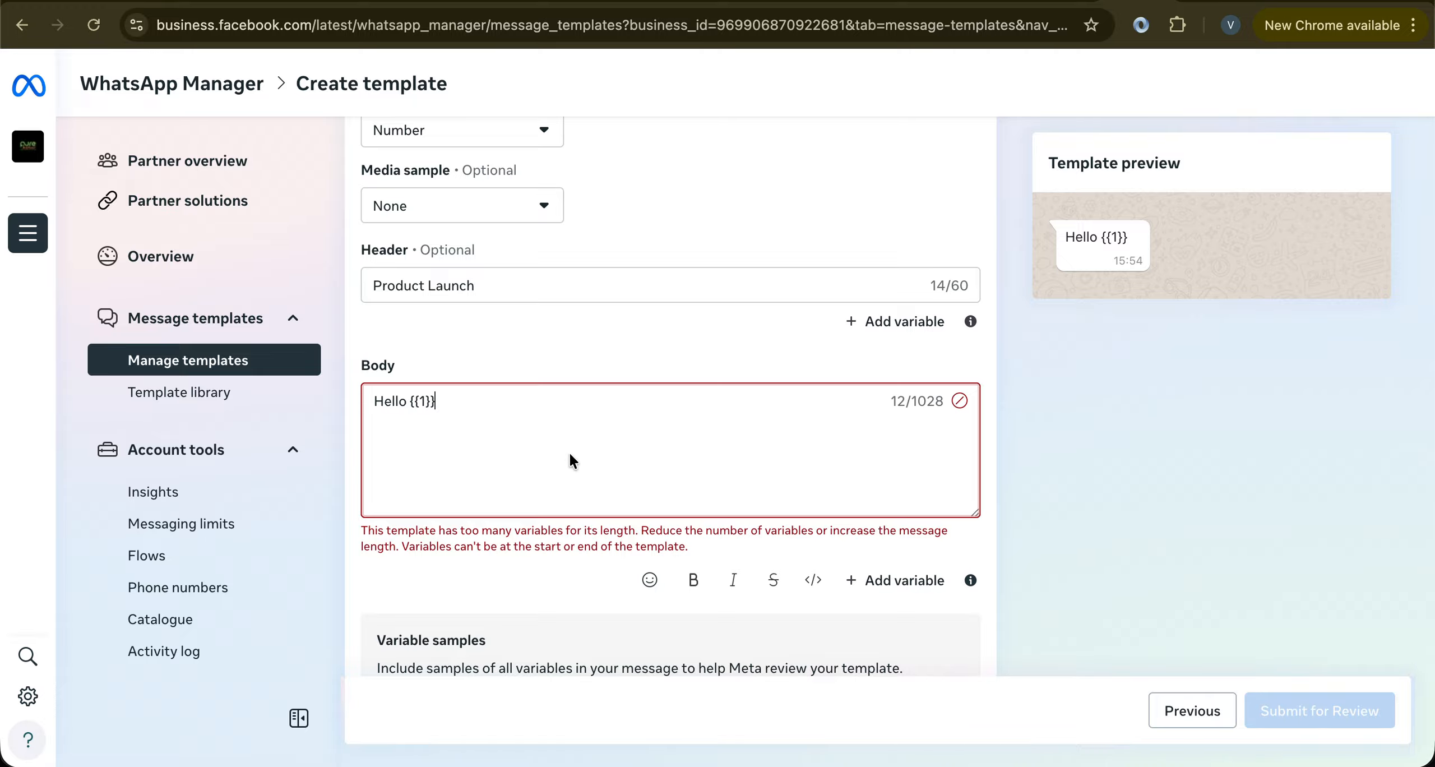
Tidy the greeting line and add 'We have launched a new product. {{2}} {{3}}' below it
drag(384, 401, 535, 461)
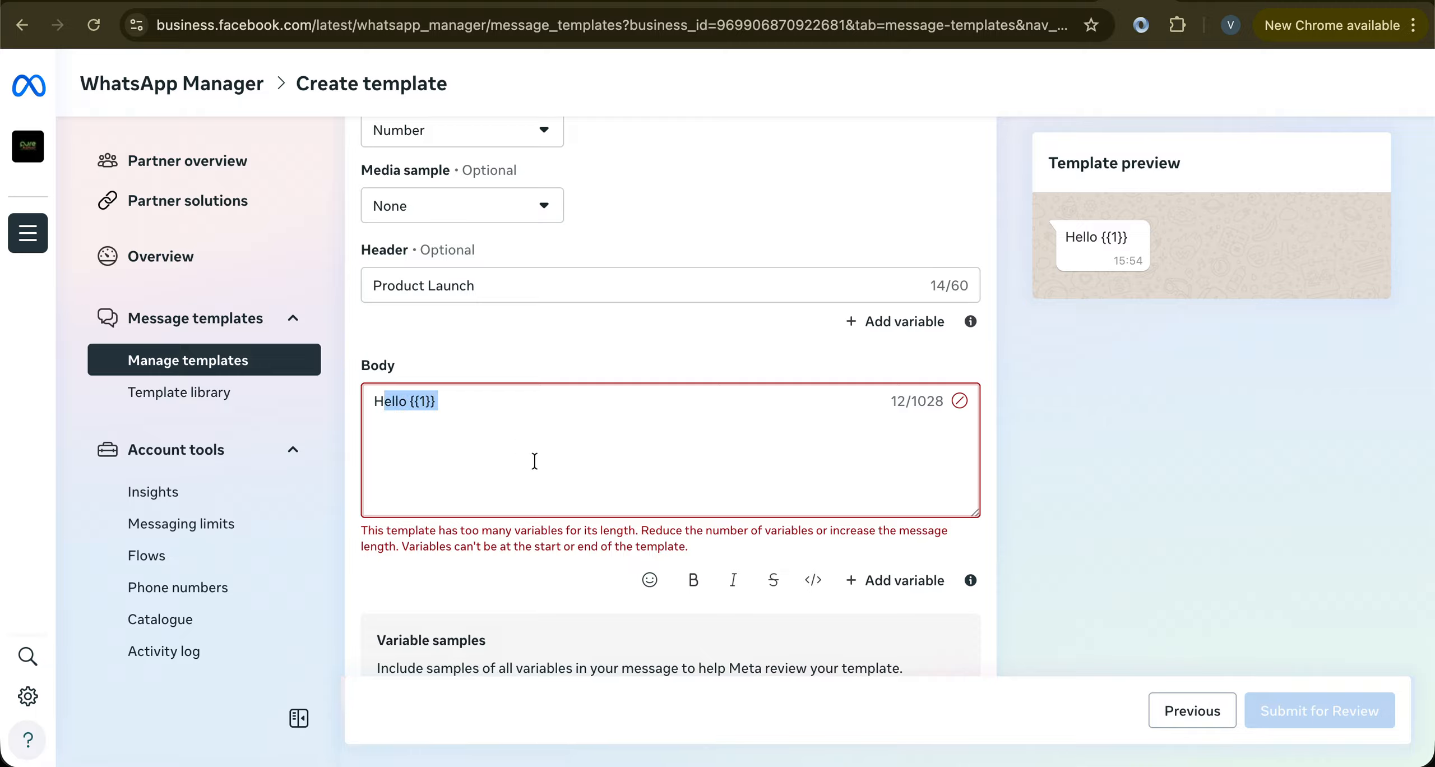
click(445, 434)
mouse_move(440, 401)
mouse_down()
mouse_move(426, 400)
mouse_move(453, 403)
mouse_up()
click(415, 417)
click(371, 399)
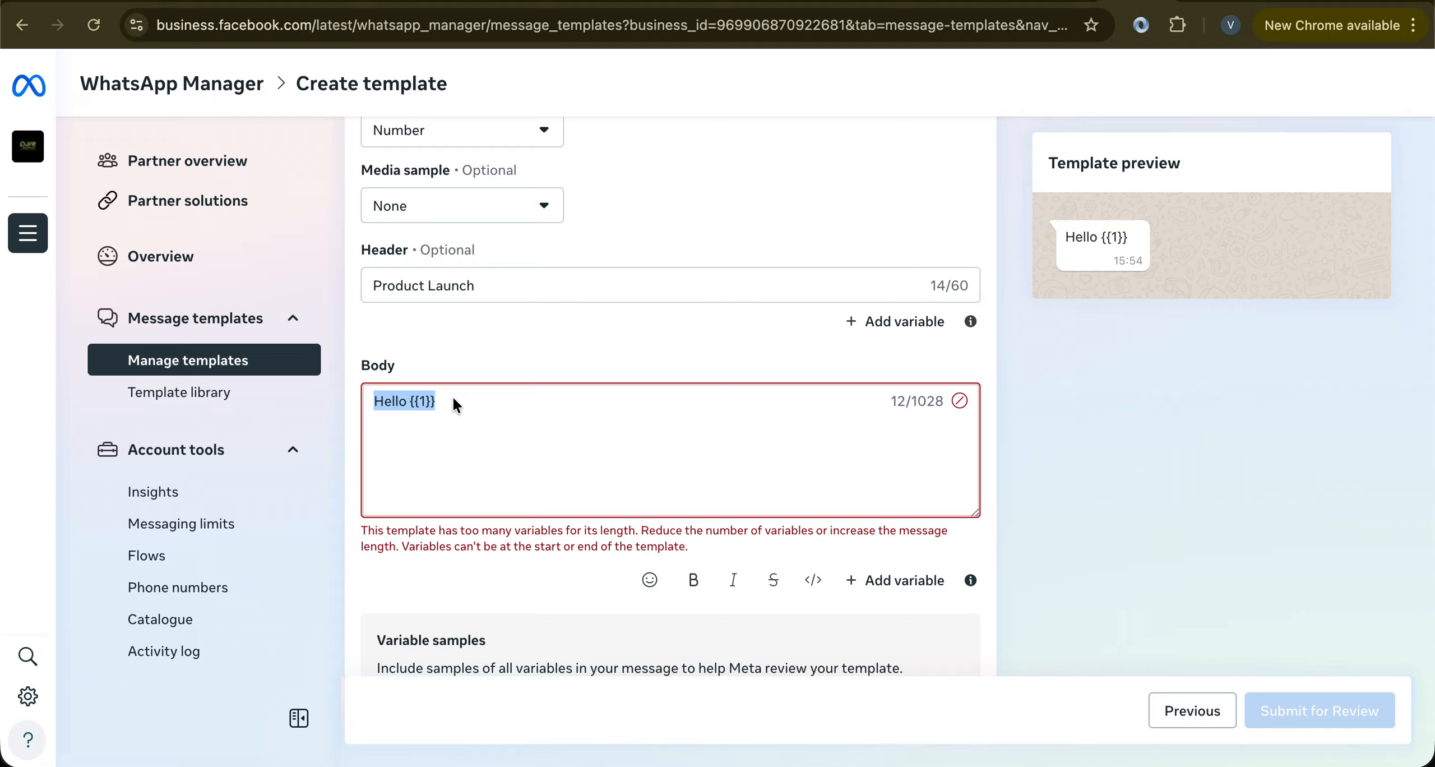
click(882, 401)
key(Delete)
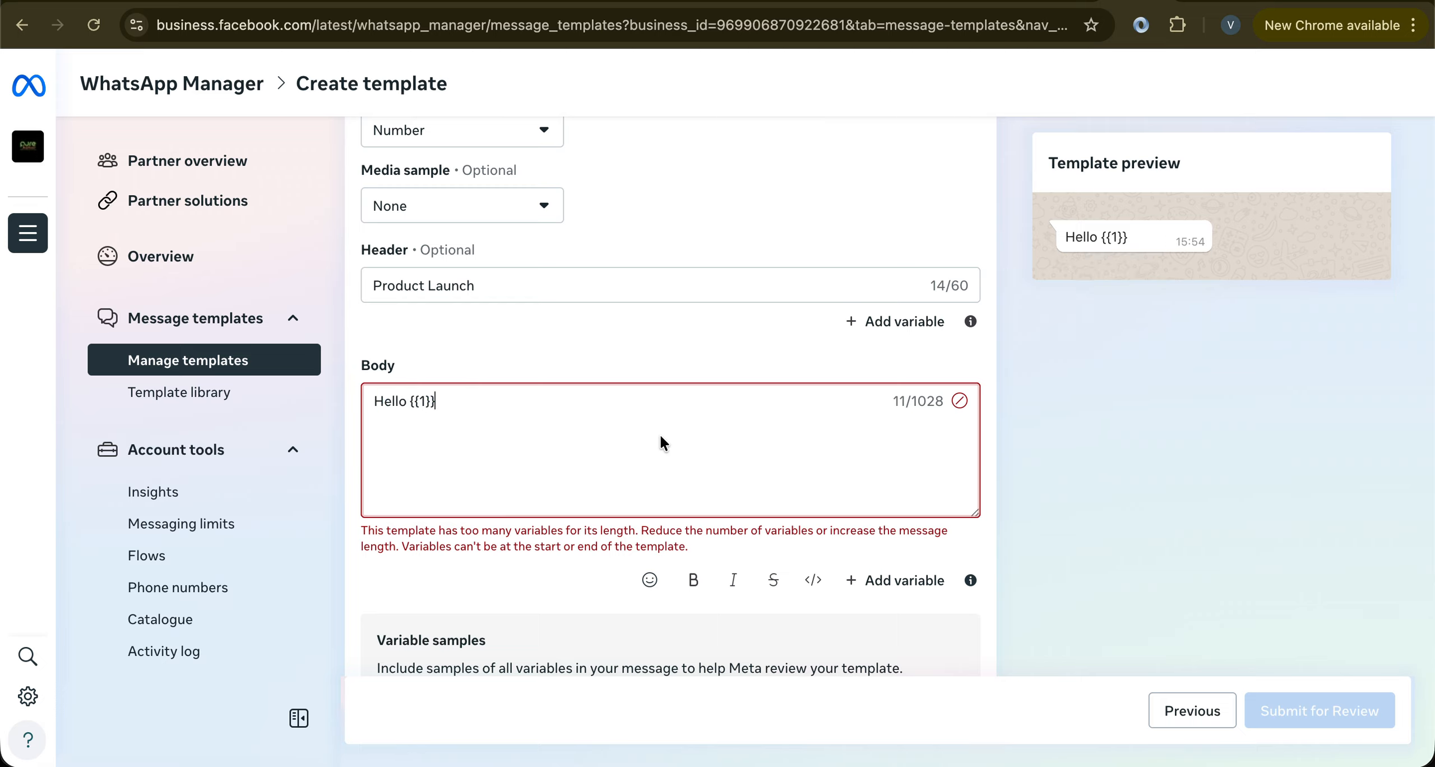
key(Return)
key(Return)
text(We )
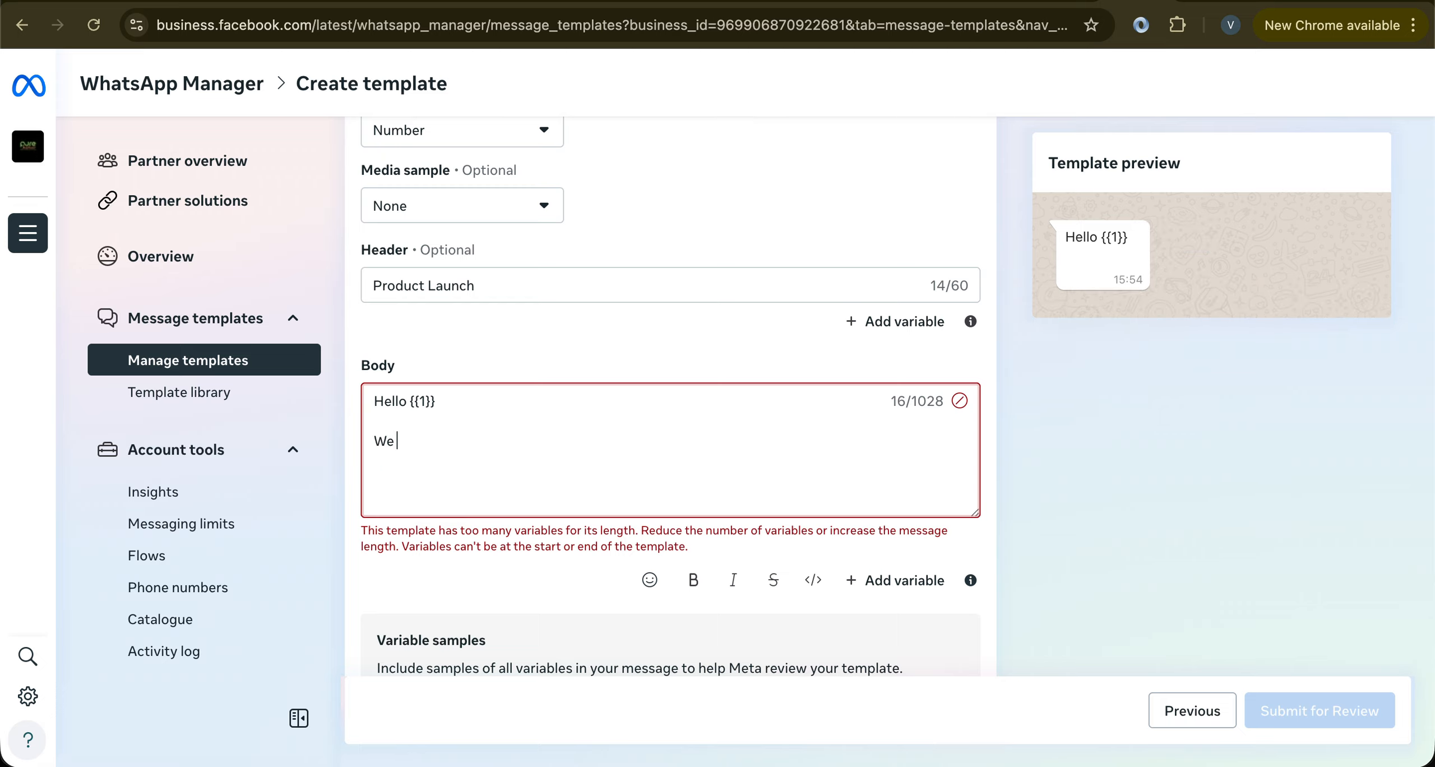
text(have launched a new prod)
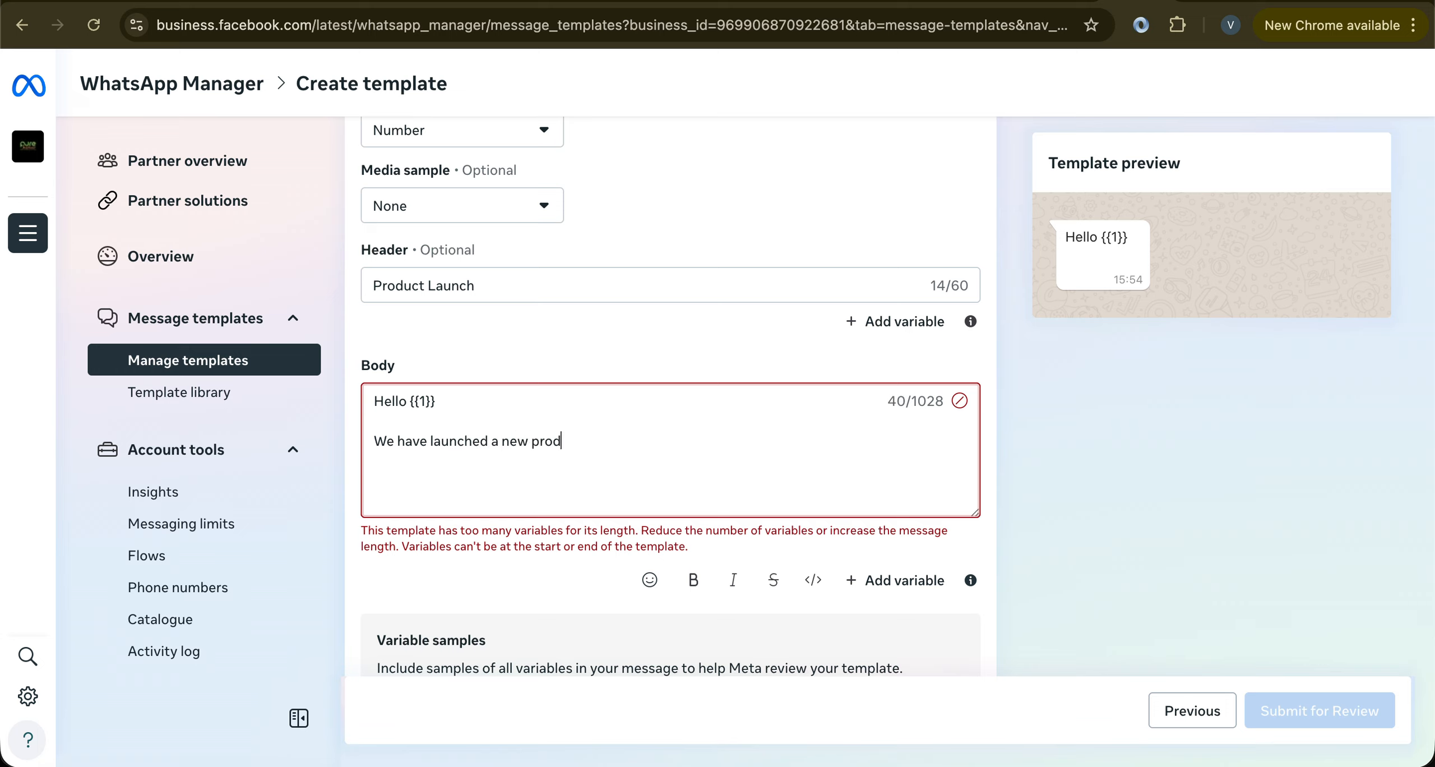
text(uct.)
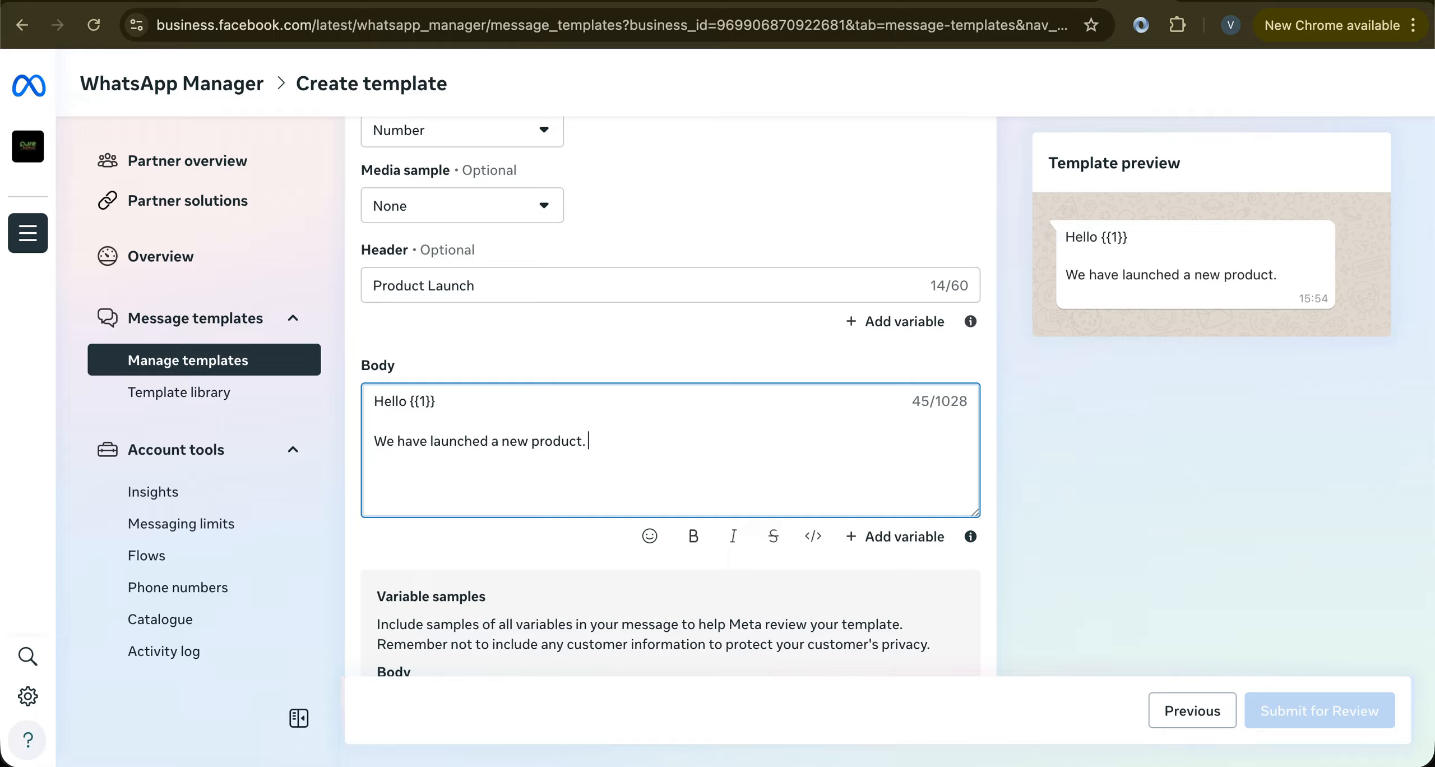
text( {{2}})
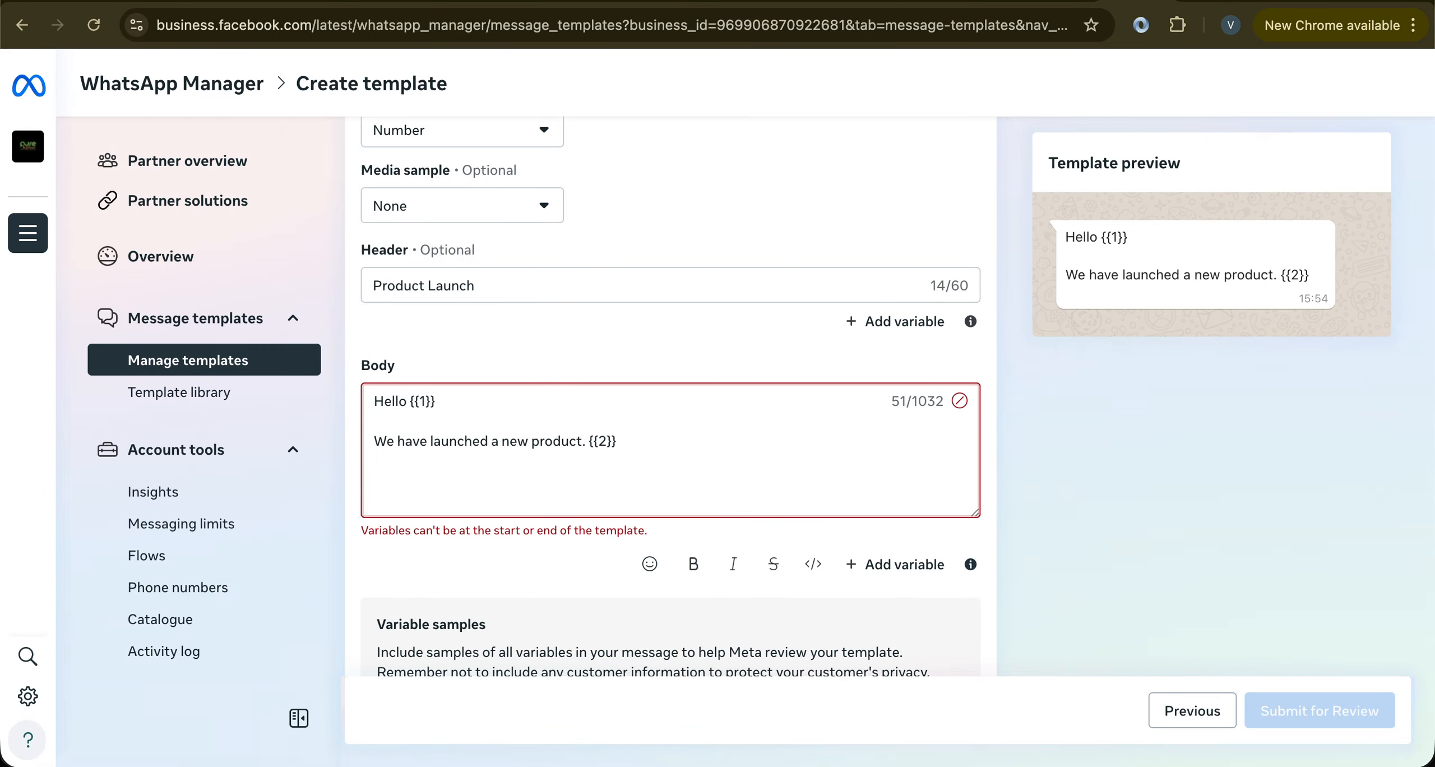
text( {{3}})
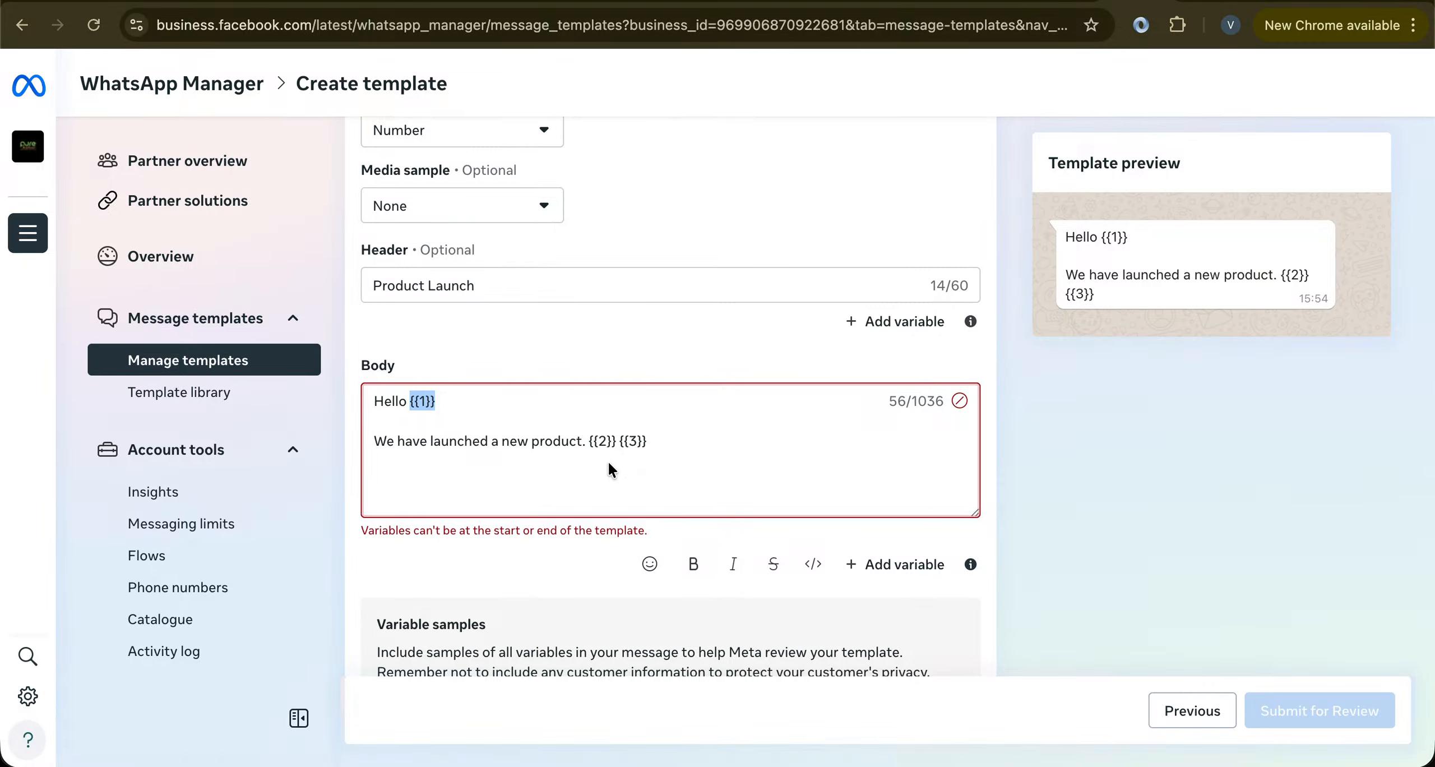
Fill the {{1}} variable sample with a customer's first name
drag(585, 441, 610, 442)
scroll(616, 443, down, 4)
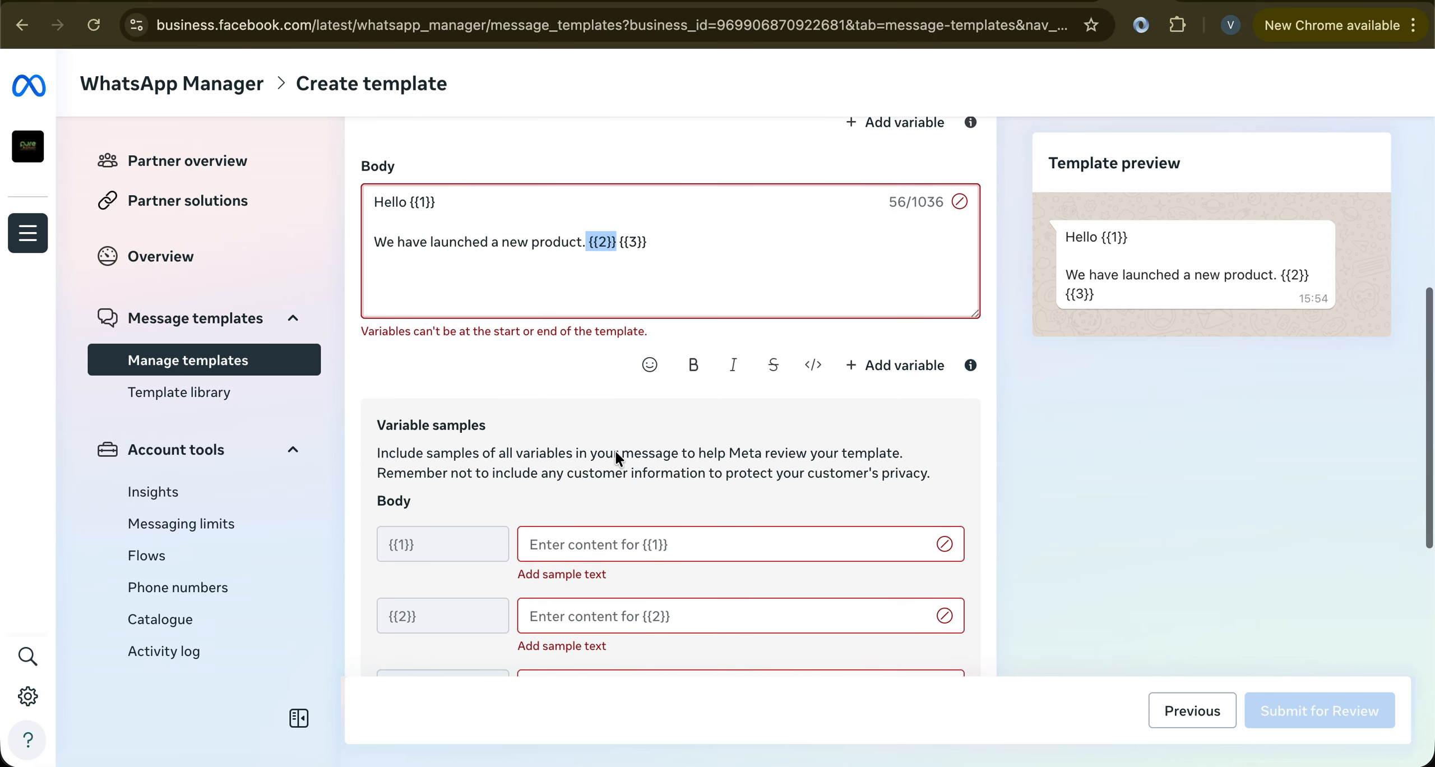
click(607, 538)
text(Vi)
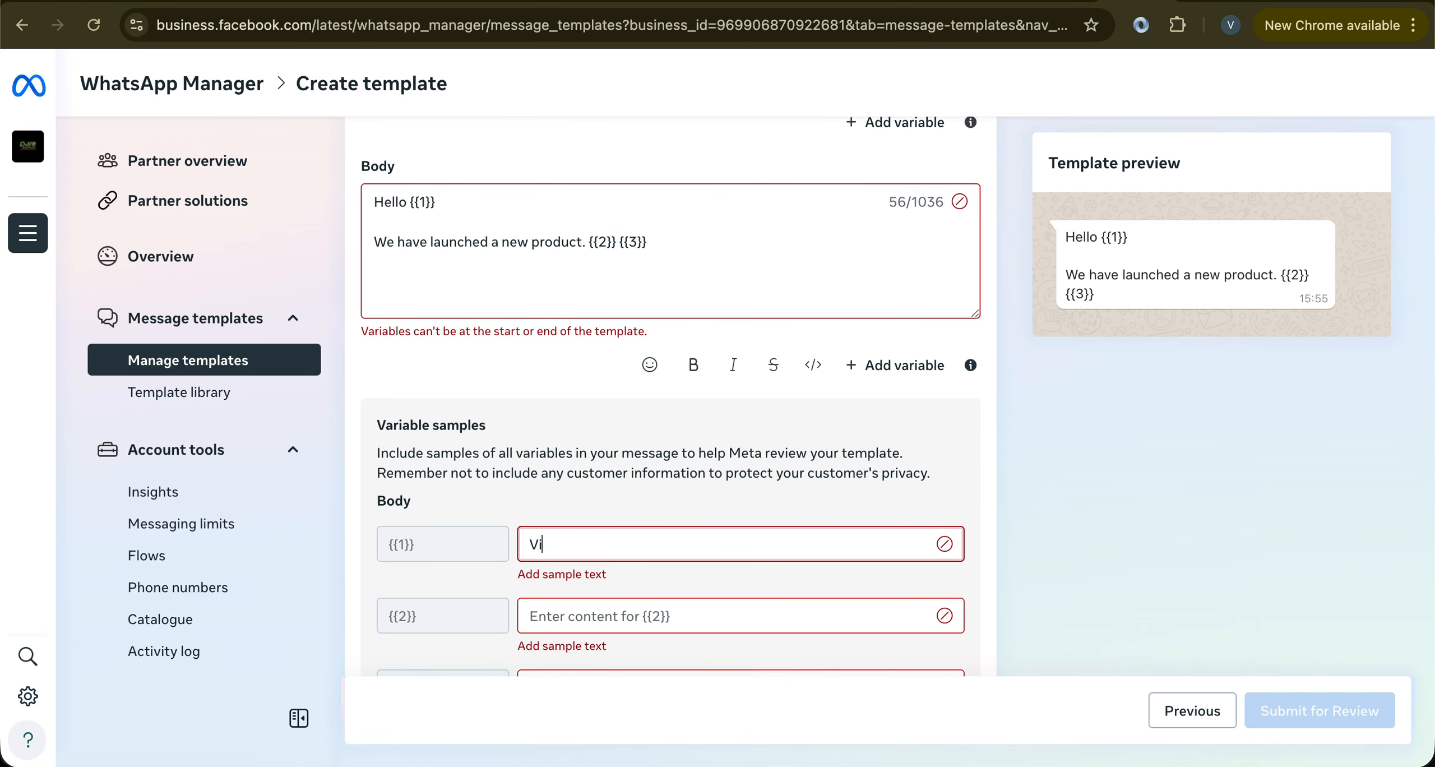
text(karam)
click(534, 304)
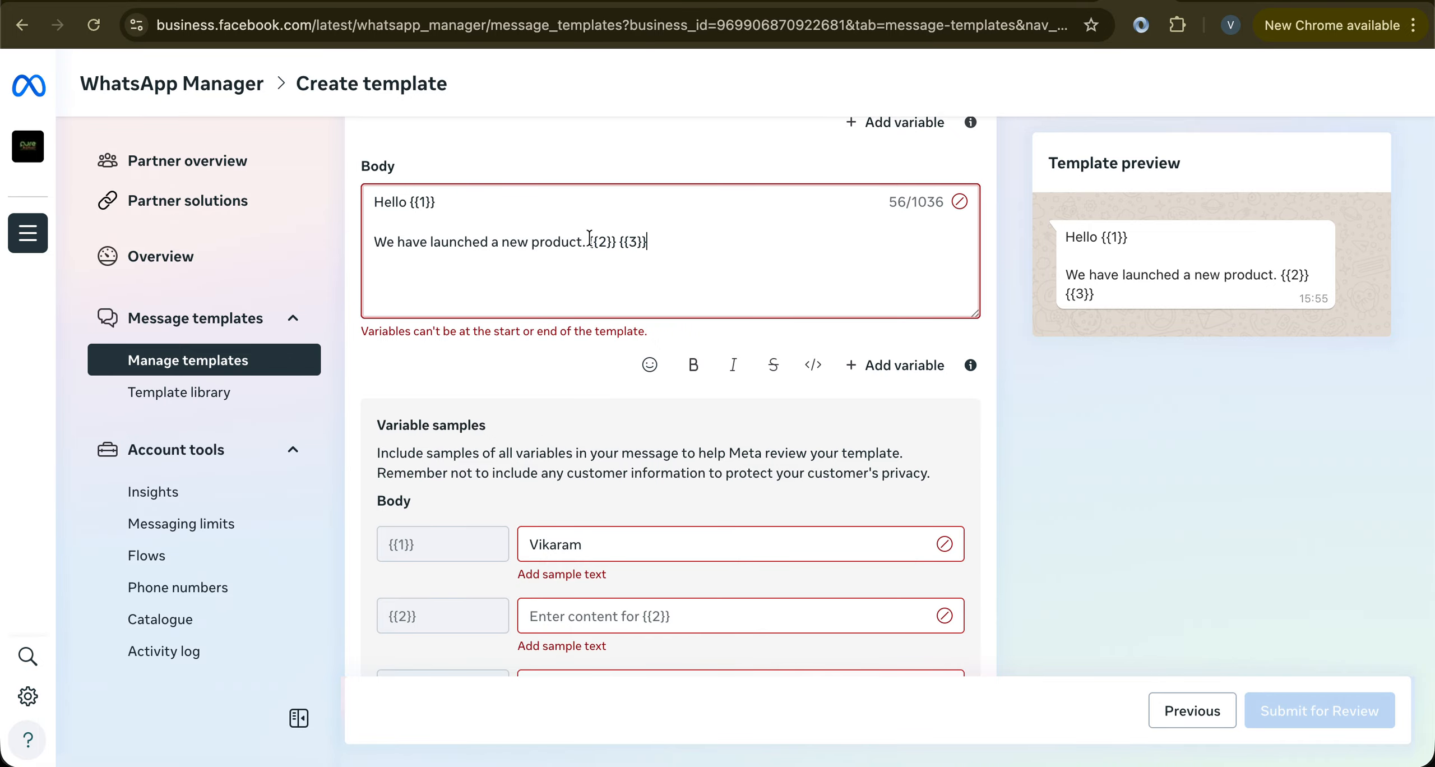
Replace the body's trailing {{2}} {{3}} with 'Offer code is {{2}}' and give {{2}} the sample UDKJSE
drag(589, 241, 653, 243)
key(BackSpace)
text(Offer code is )
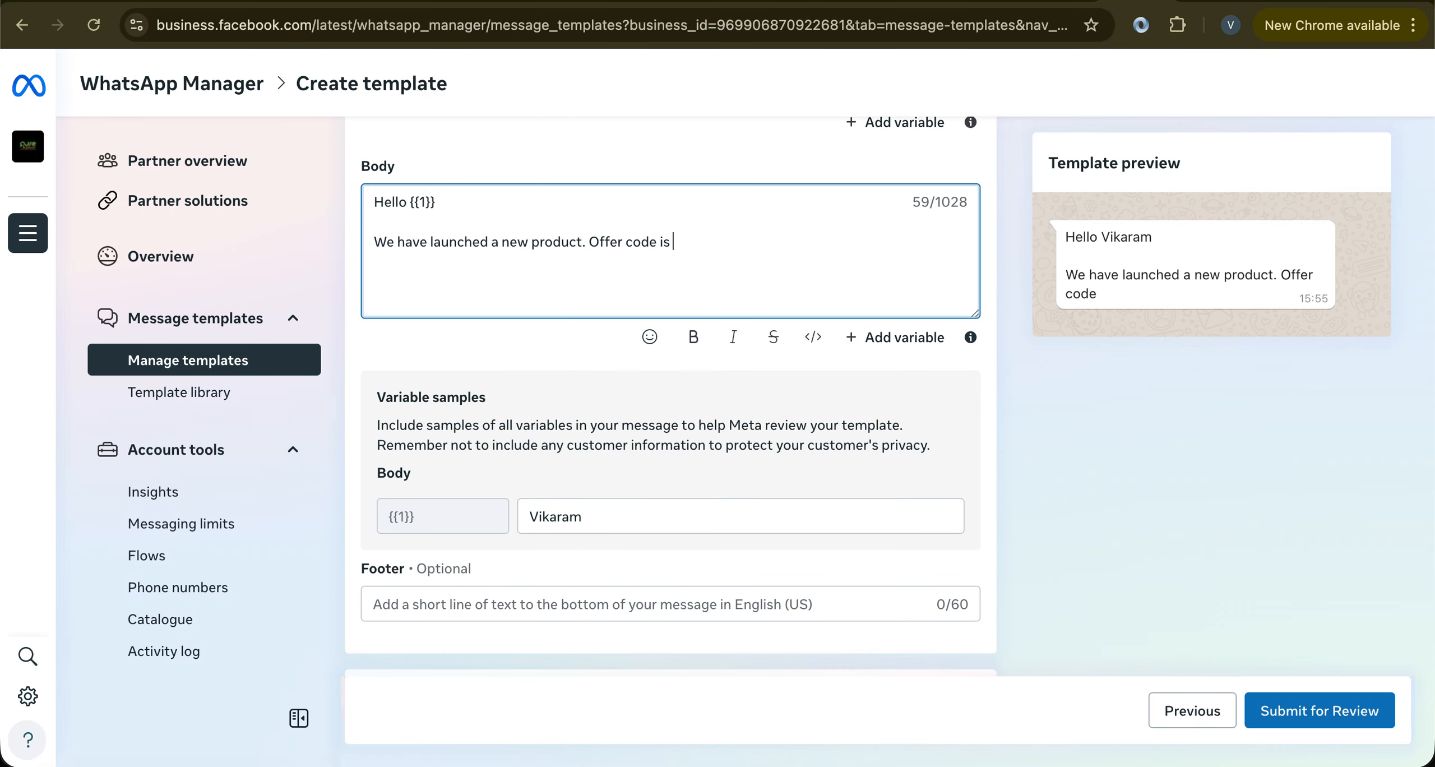
text({{2}})
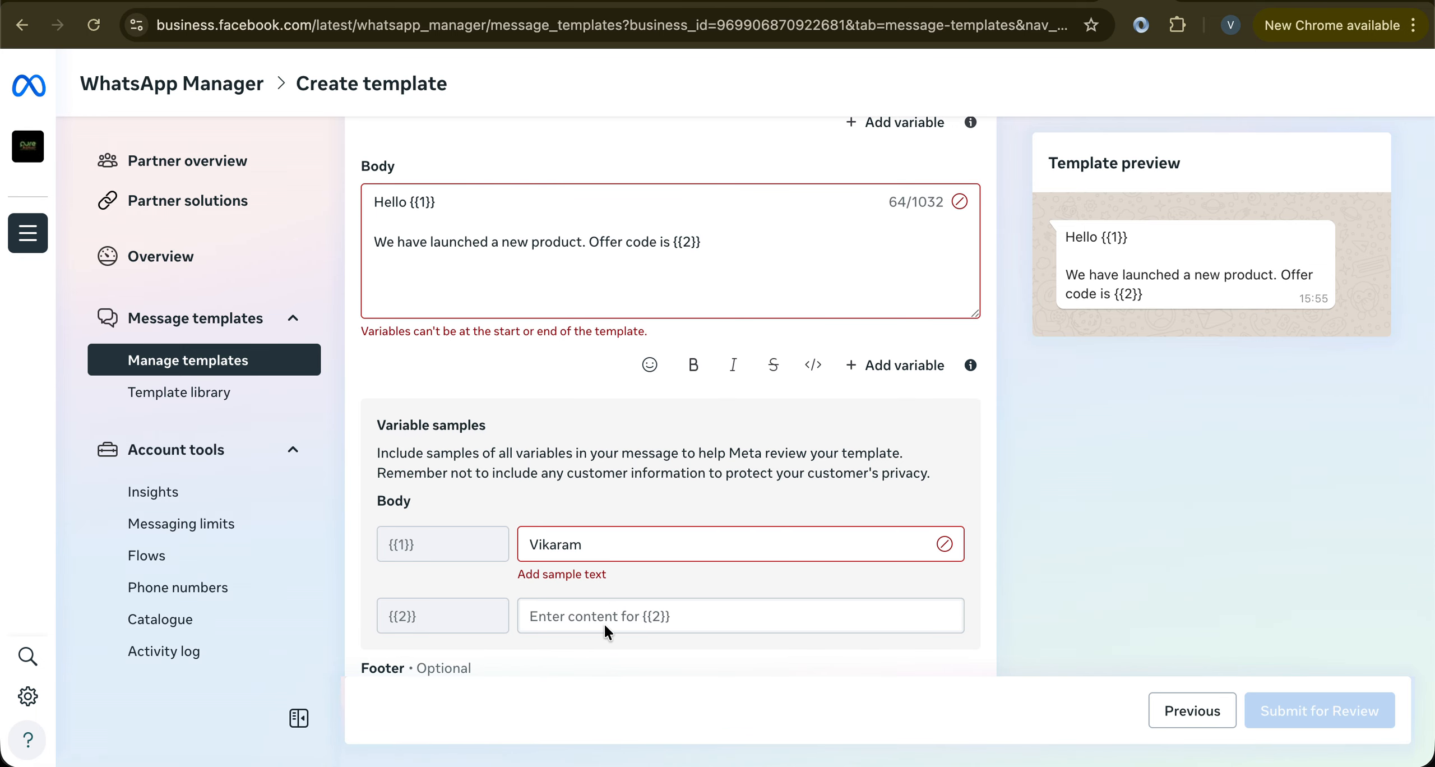
click(579, 617)
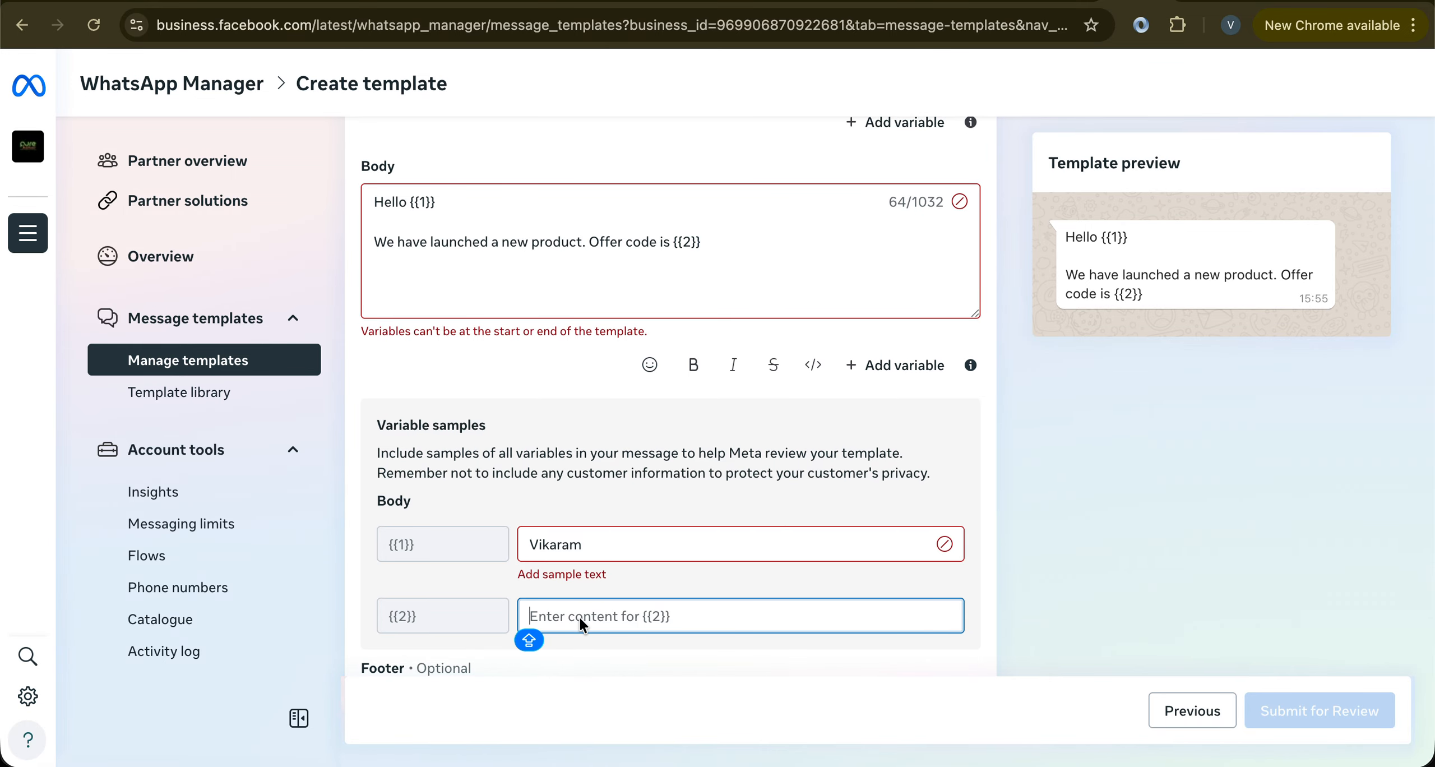
text(UDKJSE)
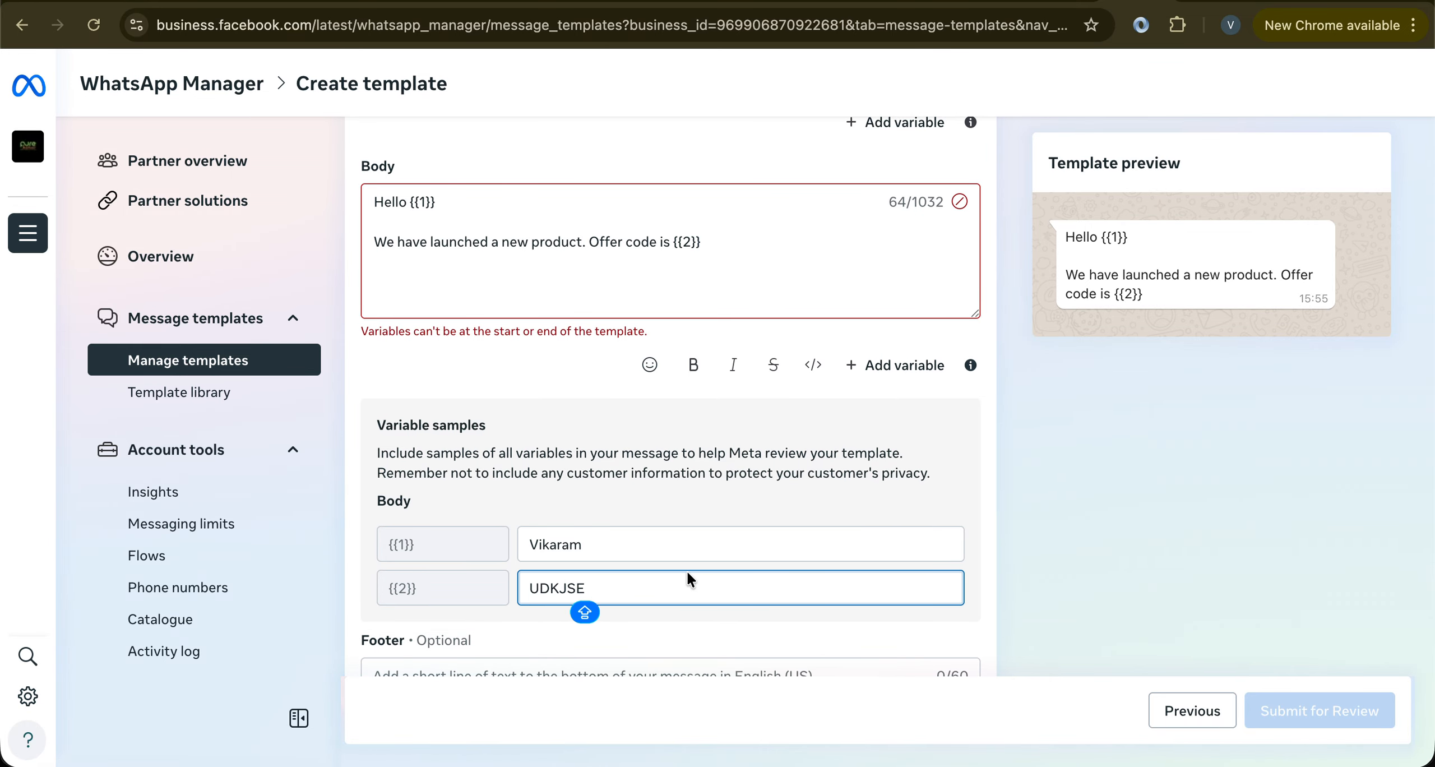
Set the footer to 'Email :' followed by a contact e-mail address
scroll(690, 577, down, 3)
scroll(686, 578, down, 1)
click(437, 471)
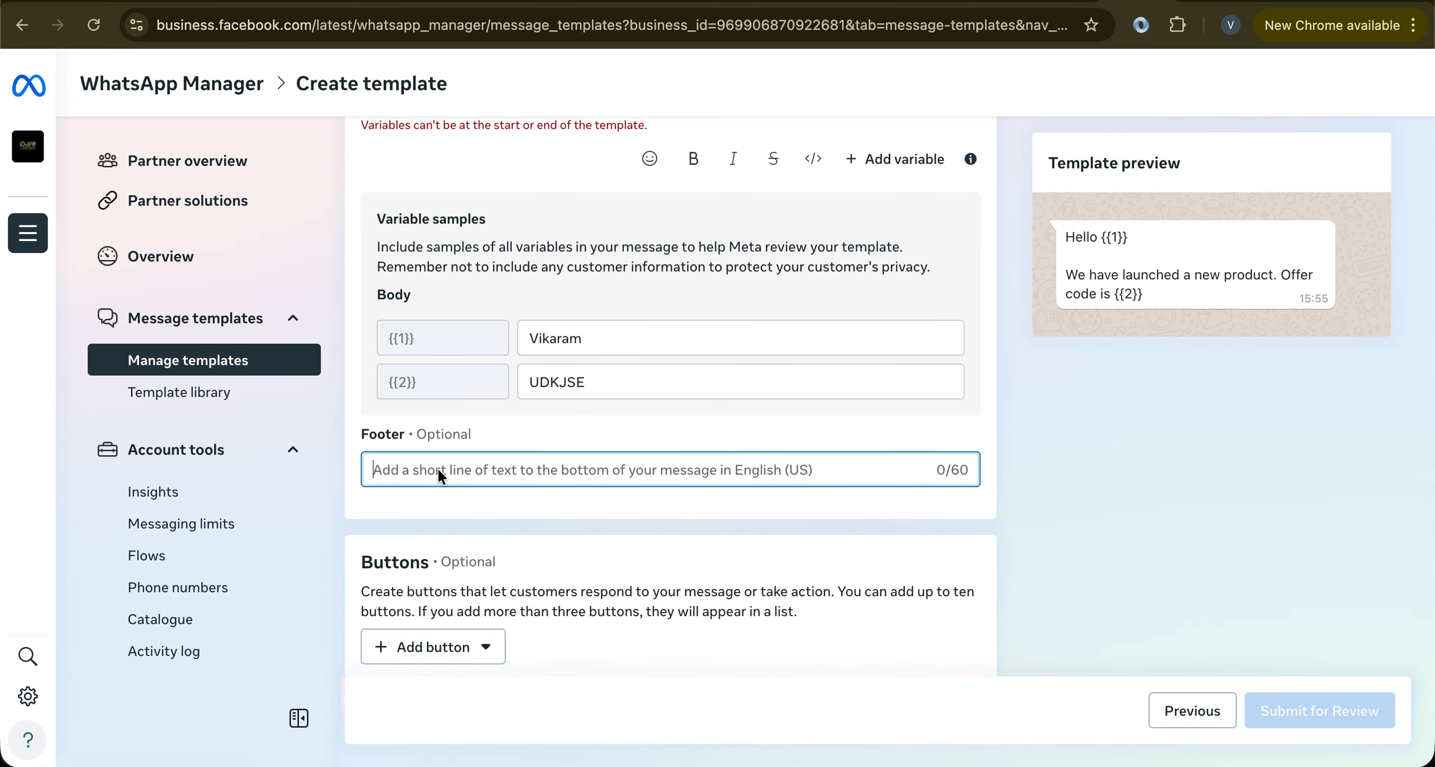
text(Contac)
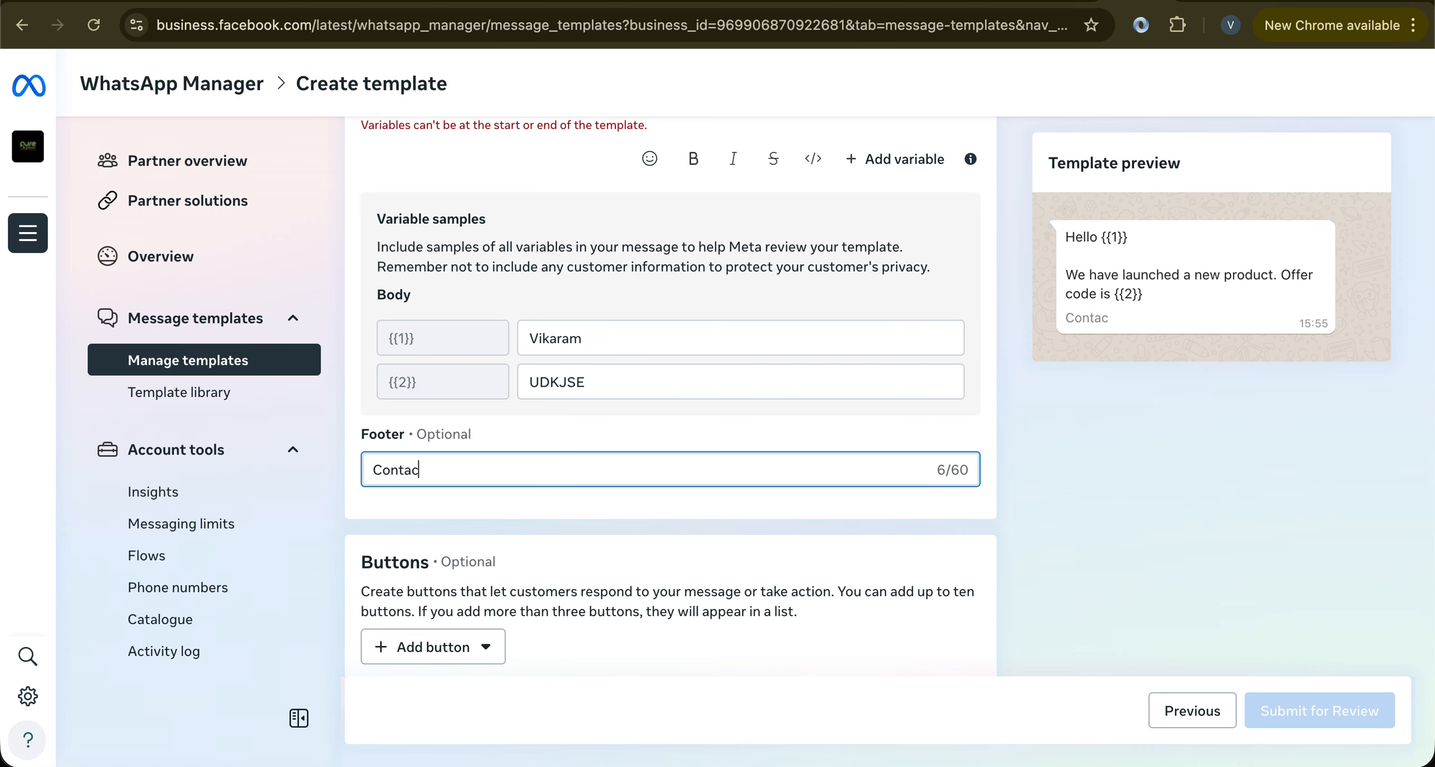
text(t :)
key(BackSpace)
key(BackSpace)
key(BackSpace)
key(BackSpace)
key(BackSpace)
key(BackSpace)
key(BackSpace)
key(BackSpace)
key(BackSpace)
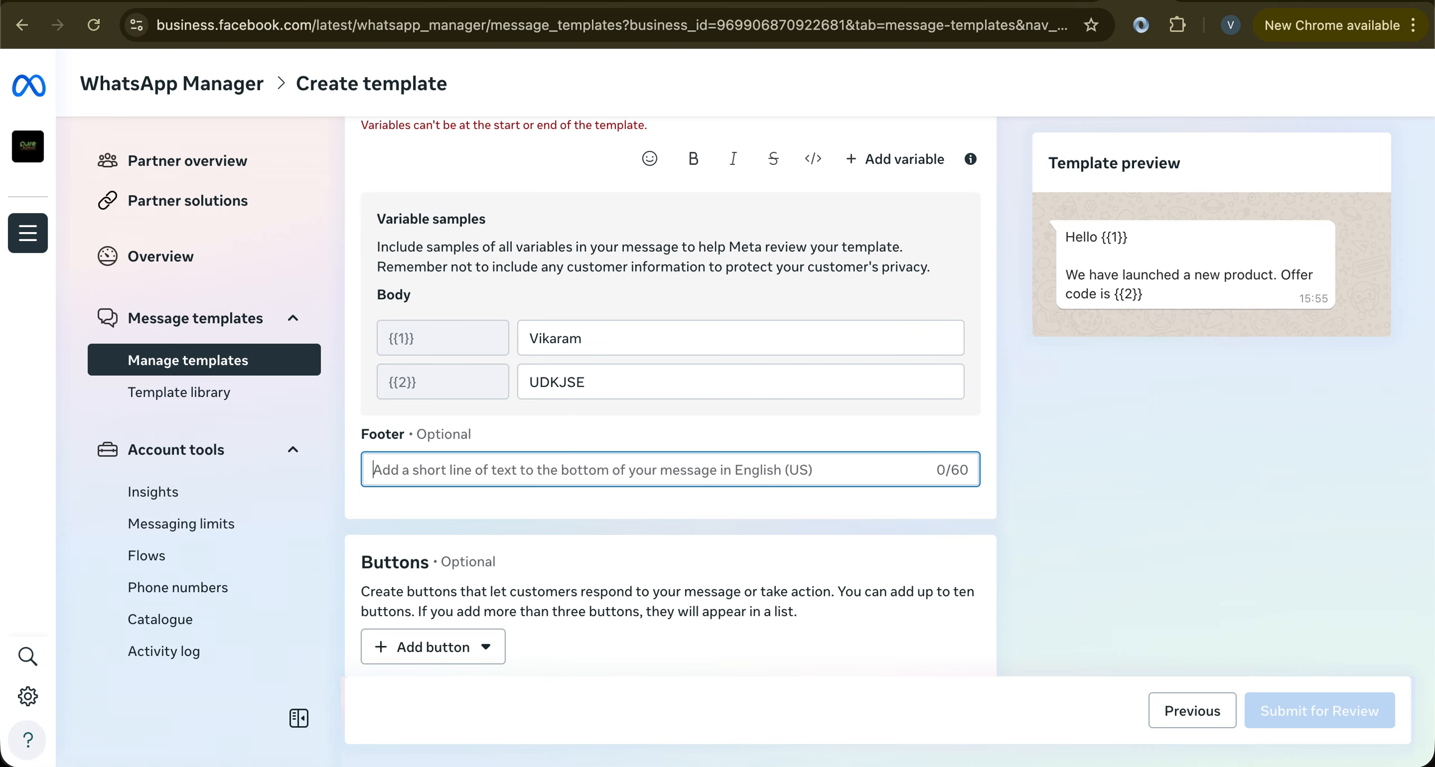
text(Email : )
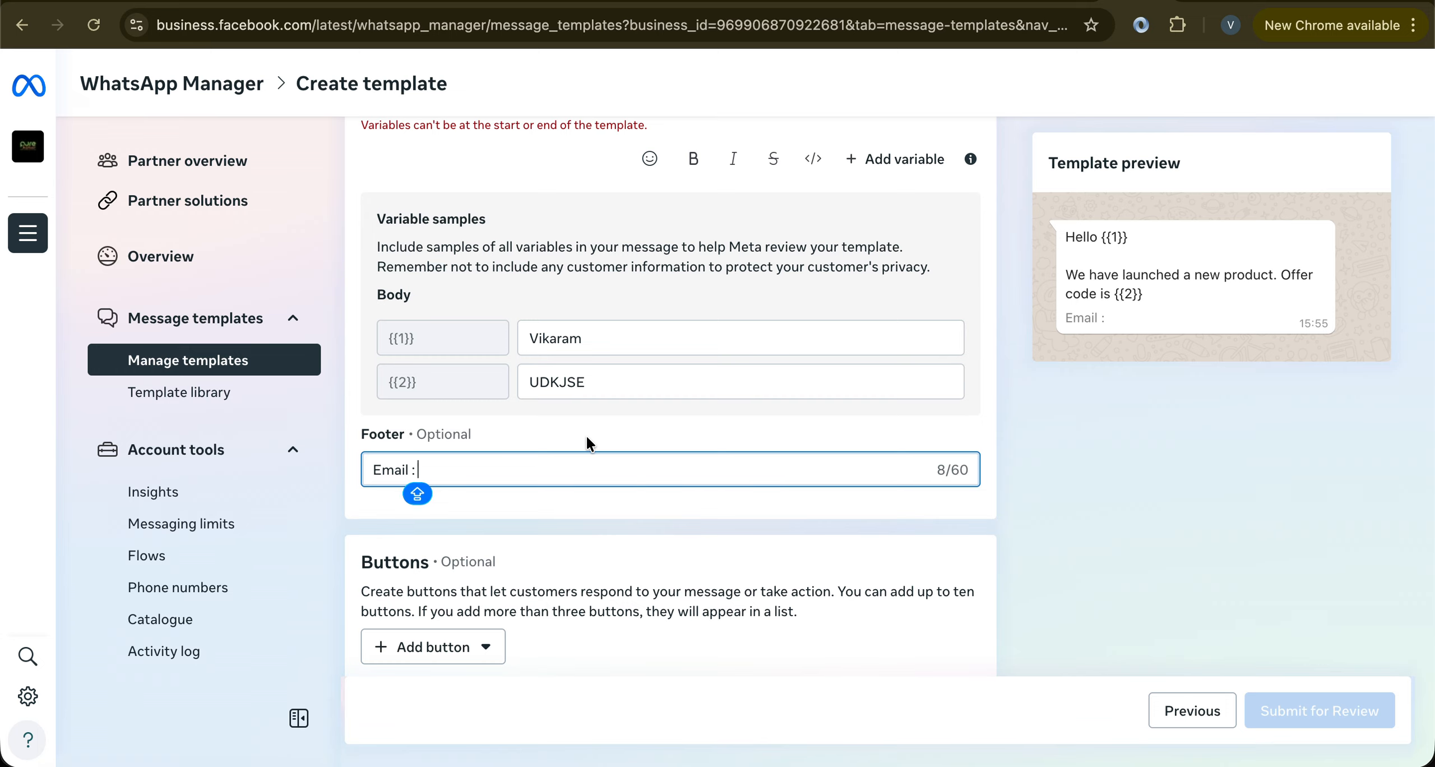
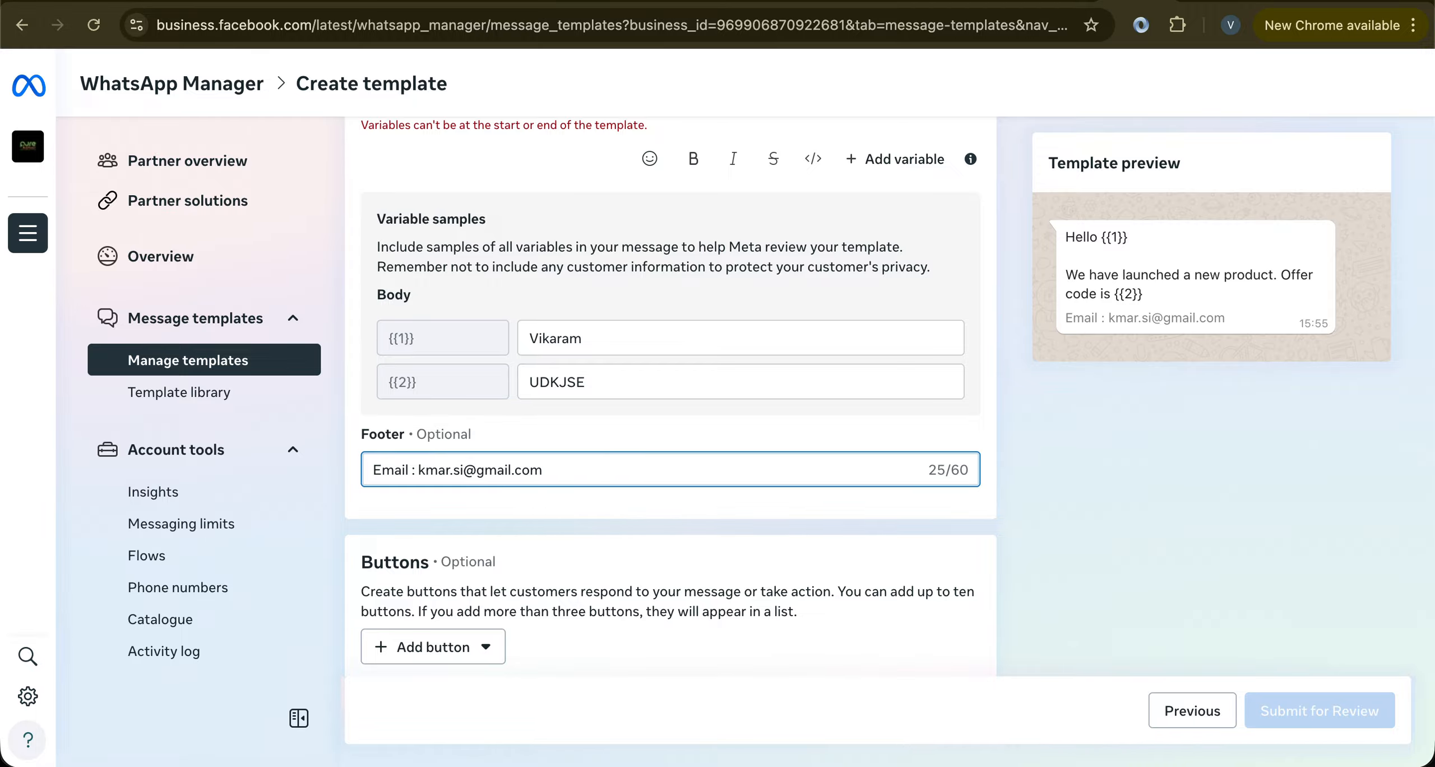
scroll(539, 599, down, 5)
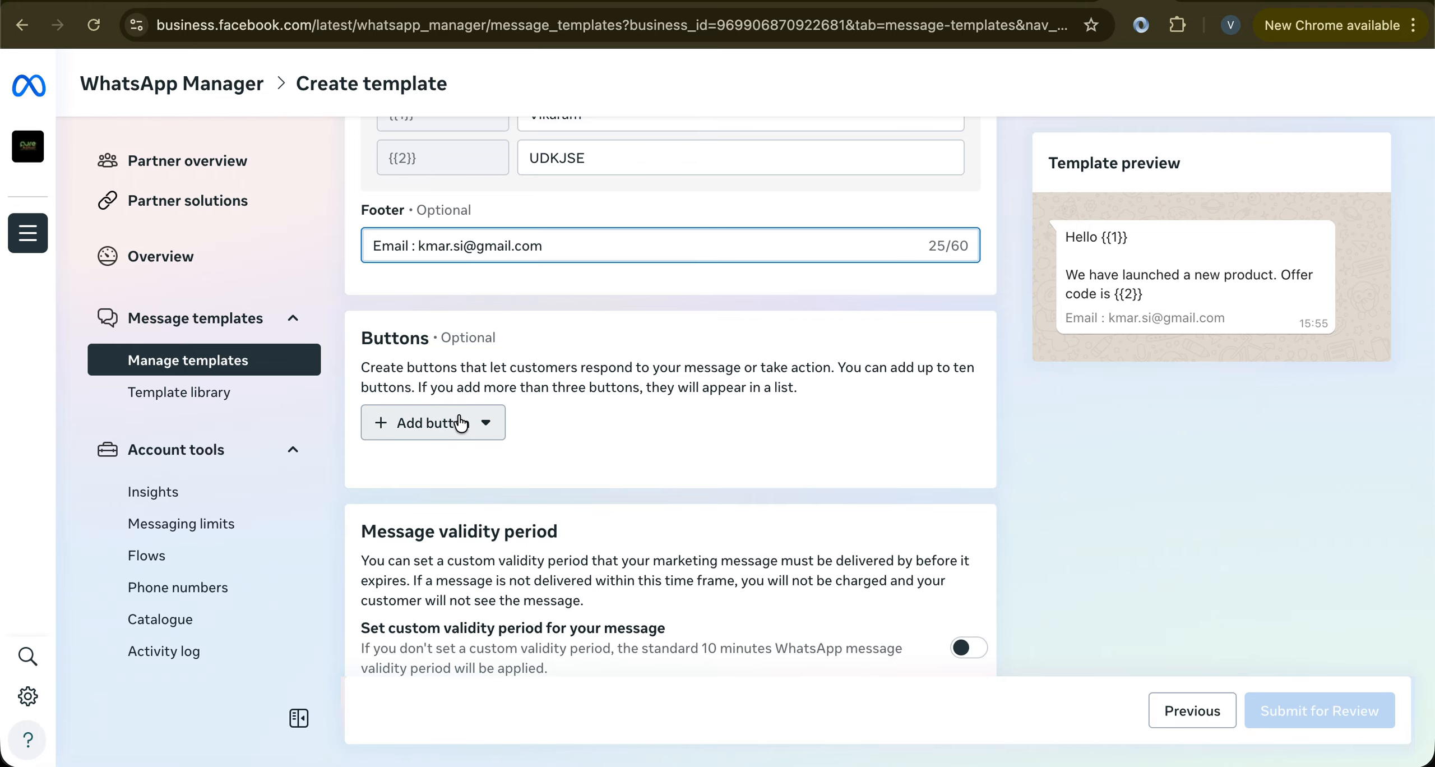
click(460, 423)
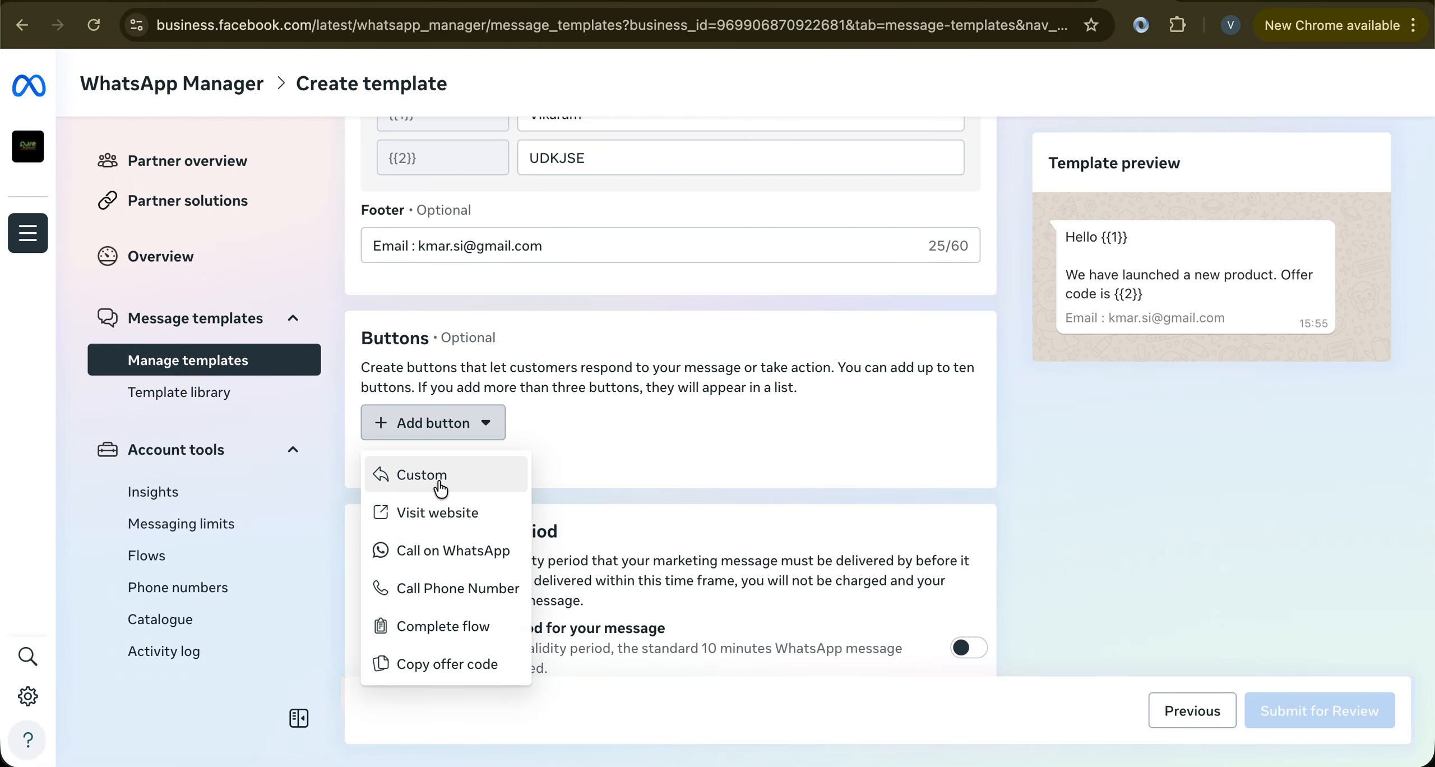
click(430, 513)
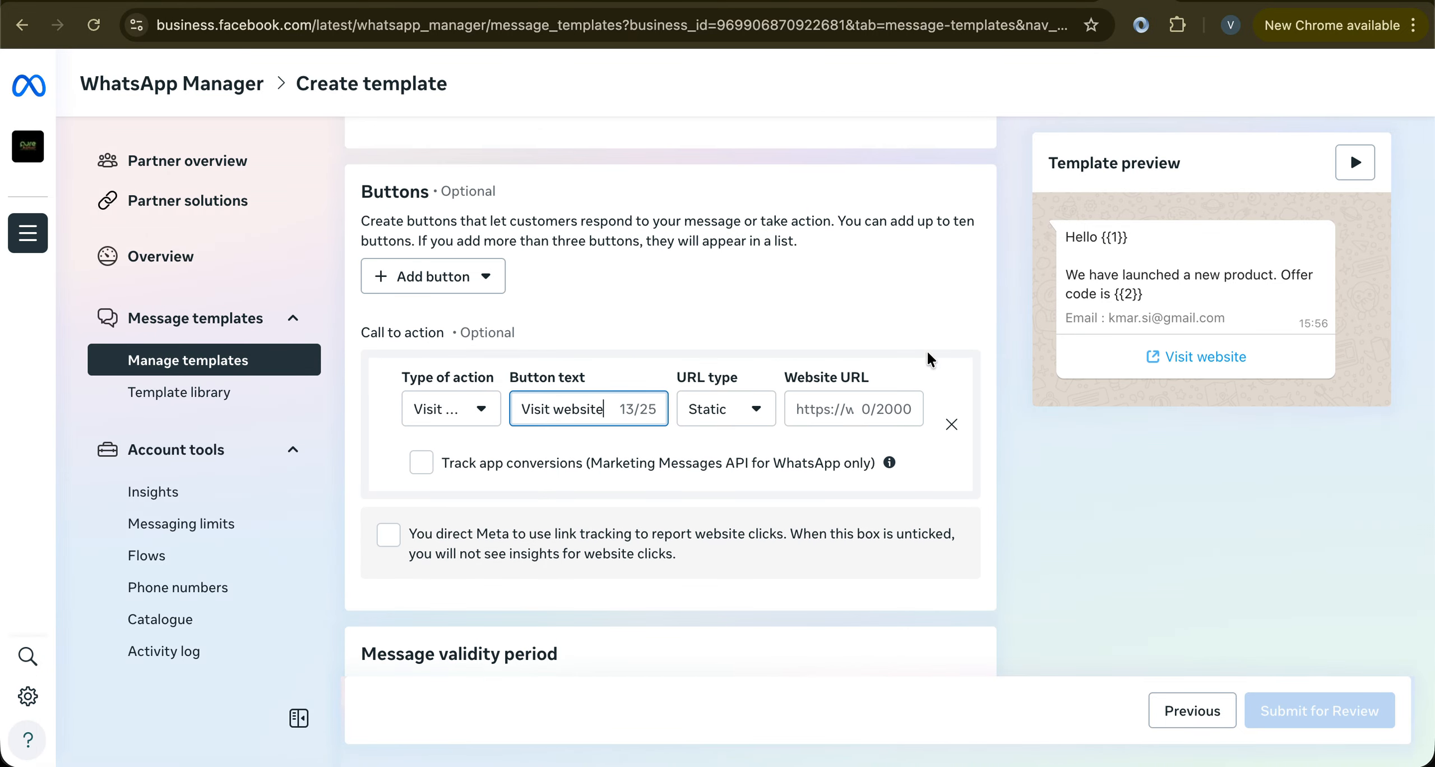
click(850, 406)
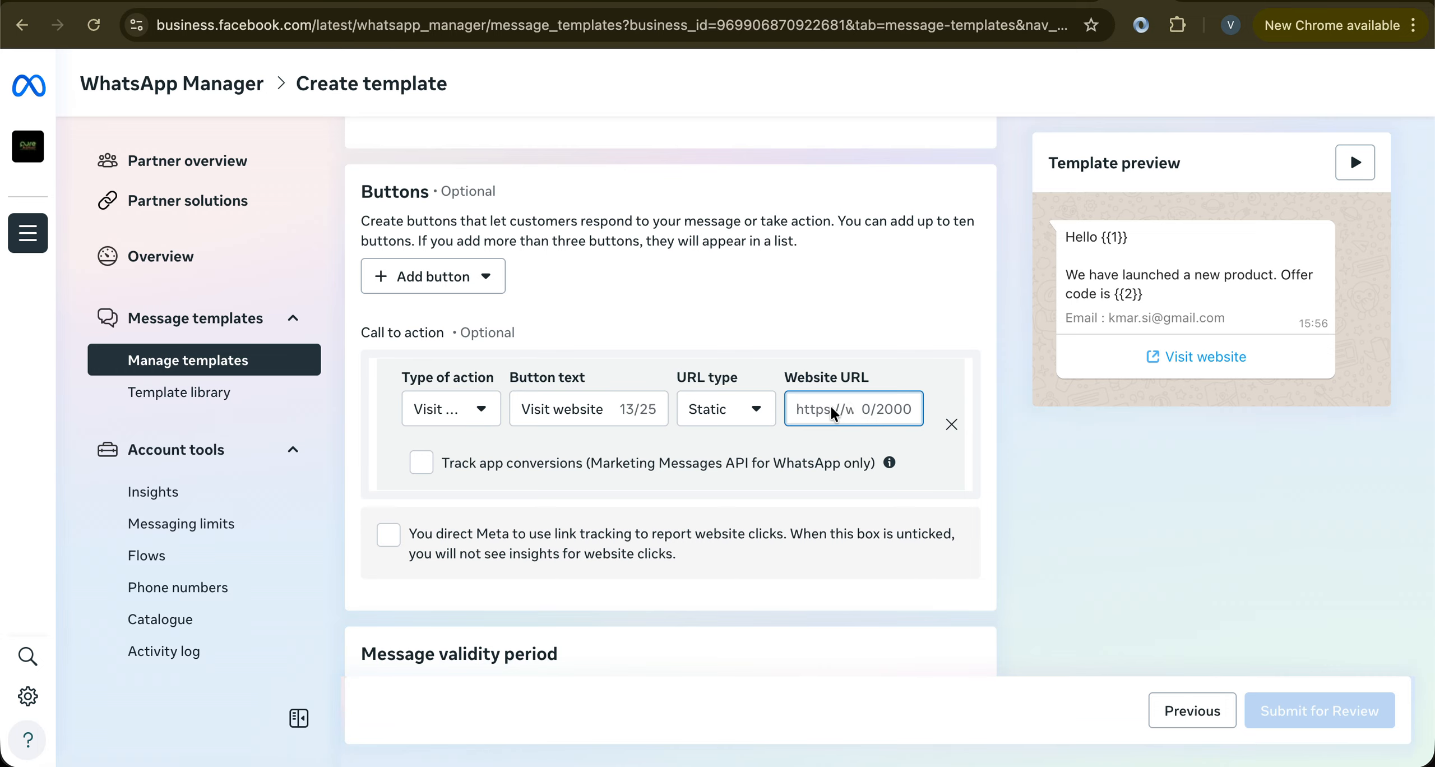
click(765, 412)
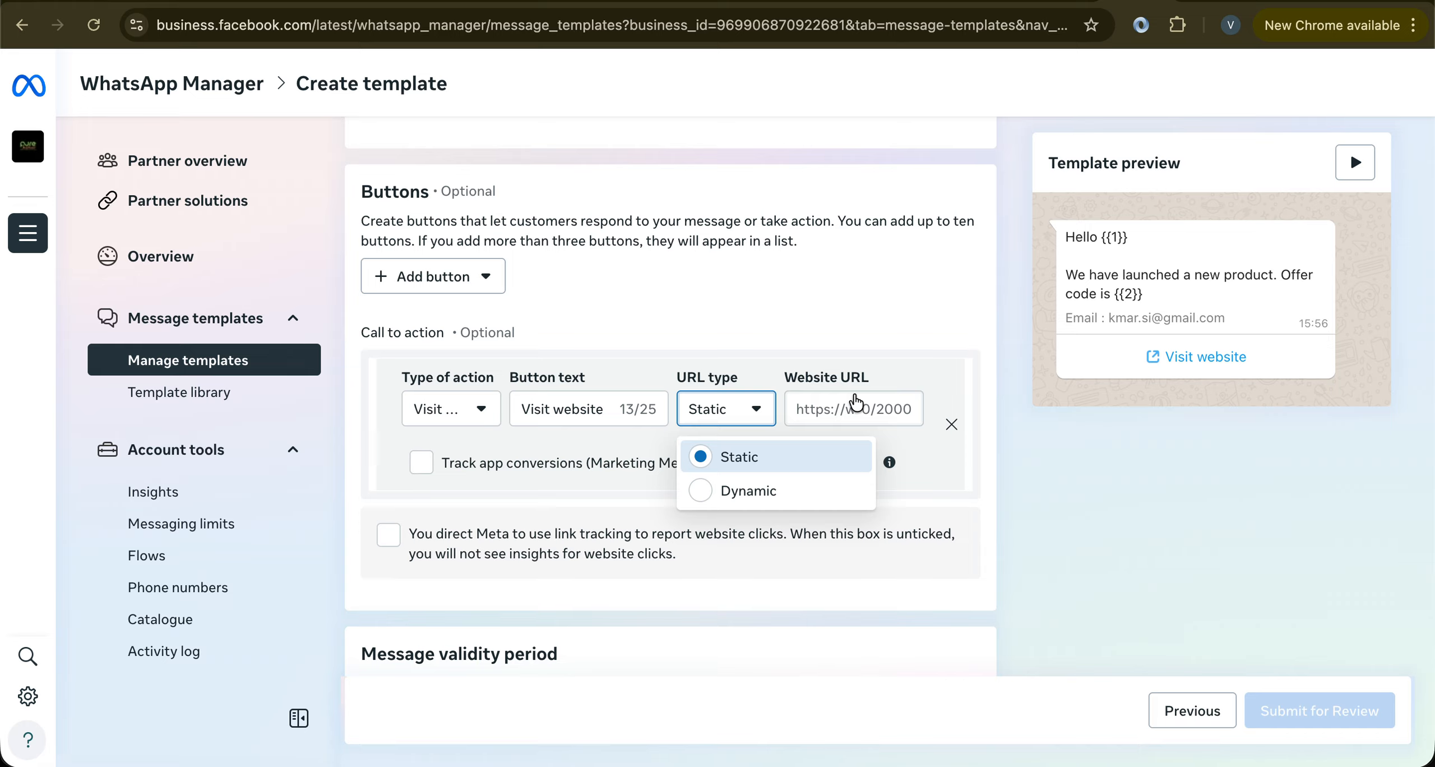
click(816, 407)
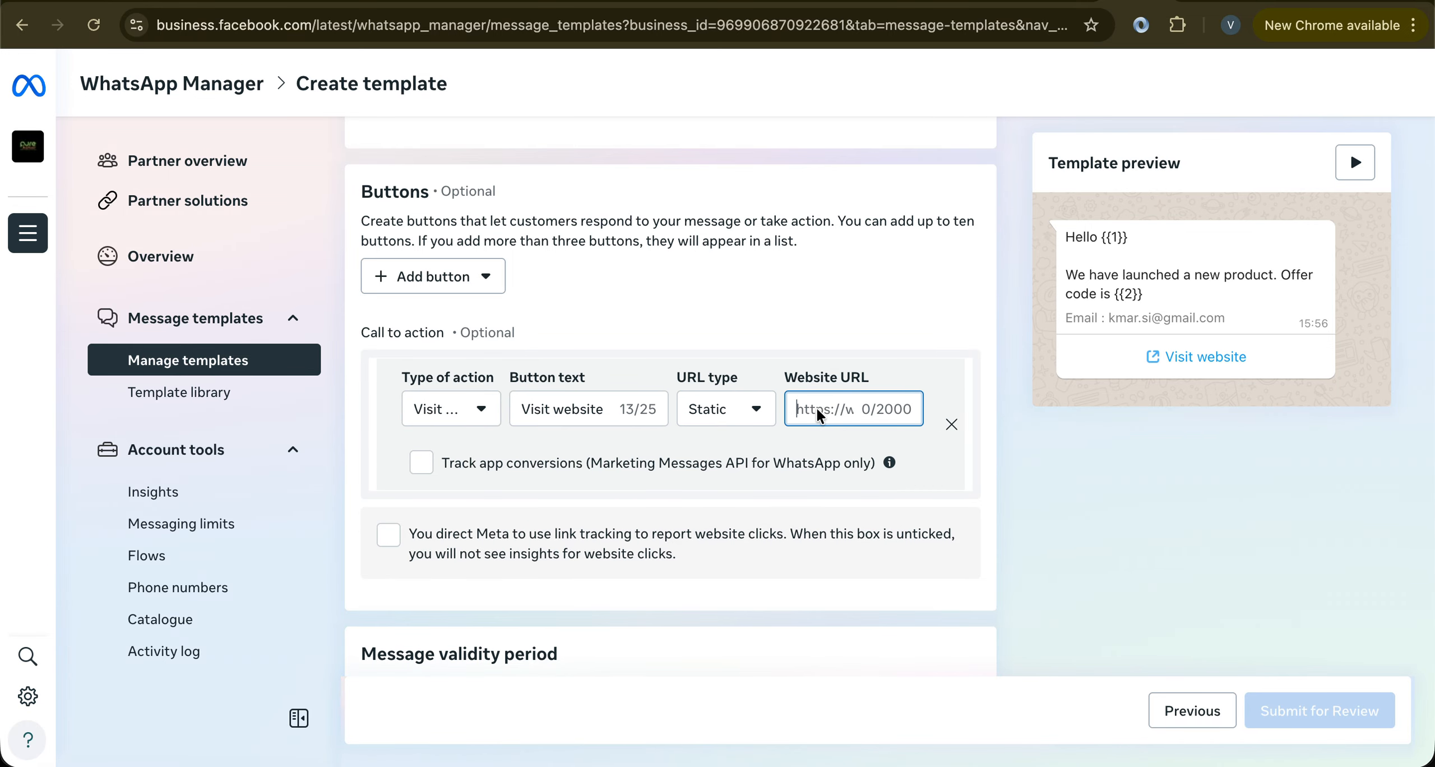
scroll(816, 407, down, 1)
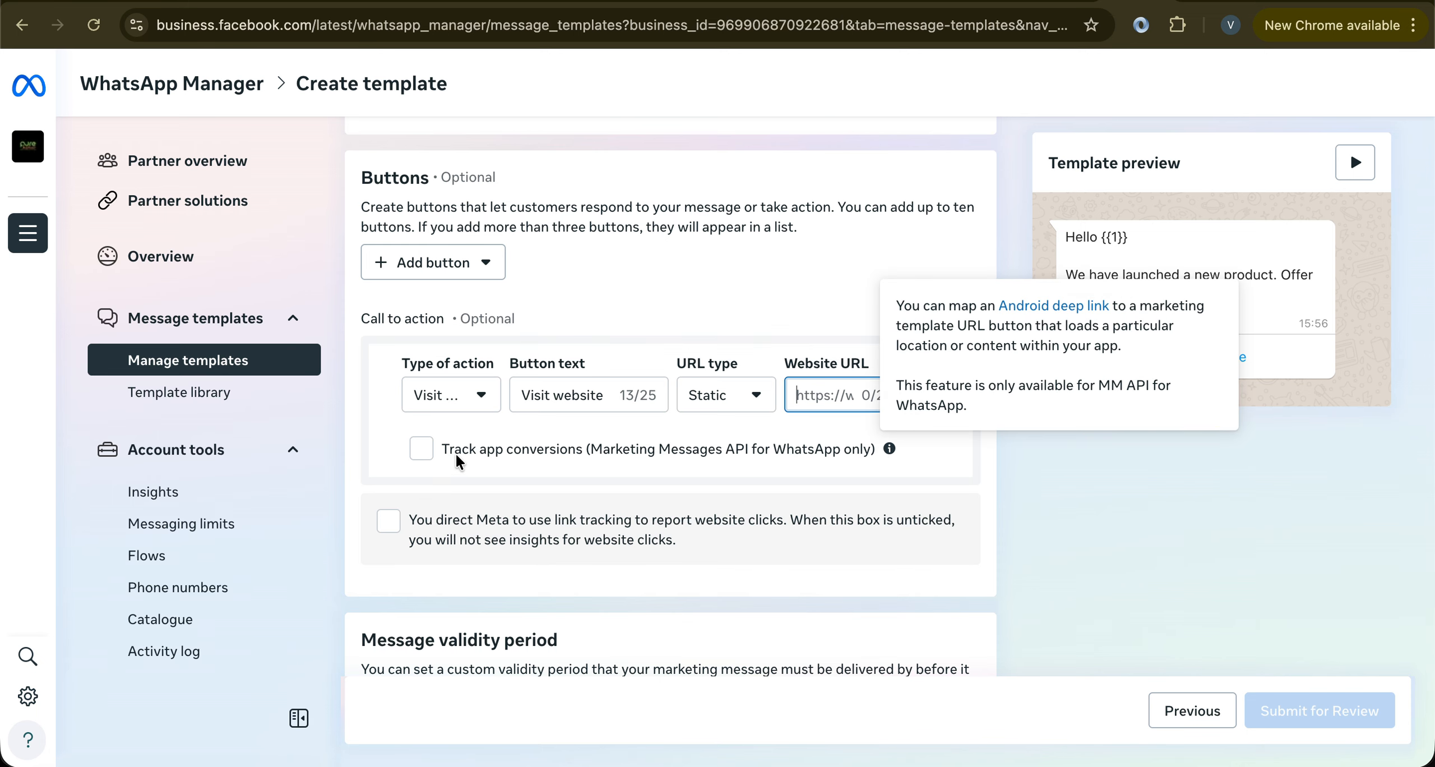
click(422, 448)
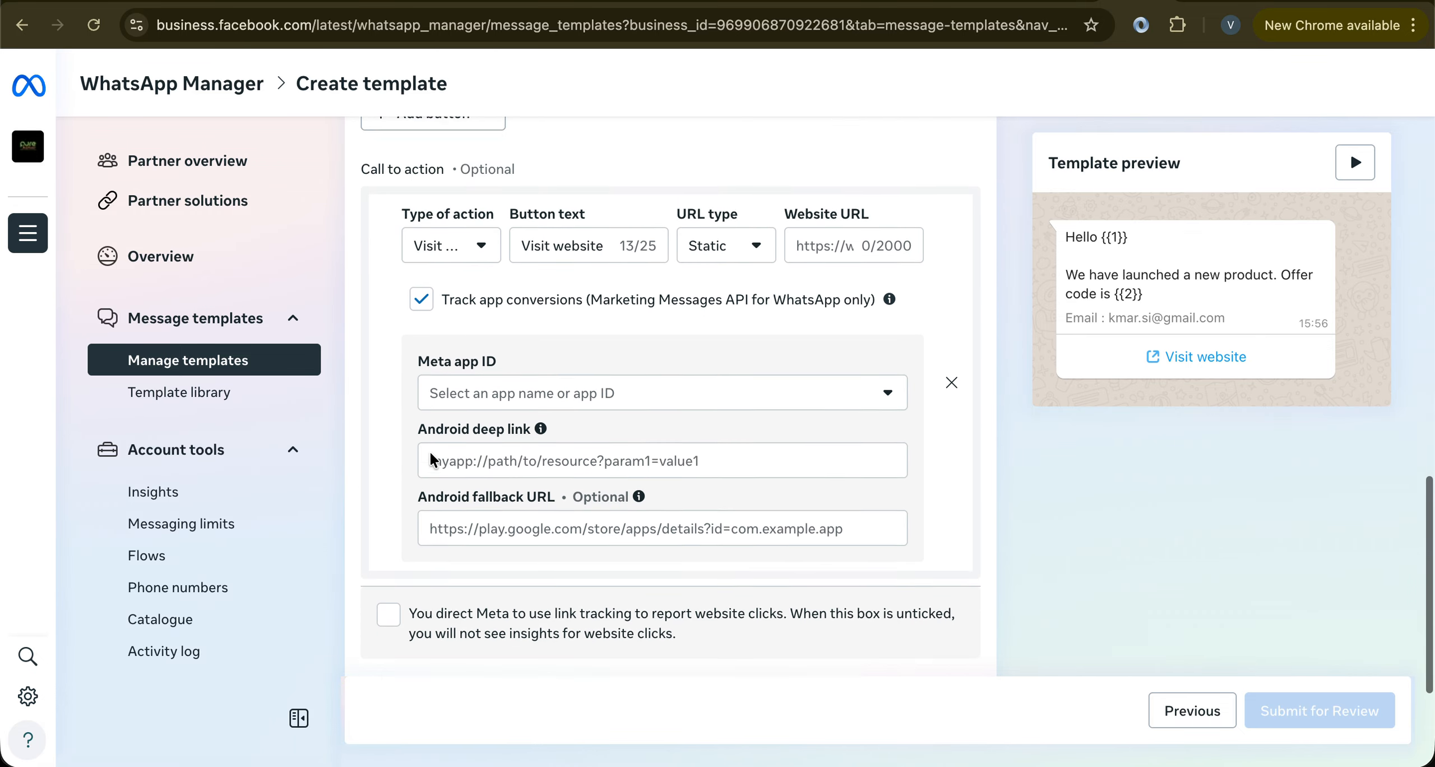
scroll(431, 452, down, 3)
scroll(488, 459, up, 1)
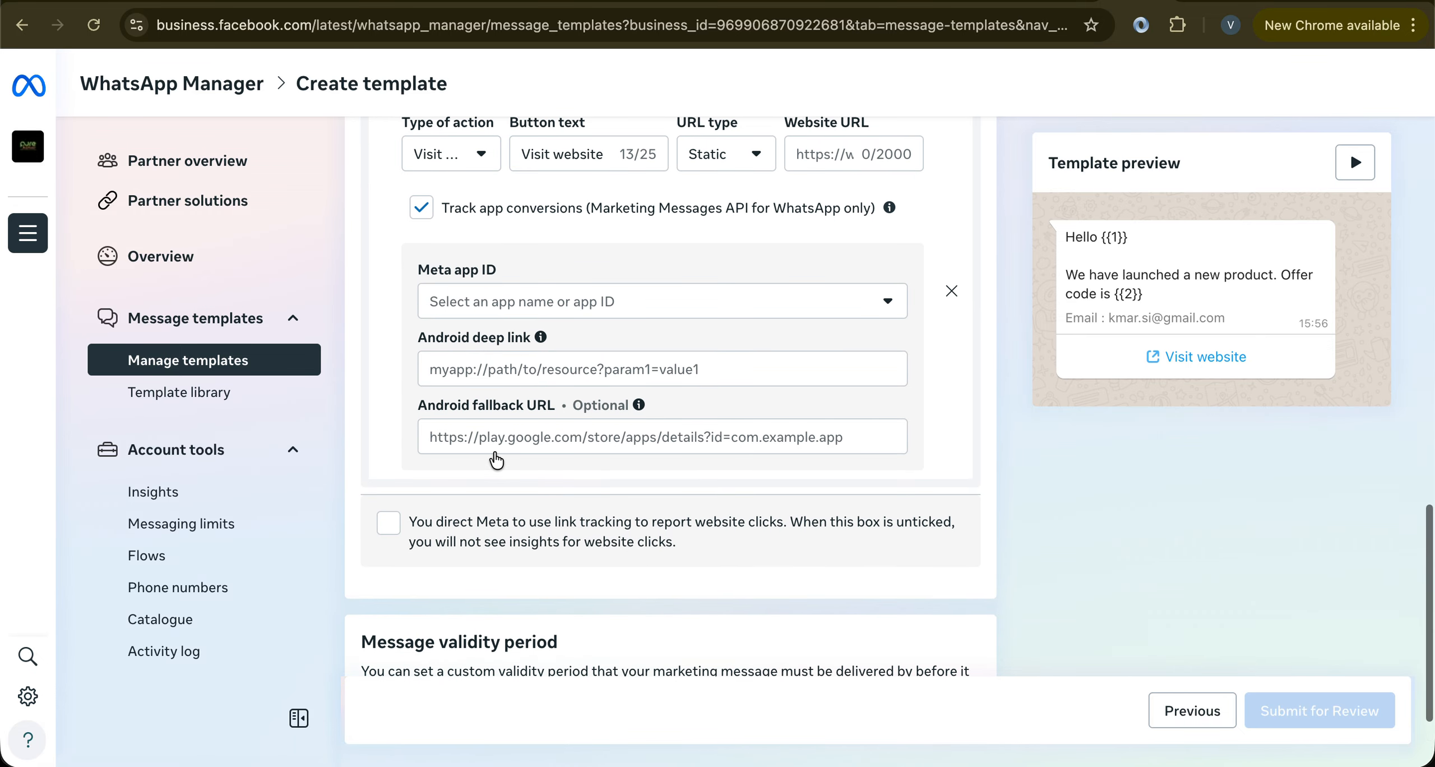
mouse_move(541, 338)
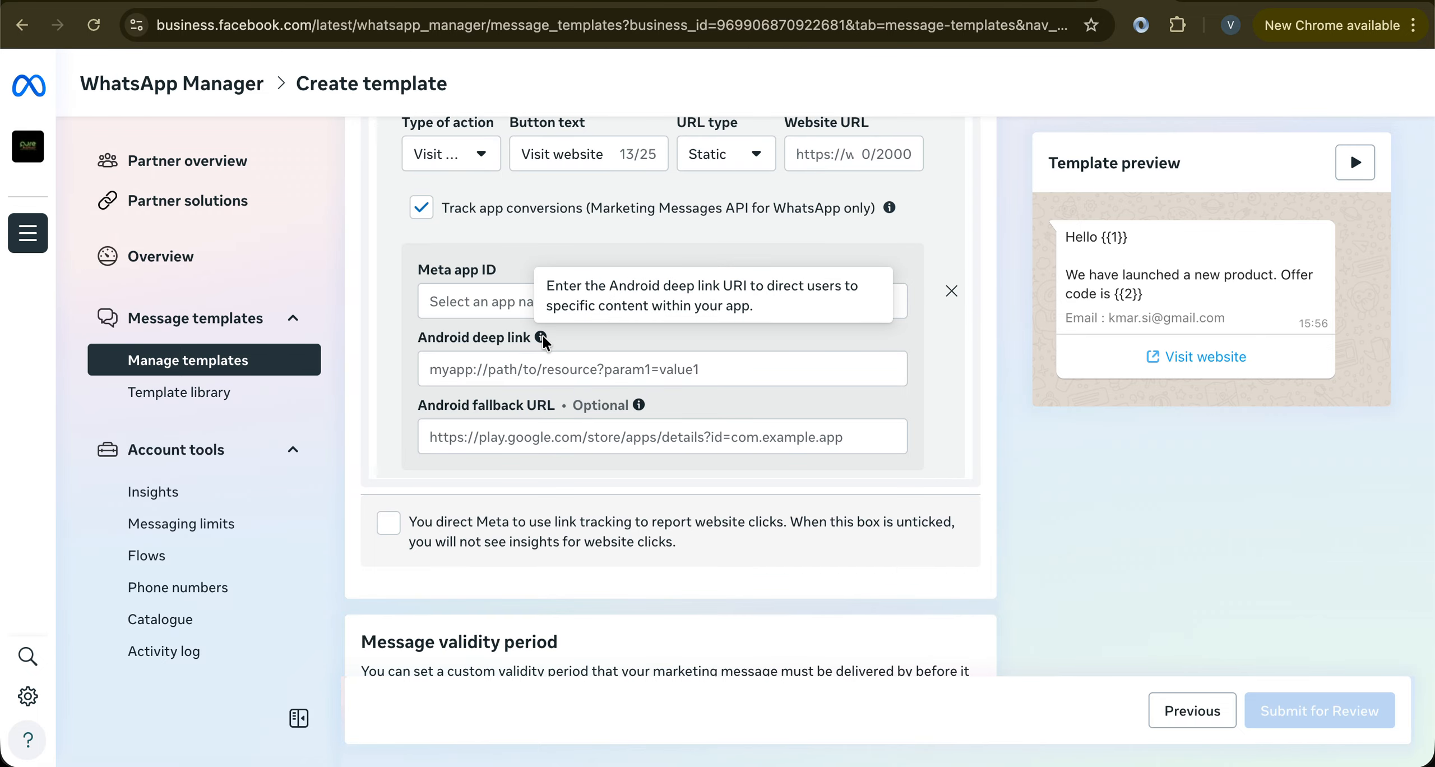
click(551, 367)
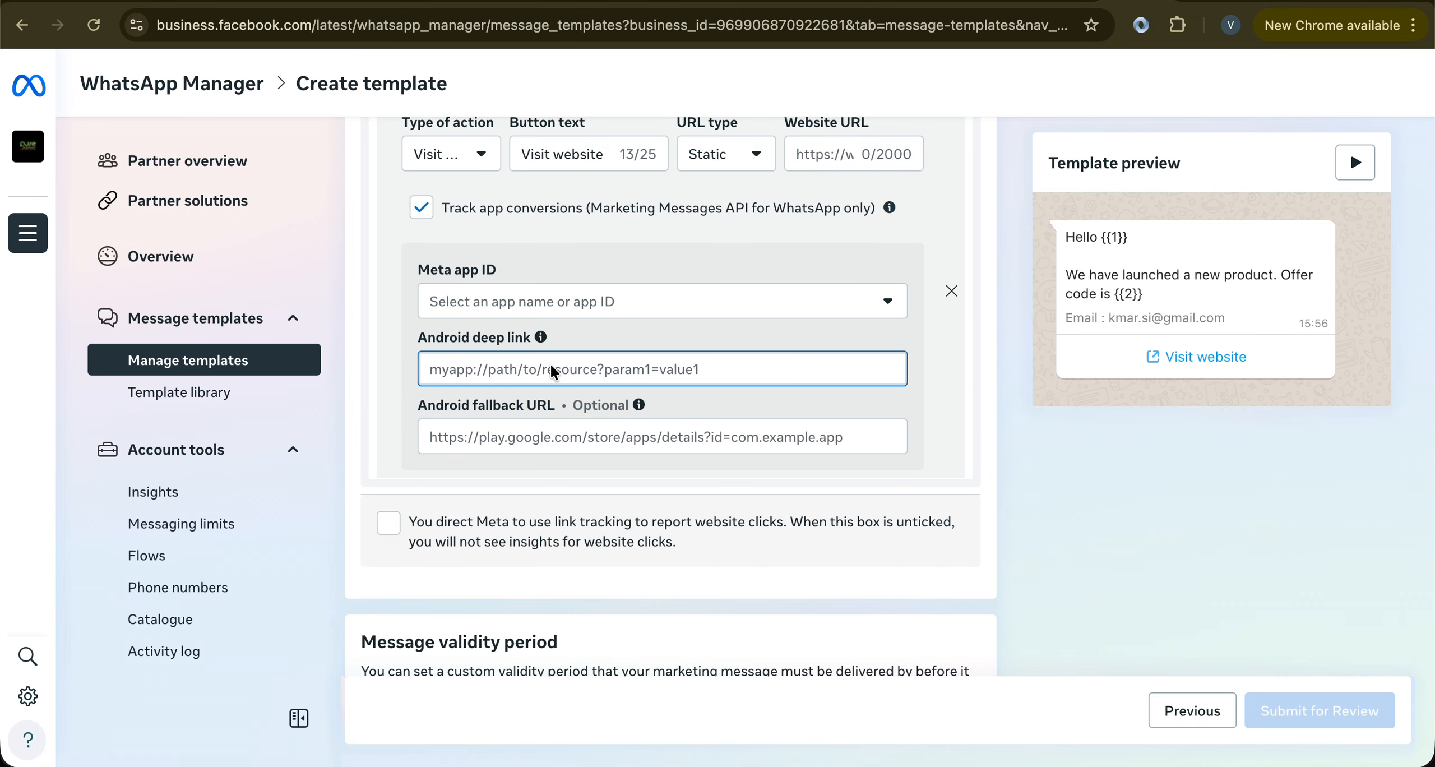
click(418, 209)
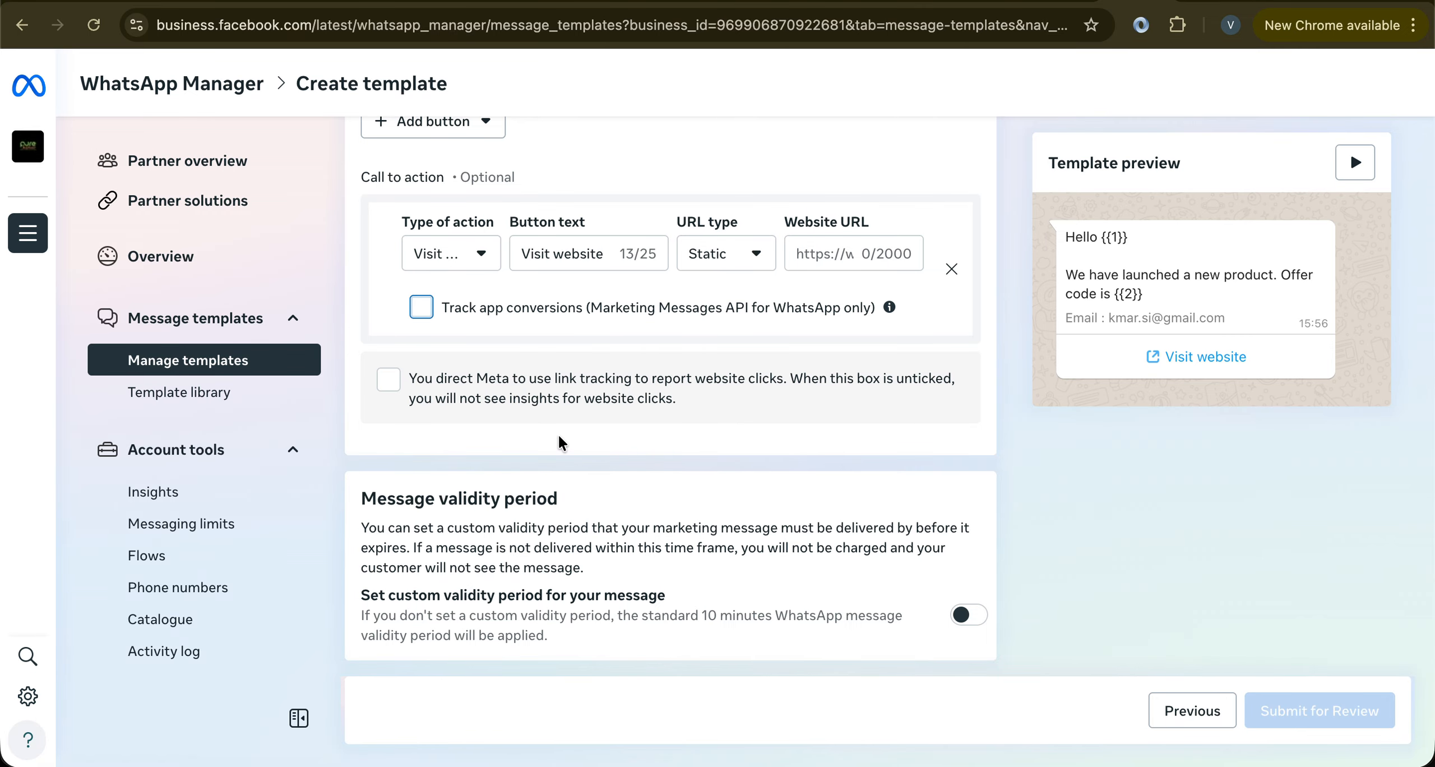
scroll(558, 433, up, 1)
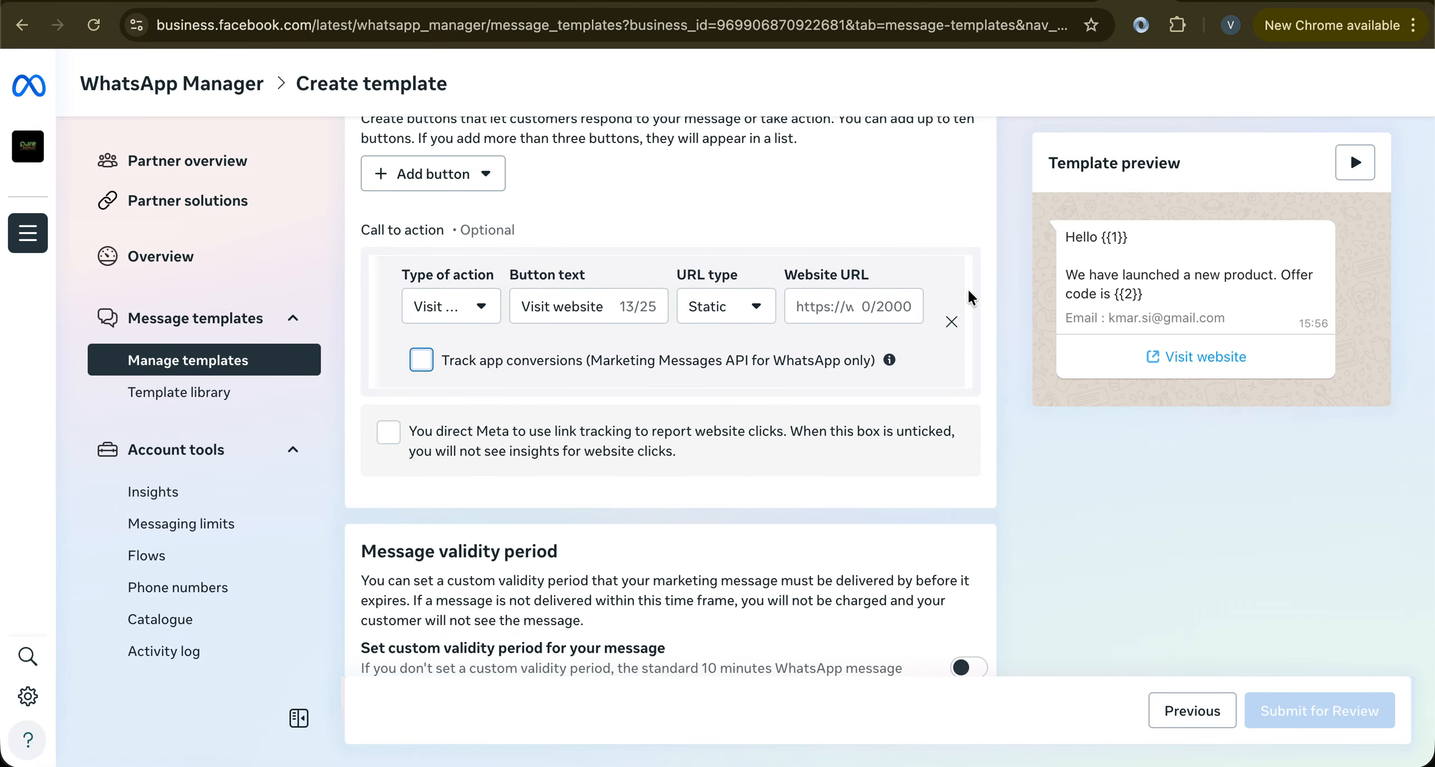
Replace the Visit website button with a Complete flow call-to-action button
click(952, 320)
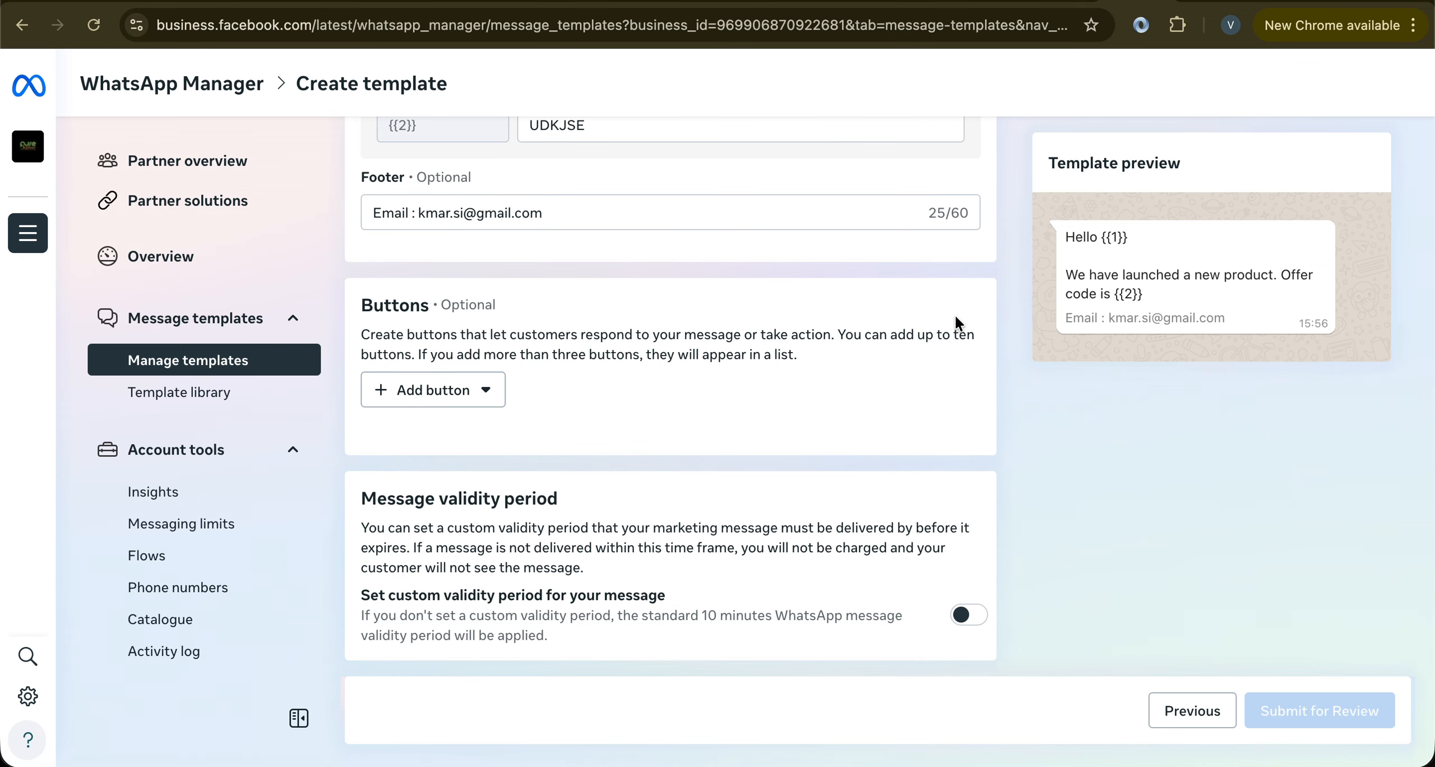
click(394, 395)
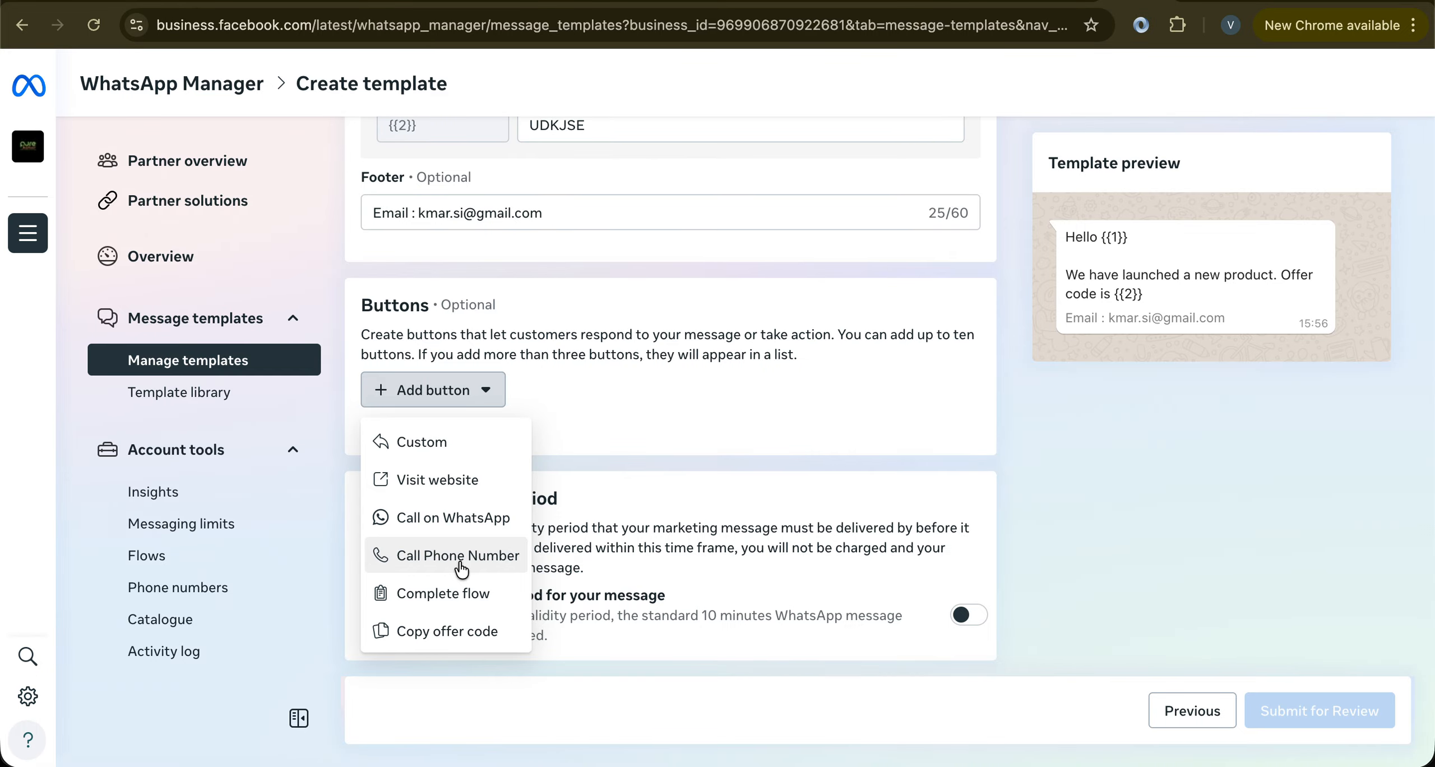
click(445, 595)
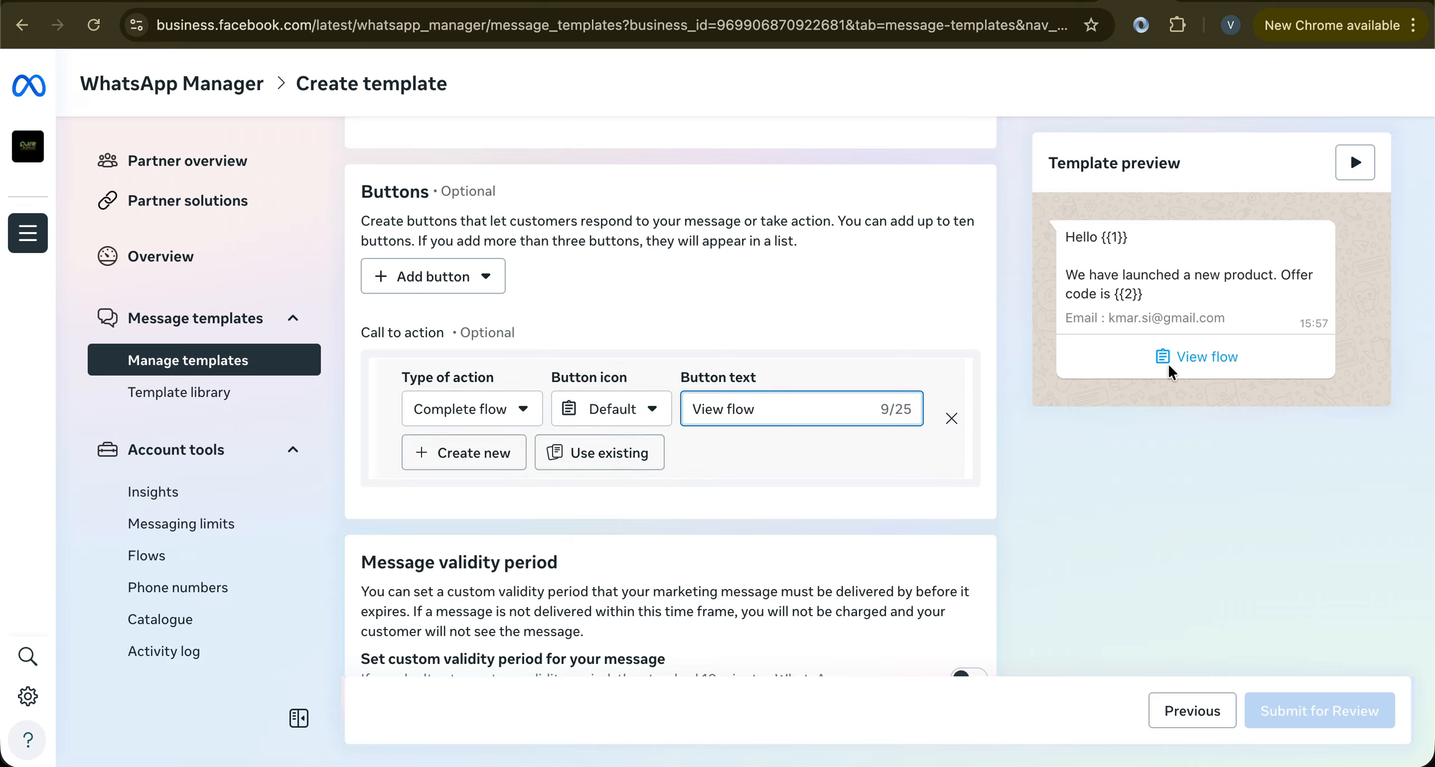
click(1190, 363)
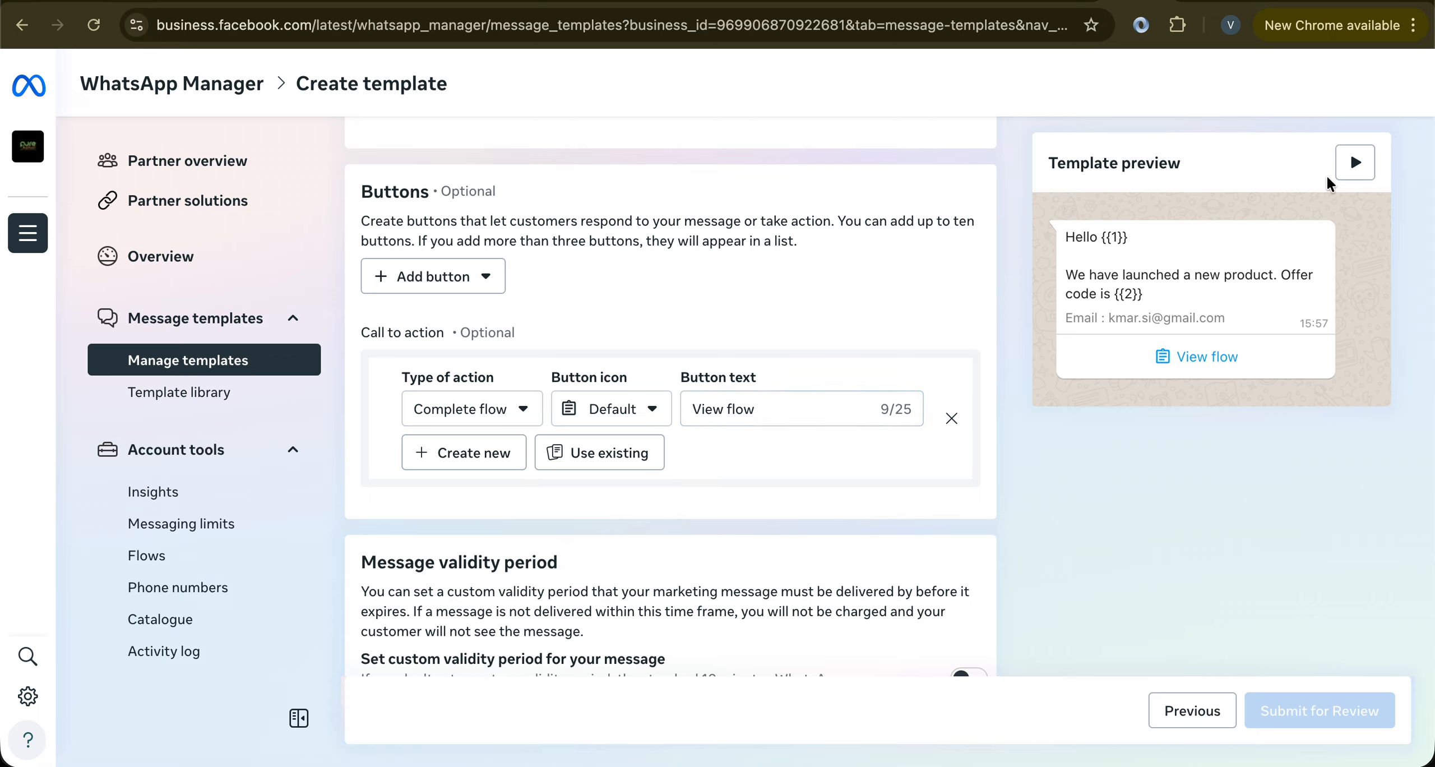
Preview the flow in the template preview, then delete the View flow button
click(1355, 162)
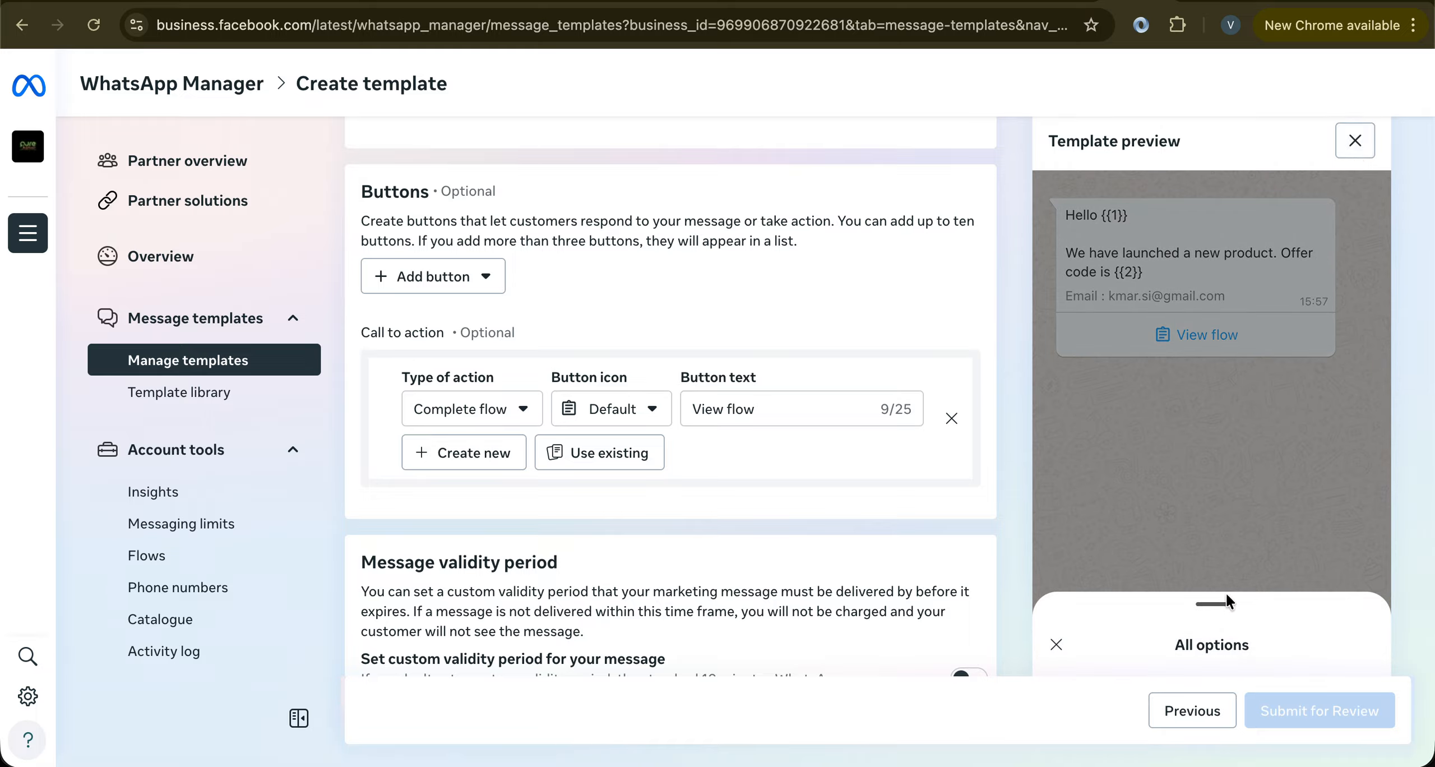
scroll(1213, 611, down, 1)
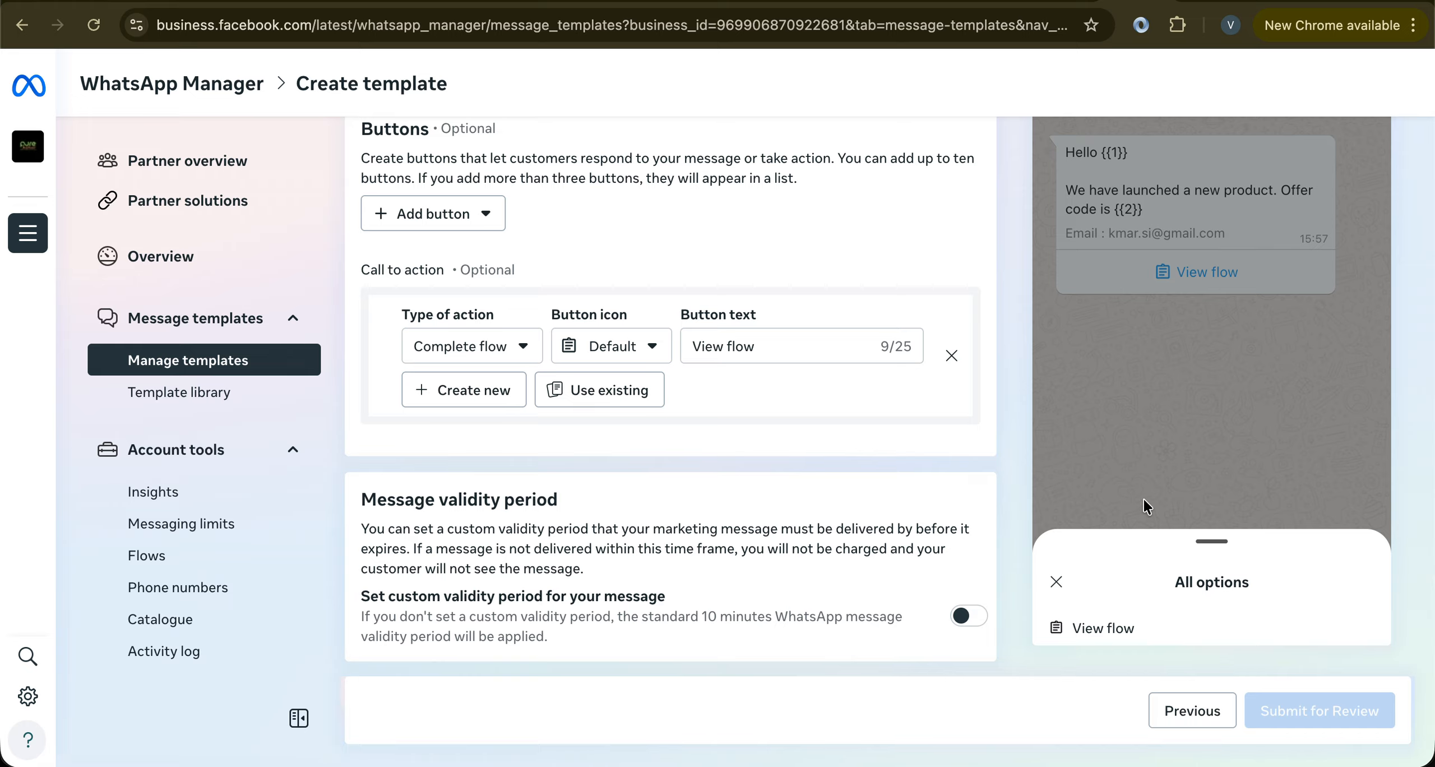
scroll(1134, 489, up, 3)
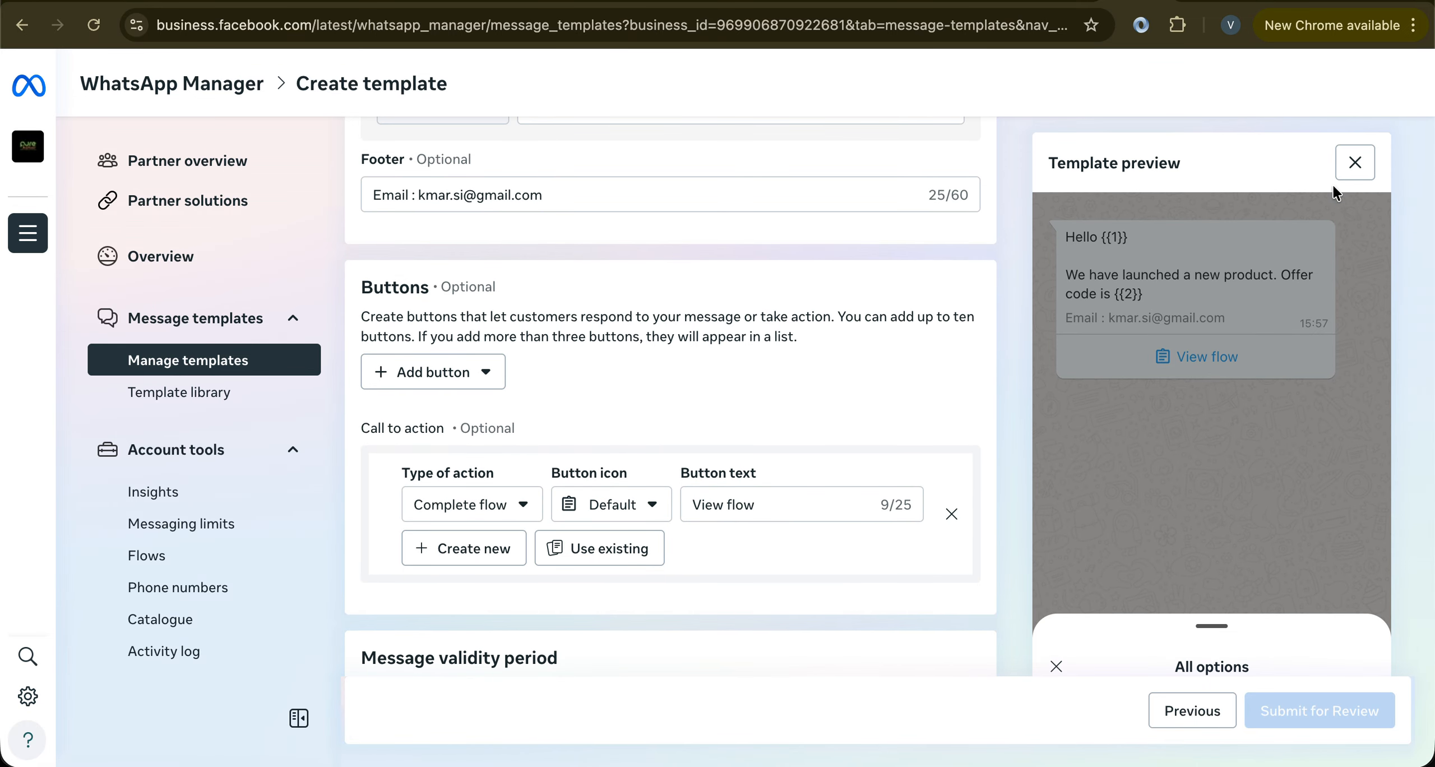
click(1355, 164)
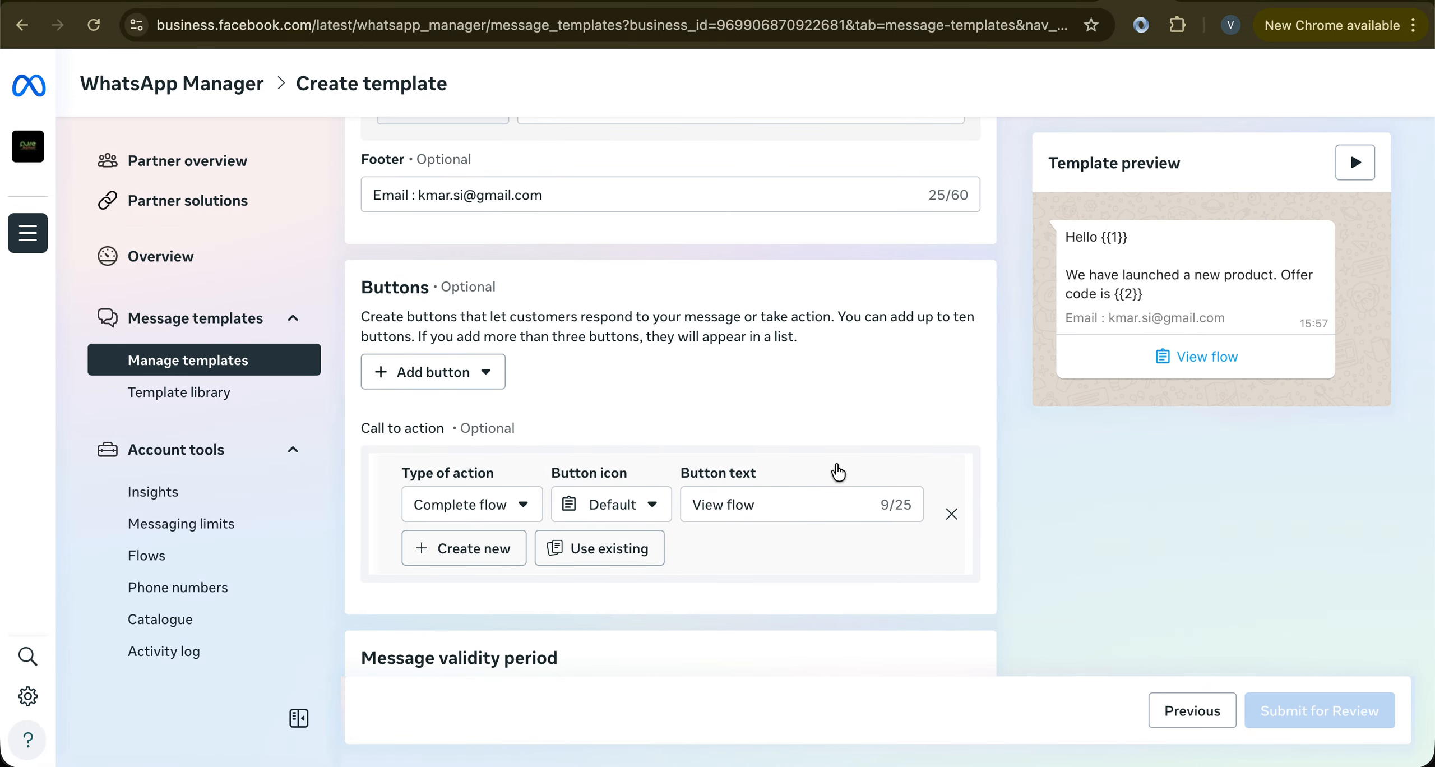
scroll(838, 471, down, 2)
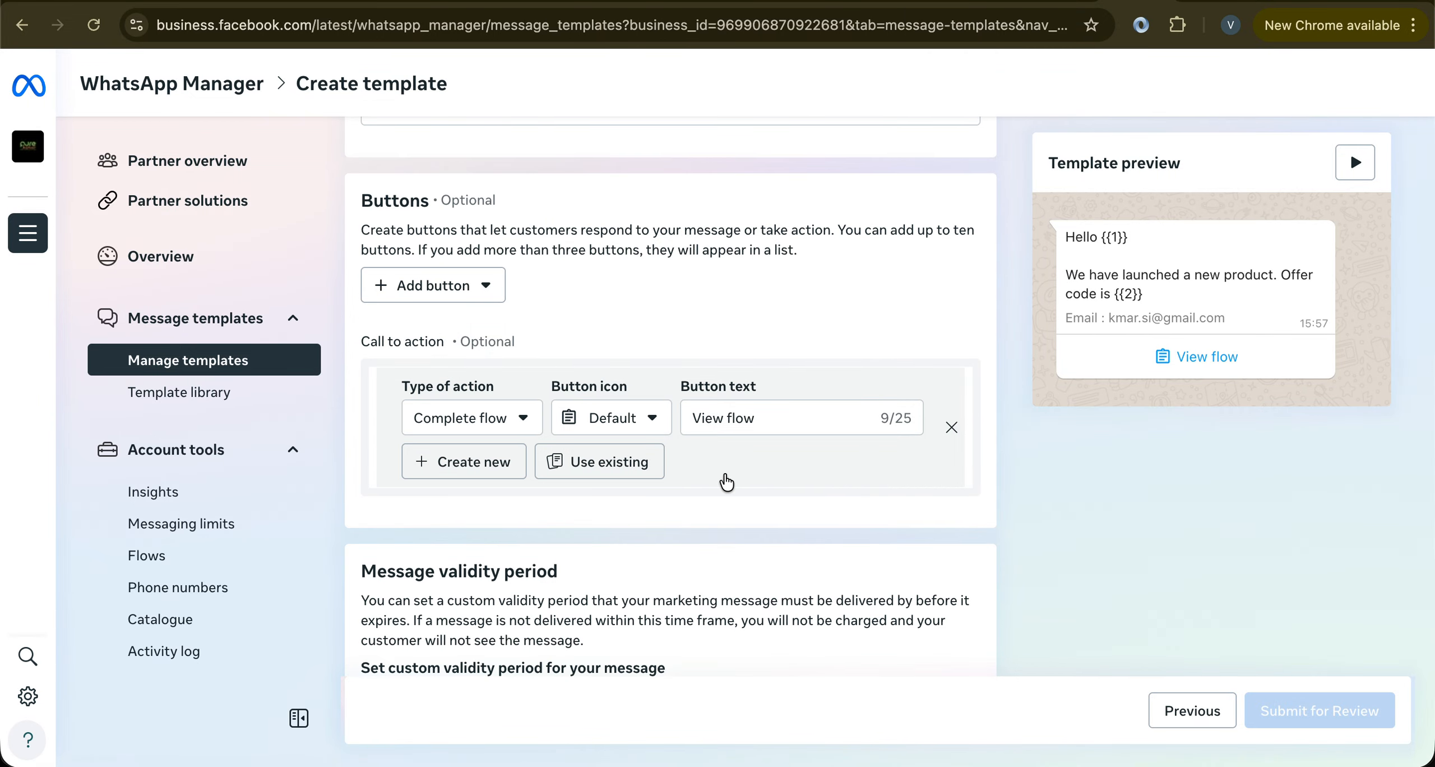
click(952, 427)
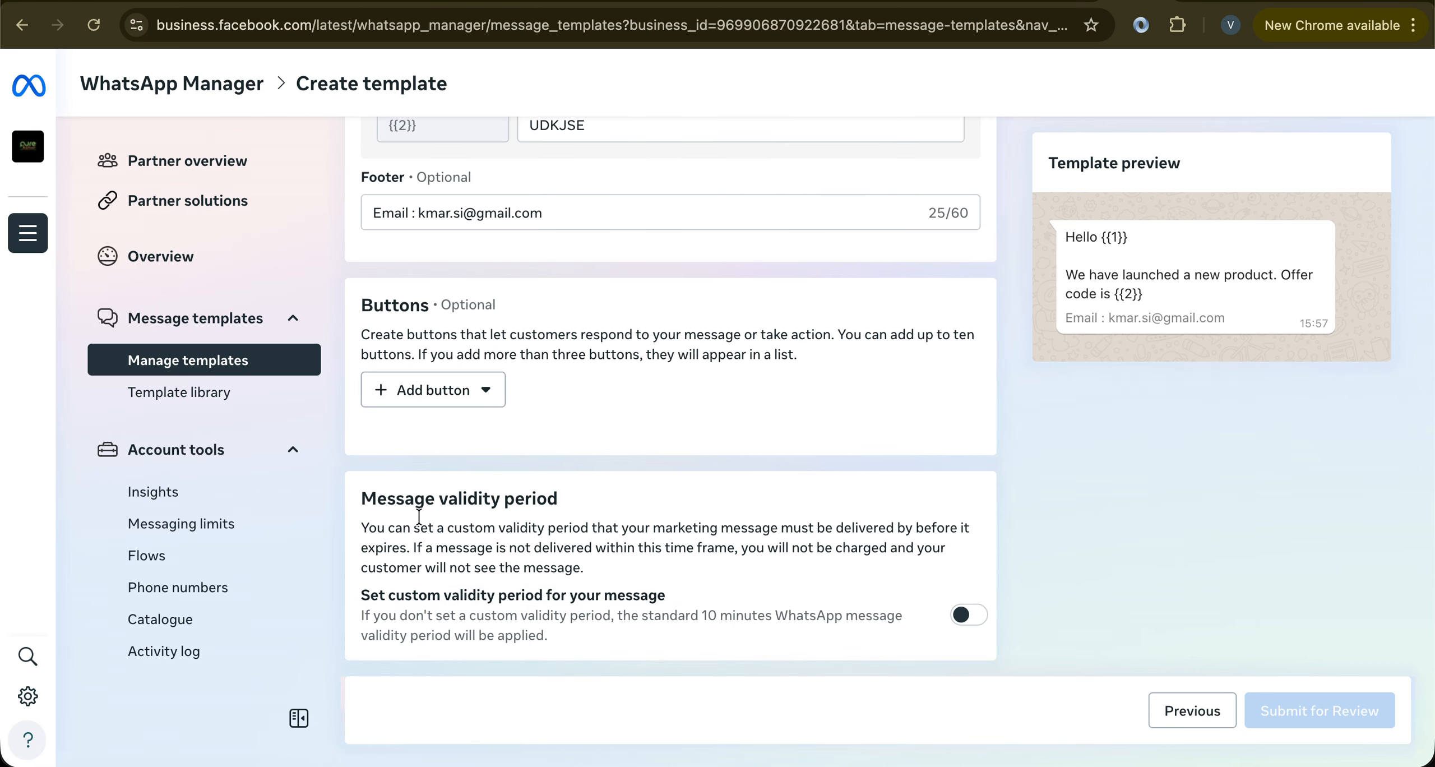
Add a Copy offer code button with USKFBSD as its sample offer code
click(421, 395)
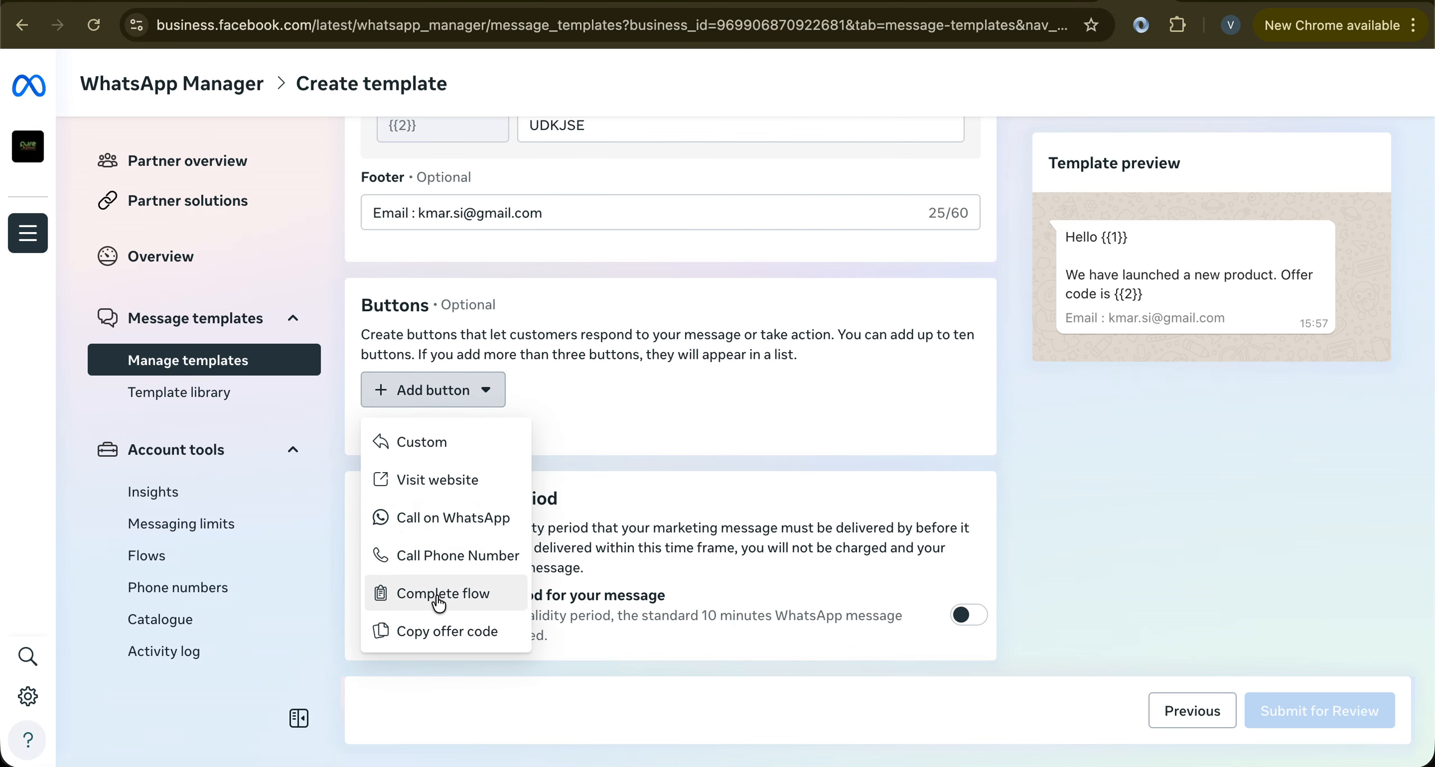
click(433, 643)
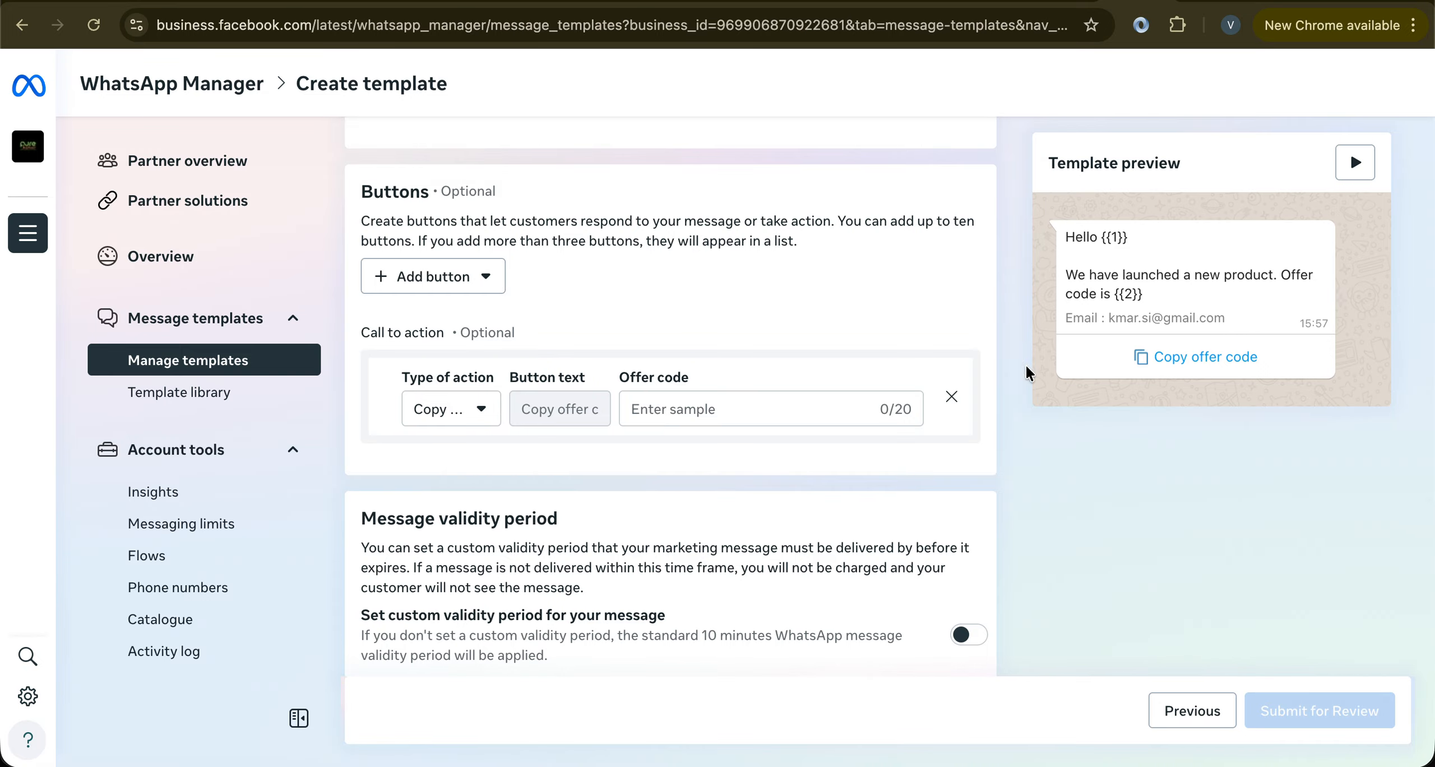
click(688, 411)
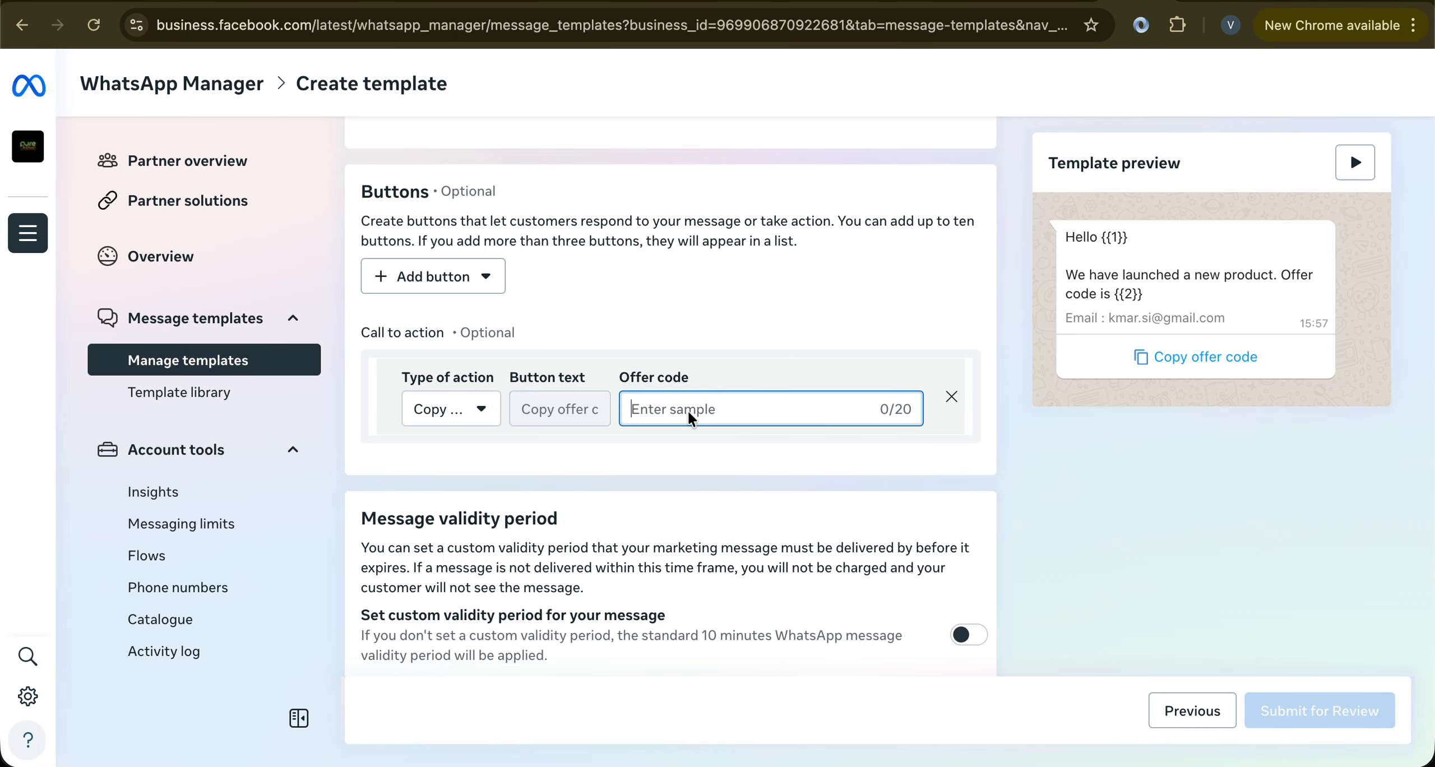
text(USKFBSD)
scroll(766, 447, down, 1)
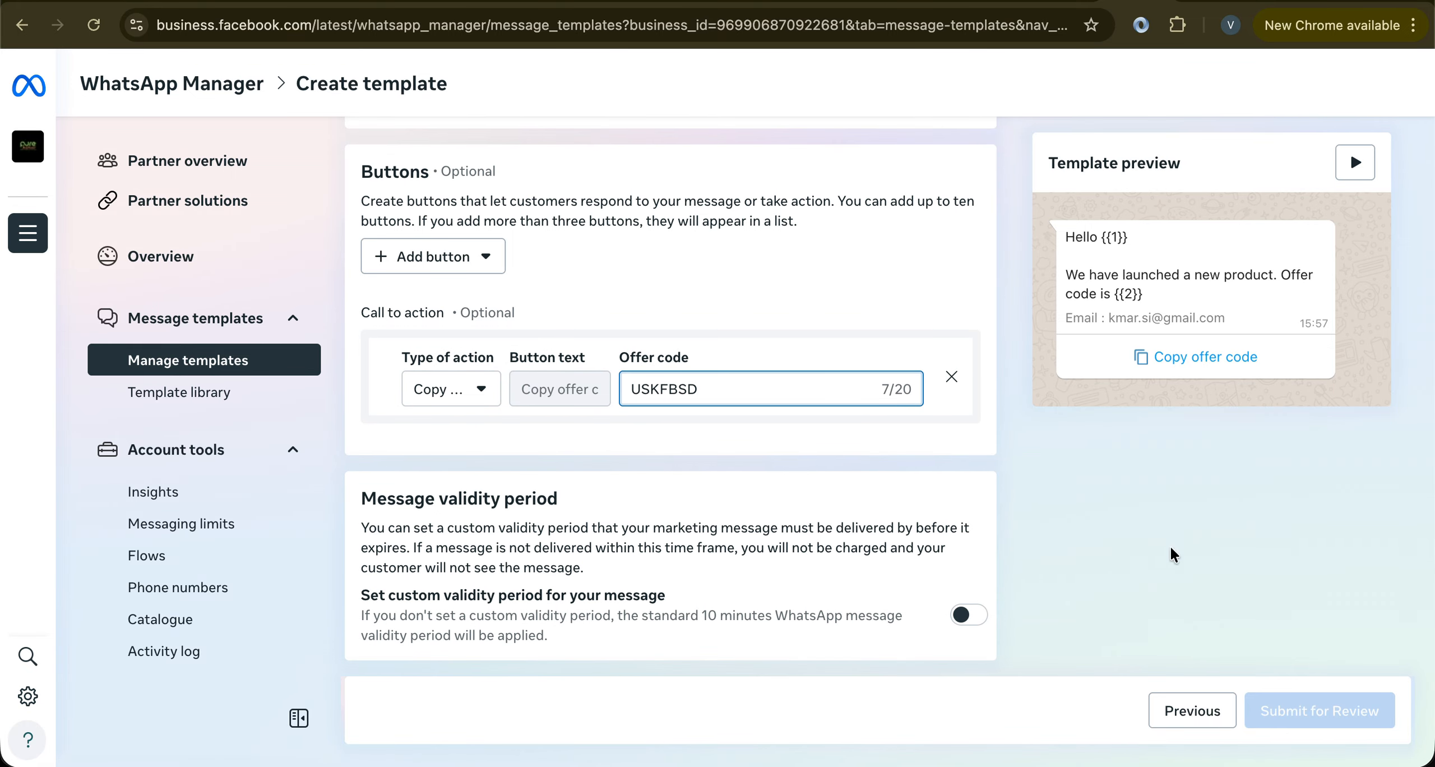
scroll(737, 409, up, 3)
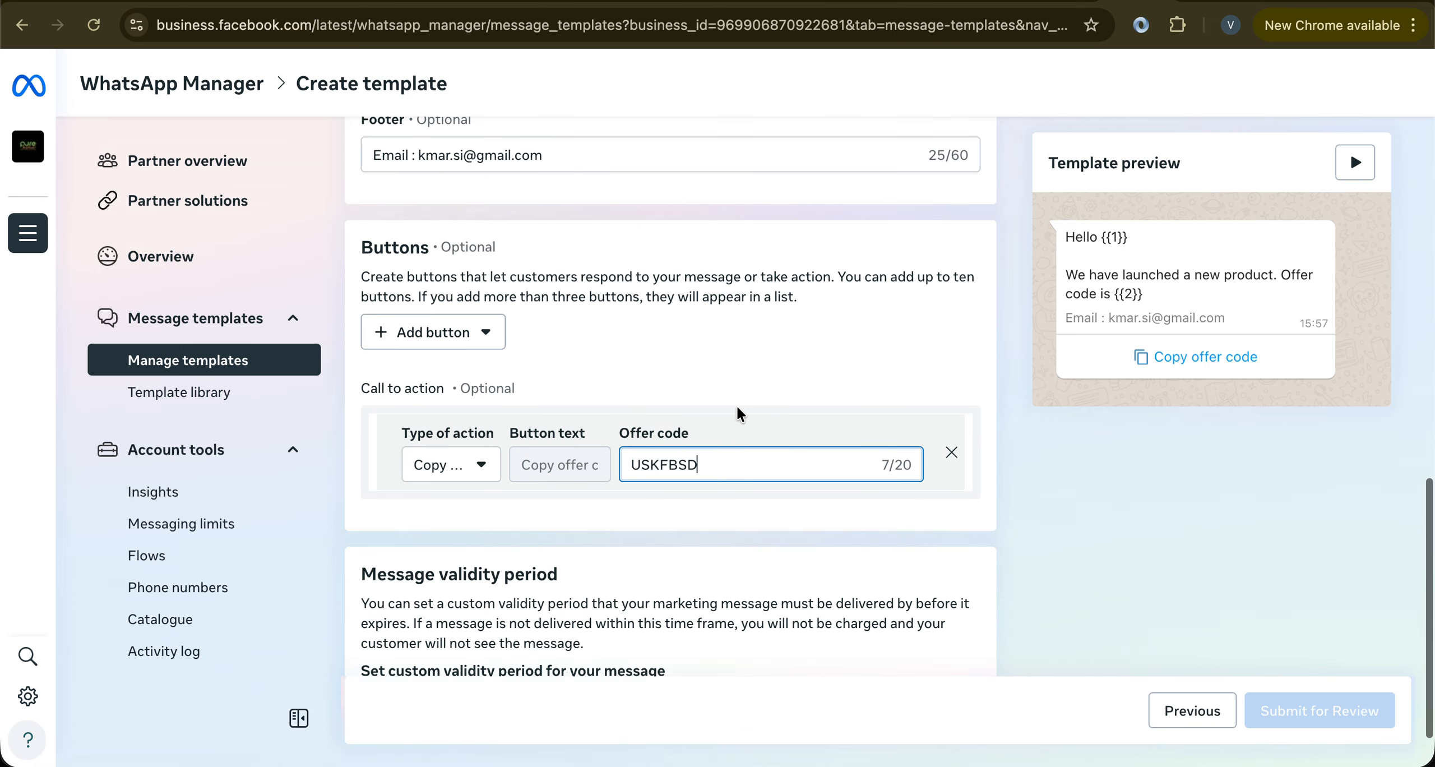
click(678, 356)
scroll(679, 356, up, 3)
scroll(678, 359, up, 10)
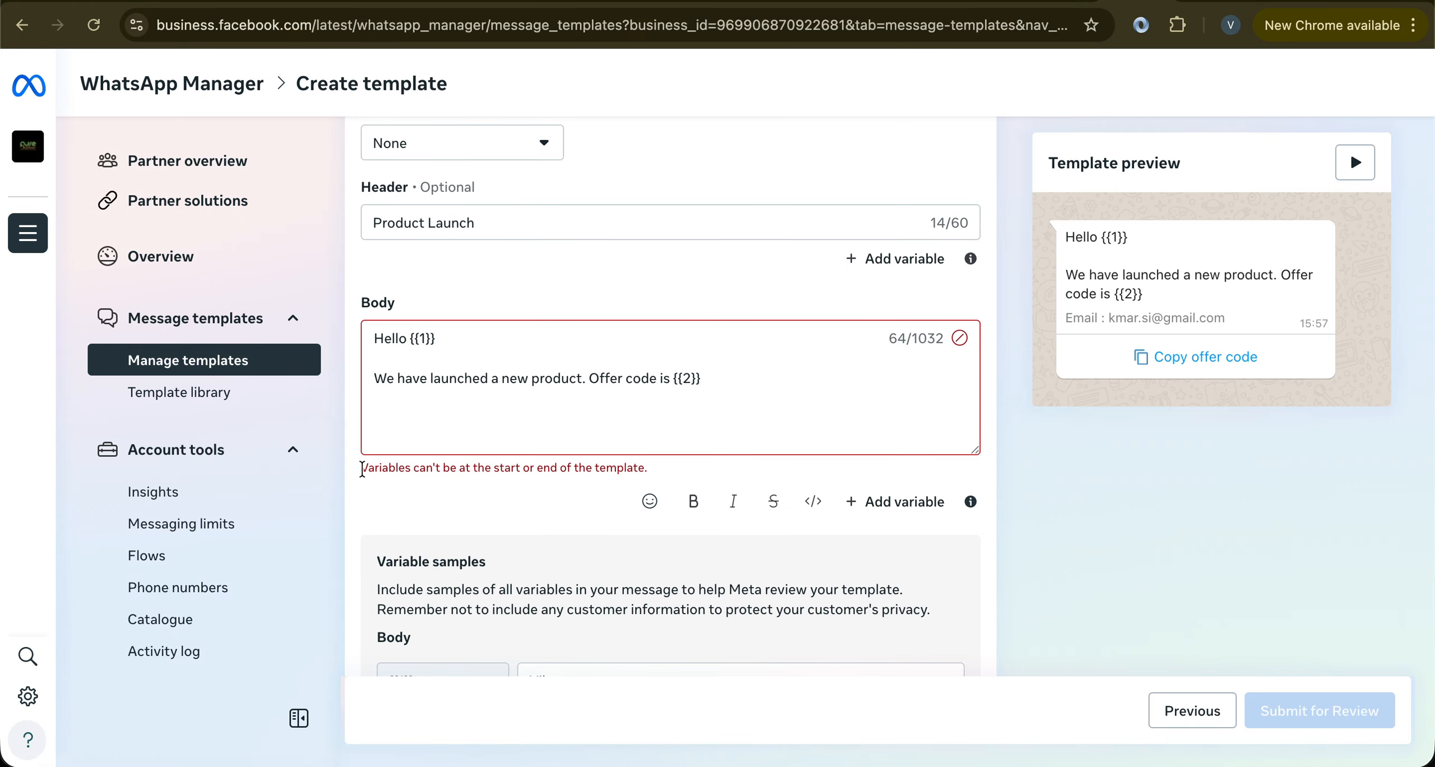
Append a period after {{2}} at the end of the body text
drag(362, 469, 662, 475)
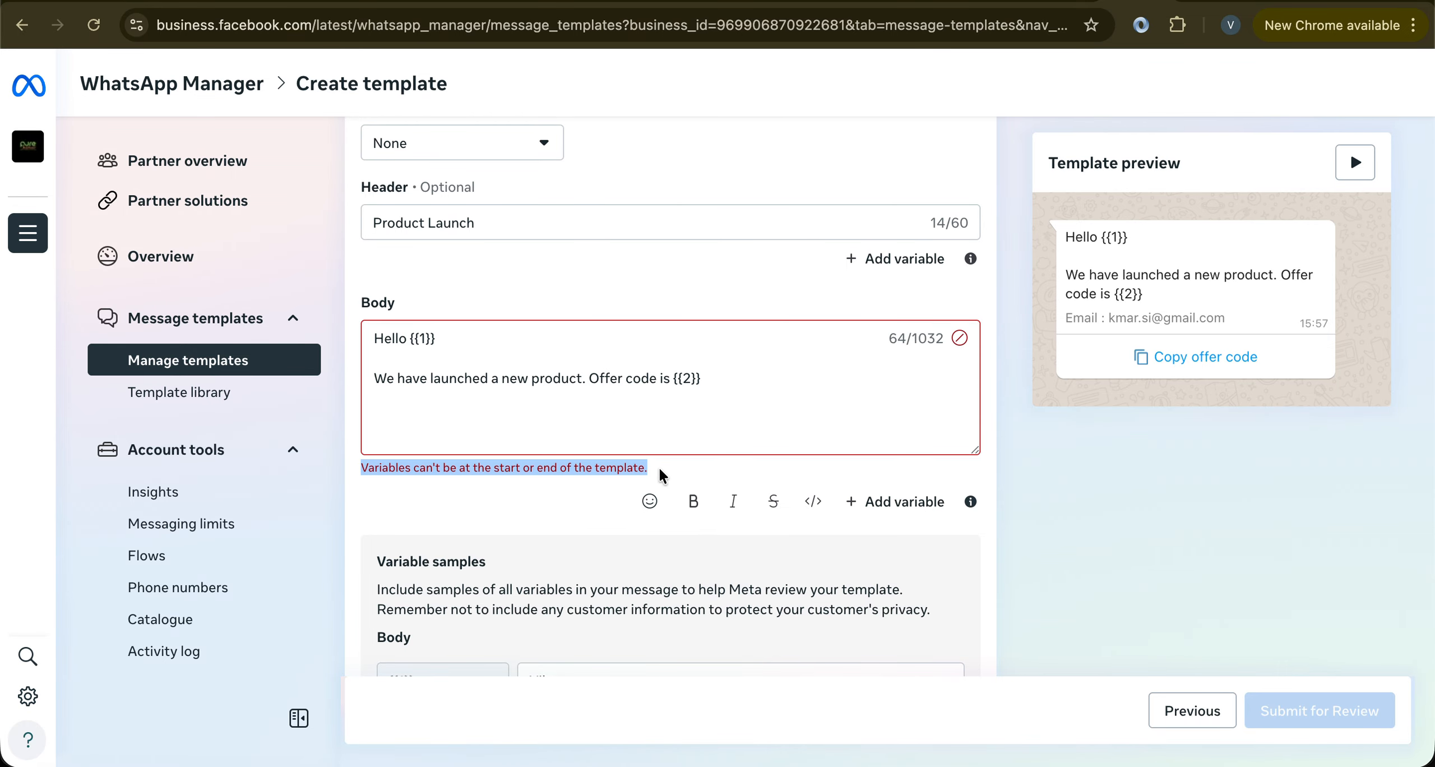
click(745, 372)
text(.)
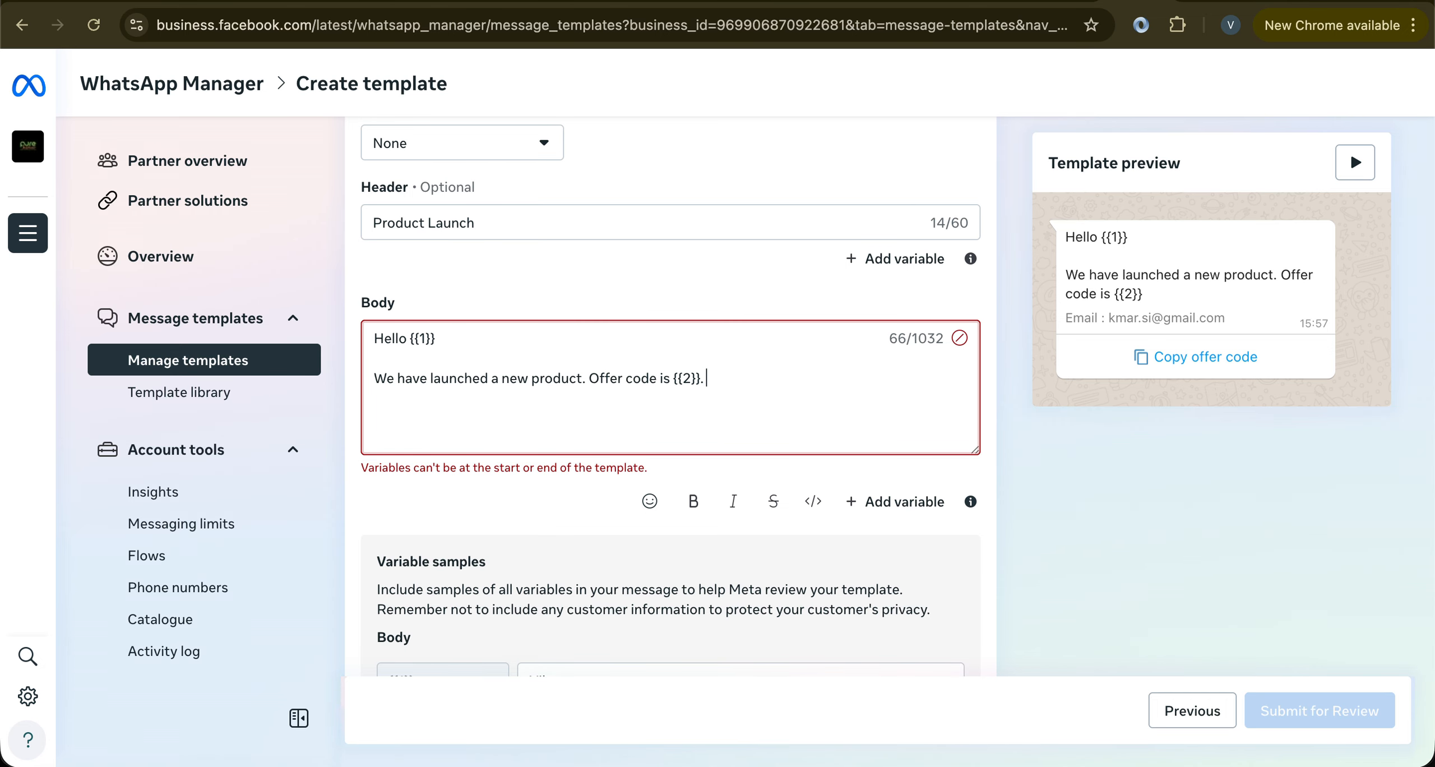
key(Caps_Lock)
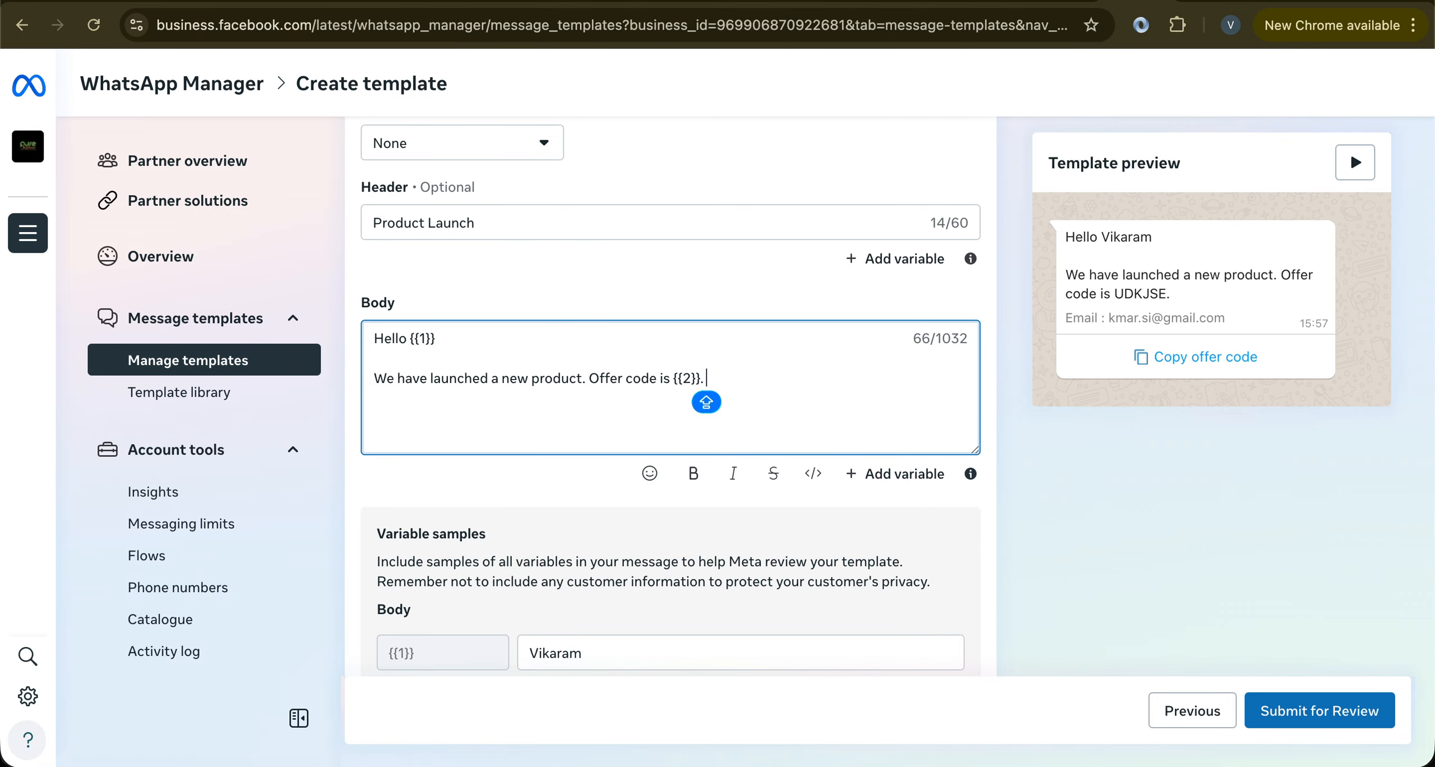
click(599, 507)
scroll(733, 362, down, 1)
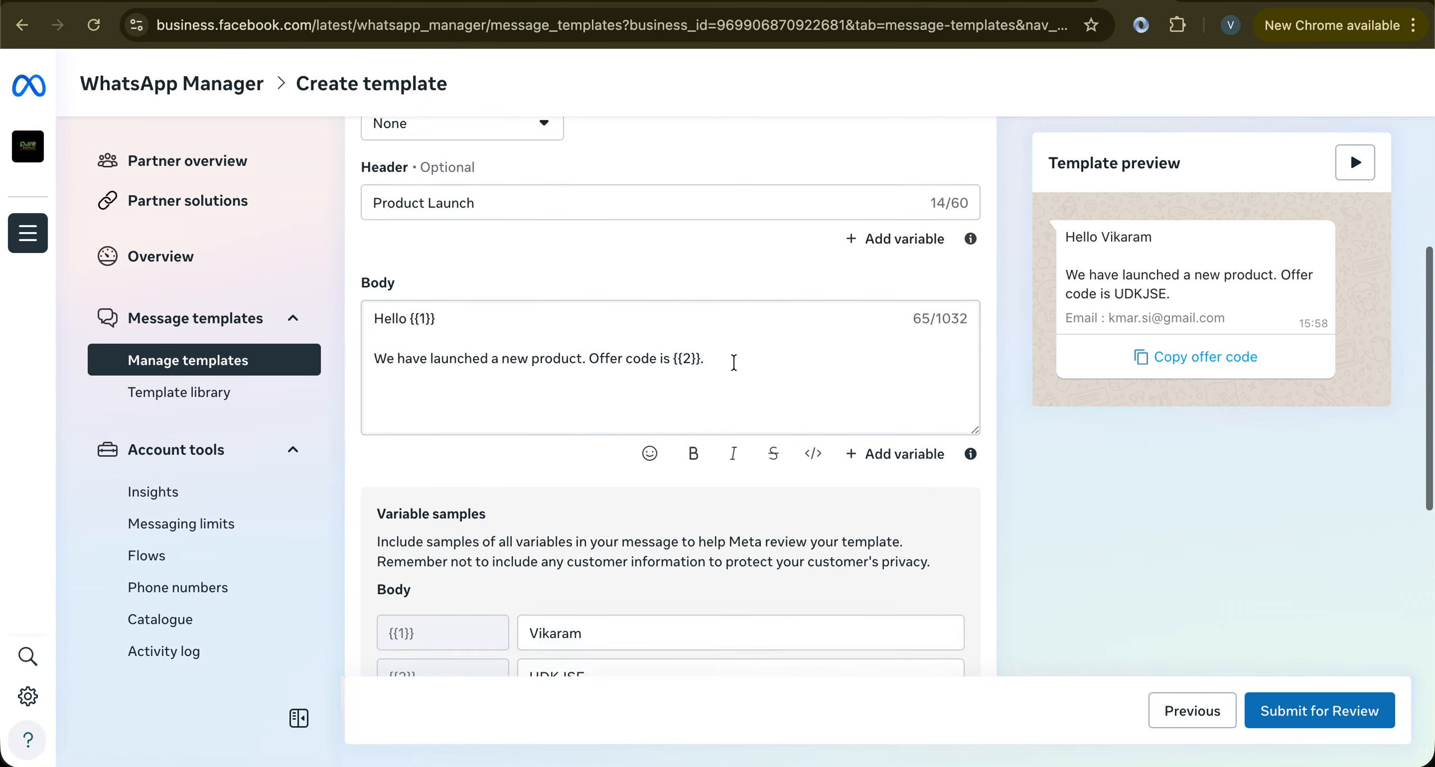
scroll(734, 362, down, 10)
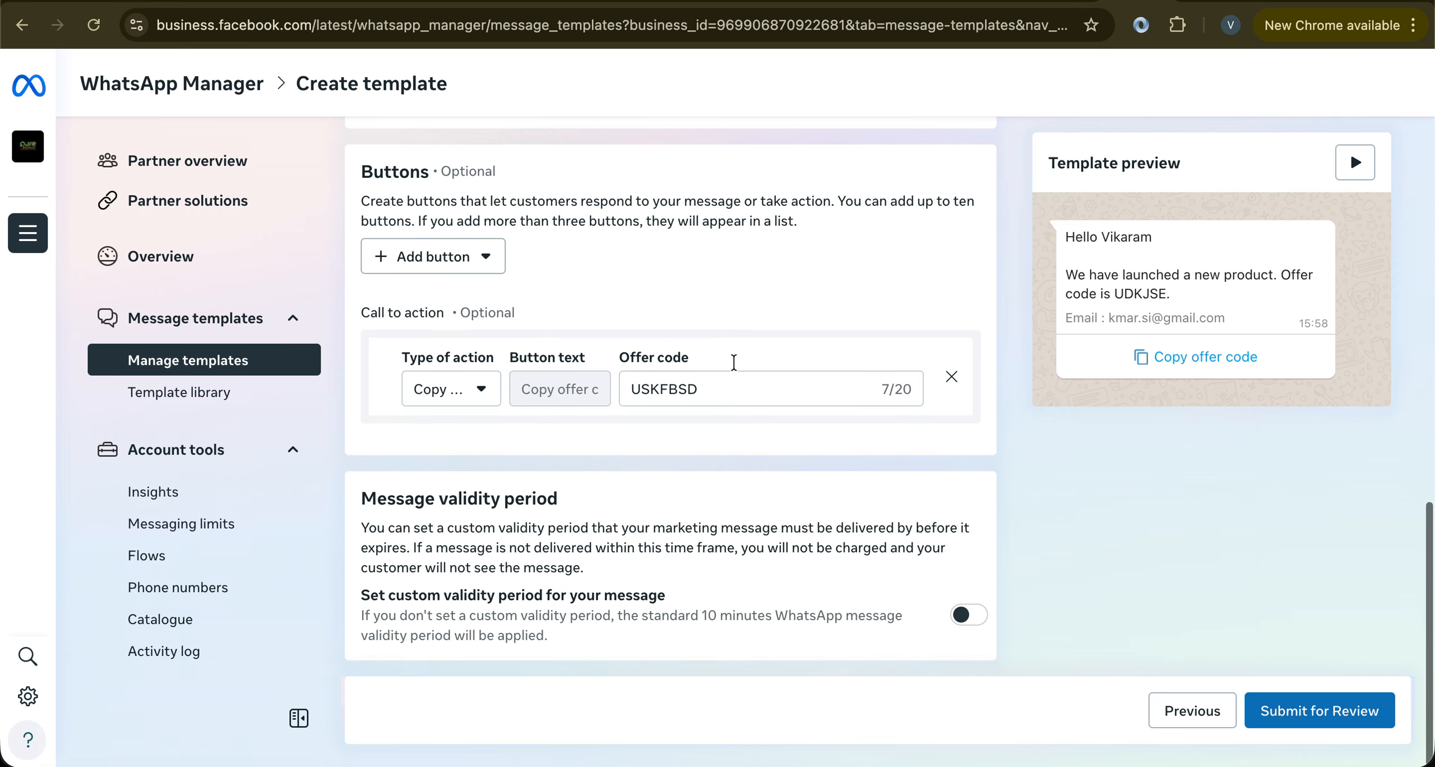
Submit the template for review and dismiss the 'Leading or trailing params not allowed' error
click(1298, 698)
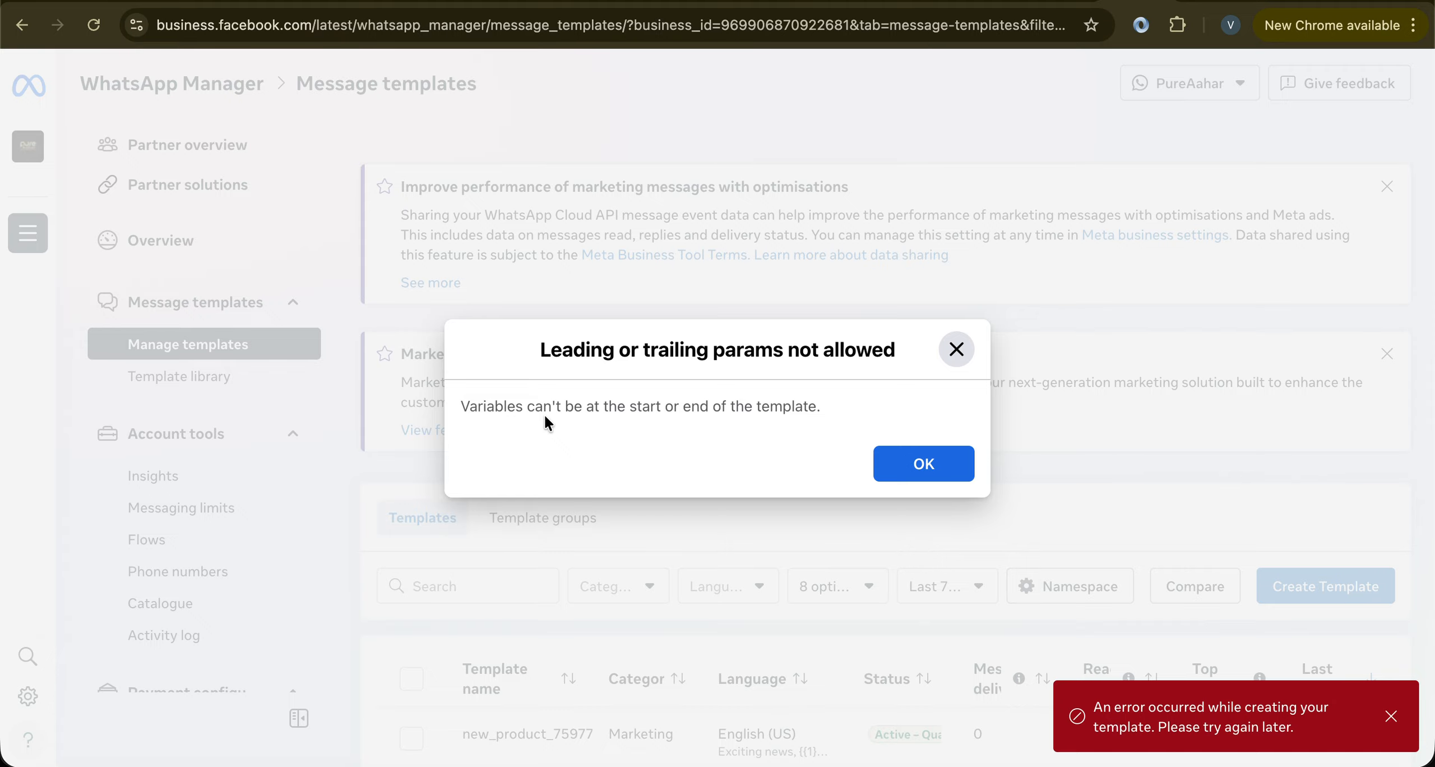
drag(470, 406, 787, 413)
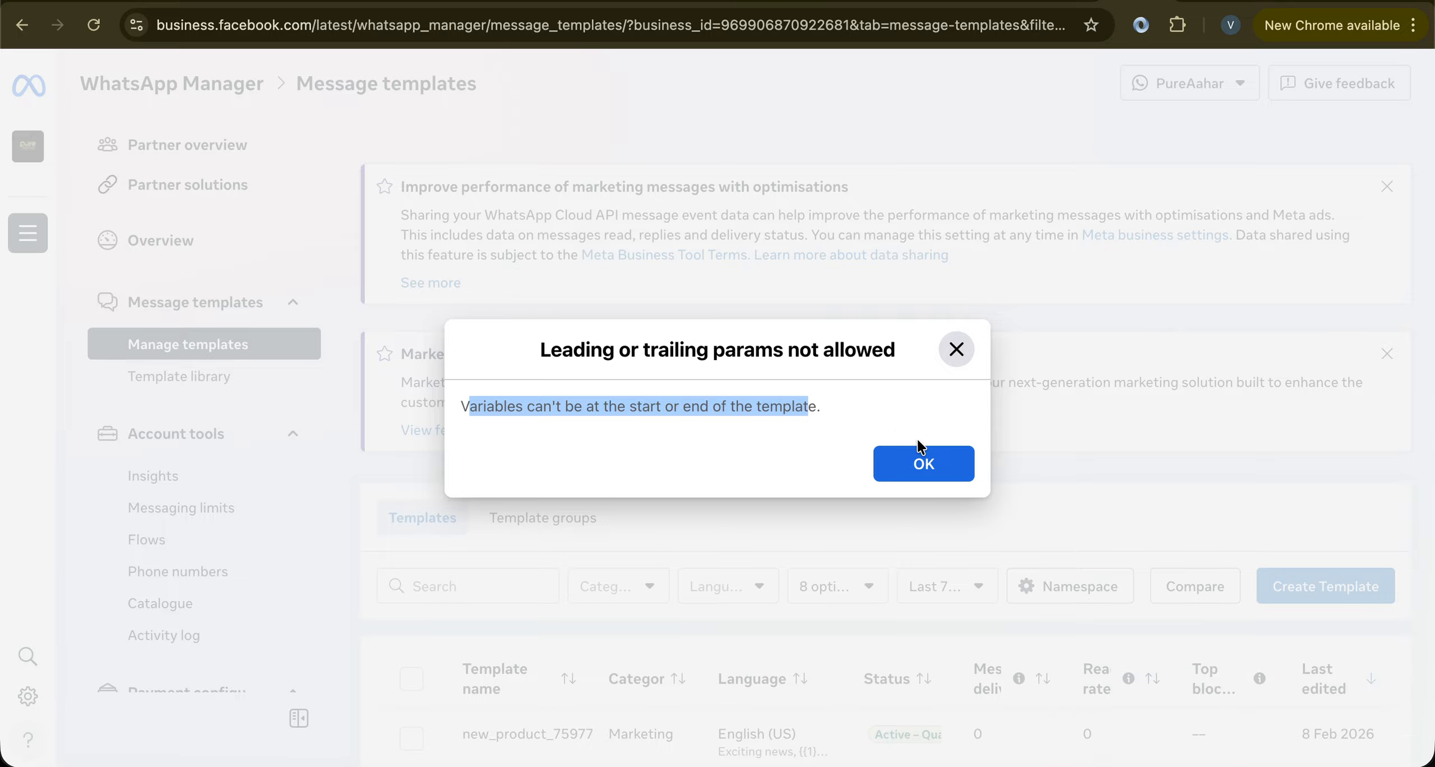
click(922, 462)
scroll(828, 538, down, 4)
scroll(828, 538, down, 3)
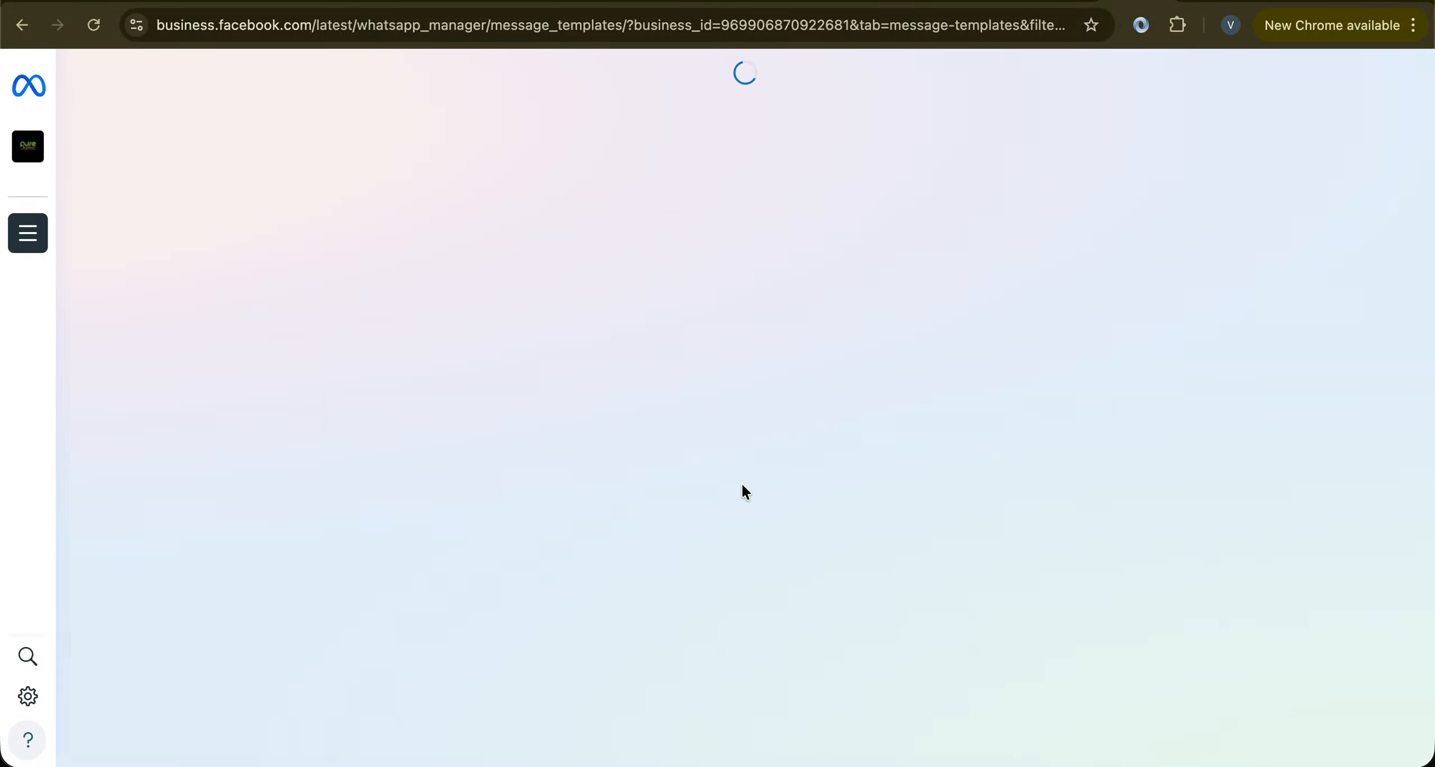
scroll(721, 532, down, 9)
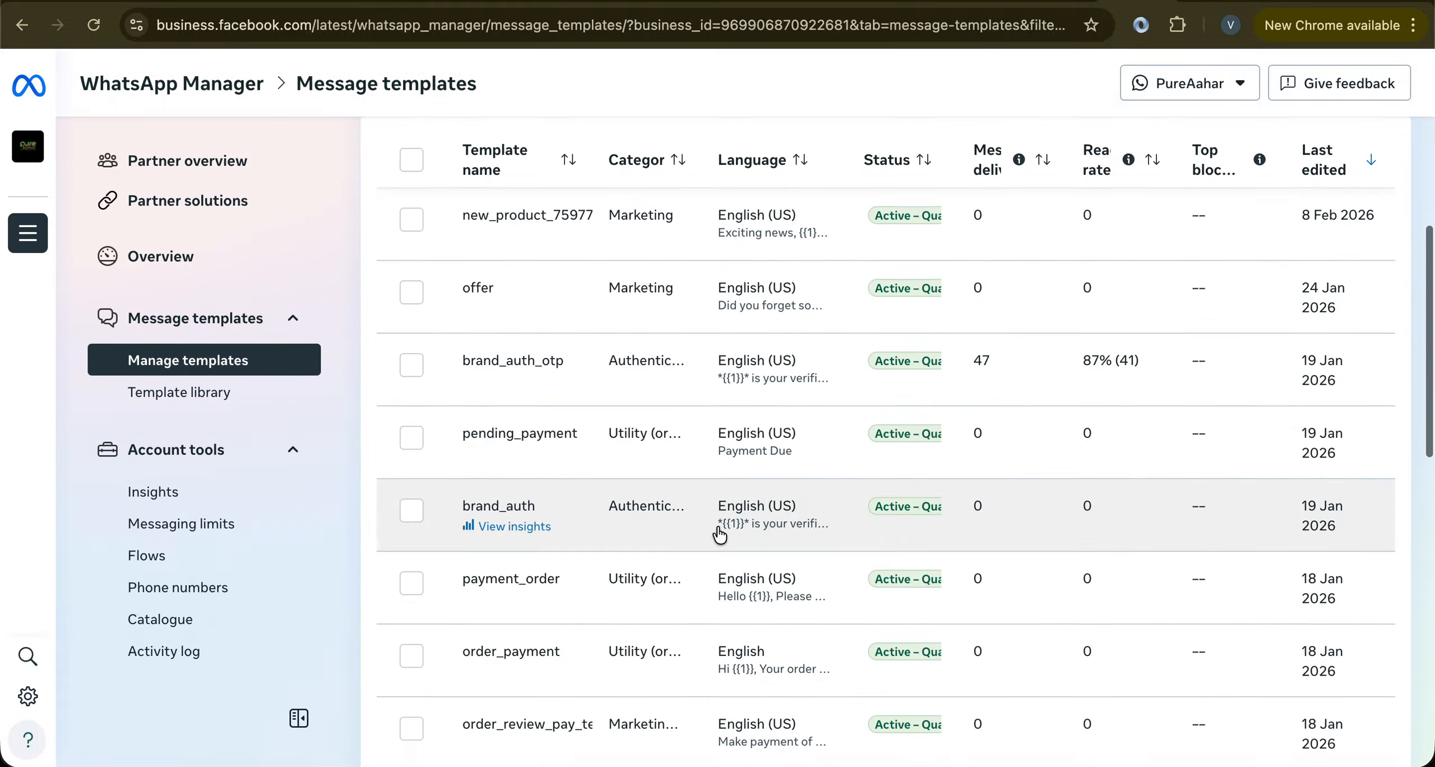
scroll(719, 535, down, 15)
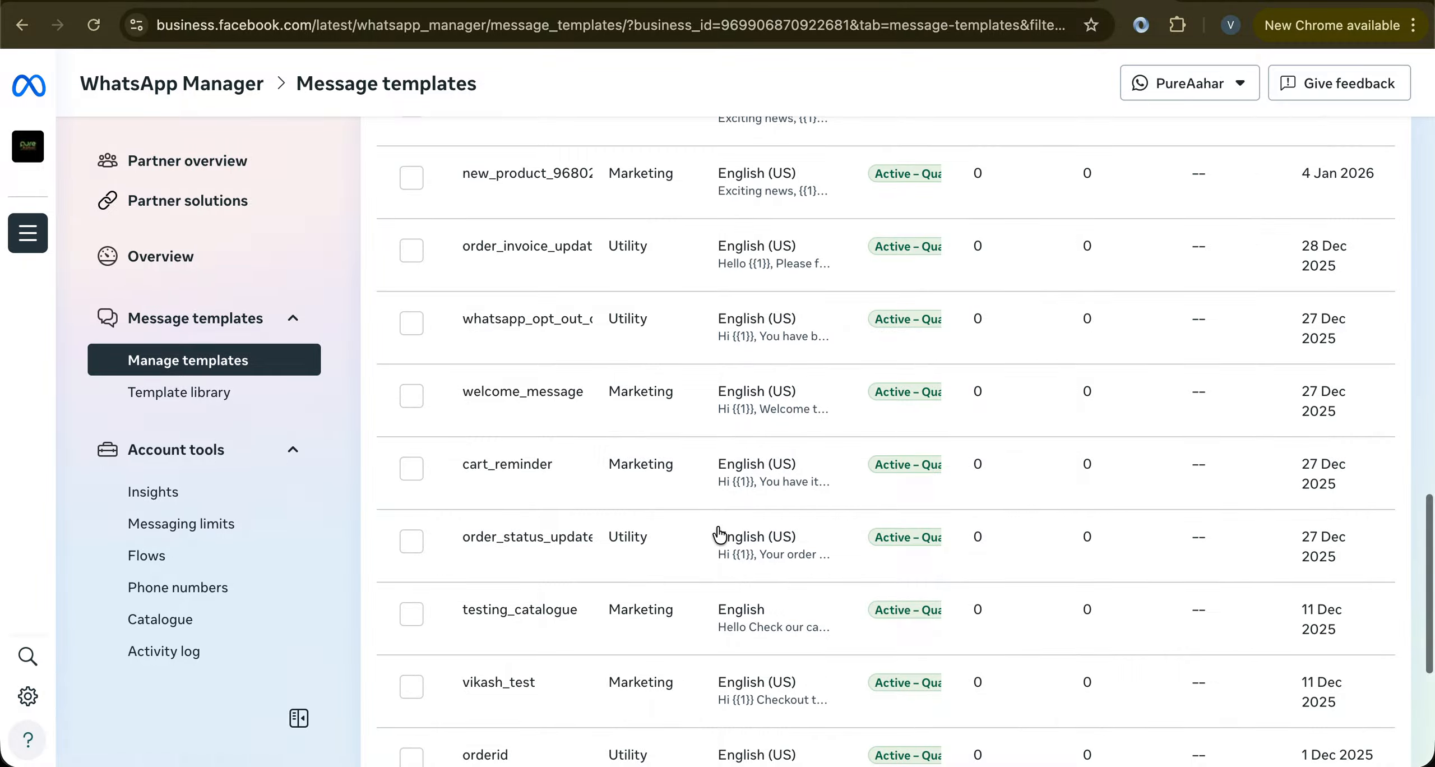
scroll(720, 535, down, 5)
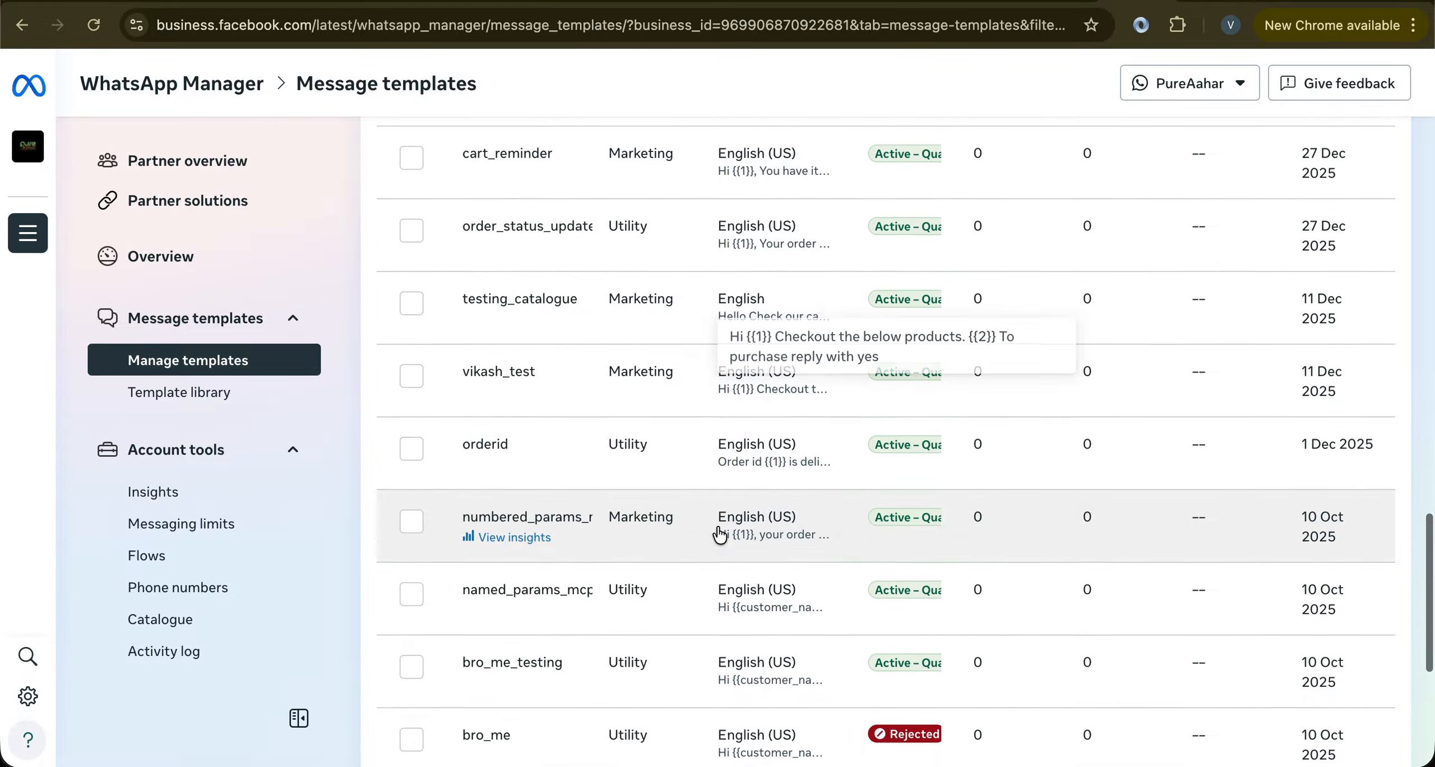
scroll(719, 535, down, 7)
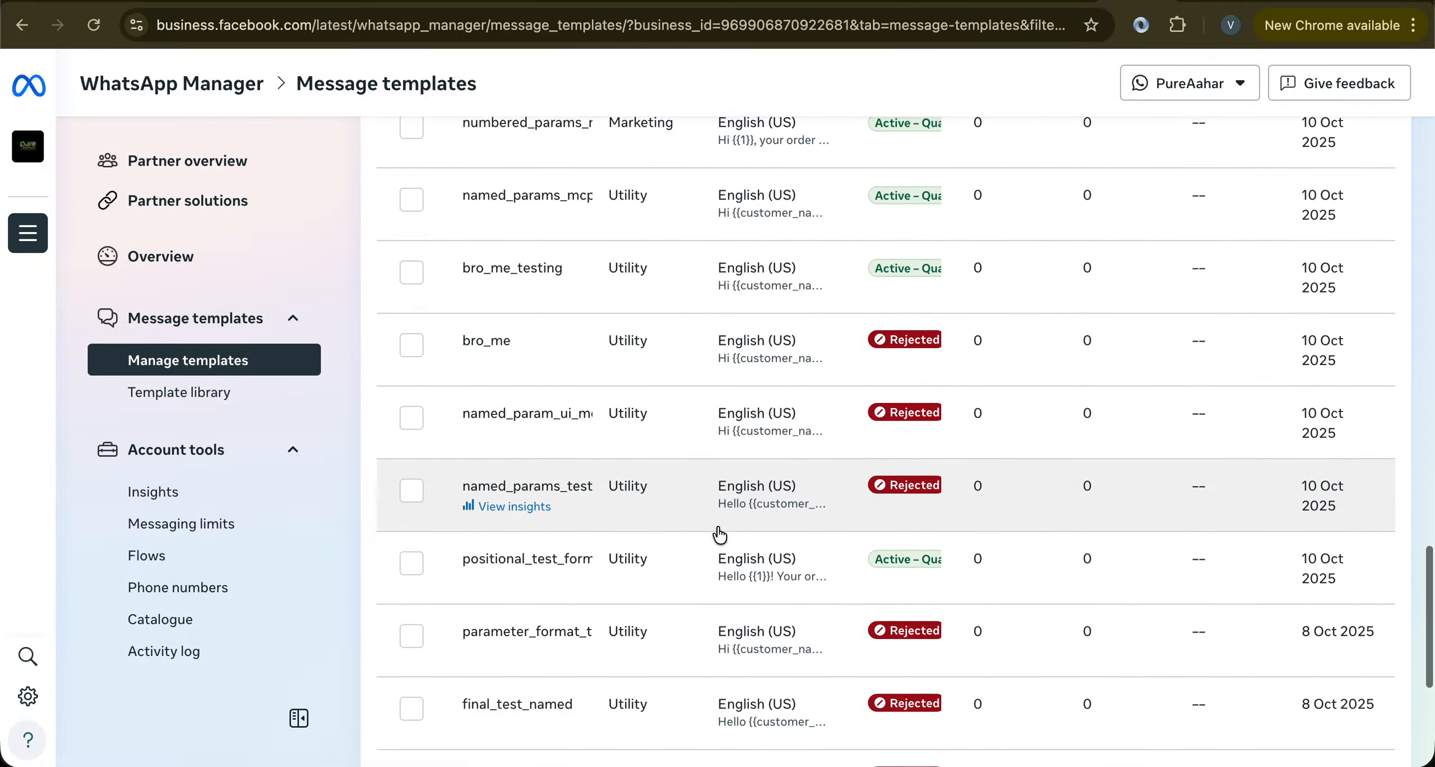
scroll(719, 535, down, 3)
scroll(720, 535, up, 20)
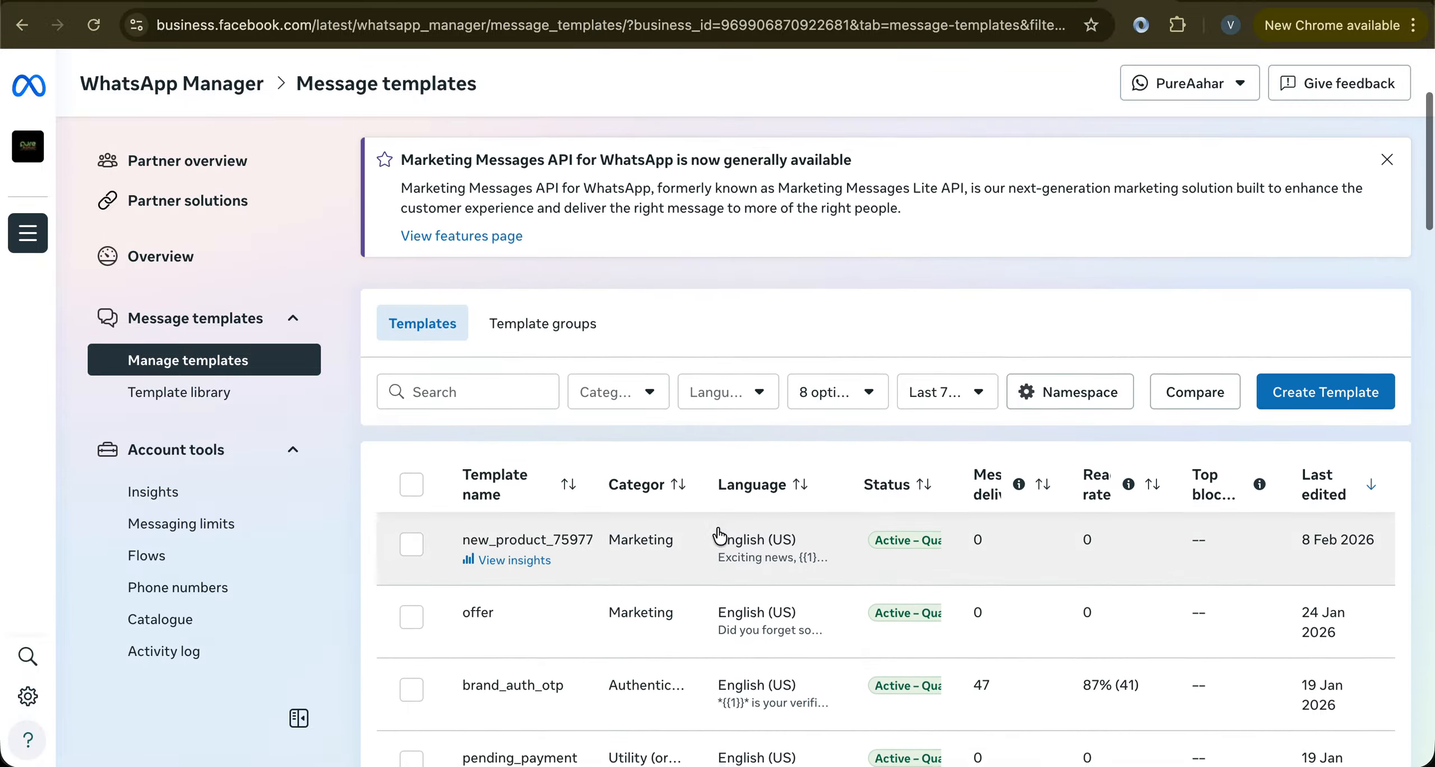